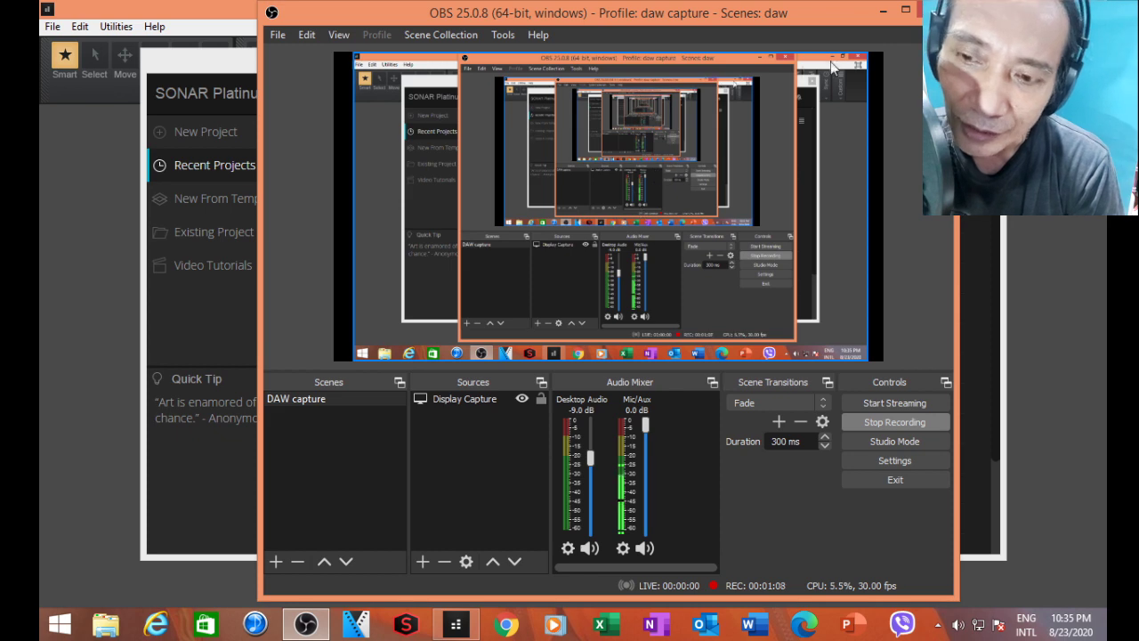
Switch to SONAR Platinum, create a new project, and hide the browser and console panes.
key("alt+Tab")
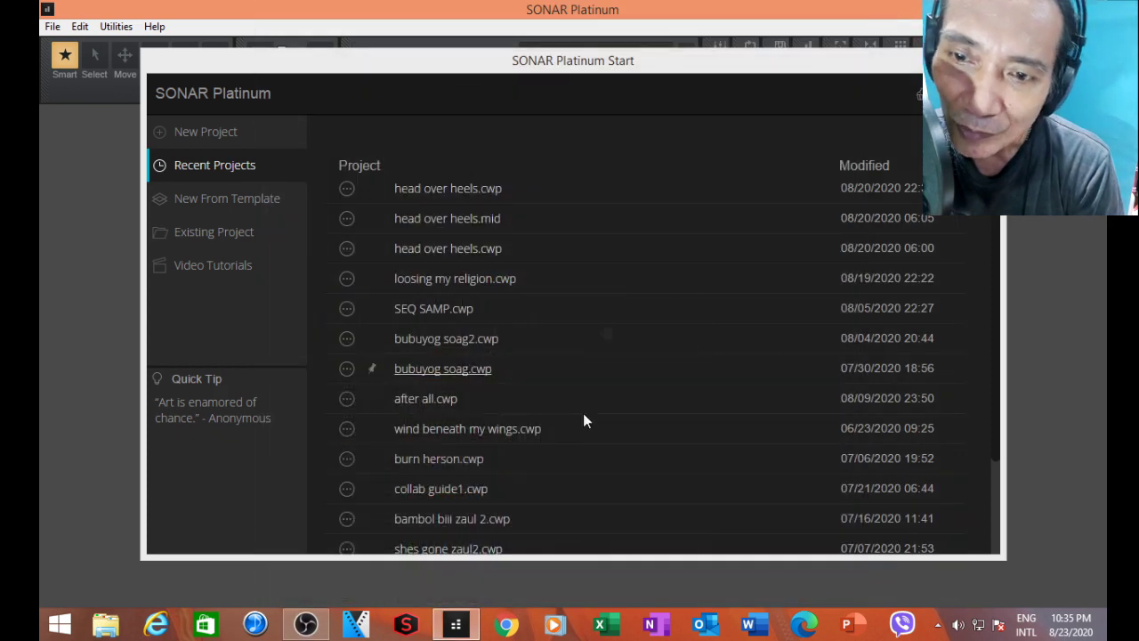
left_click(229, 131)
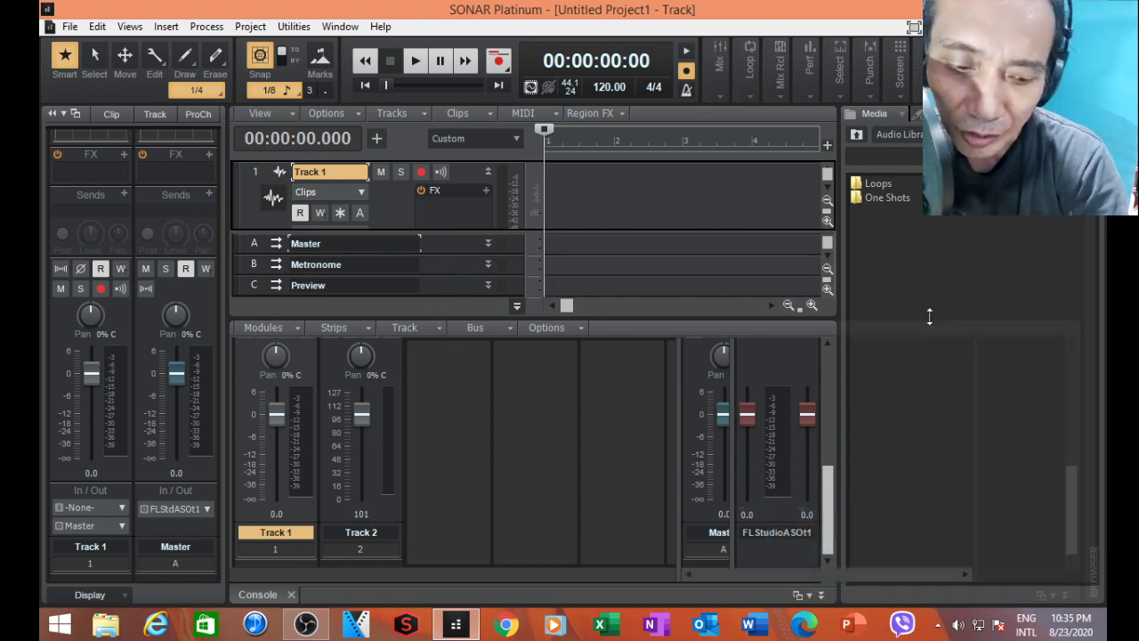
key("b")
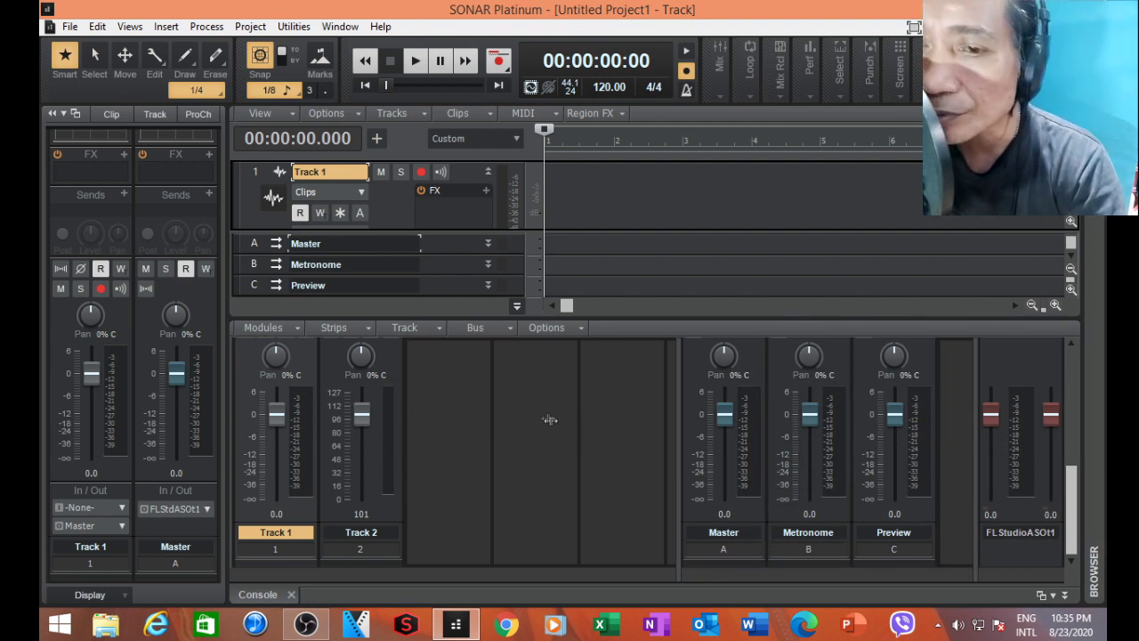
key("d")
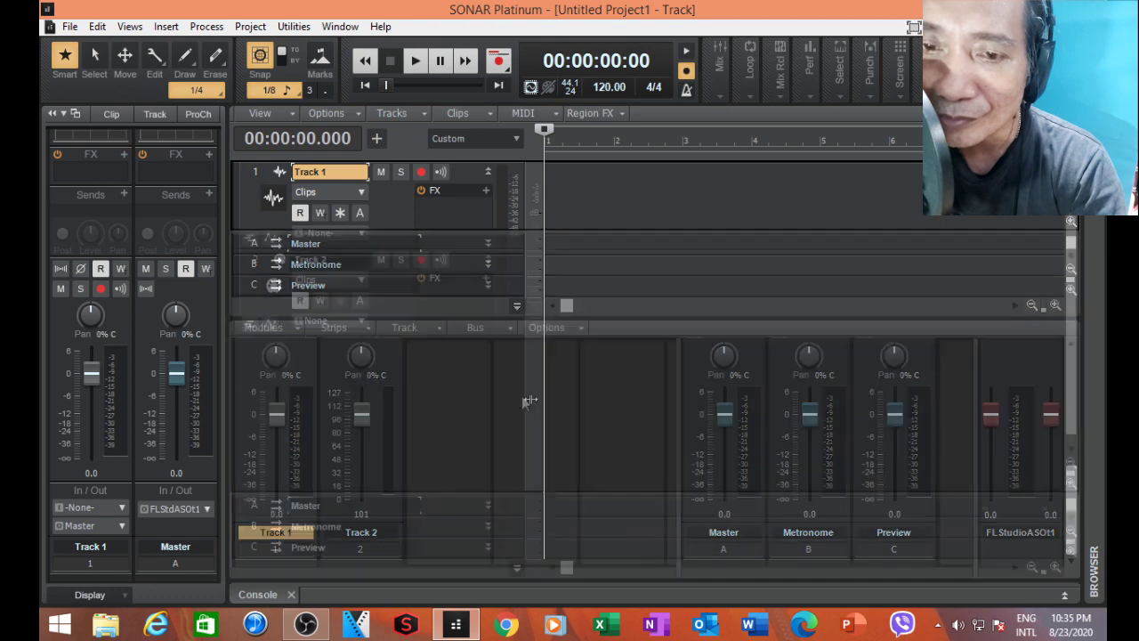
Delete the MIDI track, Track 2, from the project.
left_click(247, 263)
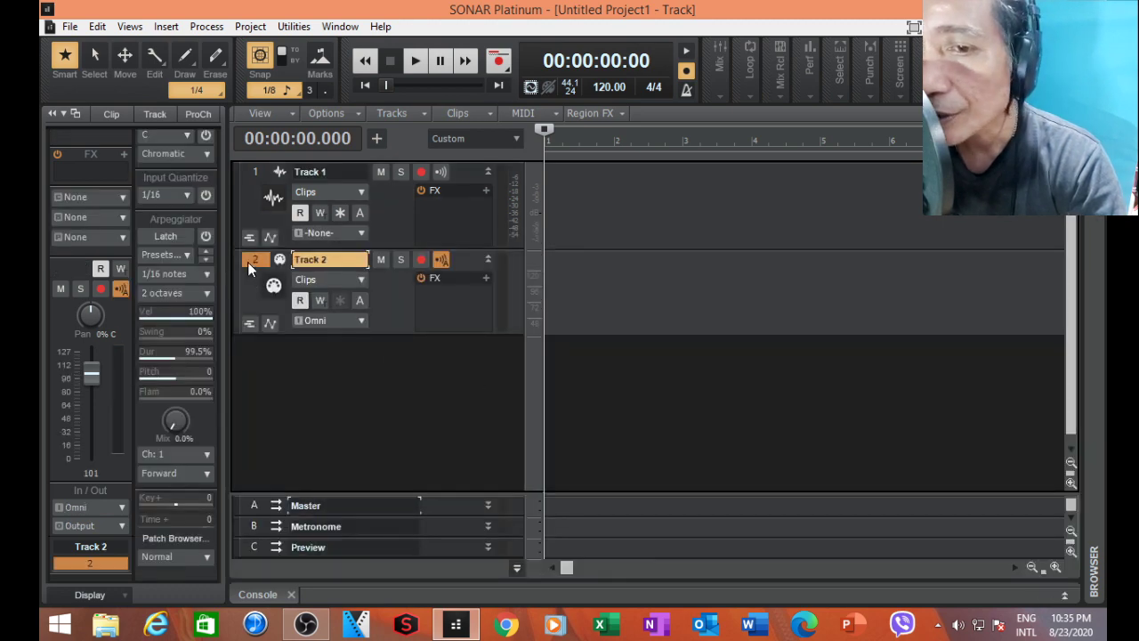
right_click(247, 263)
left_click(291, 389)
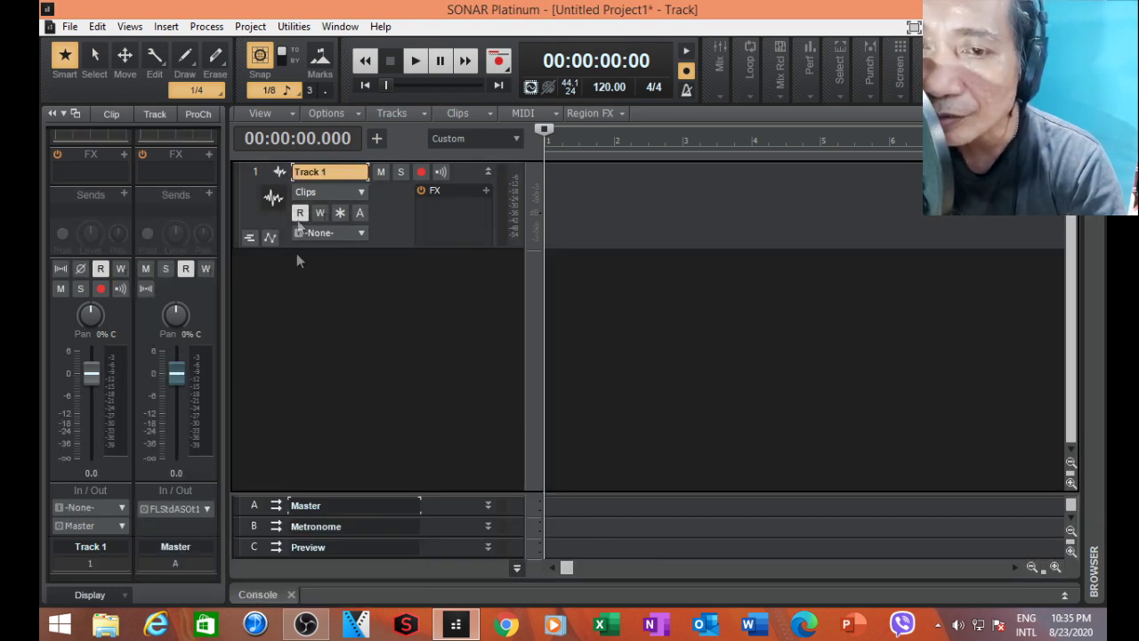
Enlarge the Track 1 strip and set its track control display to All.
double_click(437, 246)
left_click(453, 142)
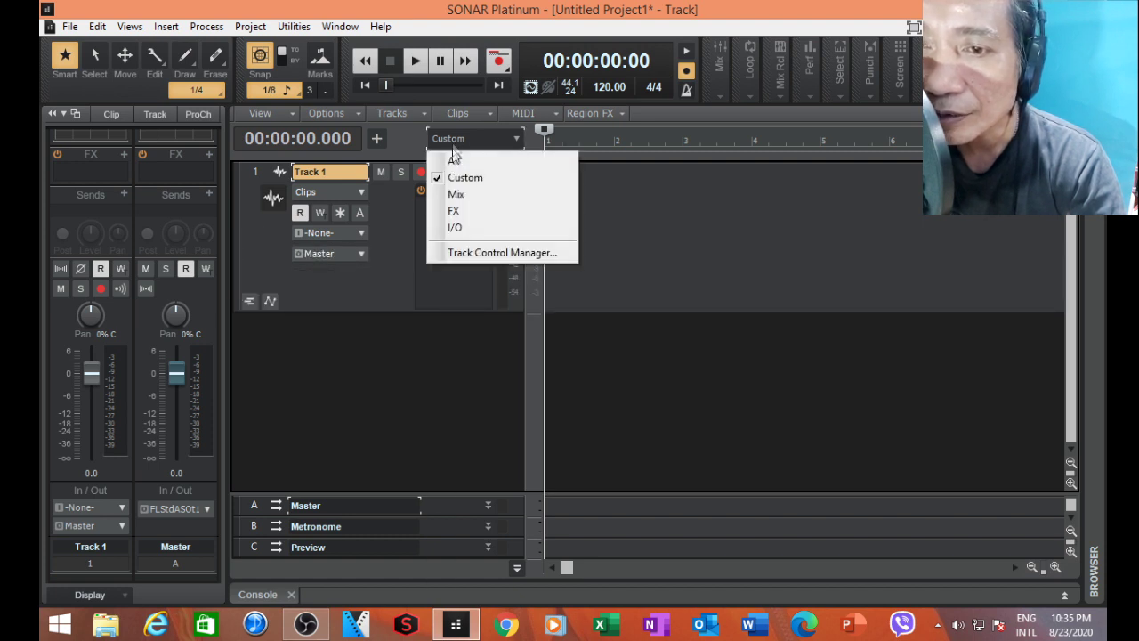
left_click(454, 157)
Set Track 1's input to Left FL Studio ASIO In 1 and arm the track for recording.
left_click(362, 300)
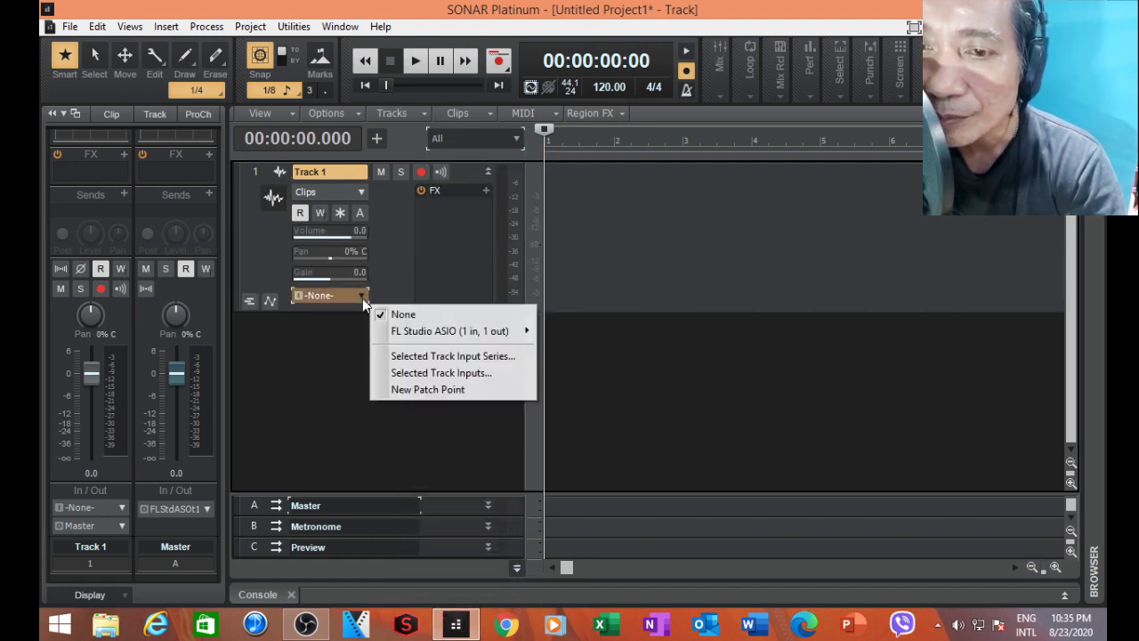
mouse_move(486, 331)
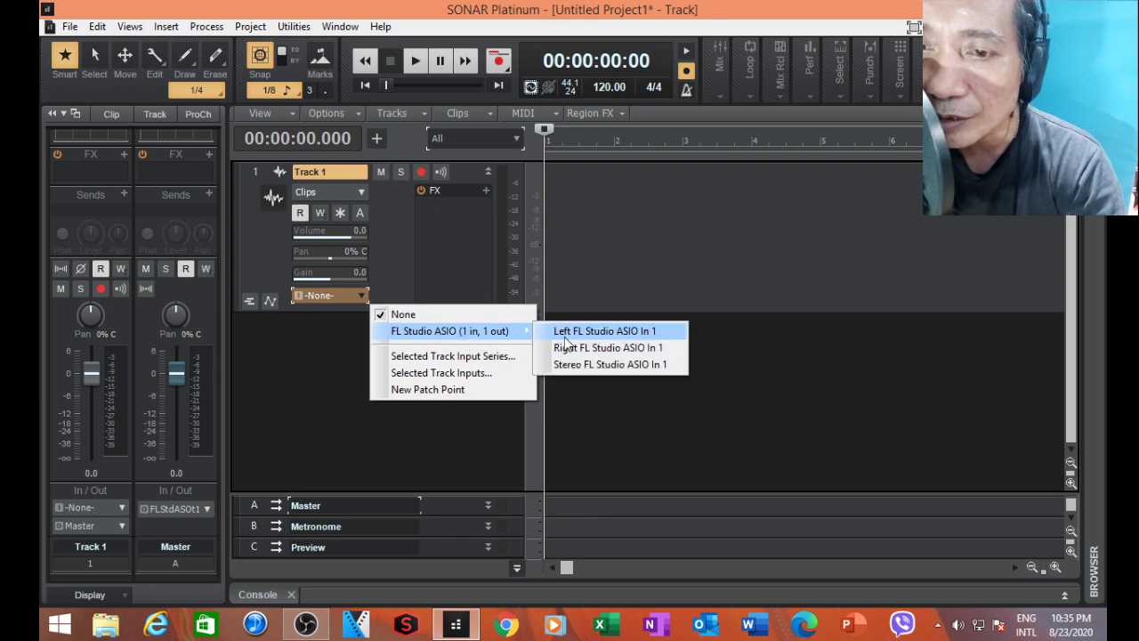
left_click(566, 336)
left_click(422, 173)
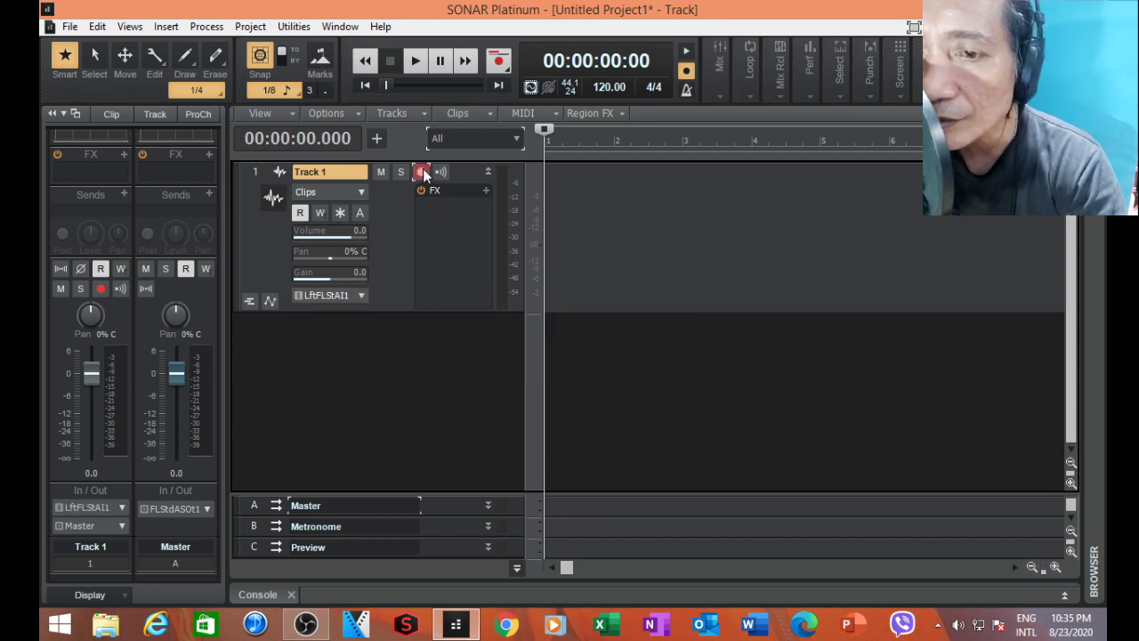
left_click_drag(402, 310, 413, 360)
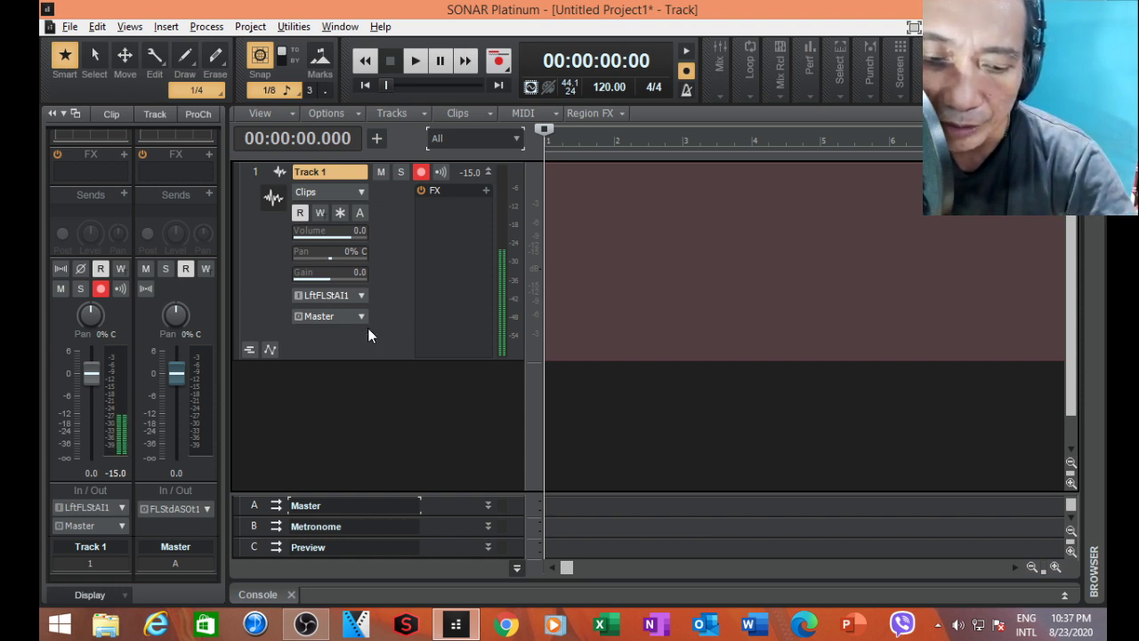
Show the console at full height and expand Track 1's ProChannel with its EQ module collapsed.
key("d")
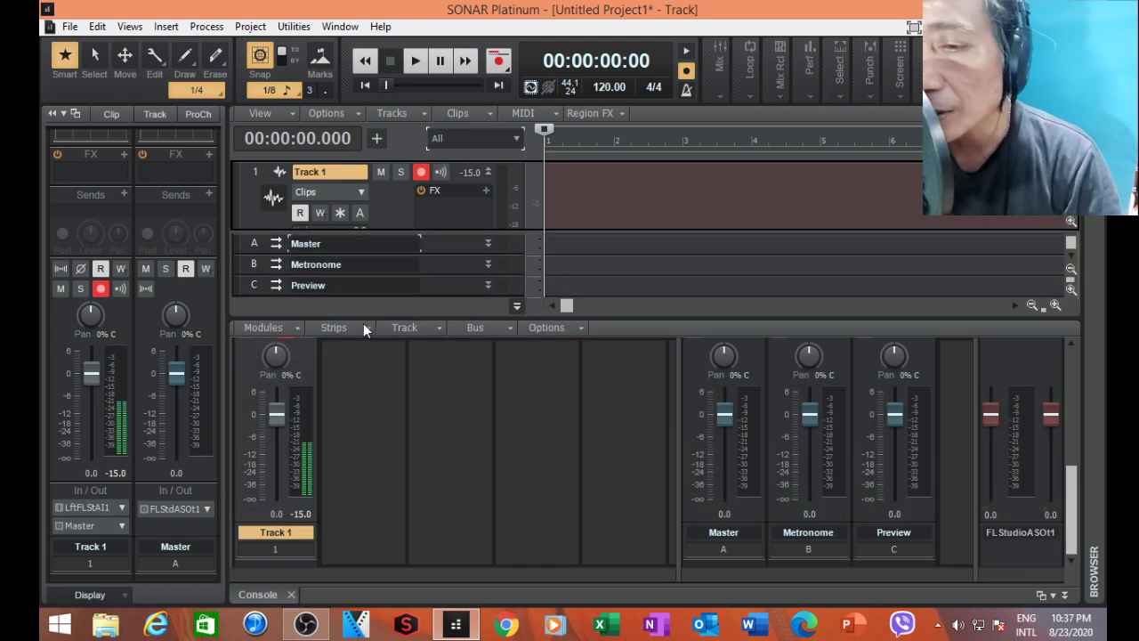
key("shift+d")
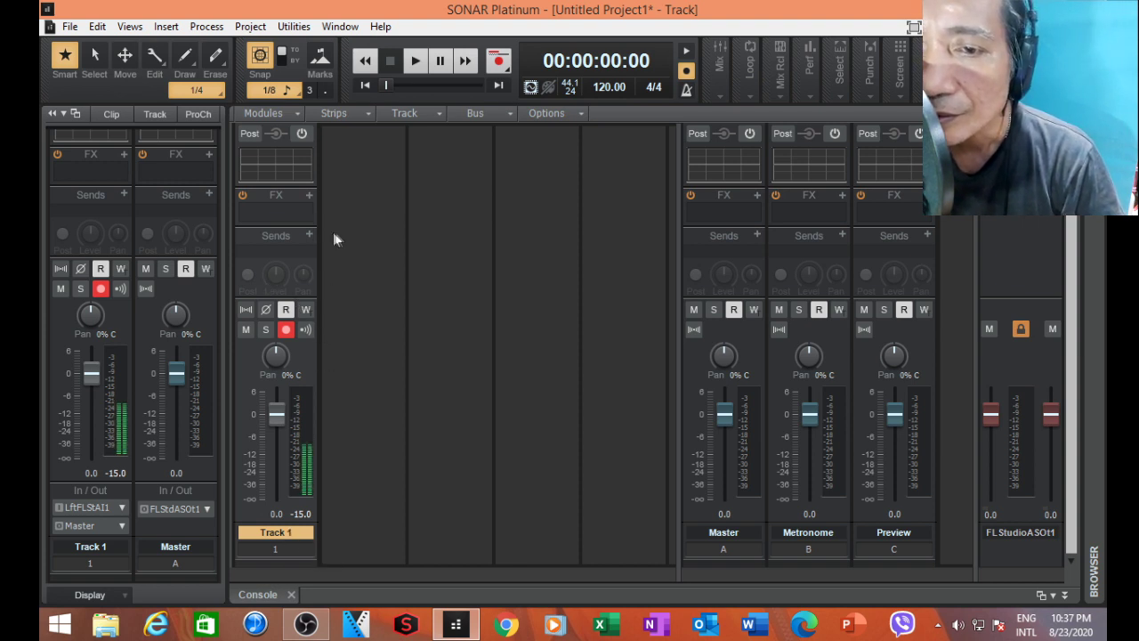
scroll(341, 232, "up", 2)
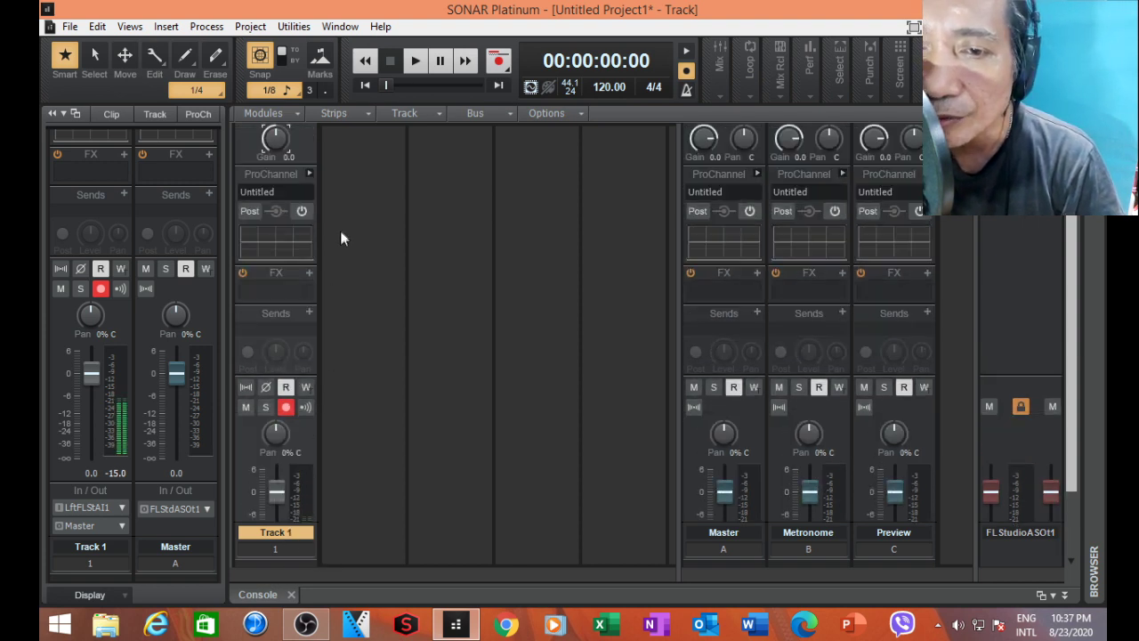
left_click(307, 174)
scroll(364, 222, "down", 2)
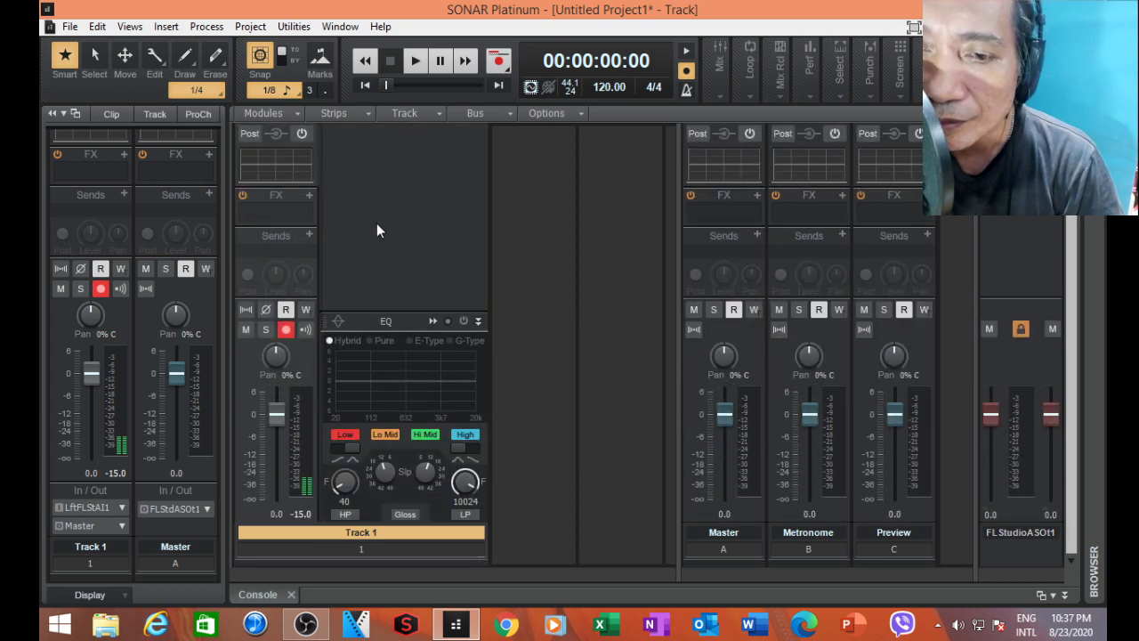
left_click(476, 320)
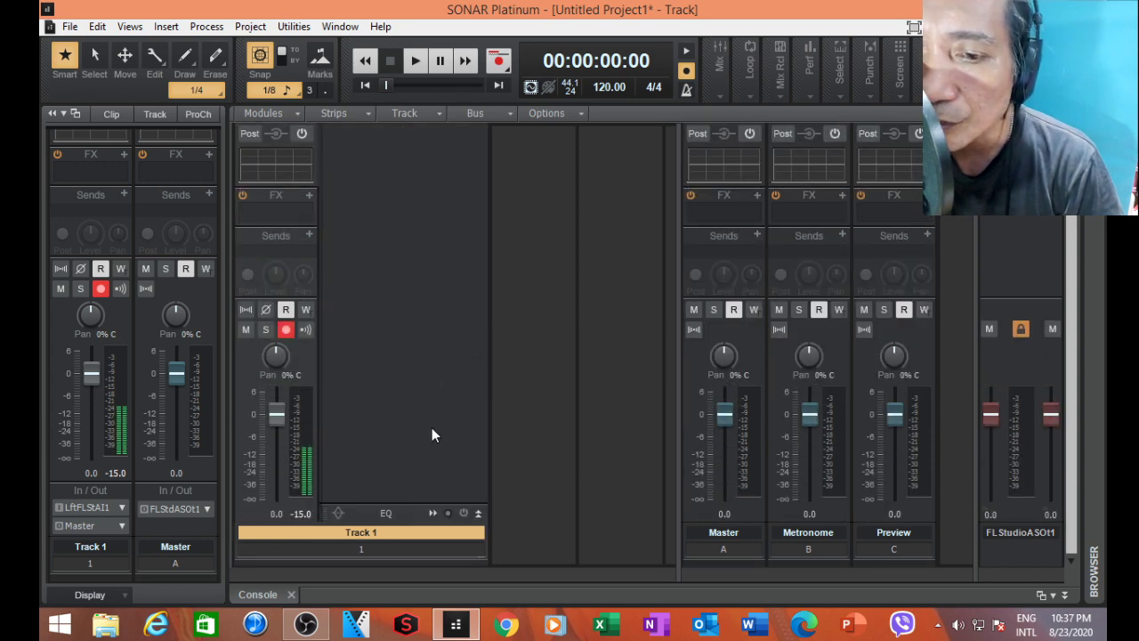
Insert a PC76 U-Type Compressor in Track 1's ProChannel and briefly switch the track's input echo on and off.
right_click(370, 227)
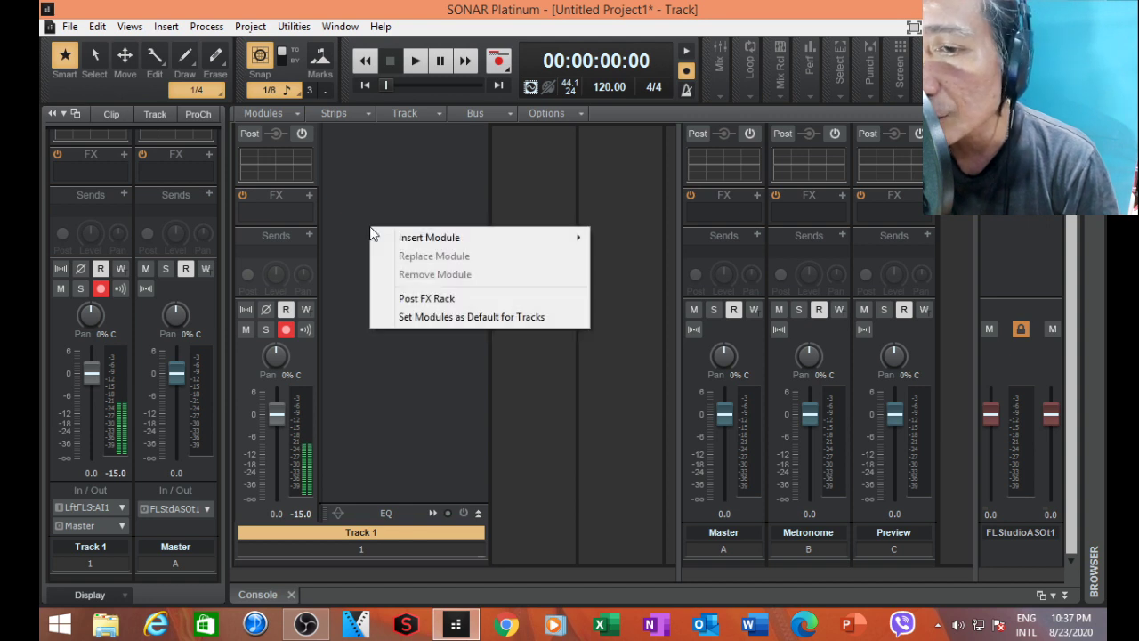
mouse_move(463, 240)
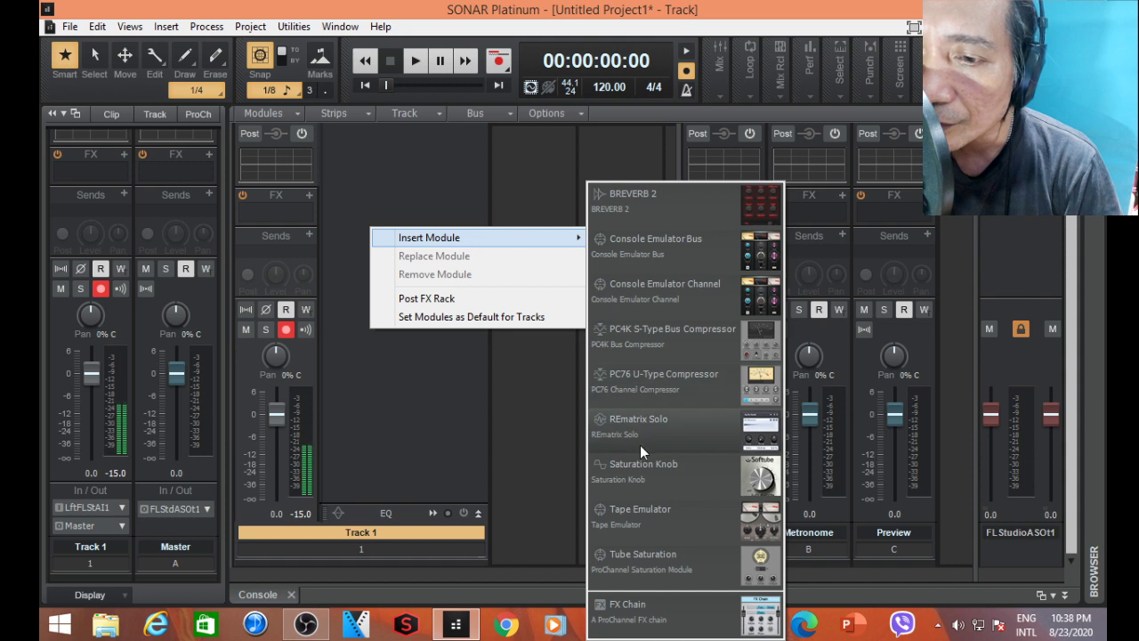
left_click(621, 378)
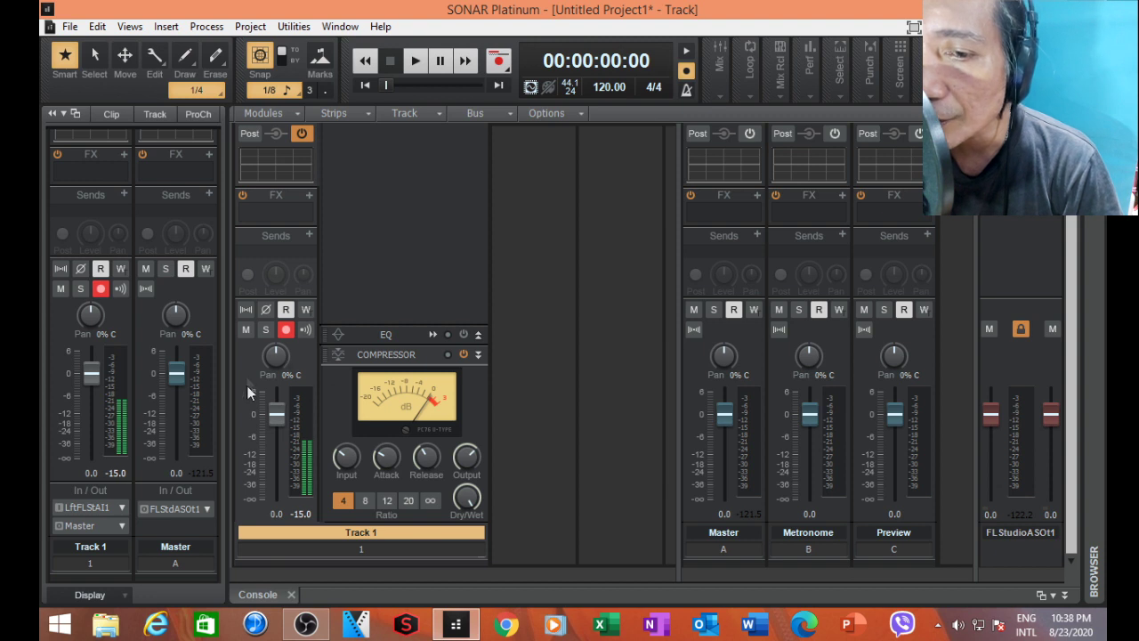
left_click(305, 330)
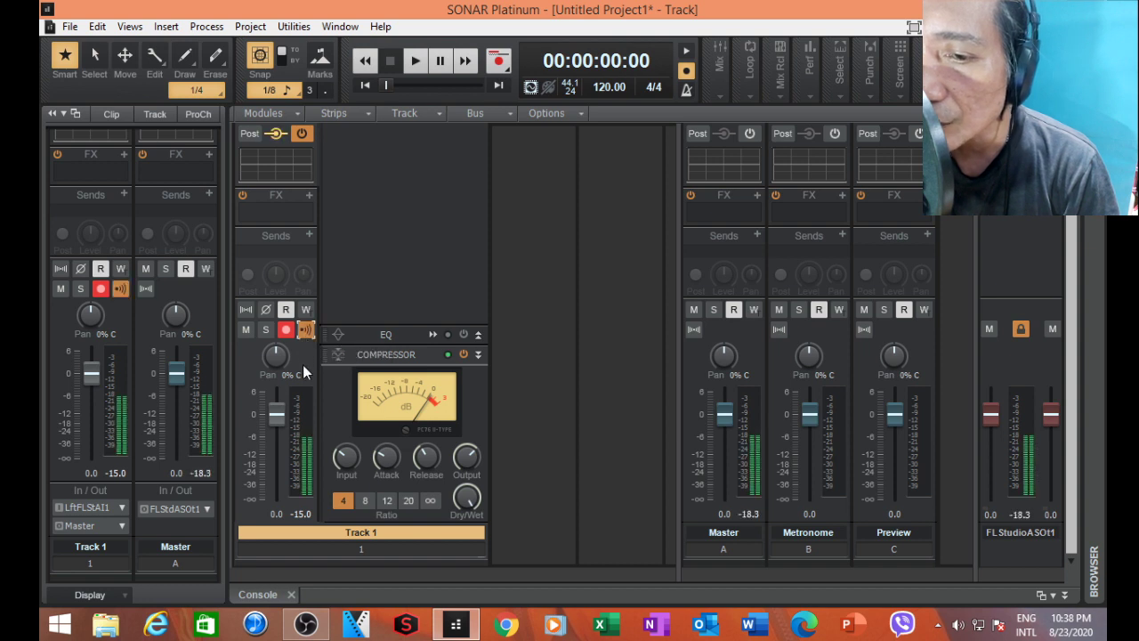
left_click(302, 331)
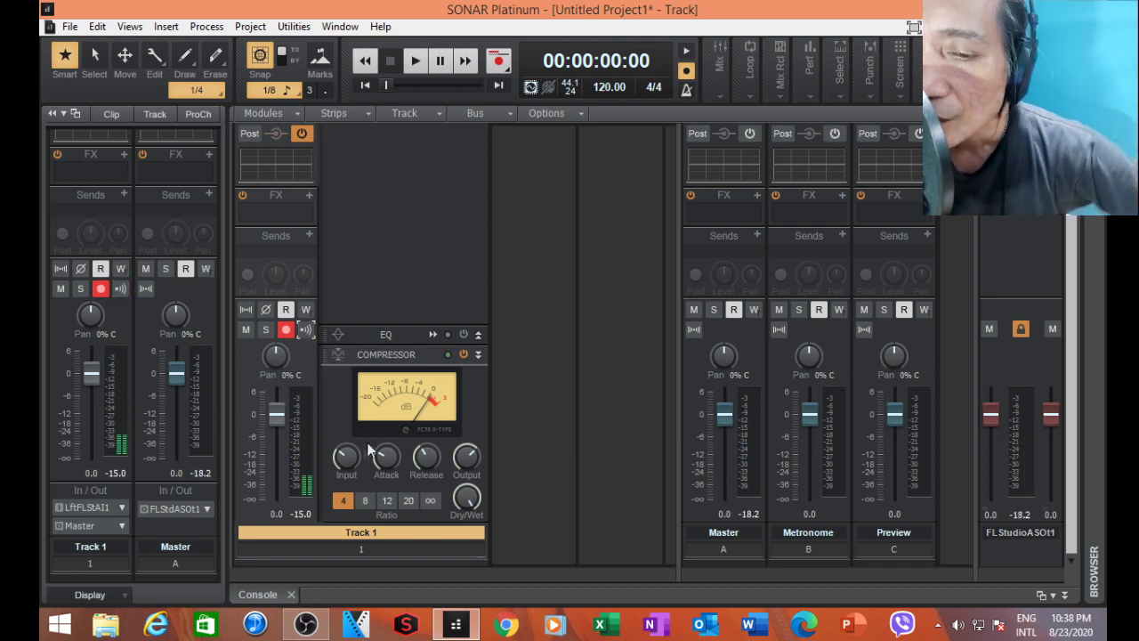
Set the compressor's input to about 11.8 dB and its output to about -9.9 dB.
mouse_move(346, 456)
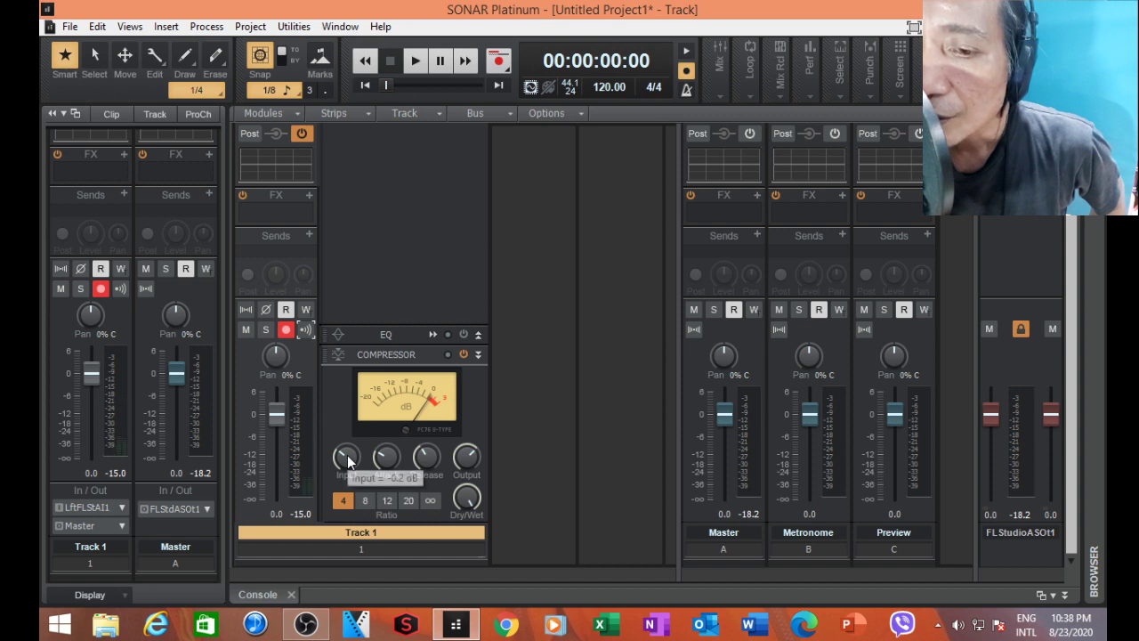
left_click_drag(346, 455, 346, 412)
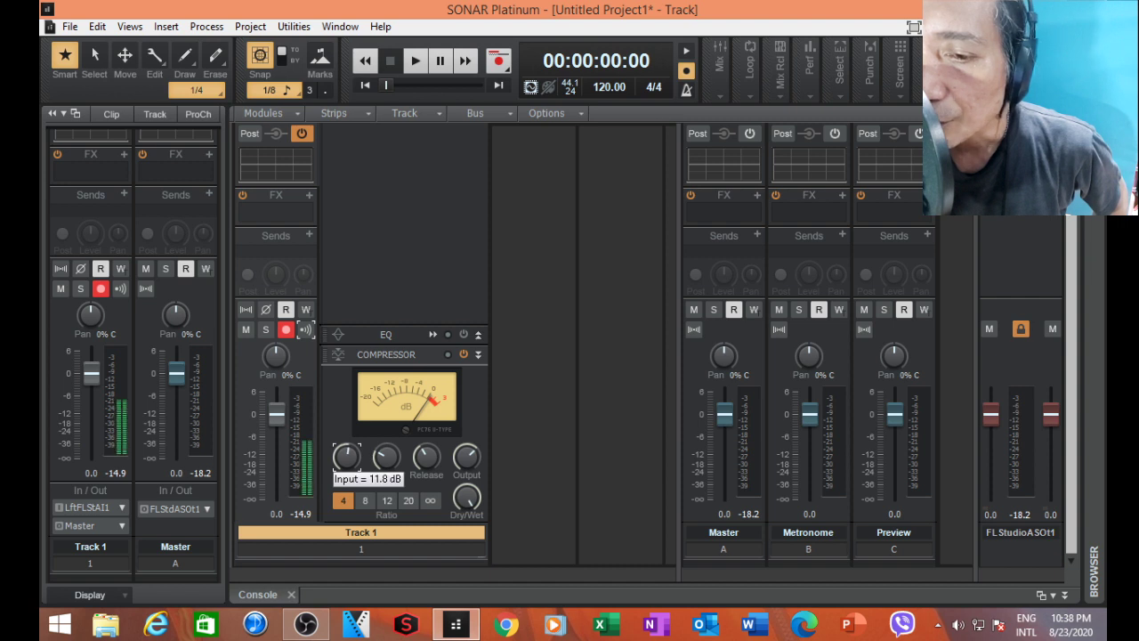
left_click(467, 458)
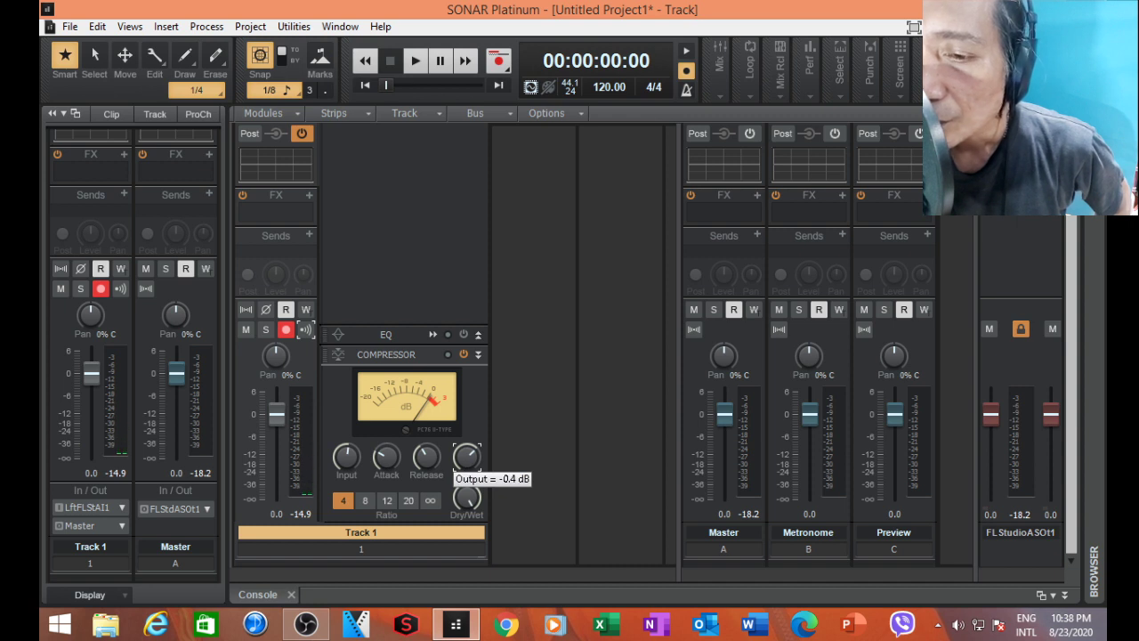
left_click_drag(466, 457, 467, 467)
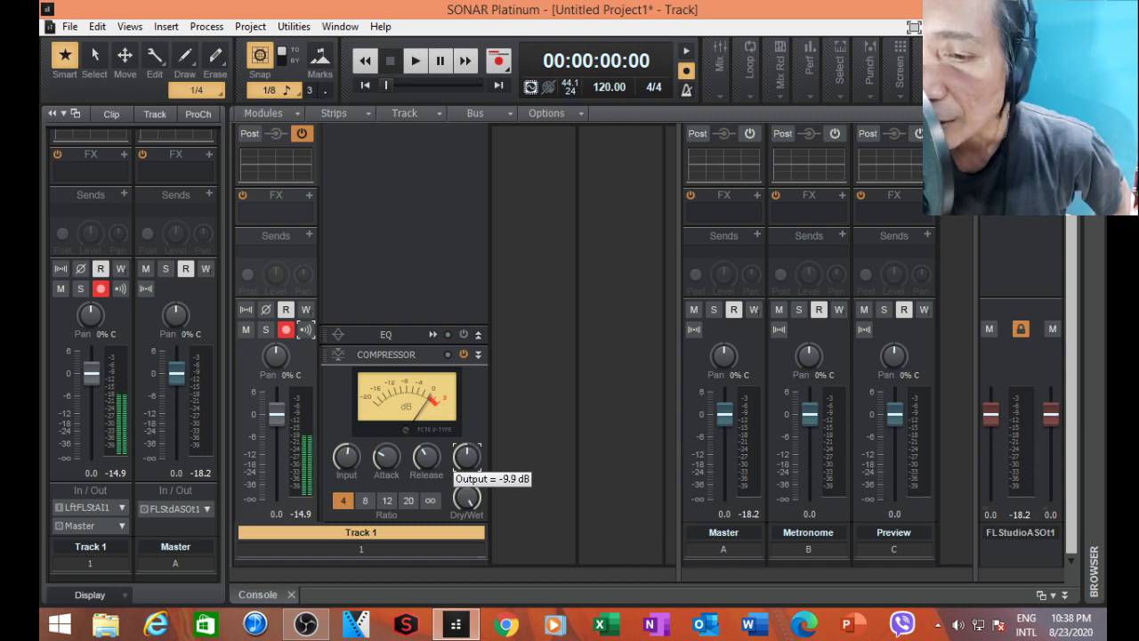
Lower the compressor's input to about 9.1 dB and fine-tune its output around -7.4 dB.
left_click(347, 456)
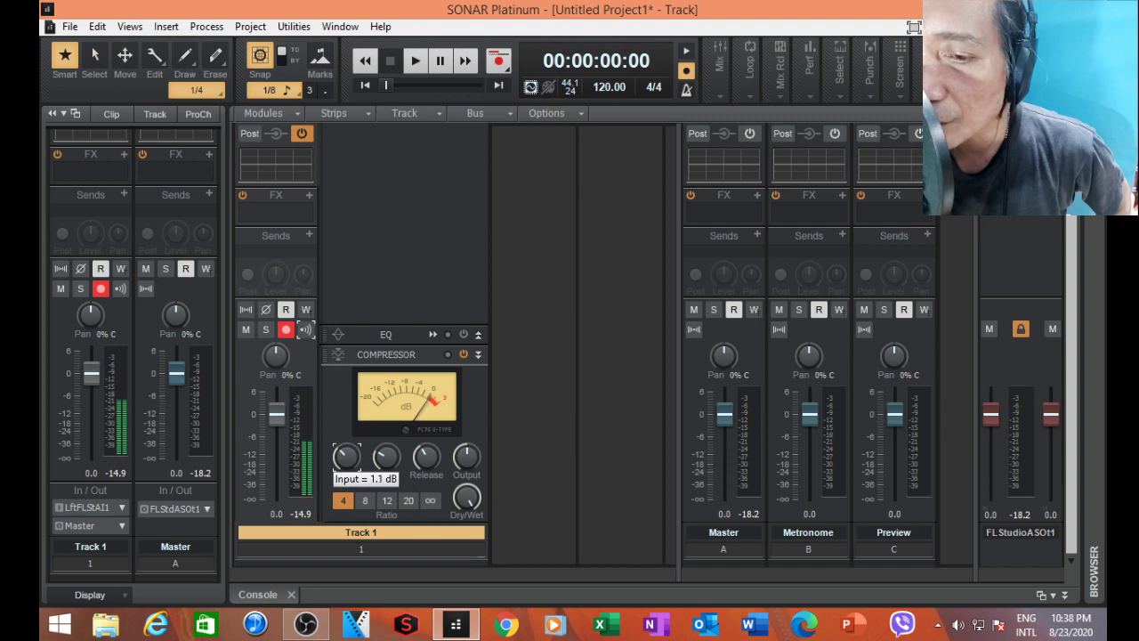
left_click_drag(347, 456, 346, 455)
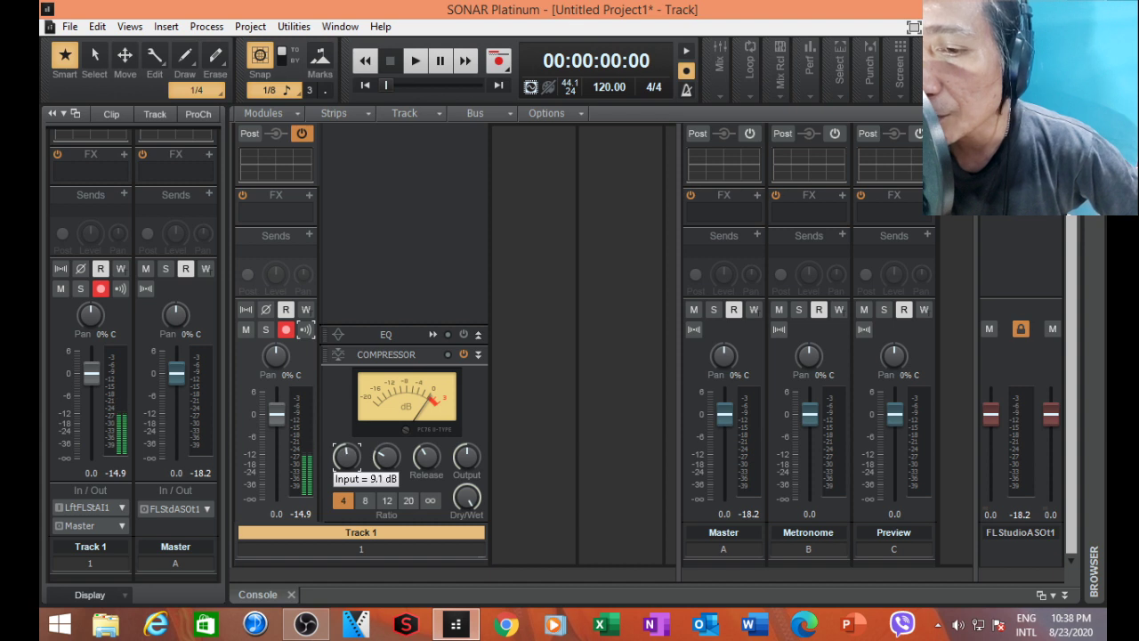
left_click_drag(466, 456, 466, 454)
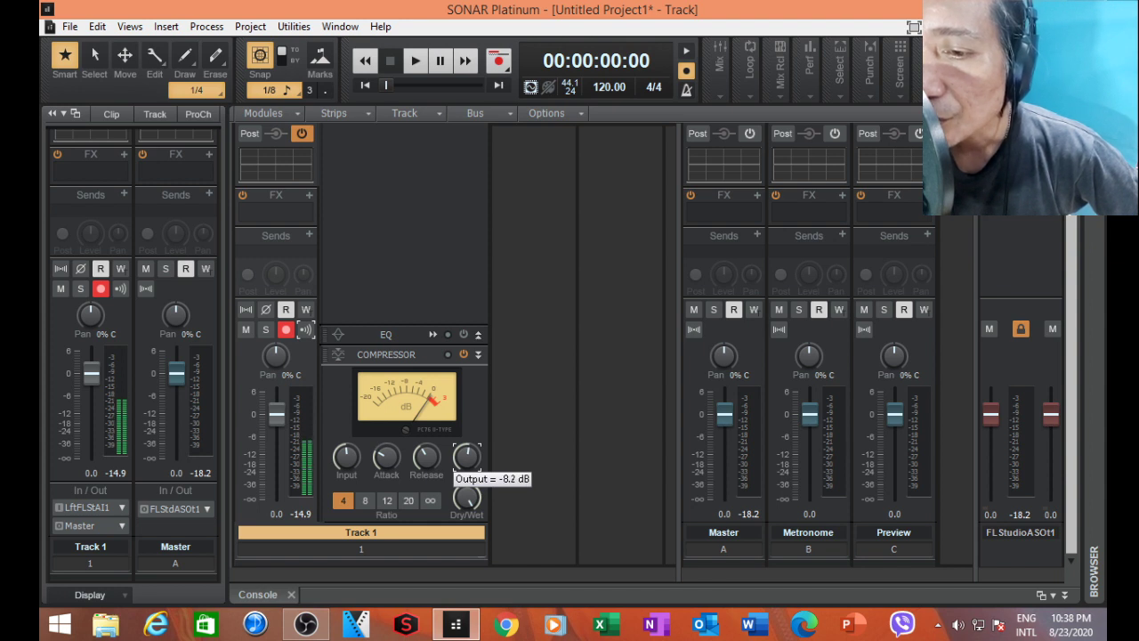
left_click_drag(466, 455, 466, 454)
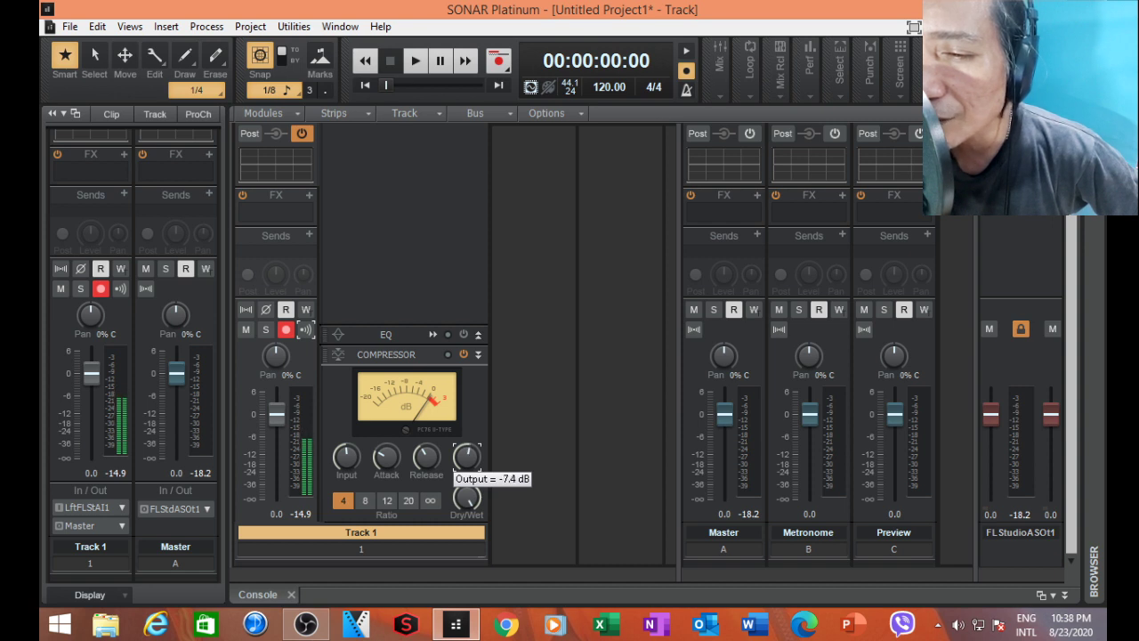
left_click_drag(466, 456, 467, 456)
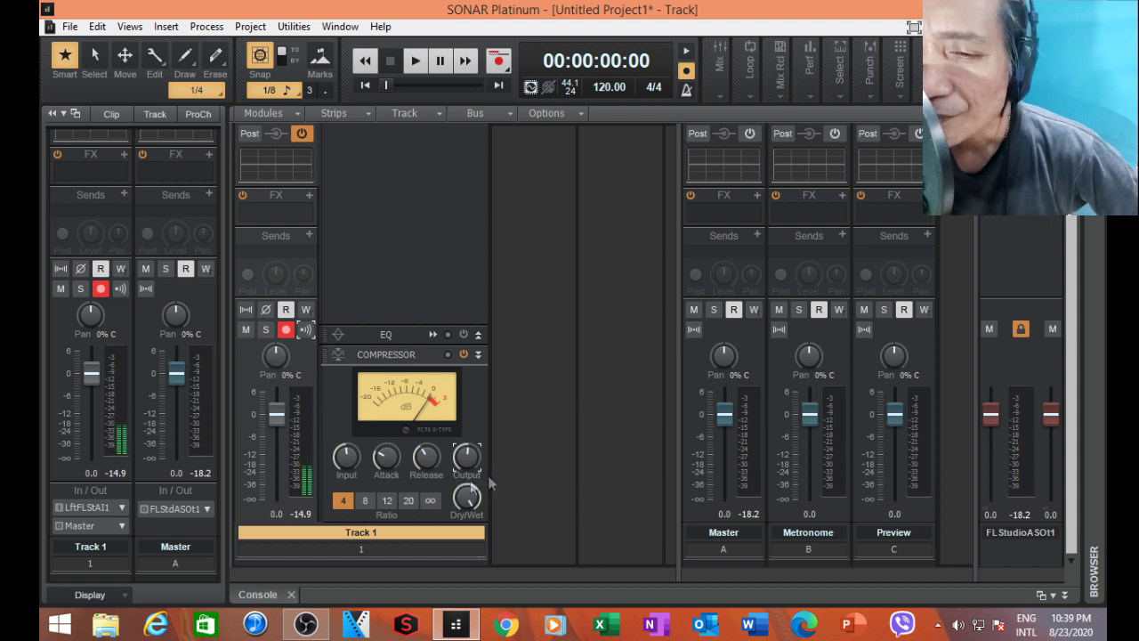
Raise the compressor's input to 11.0 dB and set its attack to 0.2 ms.
mouse_move(347, 455)
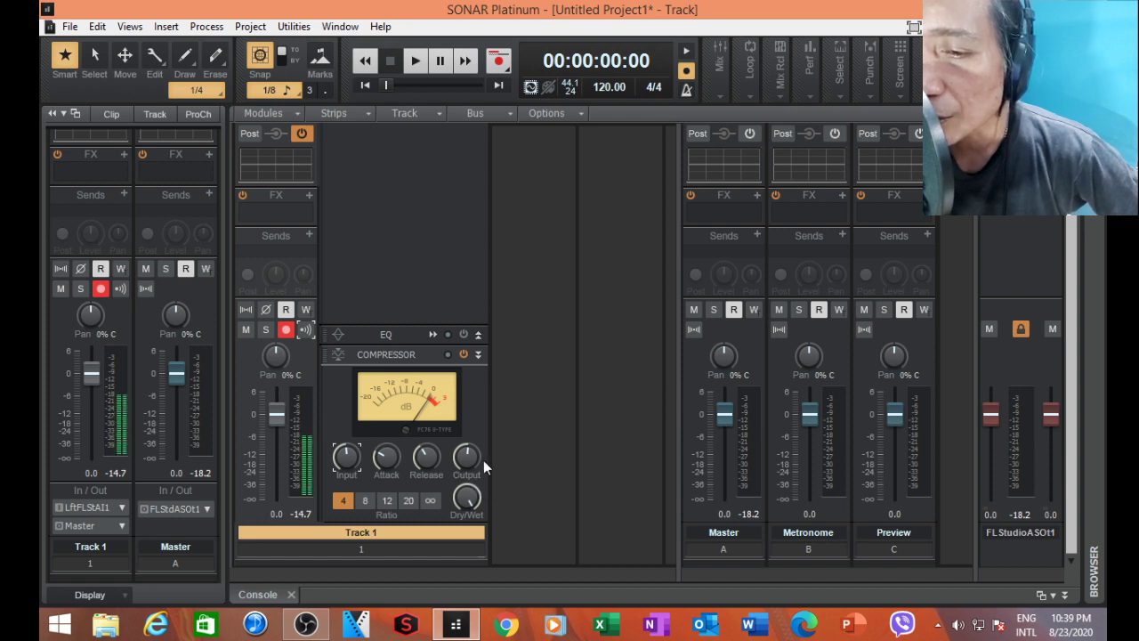
left_click_drag(346, 456, 346, 450)
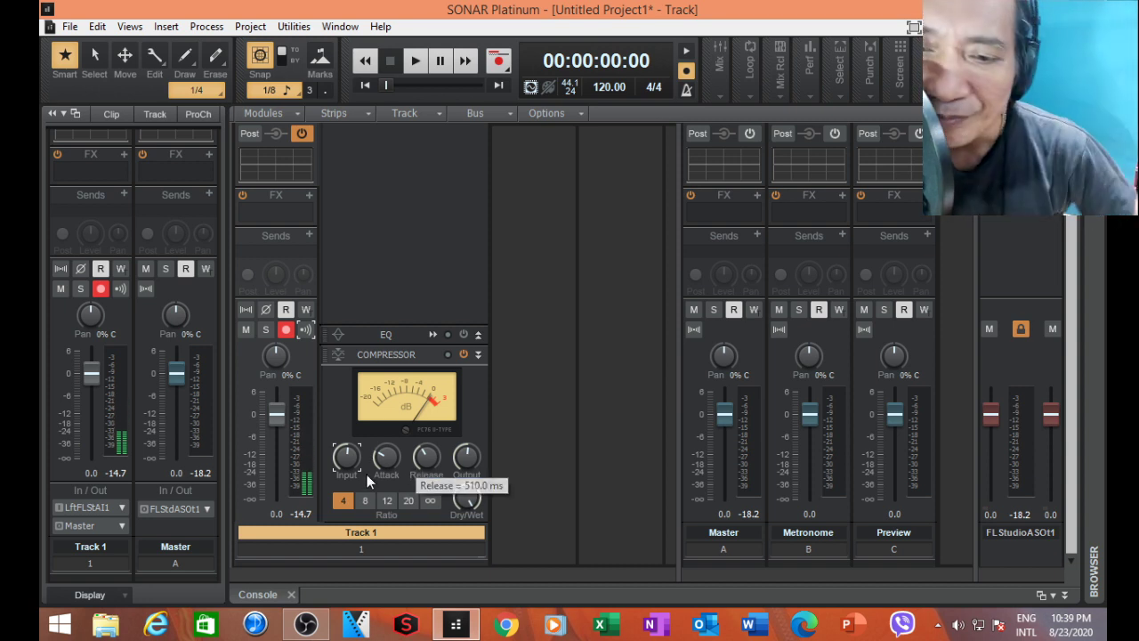
mouse_move(348, 468)
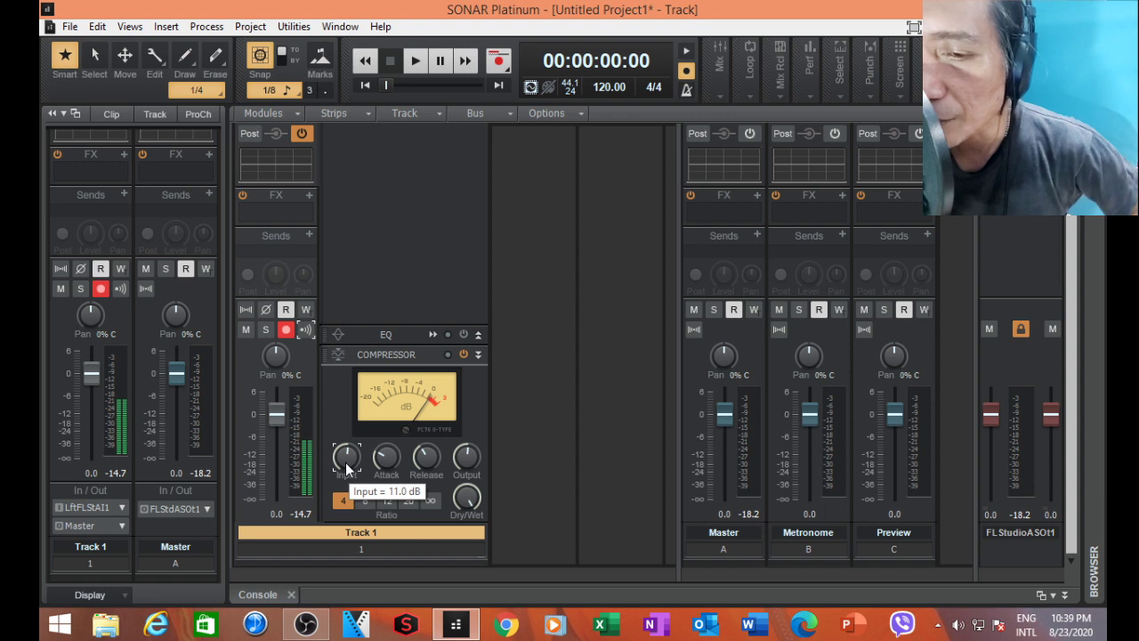
mouse_move(386, 459)
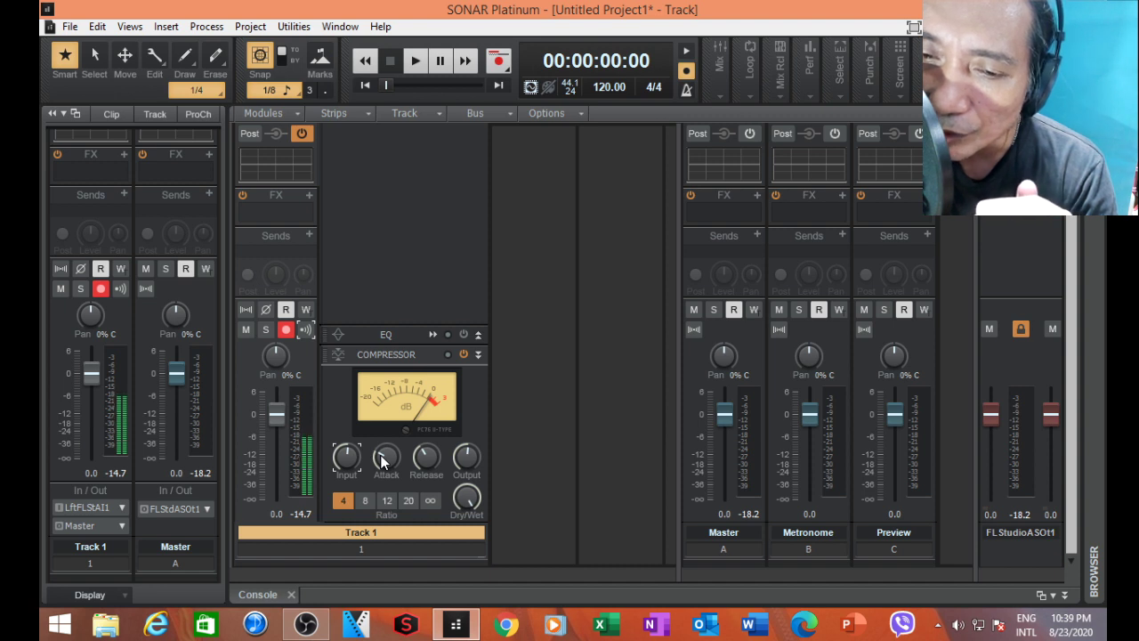
left_click(383, 459)
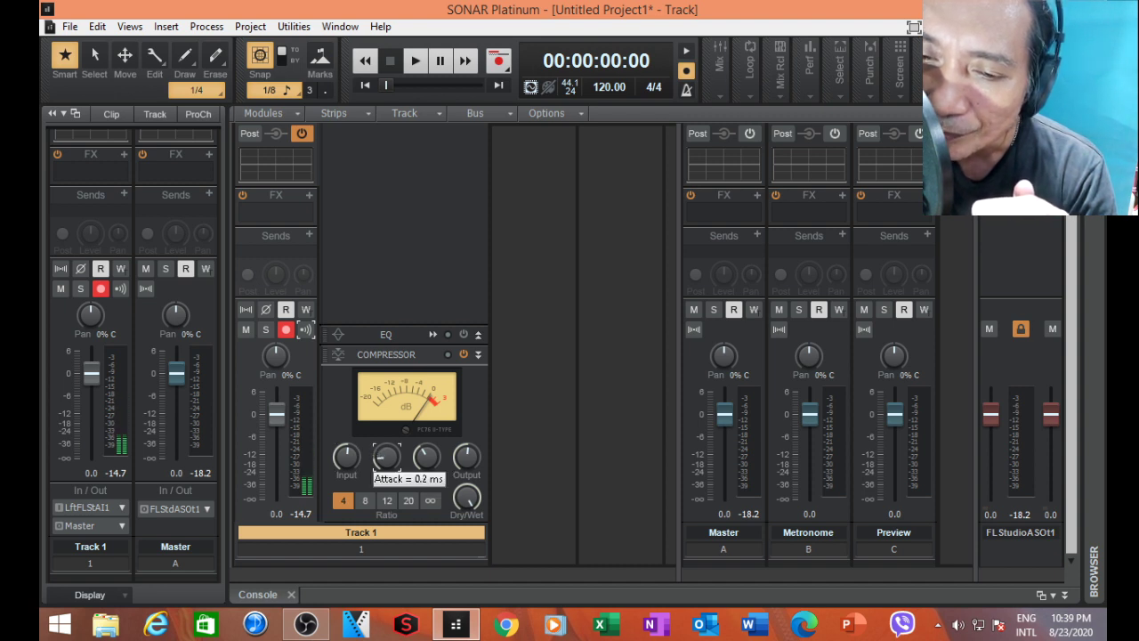
Vary the ProChannel compressor's attack between 0.8 and 0.0 ms and lower its release to about 218.9 ms.
scroll(386, 457, "up", 1)
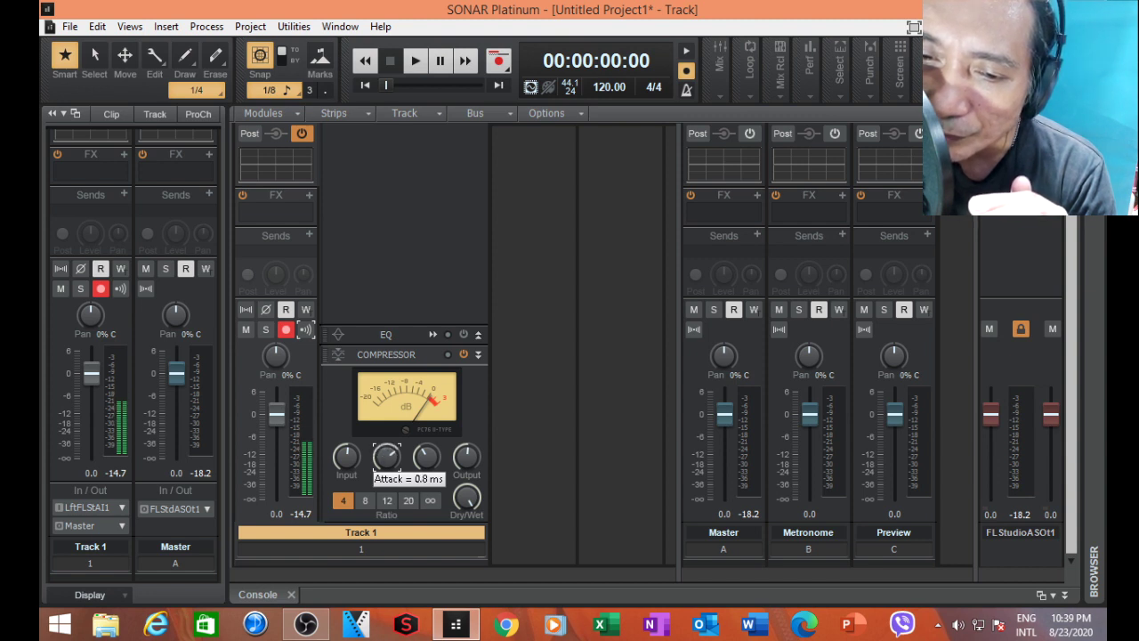
scroll(386, 456, "down", 3)
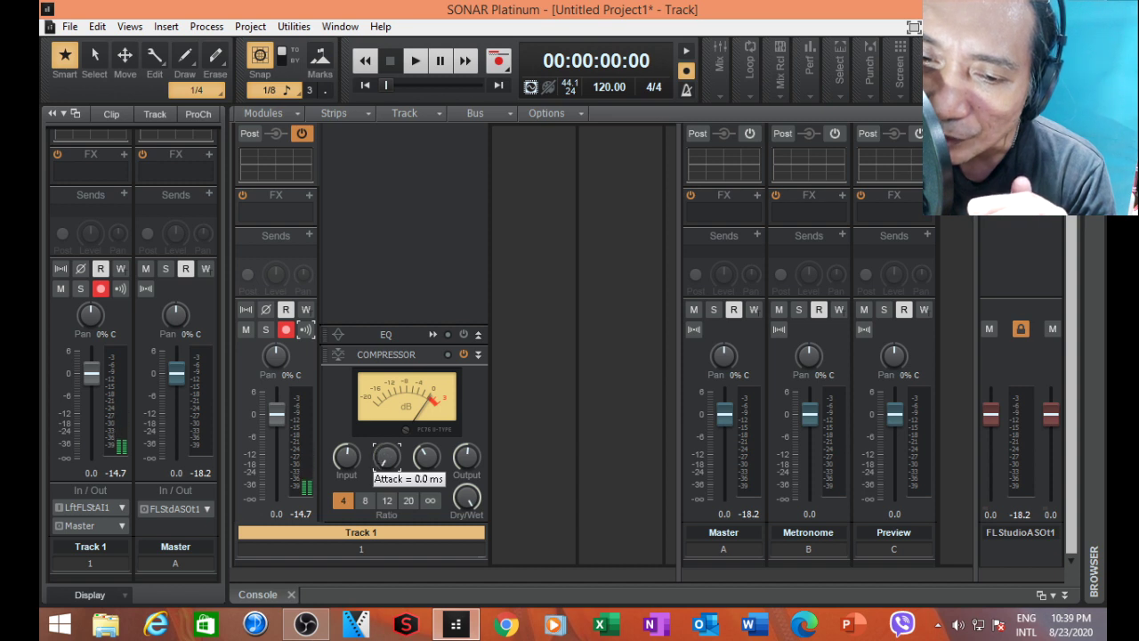
scroll(386, 457, "up", 2)
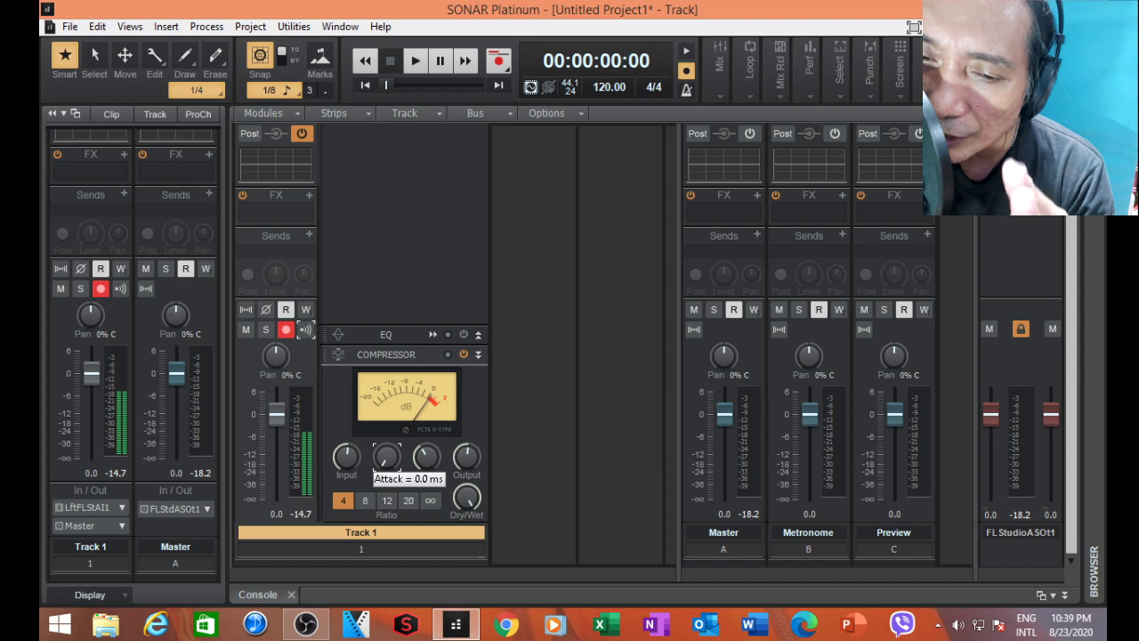
left_click(385, 455)
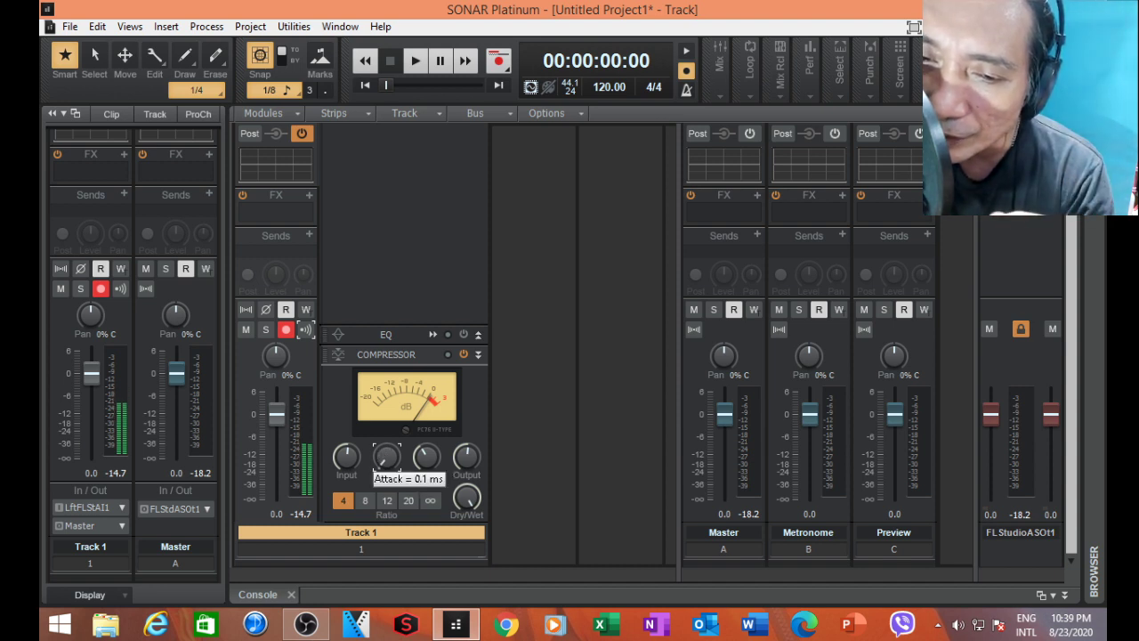
left_click_drag(384, 456, 385, 459)
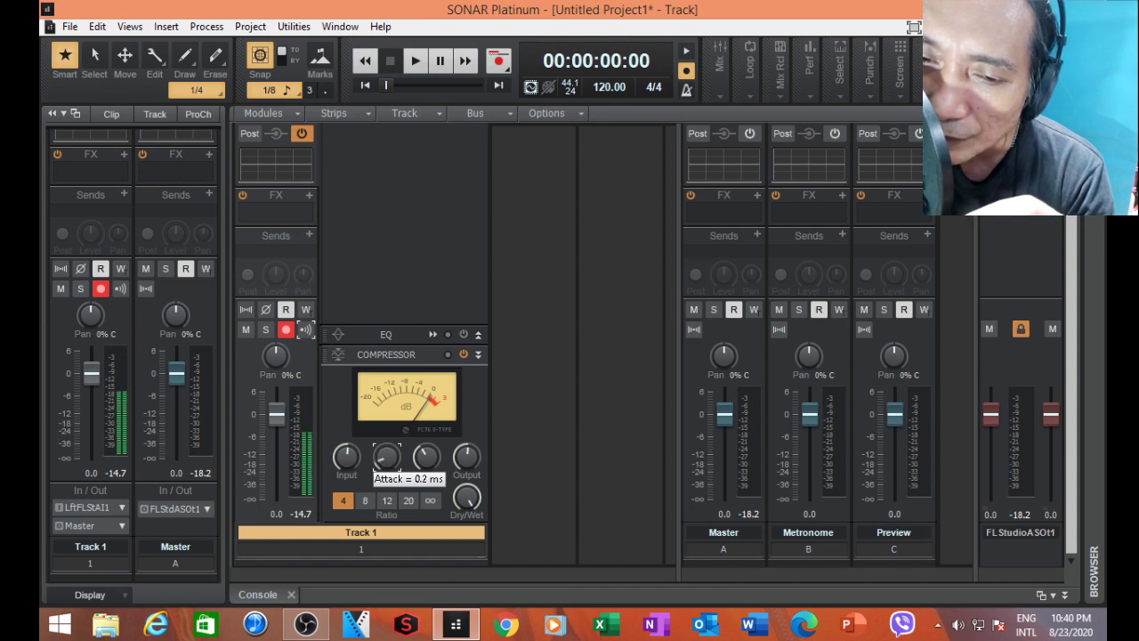
left_click_drag(384, 459, 426, 461)
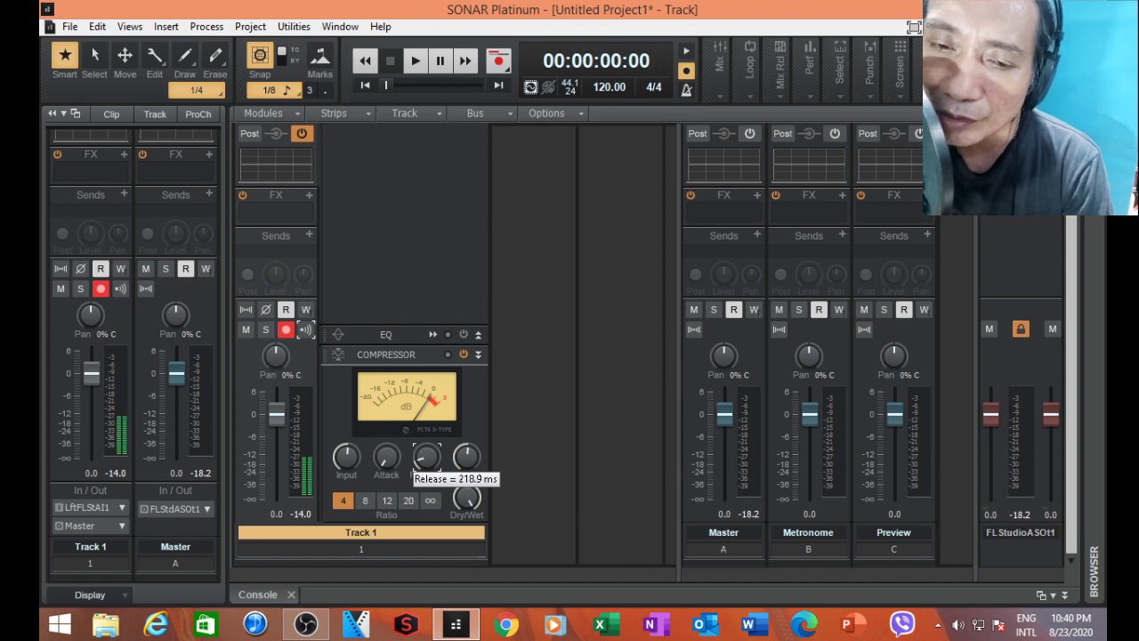
left_click_drag(426, 461, 426, 455)
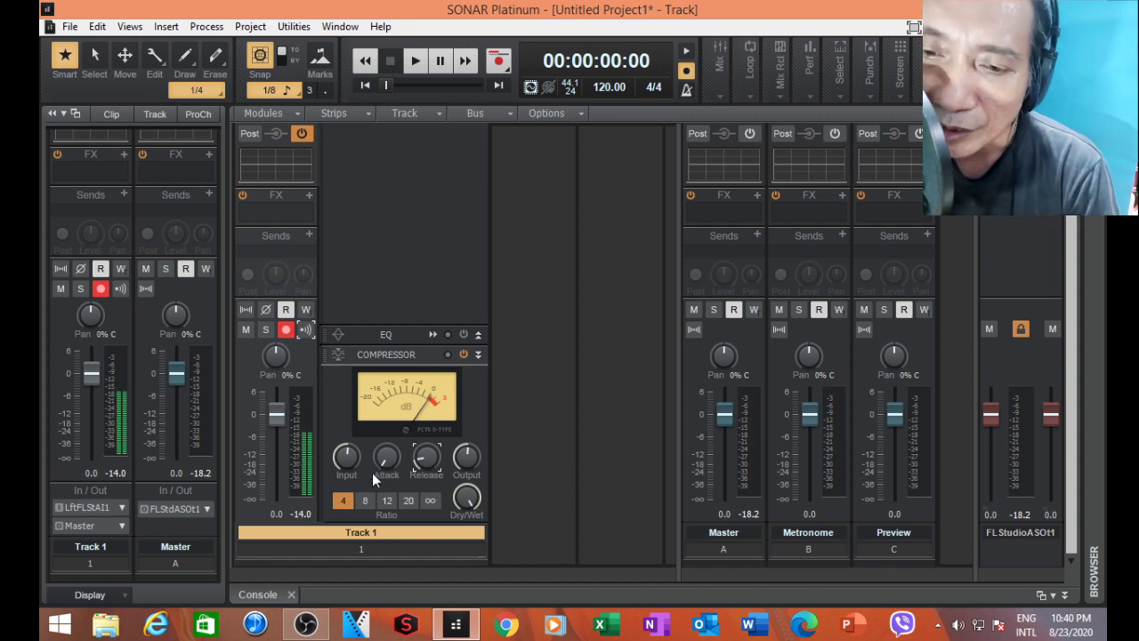
Try the ProChannel compressor's dry/wet mix at 0% and about 54.8%, return it to 100%, and keep the ratio at 4.
mouse_move(467, 499)
left_mouse_down()
mouse_move(467, 509)
mouse_move(469, 491)
left_mouse_up()
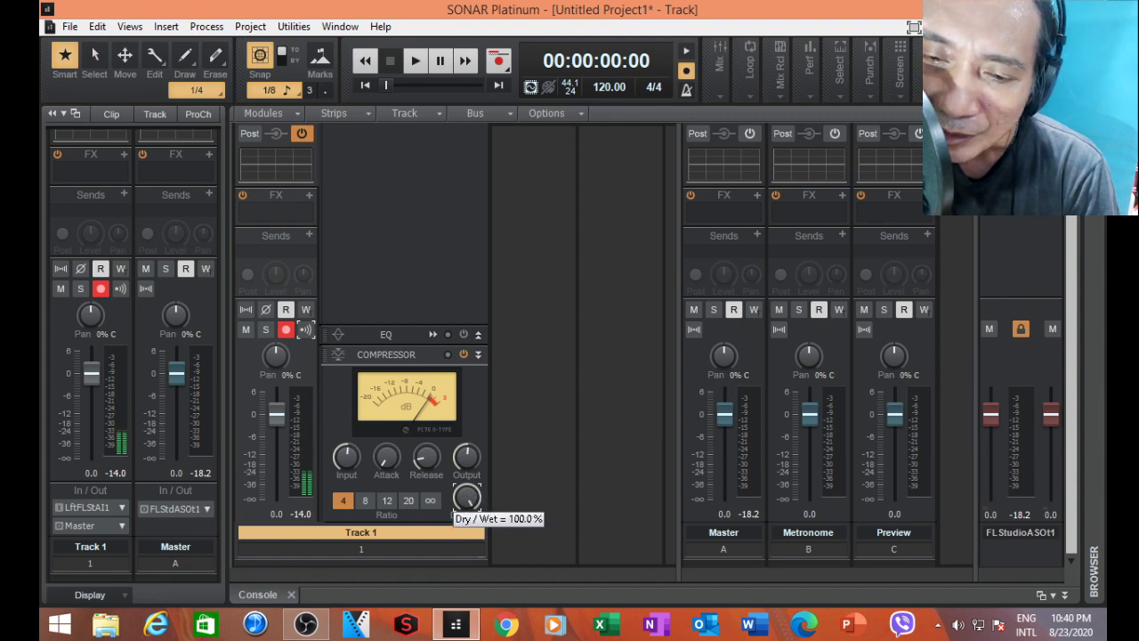
left_click_drag(466, 496, 466, 495)
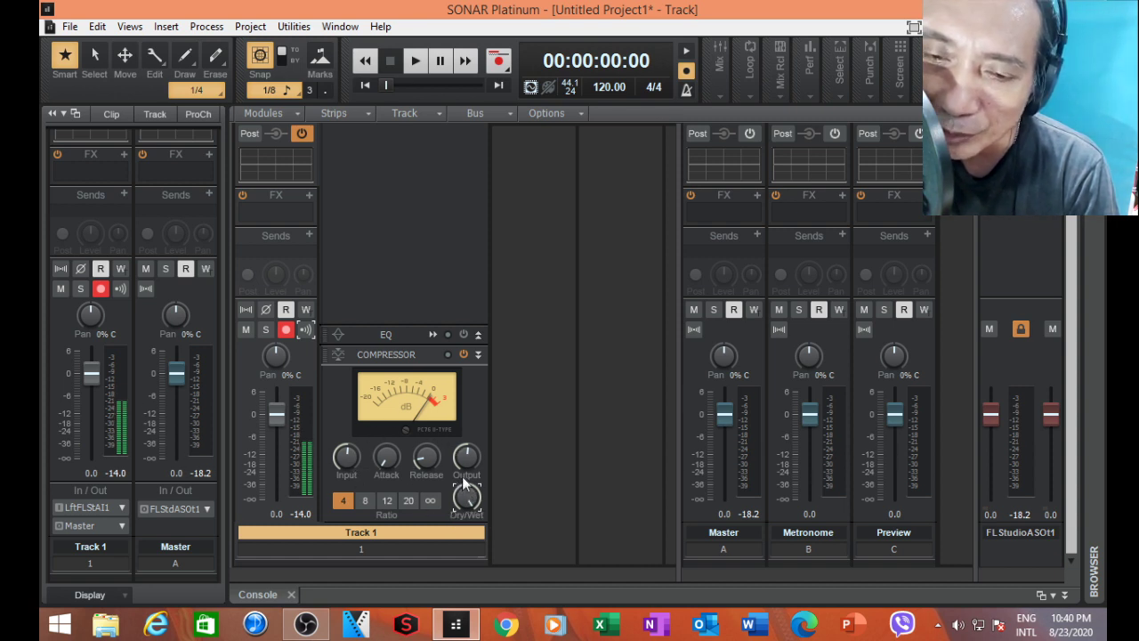
left_click_drag(466, 496, 466, 560)
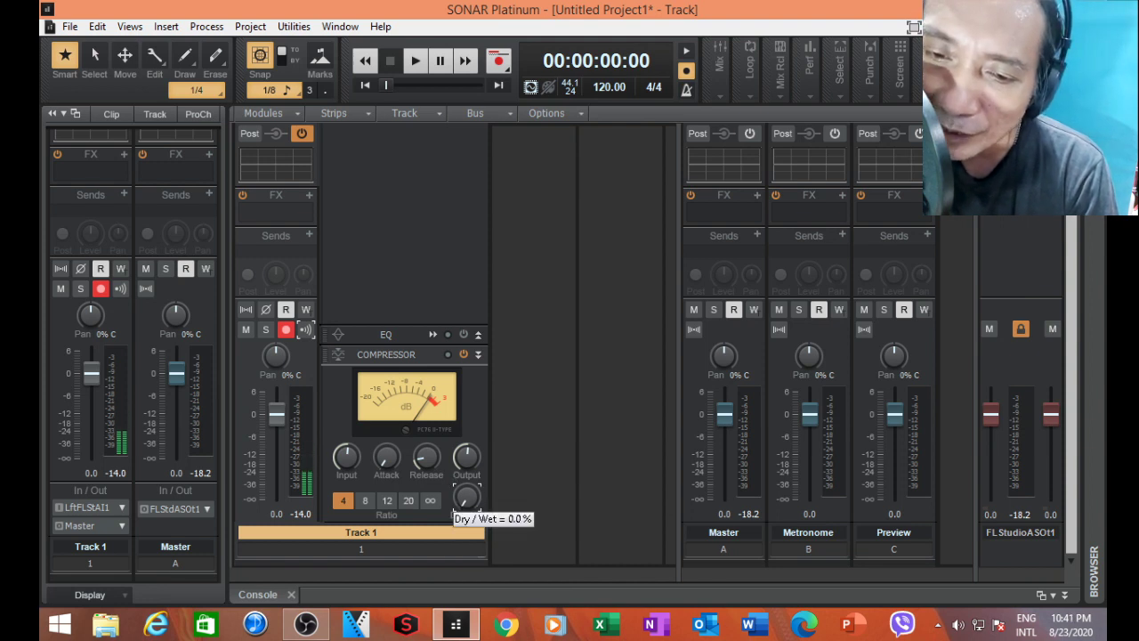
left_click_drag(467, 496, 466, 449)
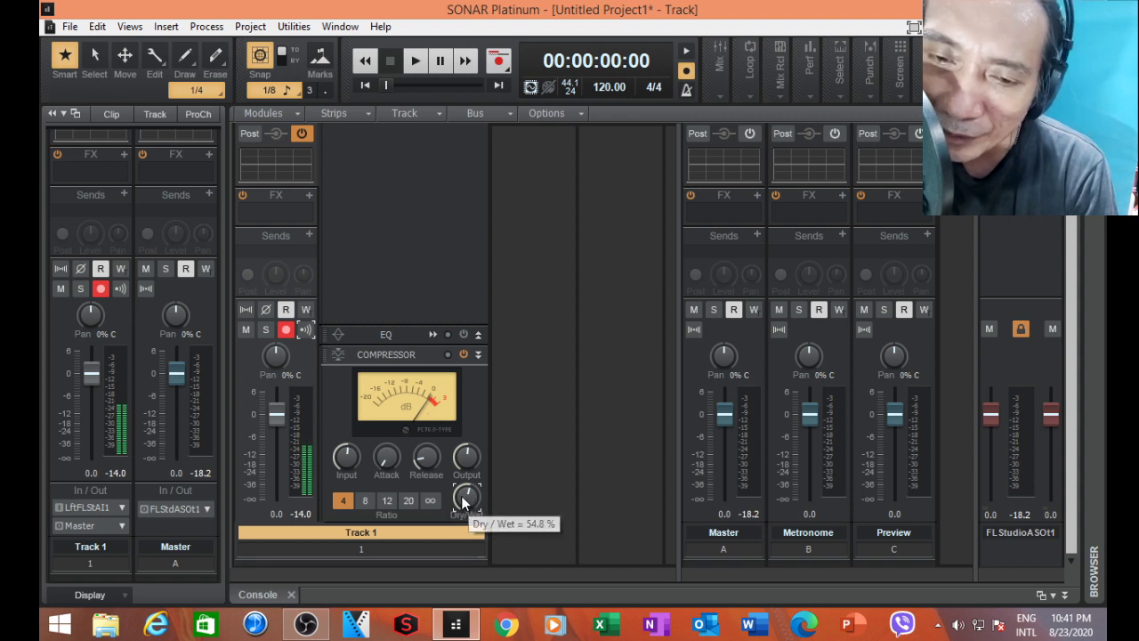
mouse_move(461, 498)
left_mouse_down()
mouse_move(461, 457)
mouse_move(465, 500)
left_mouse_up()
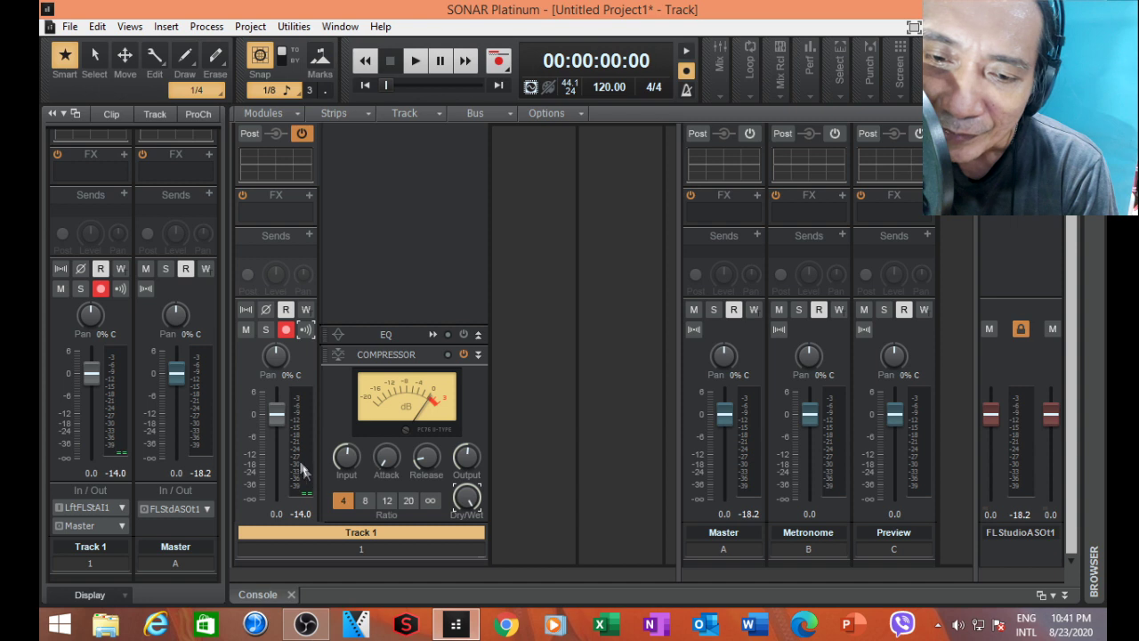
scroll(347, 509, "up", 2)
left_click(351, 506)
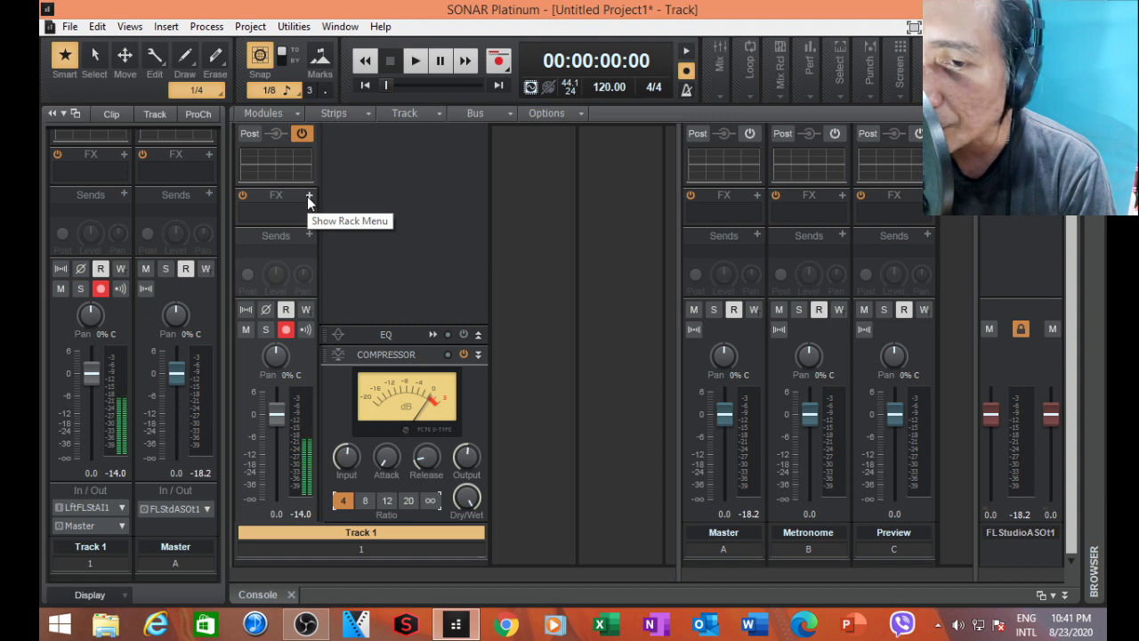
Insert the Cakewalk Sonitus Compressor DirectX effect in Track 1's FX rack and move its window over the middle of the console.
right_click(297, 220)
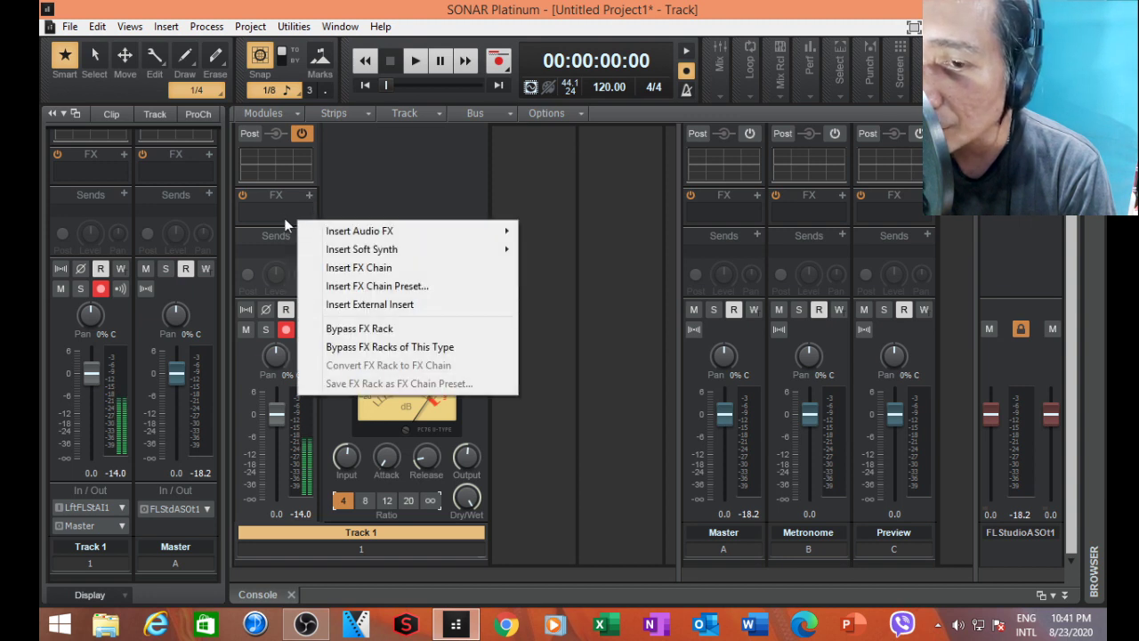
left_click(282, 220)
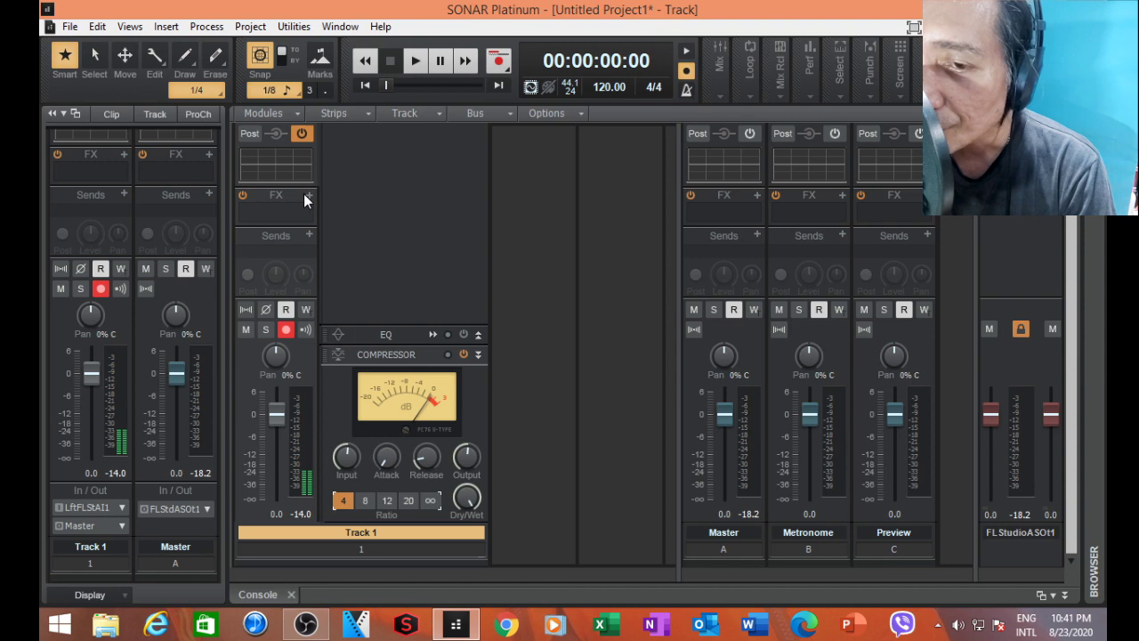
left_click(310, 194)
mouse_move(470, 215)
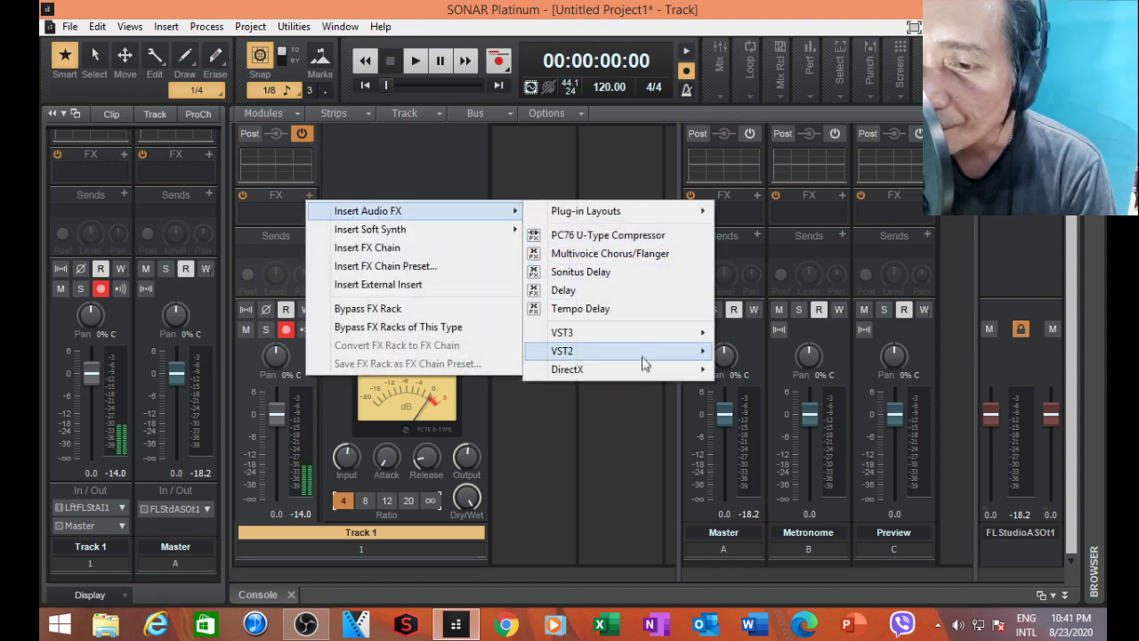
mouse_move(643, 370)
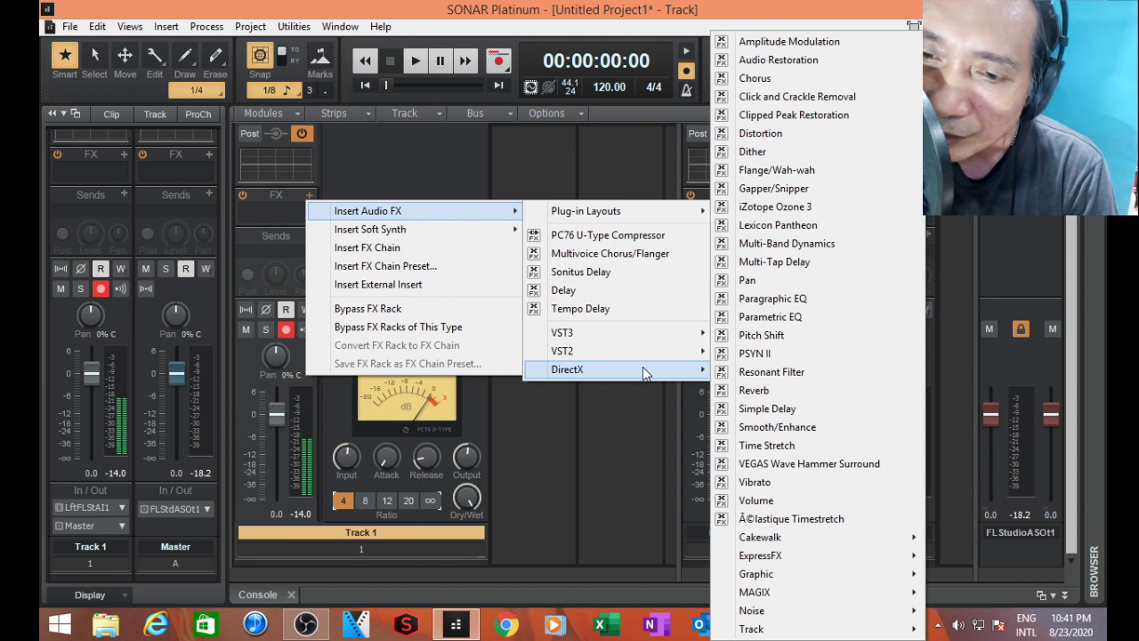
mouse_move(808, 539)
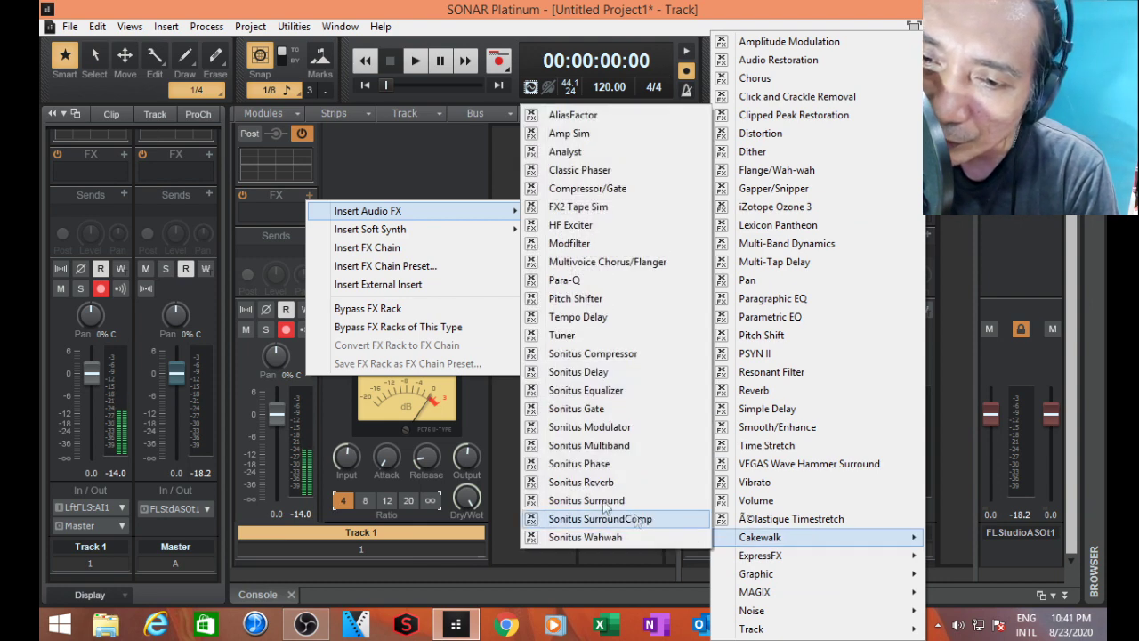
left_click(562, 354)
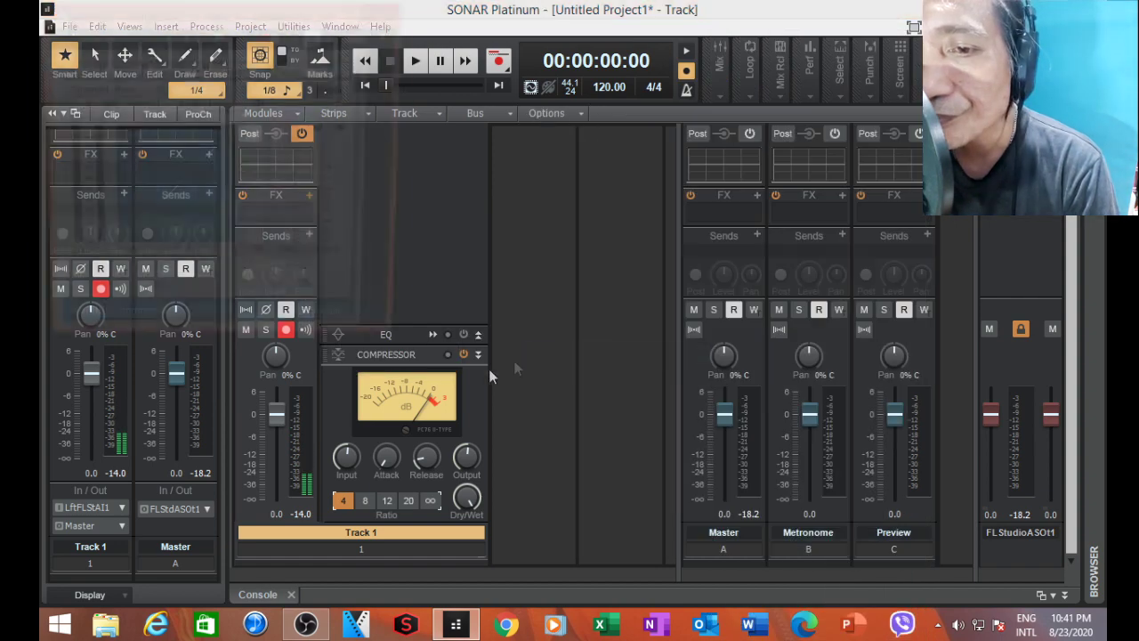
left_click_drag(166, 16, 492, 51)
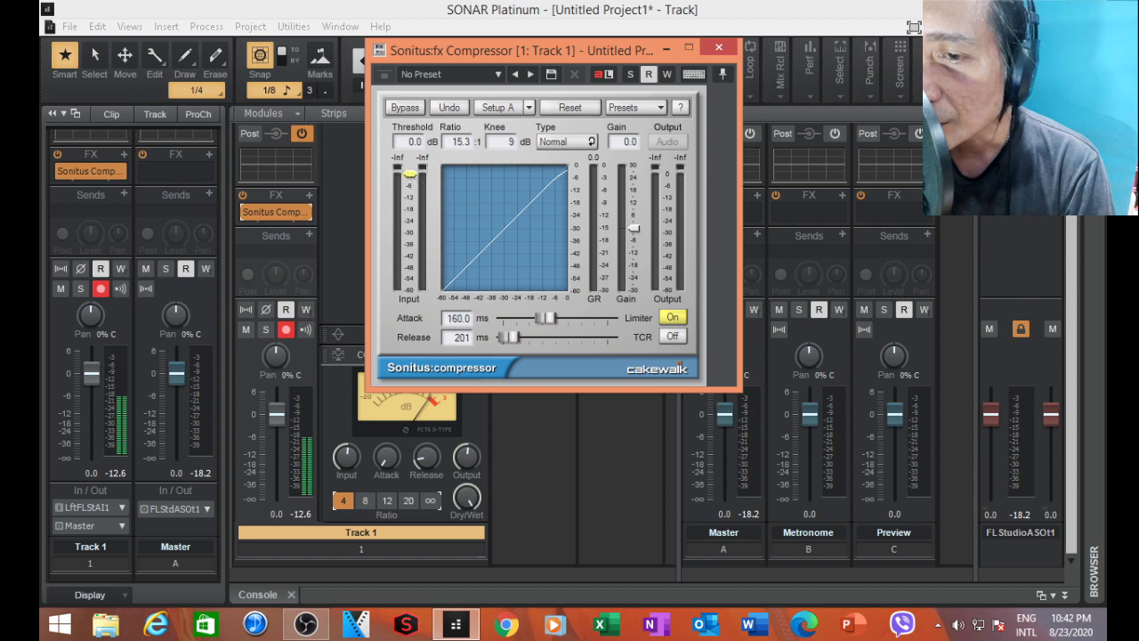
Set the Sonitus compressor's threshold to about -15.3 dB and its ratio to about 15.5:1.
left_click_drag(410, 175, 410, 199)
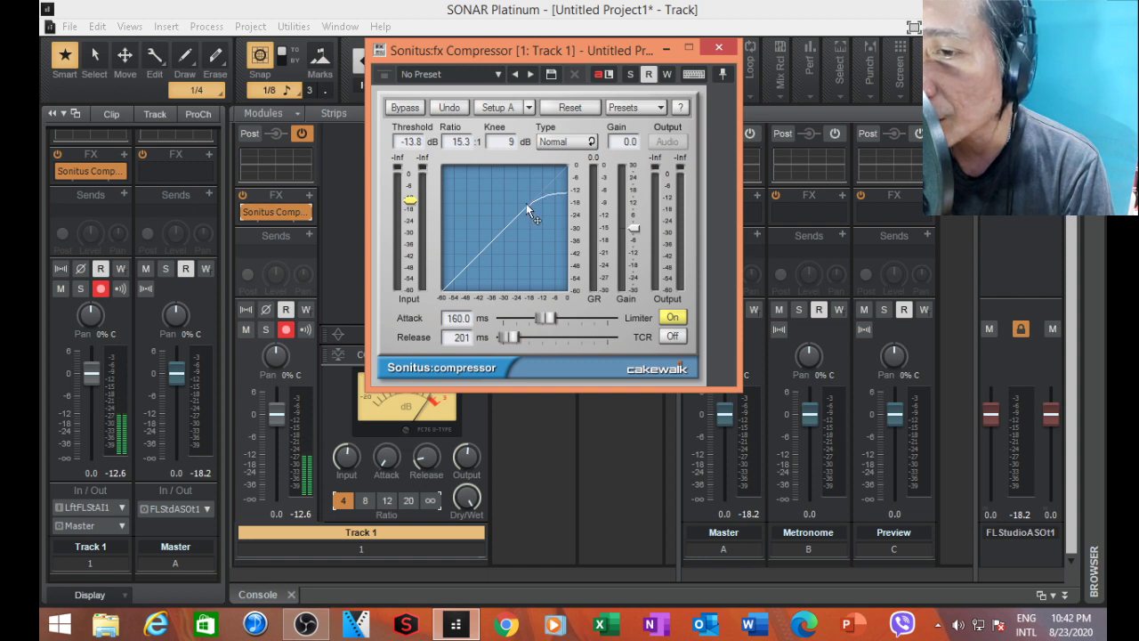
left_click_drag(531, 214, 563, 195)
left_click_drag(409, 199, 409, 203)
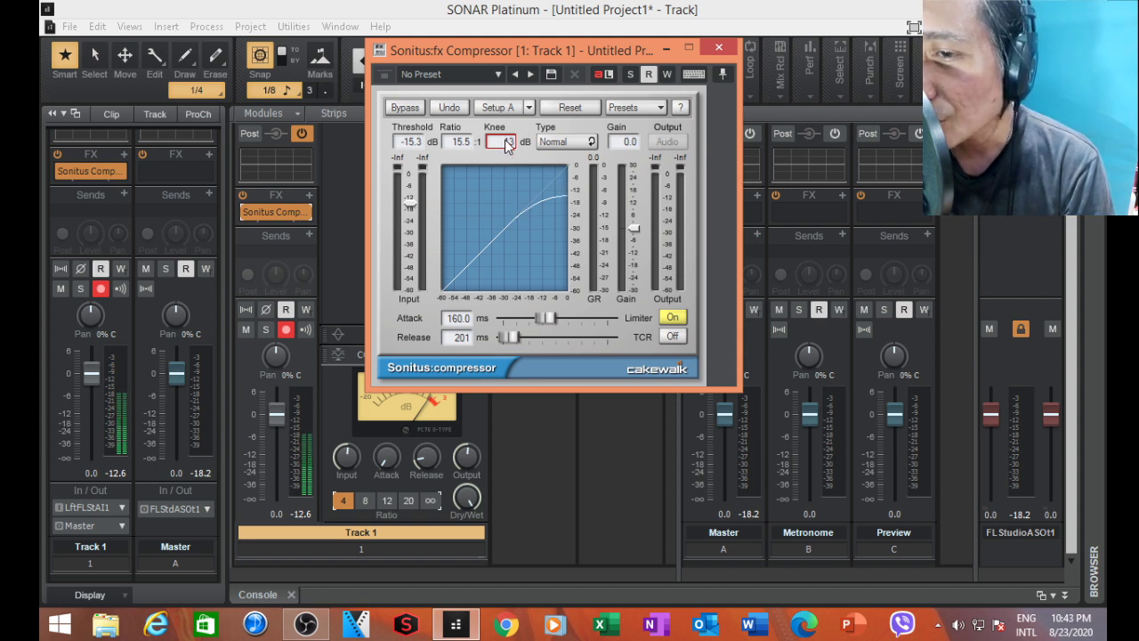
Try the Sonitus compressor's knee between Hard and 30 dB, and leave it set to Hard.
left_click_drag(505, 138, 506, 155)
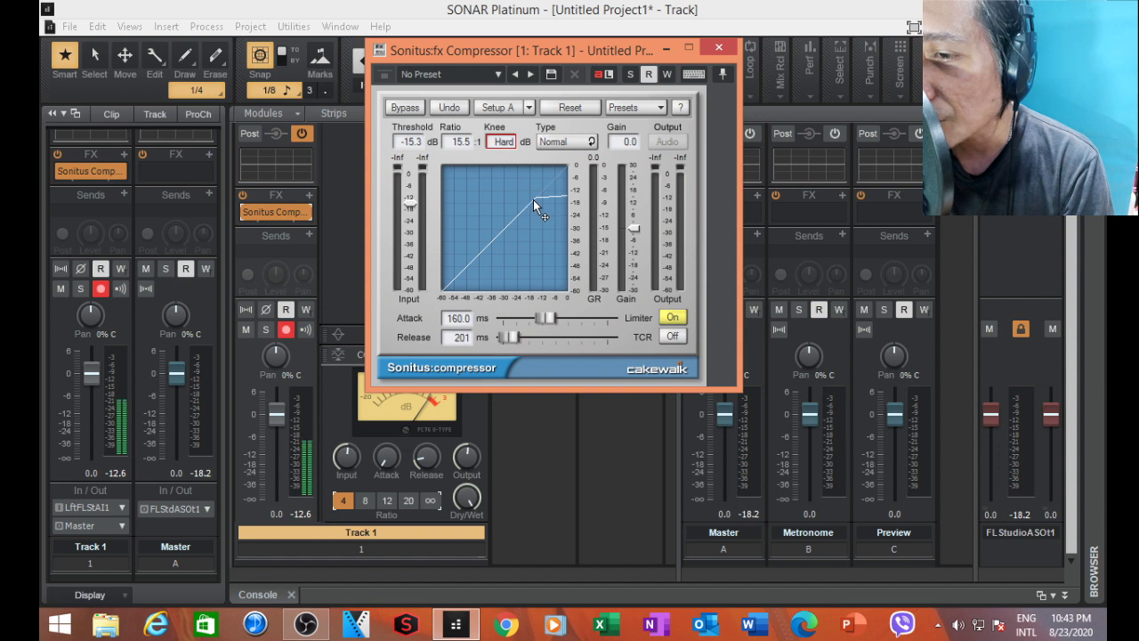
left_click_drag(503, 145, 505, 122)
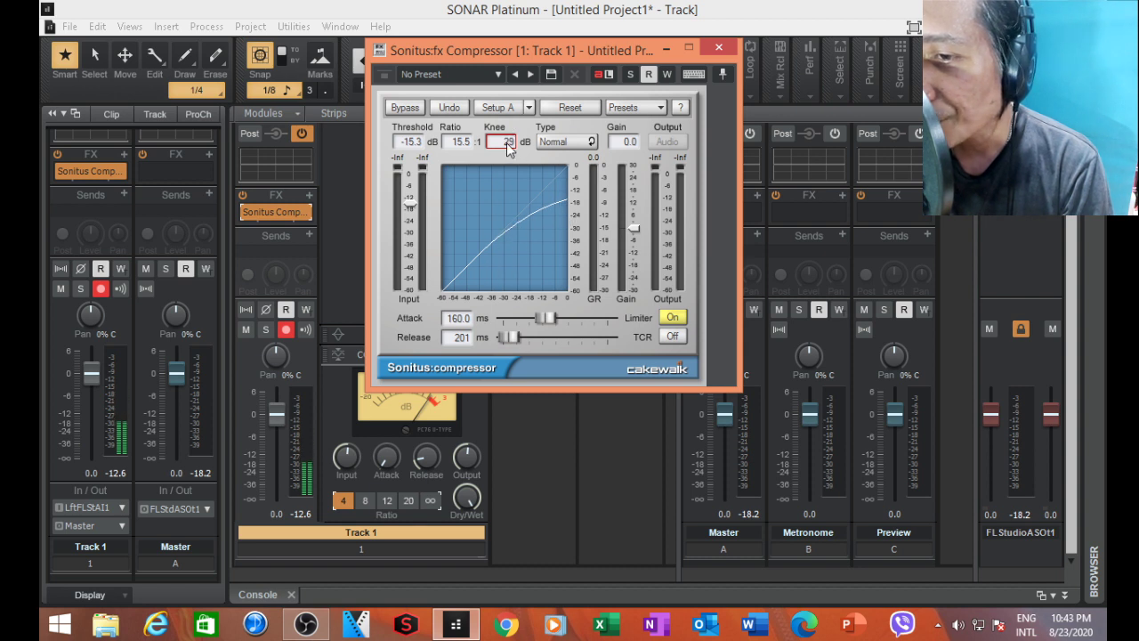
scroll(507, 142, "up", 1)
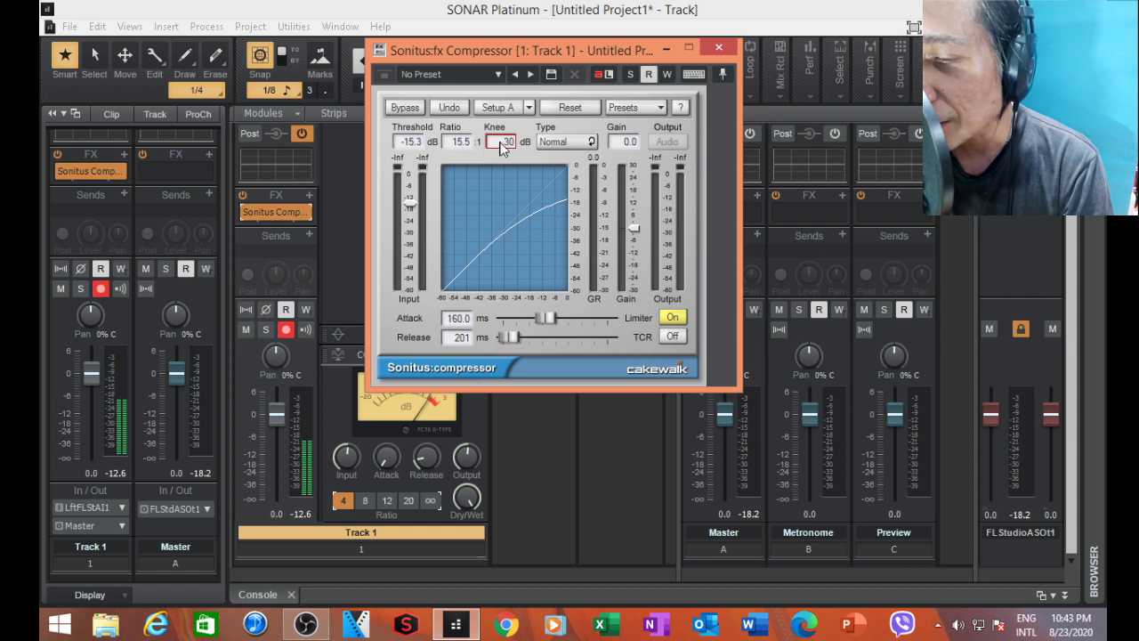
left_click_drag(503, 147, 502, 166)
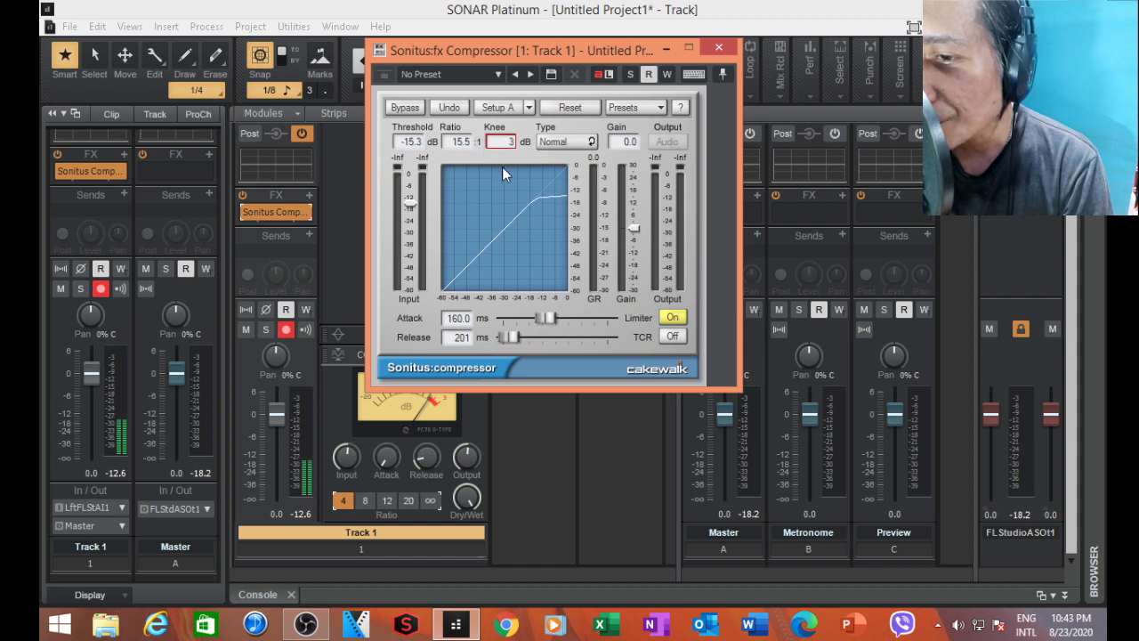
Try Sonitus compressor ratios of about 12.7:1, 9.4:1 and 29.5:1, and set the ratio to Inf.
left_click(458, 147)
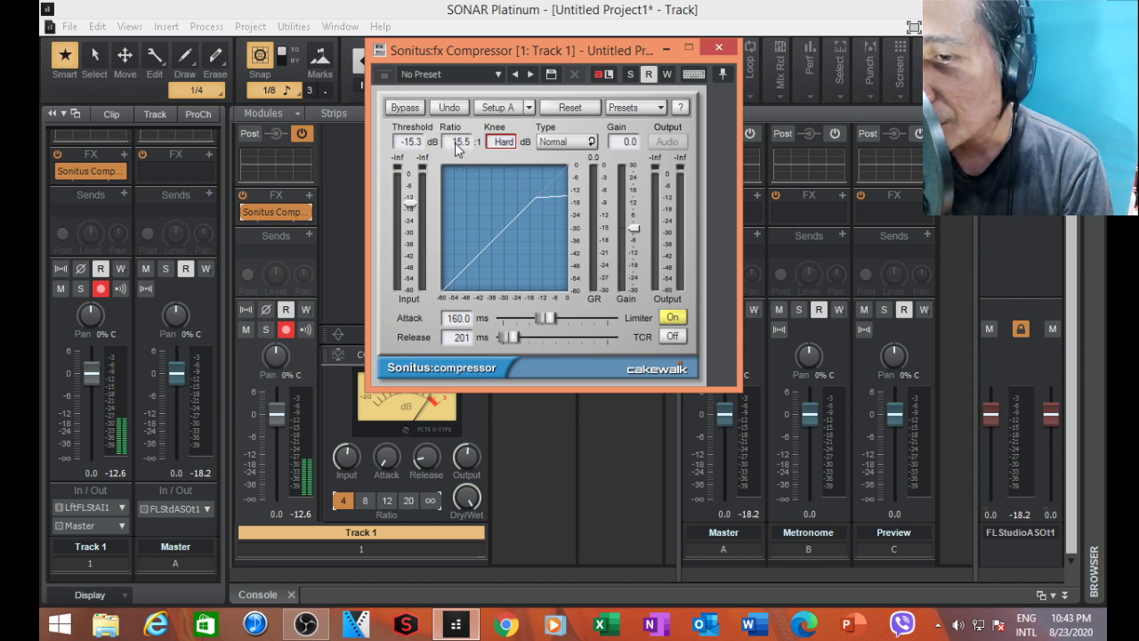
left_click_drag(458, 147, 462, 129)
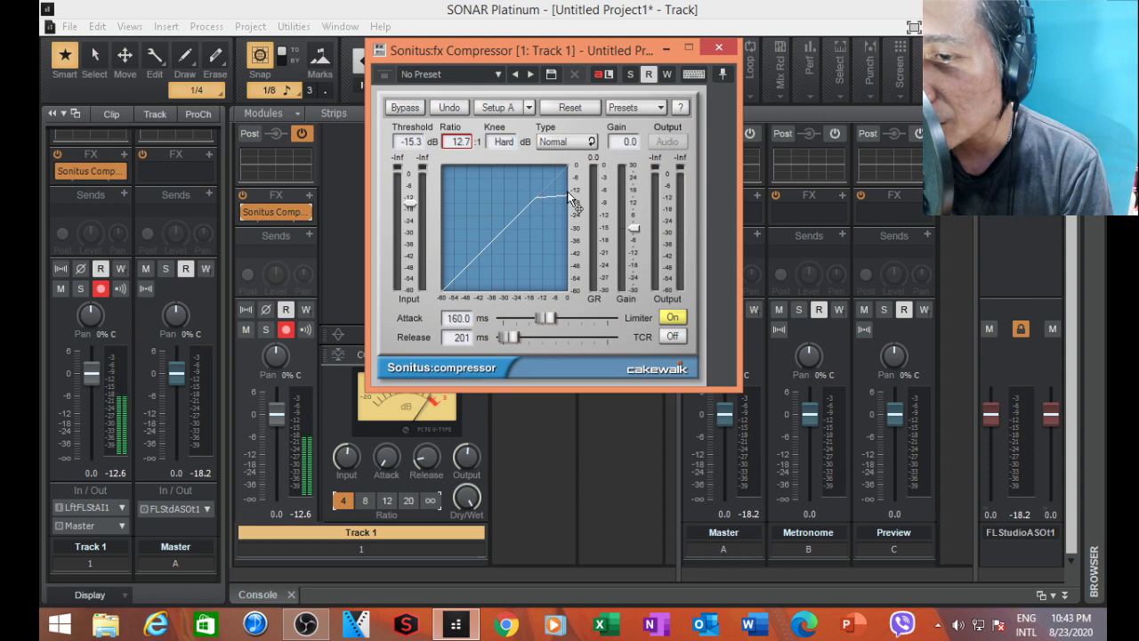
left_click_drag(452, 144, 451, 68)
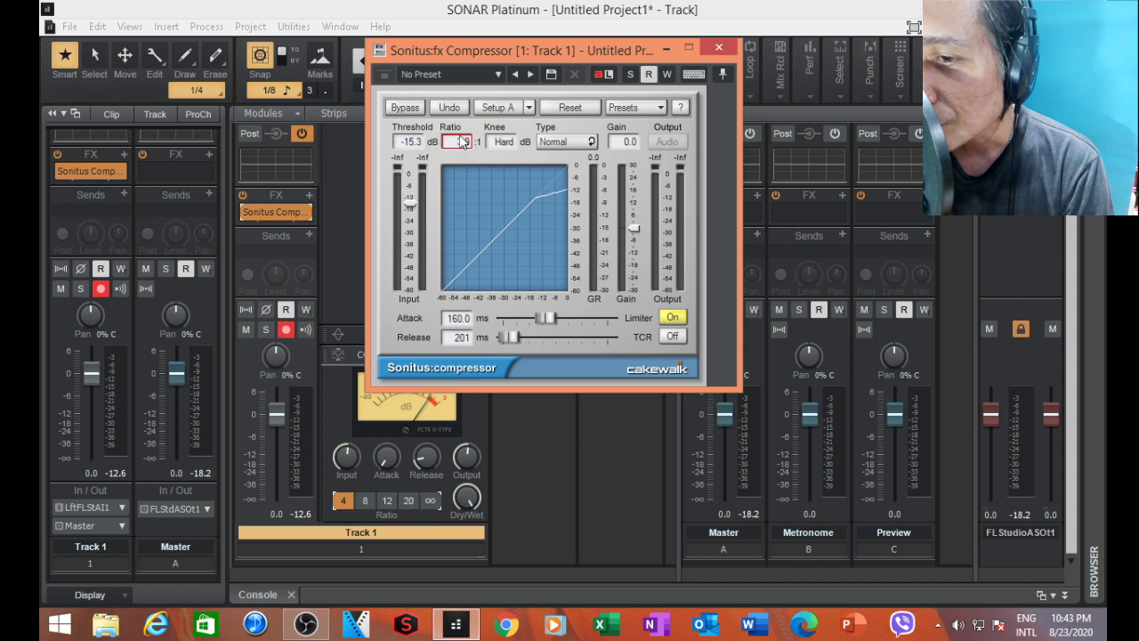
type("9.3")
key("Return")
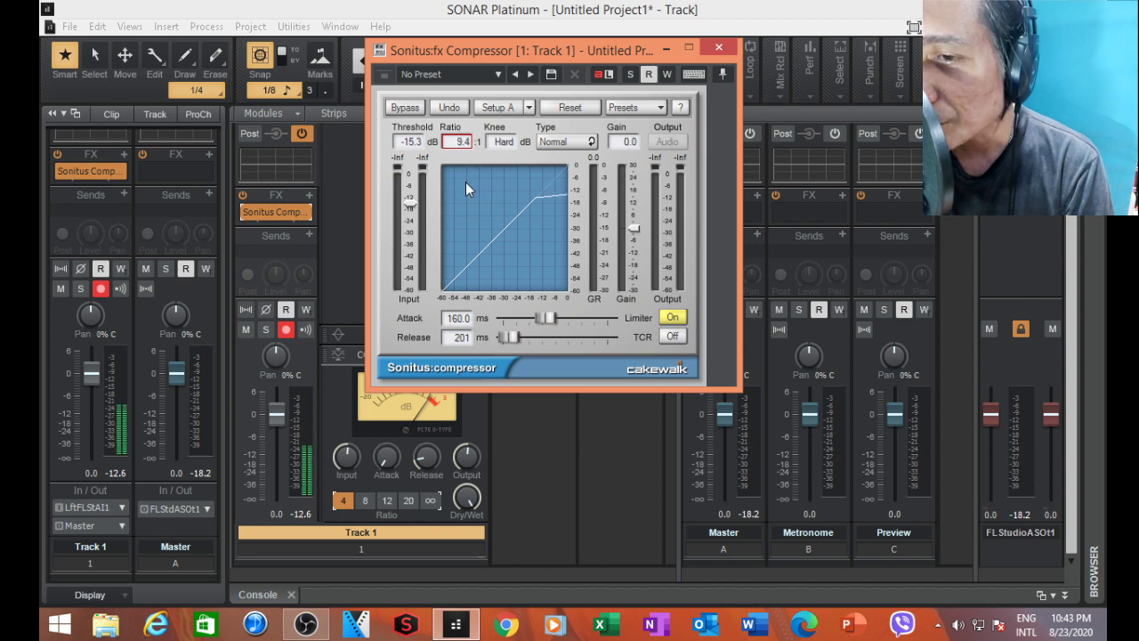
left_click_drag(467, 279, 520, 208)
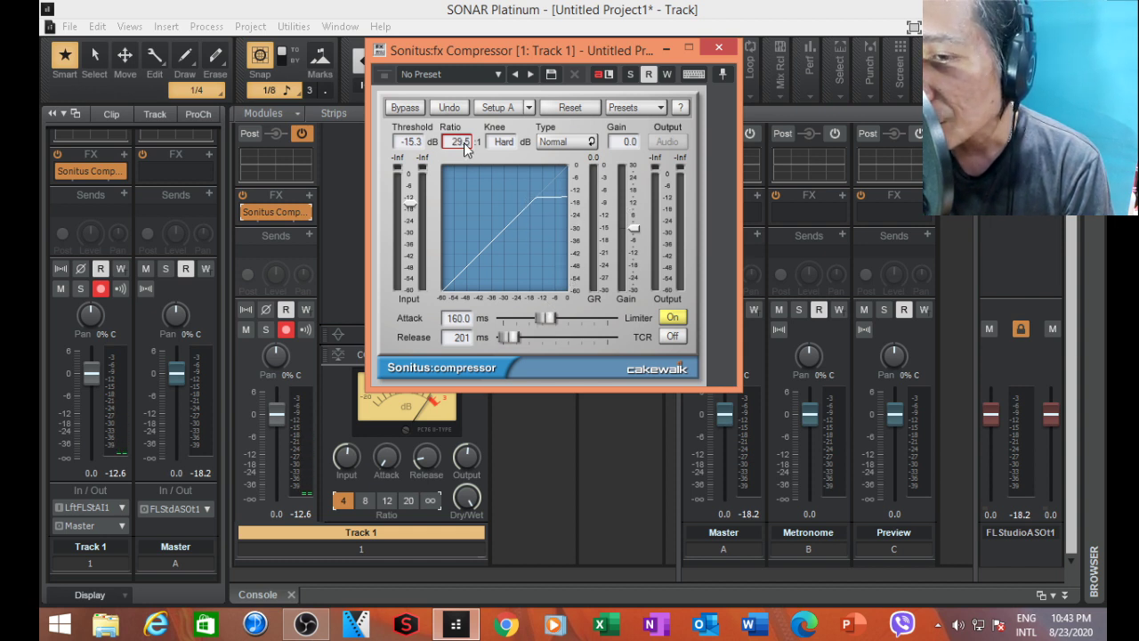
left_click_drag(462, 143, 461, 167)
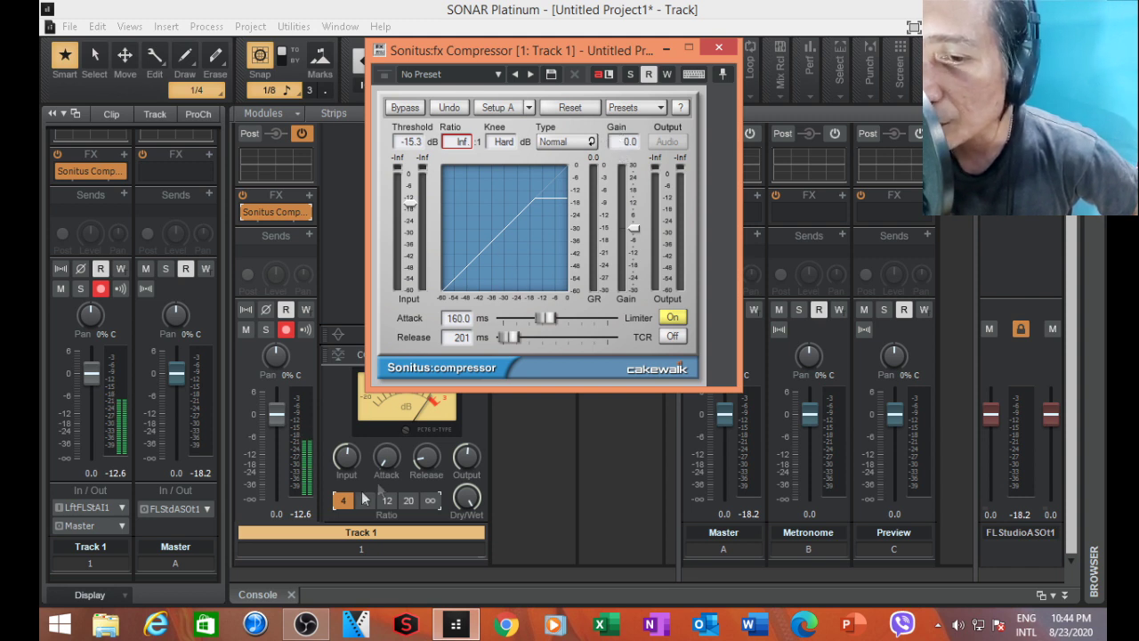
Raise the Sonitus compressor's gain to about 11.5 dB and bring it back down to about 6.6 dB.
left_click_drag(621, 148, 621, 78)
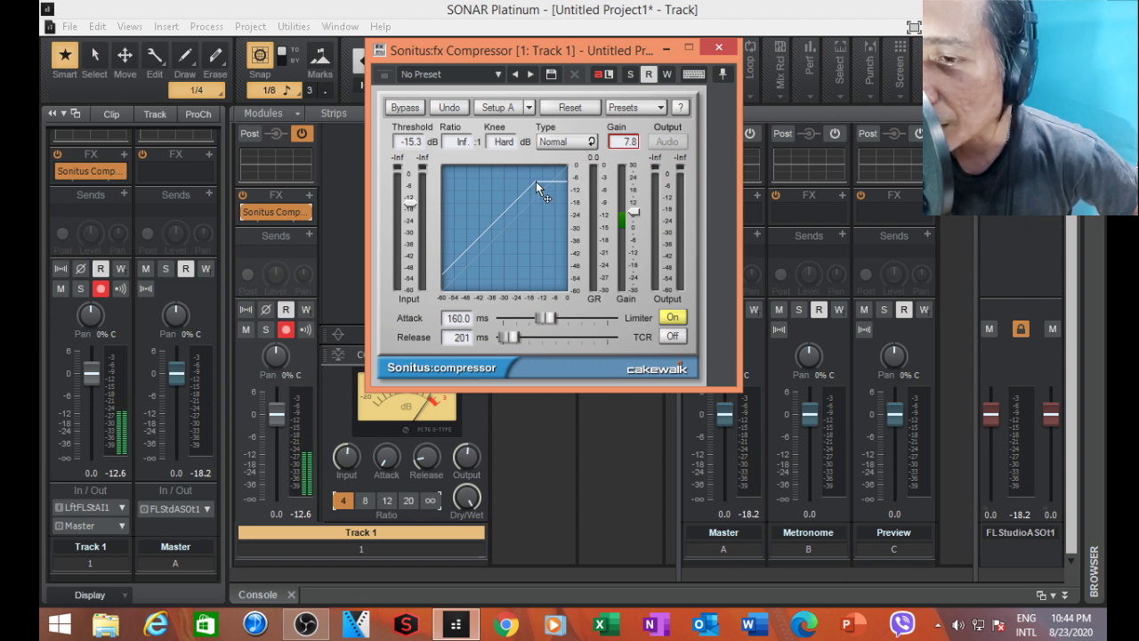
left_click_drag(621, 142, 622, 107)
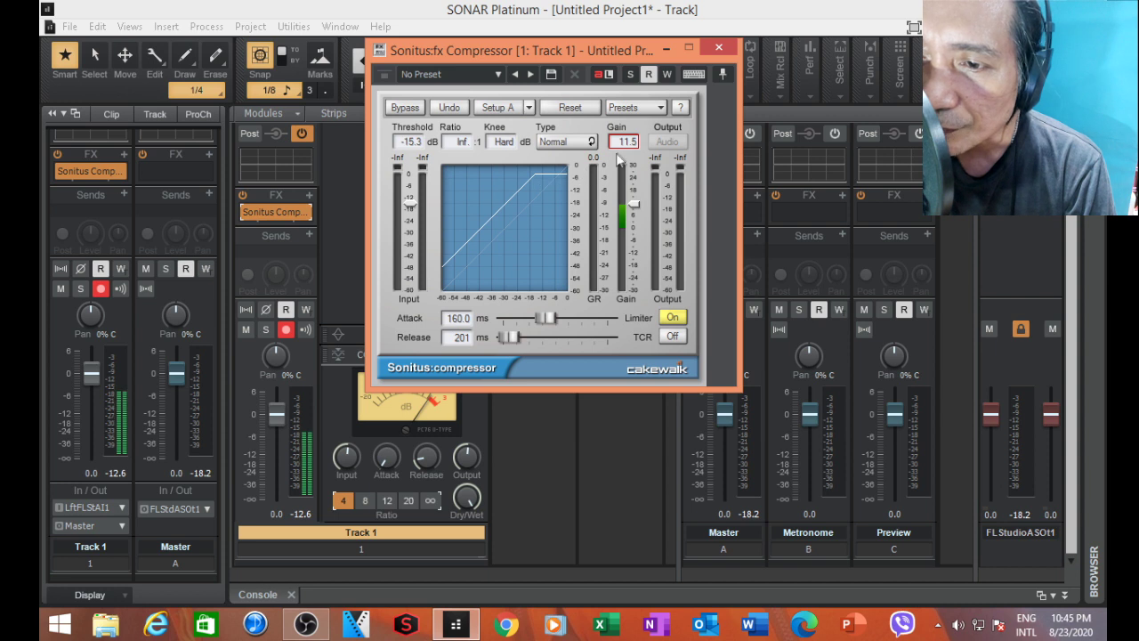
scroll(628, 146, "down", 5)
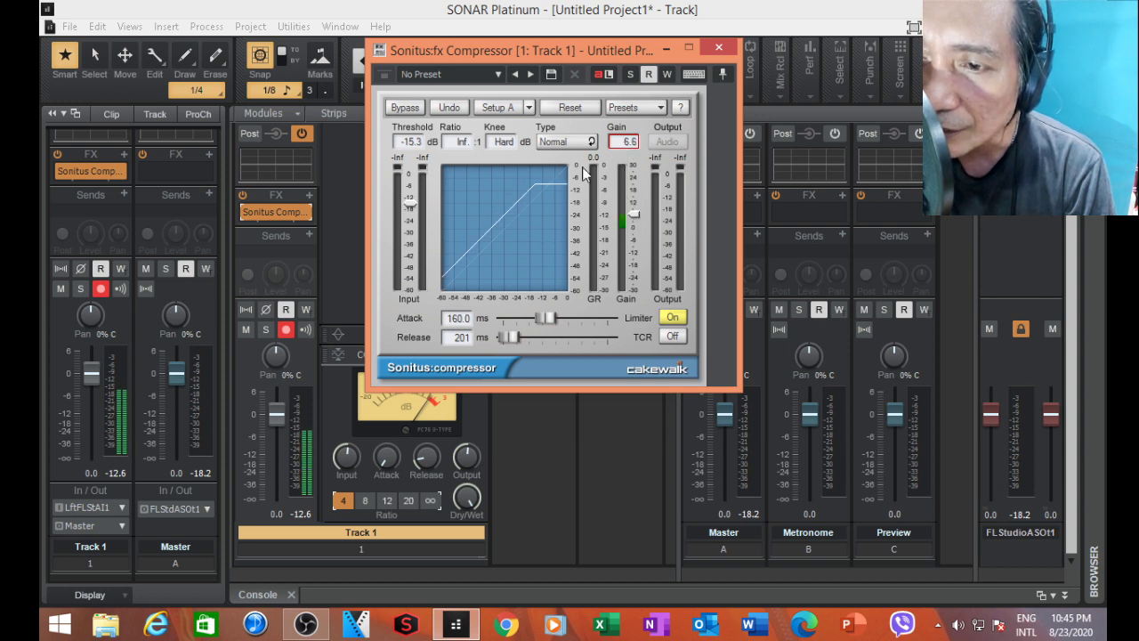
Lower the Sonitus compressor's threshold to about -28.5 dB and raise its gain to about 20.9 dB.
left_click_drag(612, 150, 624, 107)
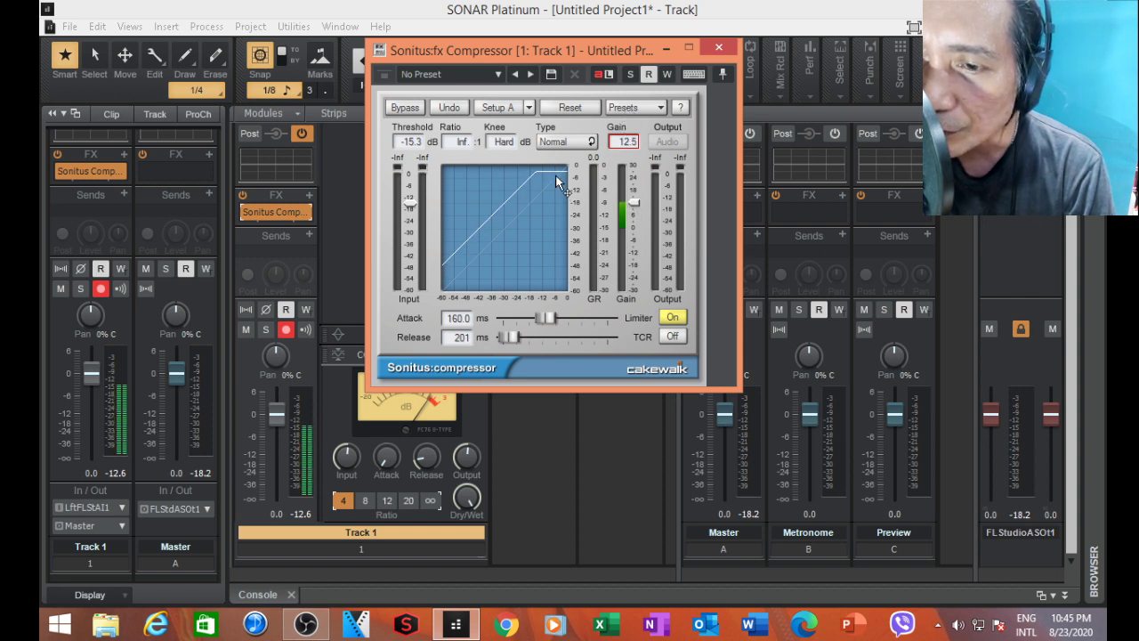
left_click_drag(409, 206, 410, 224)
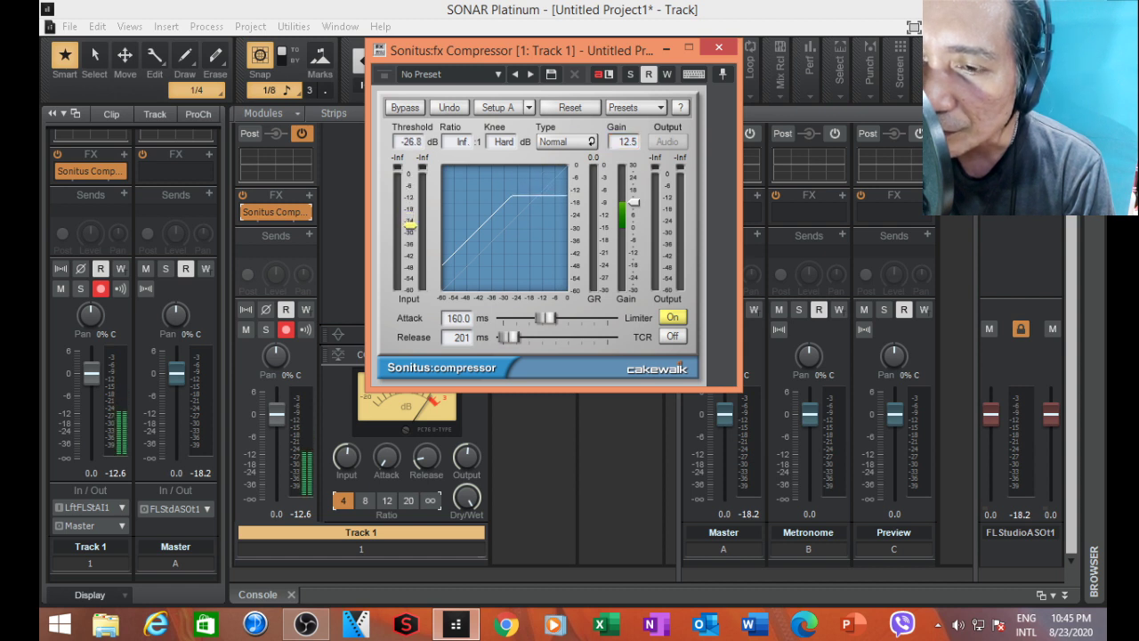
left_click_drag(614, 148, 616, 141)
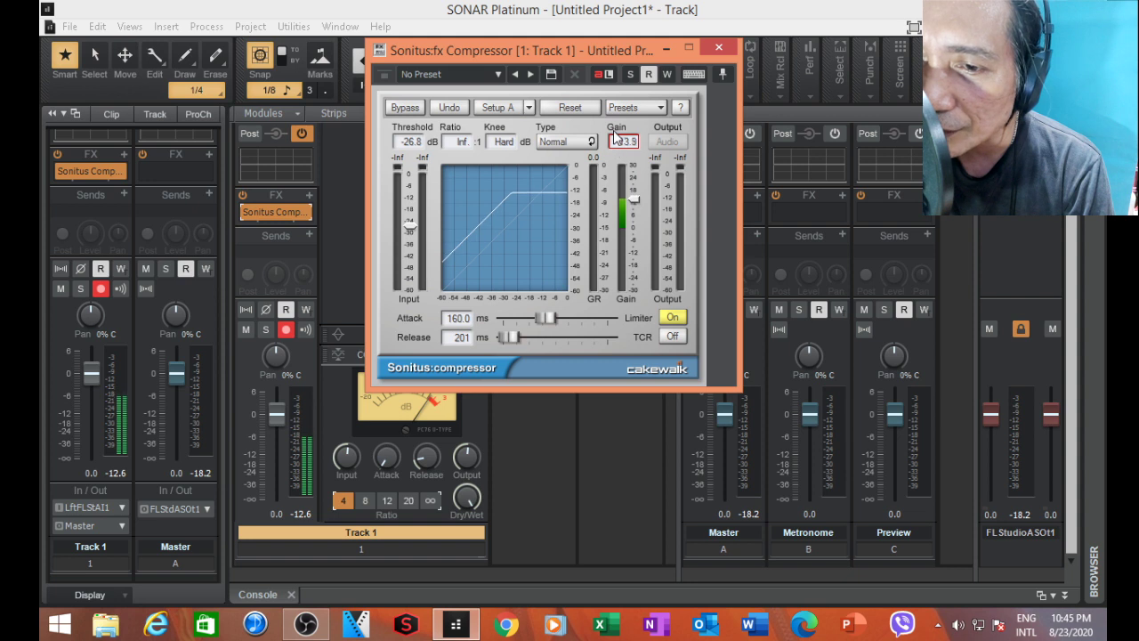
left_click_drag(626, 144, 632, 105)
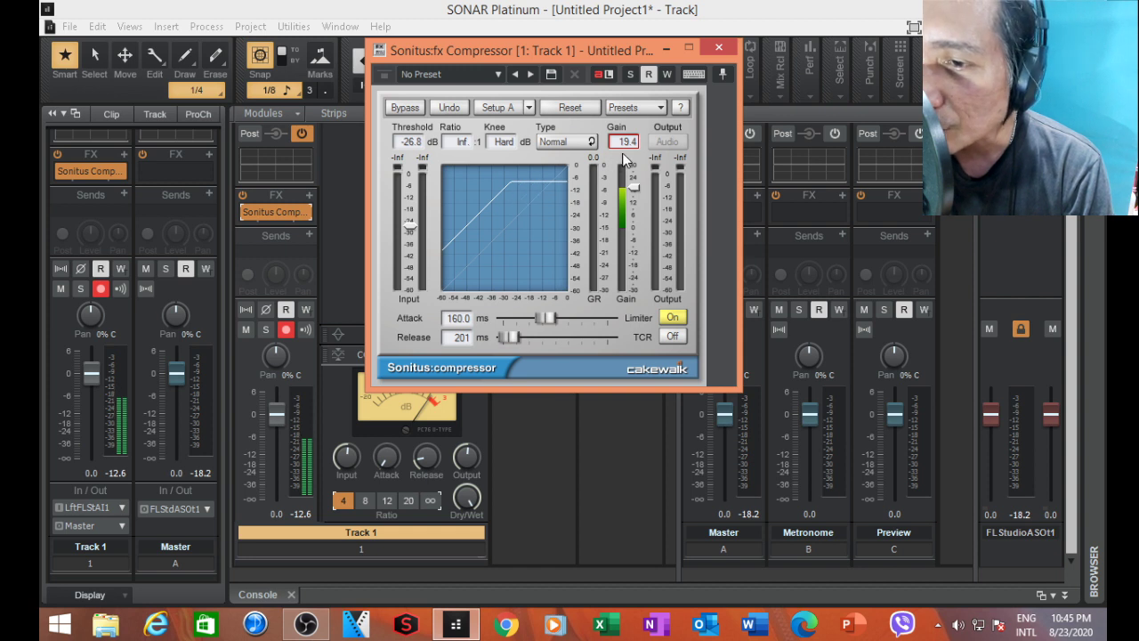
scroll(629, 144, "up", 2)
left_click_drag(409, 224, 410, 228)
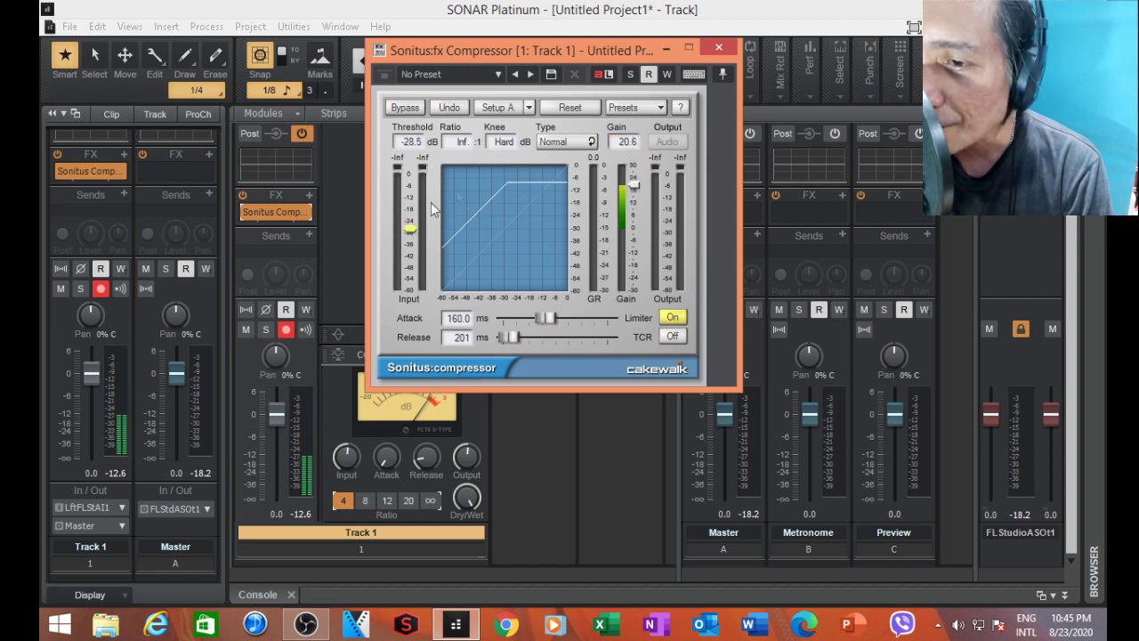
left_click(627, 142)
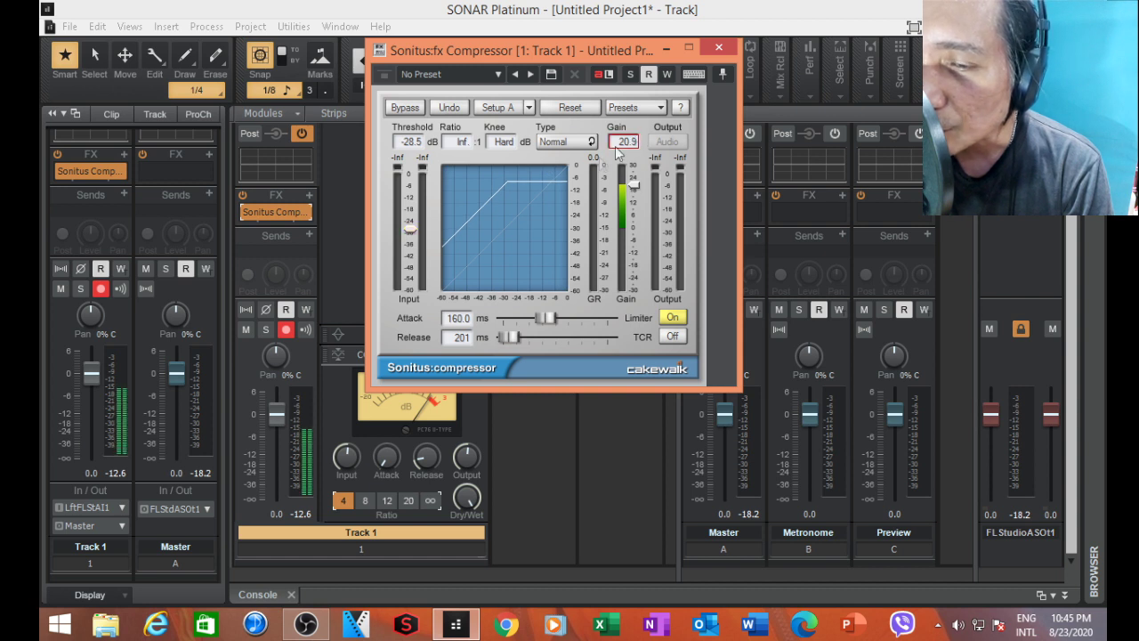
scroll(628, 143, "up", 1)
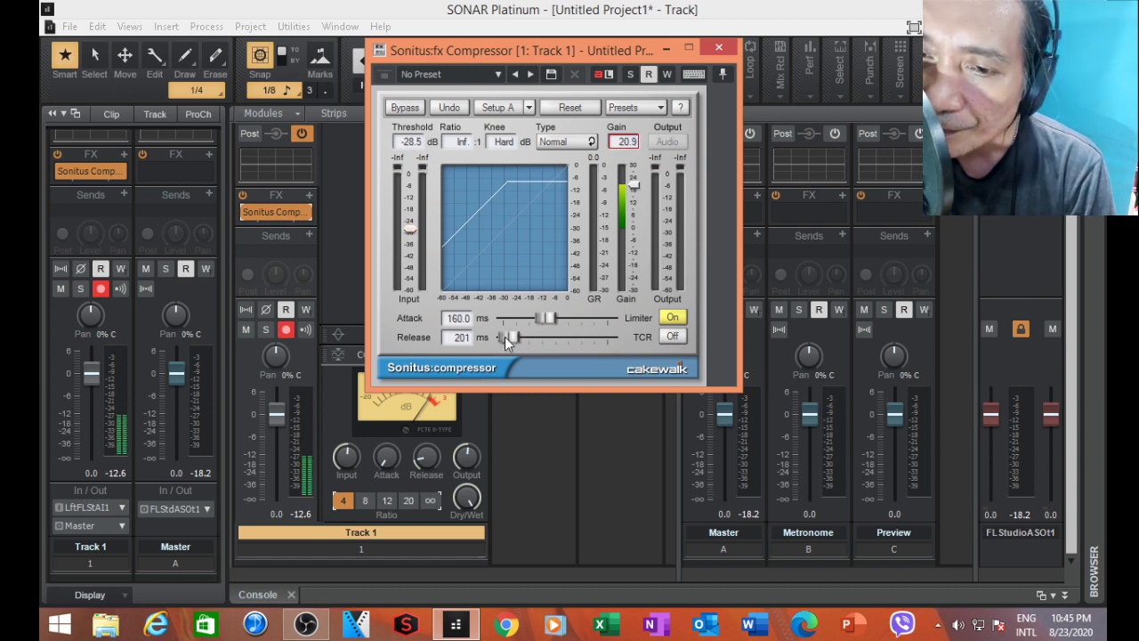
Set the Sonitus compressor's attack to about 62.5 ms and release to about 259 ms, and close the plug-in.
left_click_drag(549, 318, 518, 337)
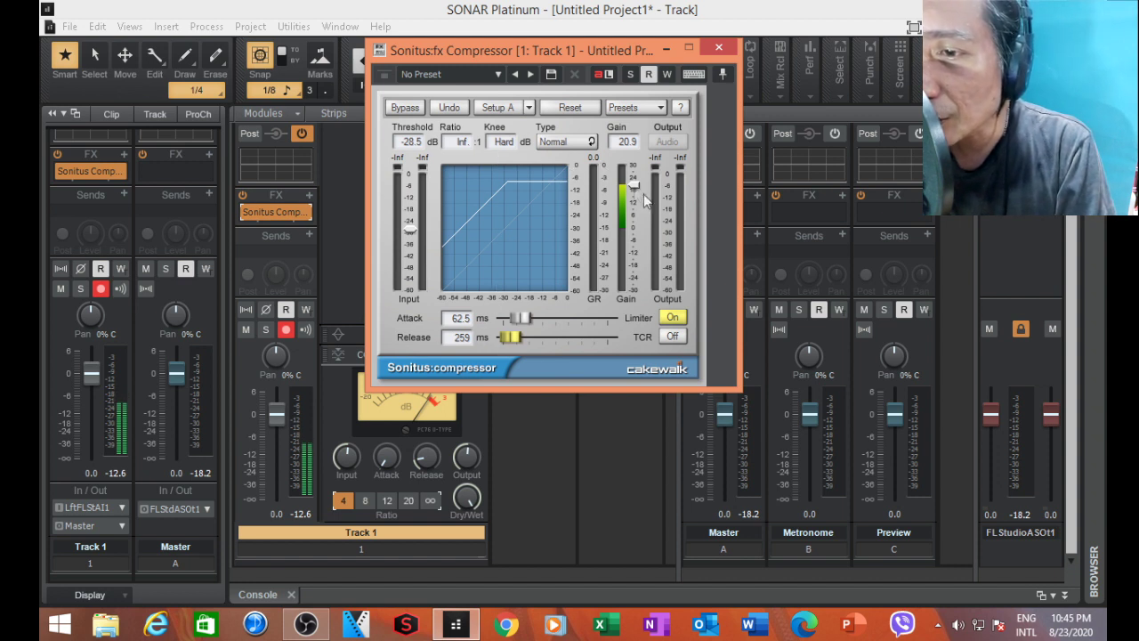
left_click(721, 47)
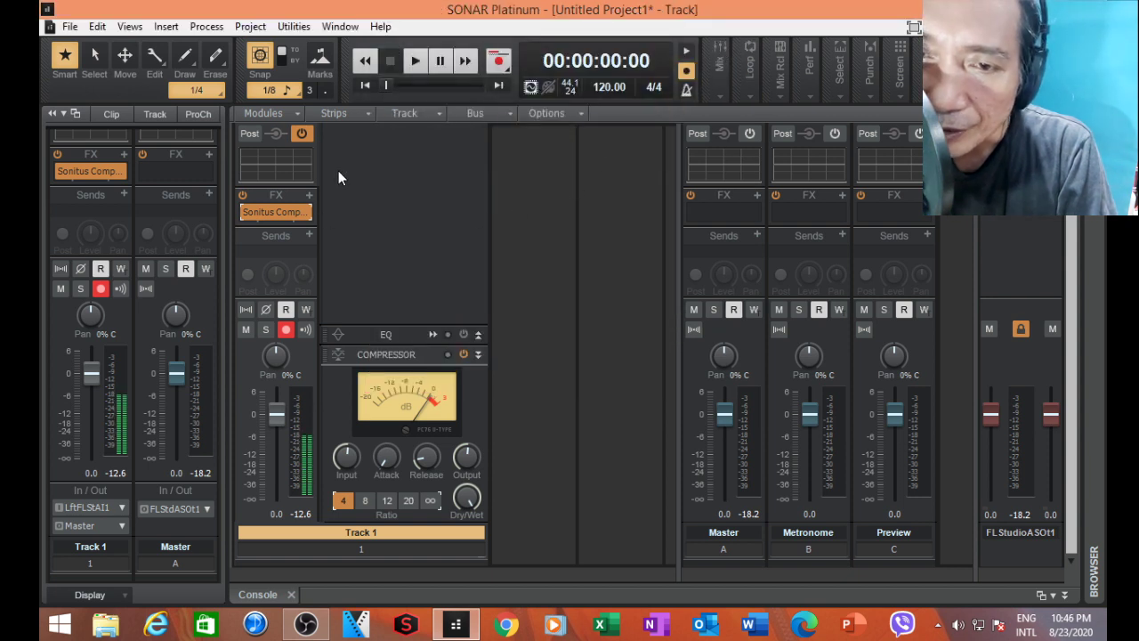
Collapse Track 1's ProChannel in the console and hide the console to return to the track view.
scroll(340, 178, "up", 2)
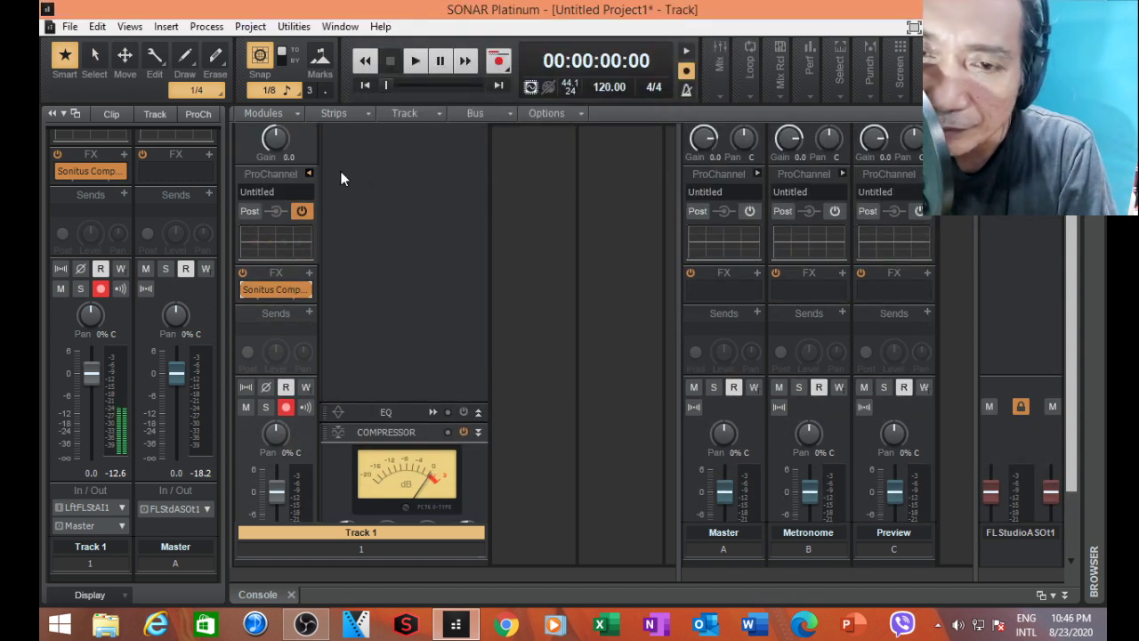
left_click(309, 174)
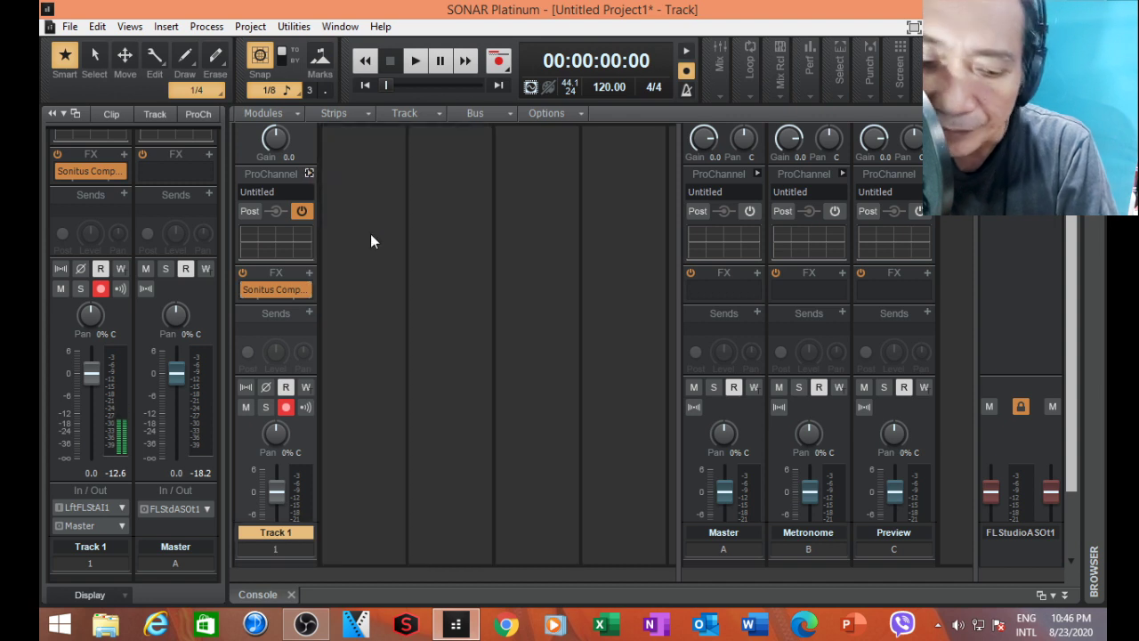
key("d")
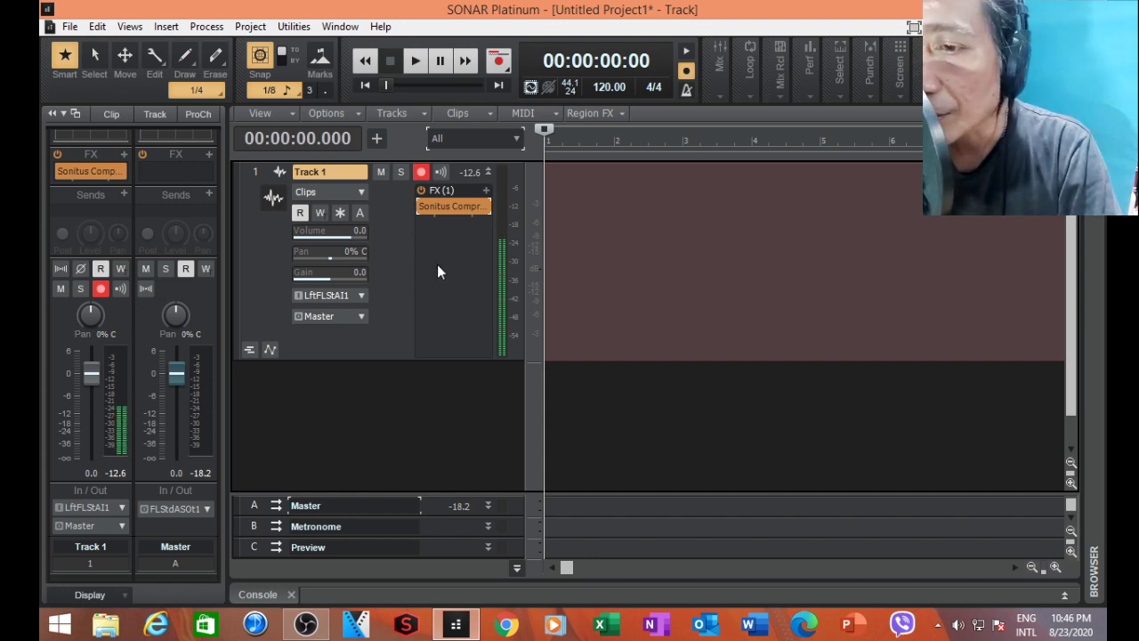
Record a short test take of about 7.5 seconds on Track 1 and play it back.
key("r")
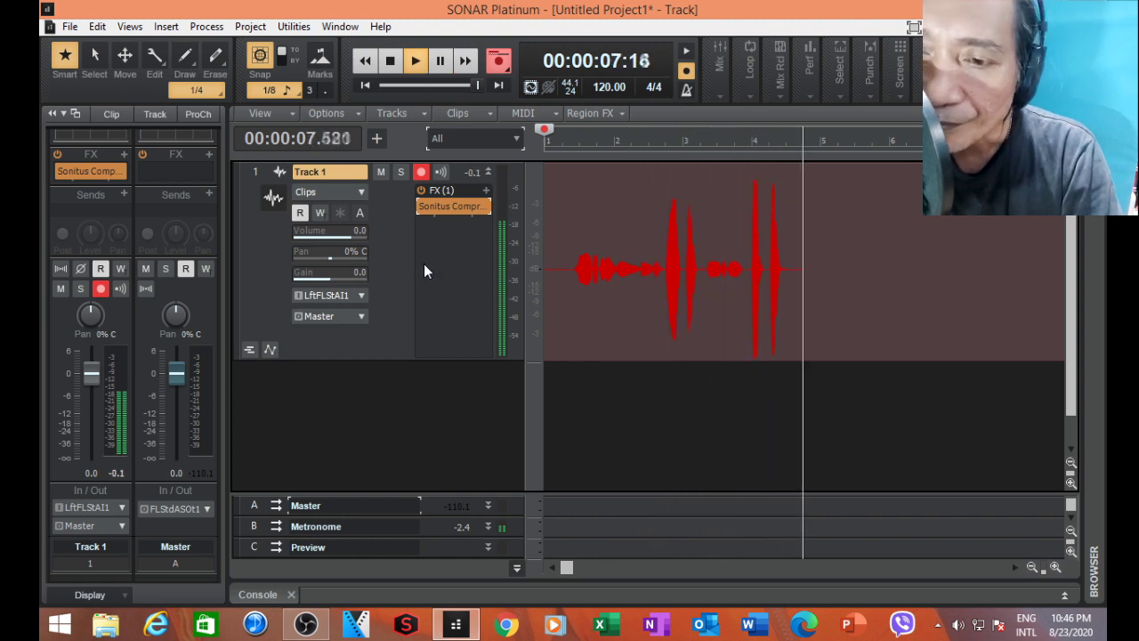
key("space")
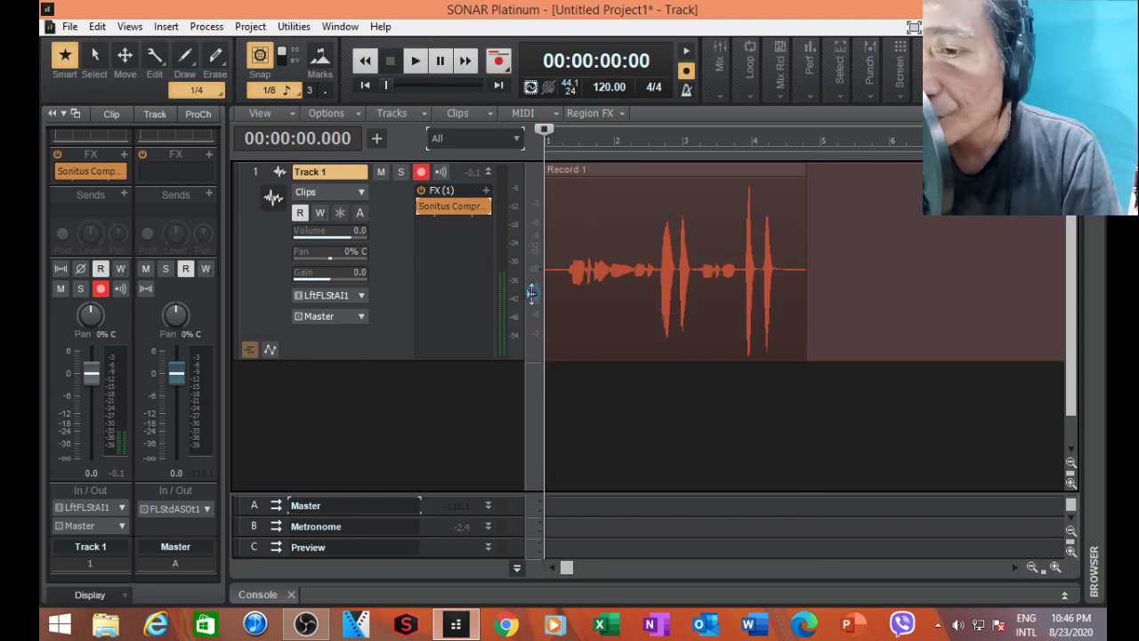
key("space")
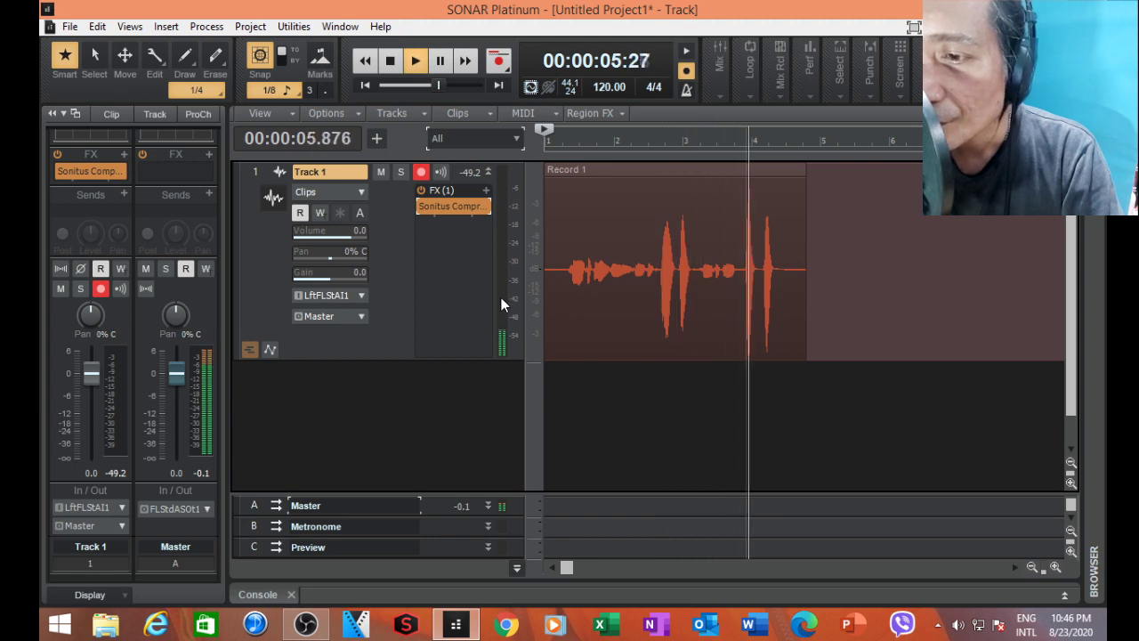
key("space")
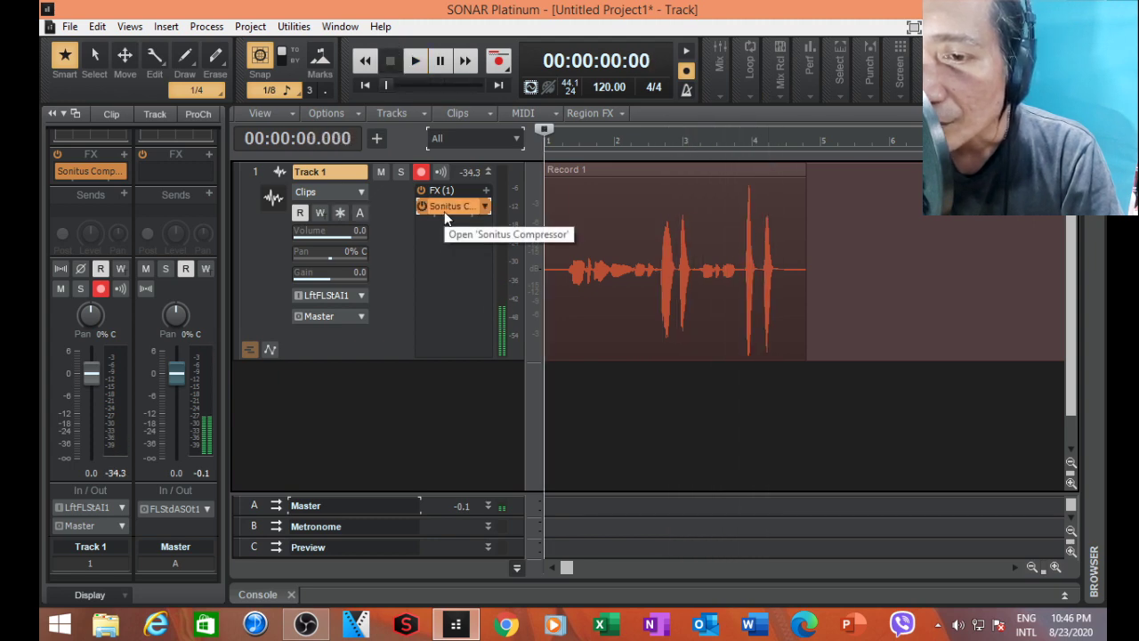
Reopen Track 1's Sonitus compressor, lower its threshold to about -41.1 dB during playback, replay the take and close the plug-in.
double_click(446, 214)
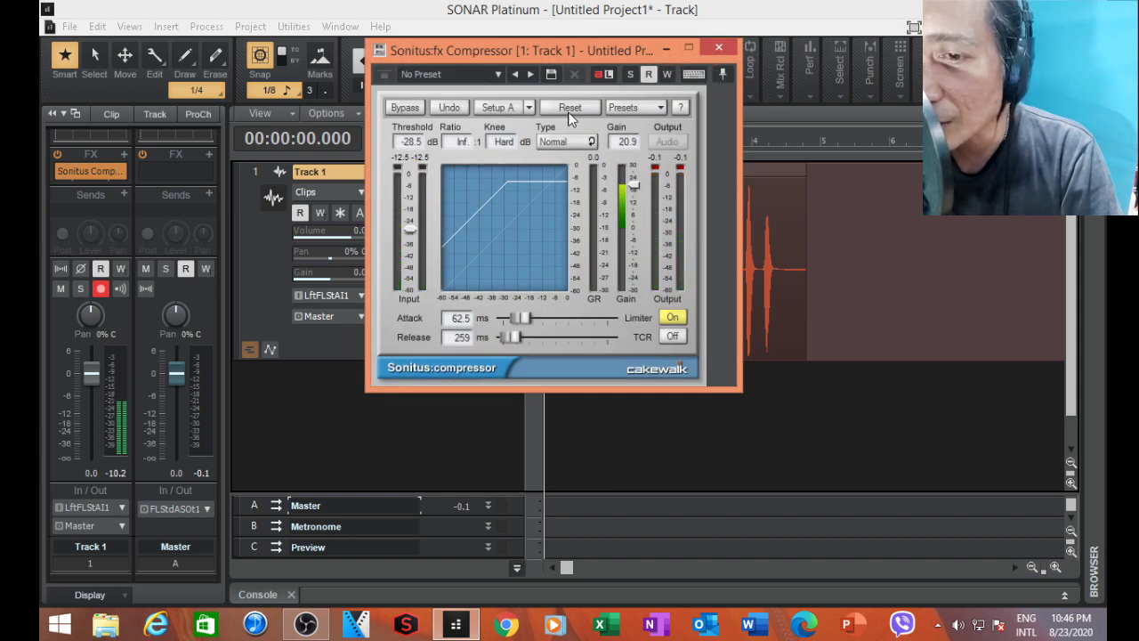
key("space")
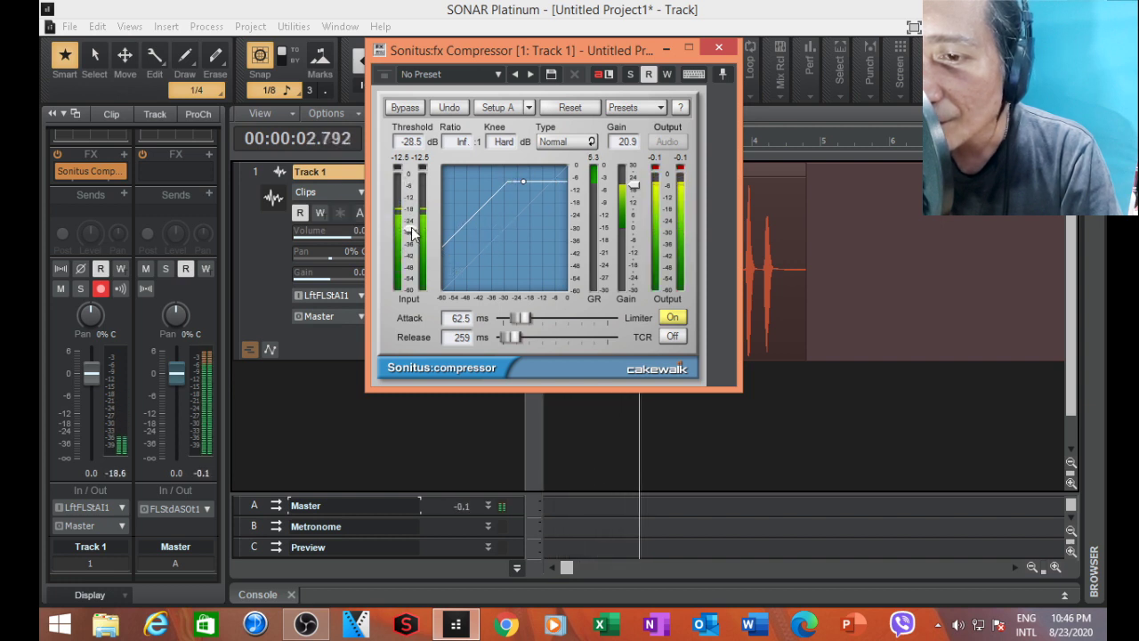
left_click_drag(411, 230, 411, 252)
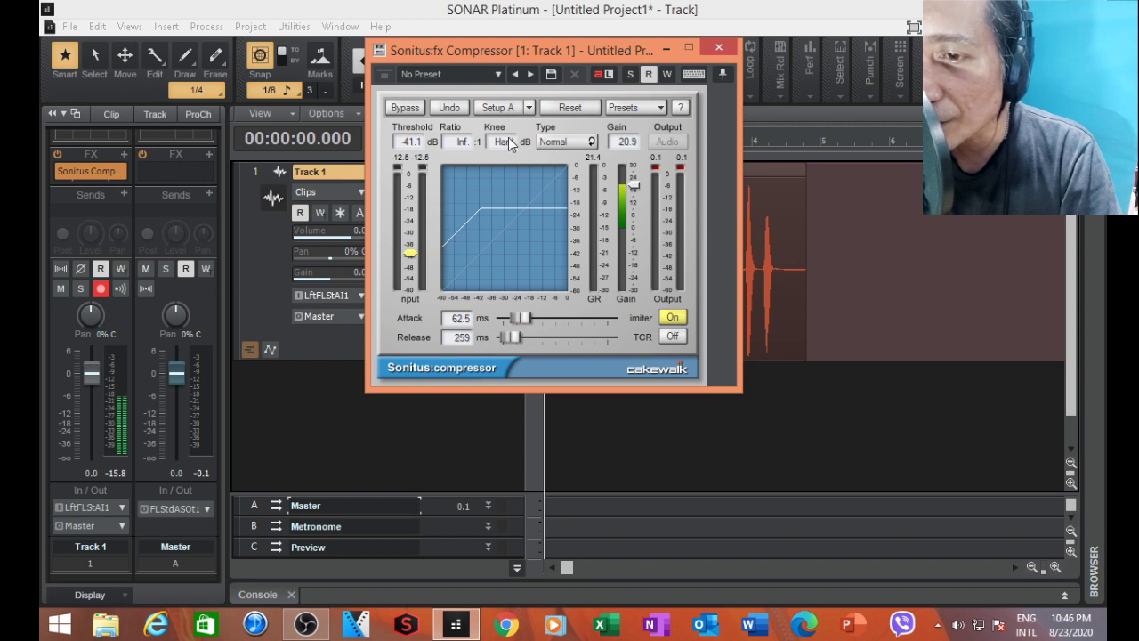
key("space")
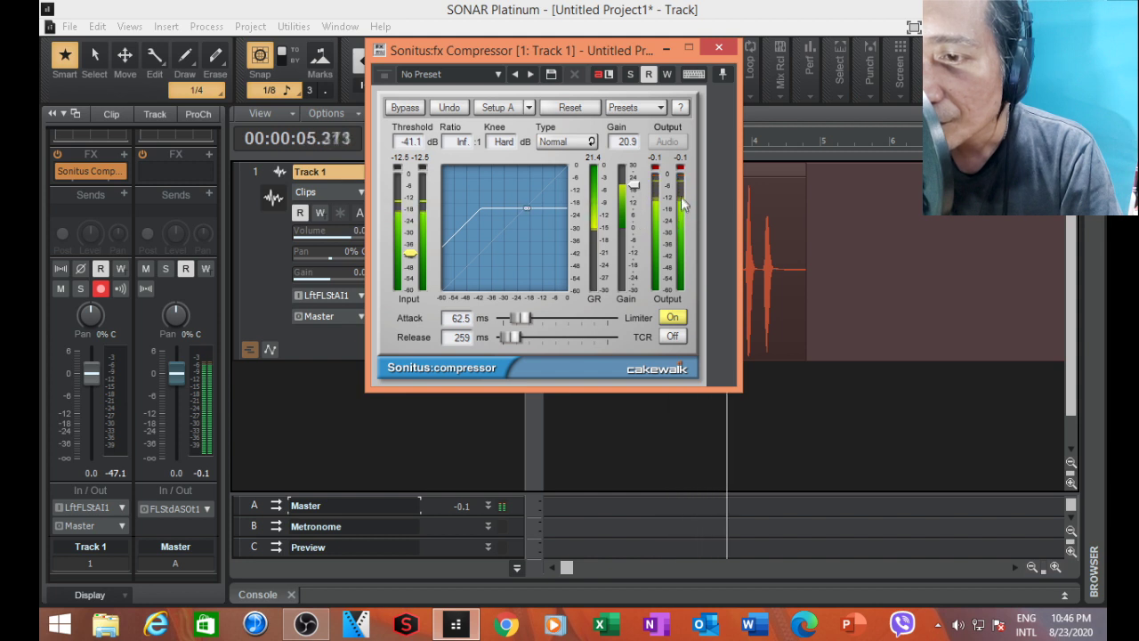
key("space")
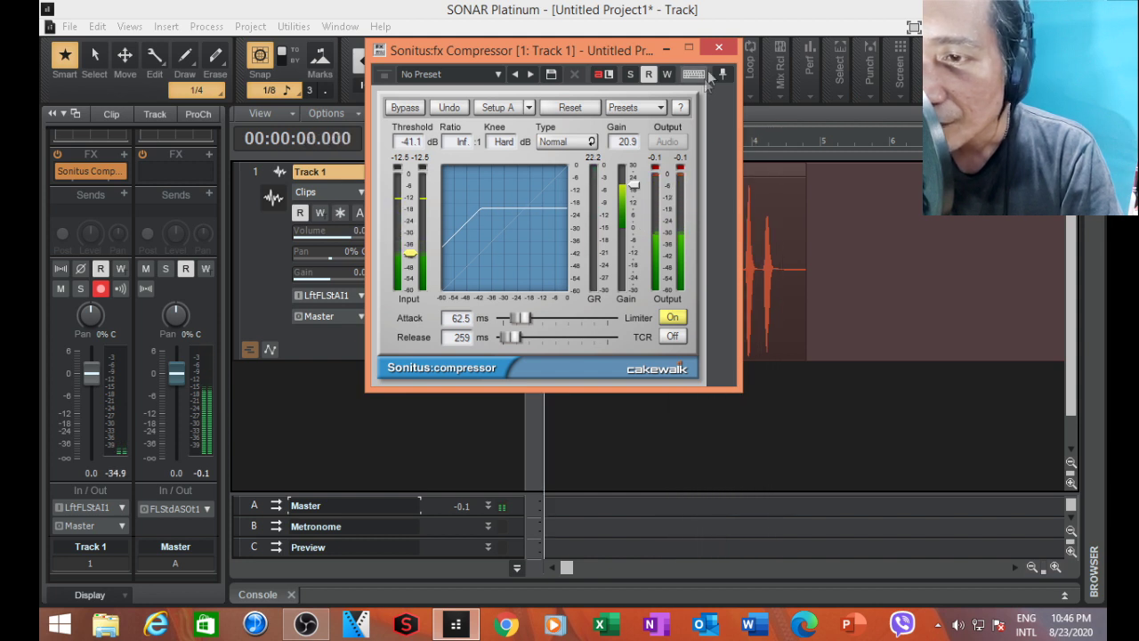
left_click(719, 47)
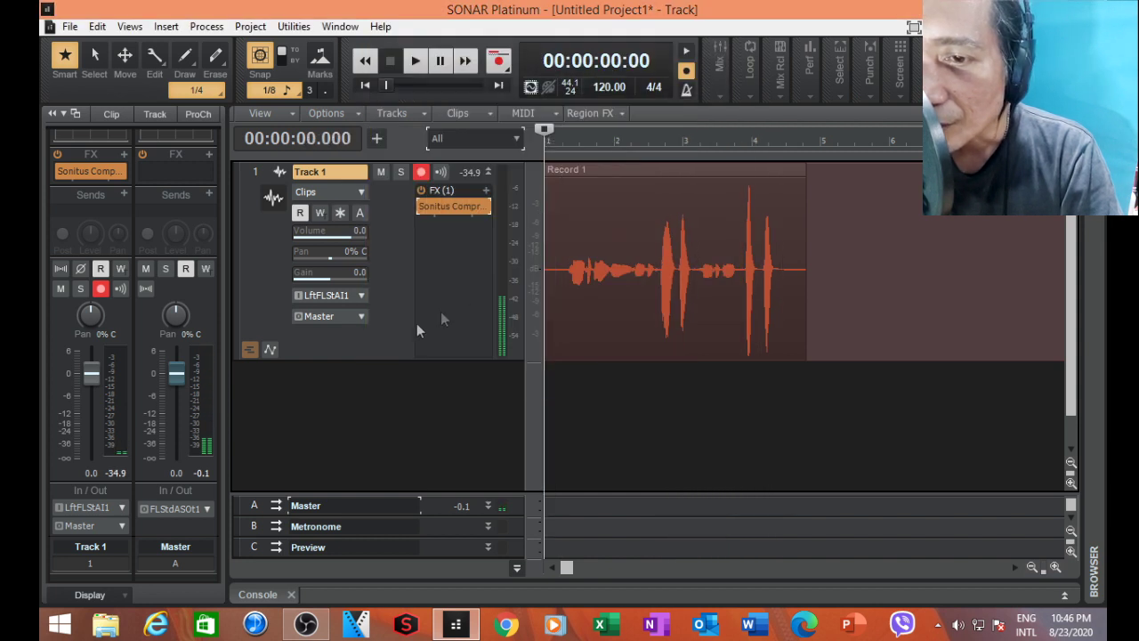
Switch off the Sonitus compressor on Track 1 and show the track's ProChannel compressor in the console.
left_click(422, 207)
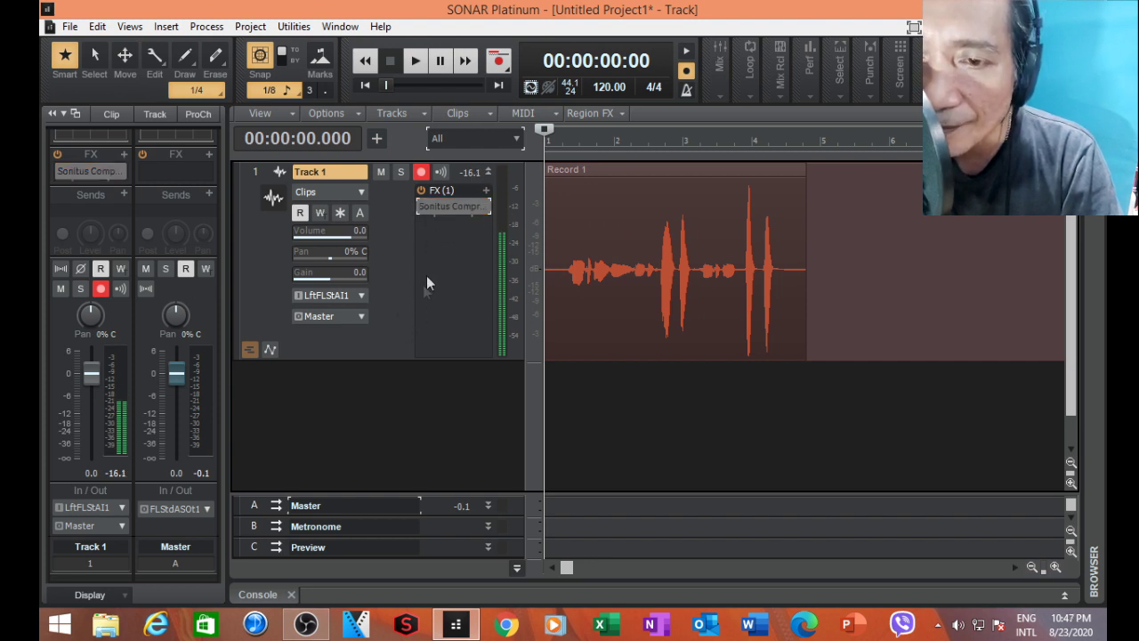
key("alt+2")
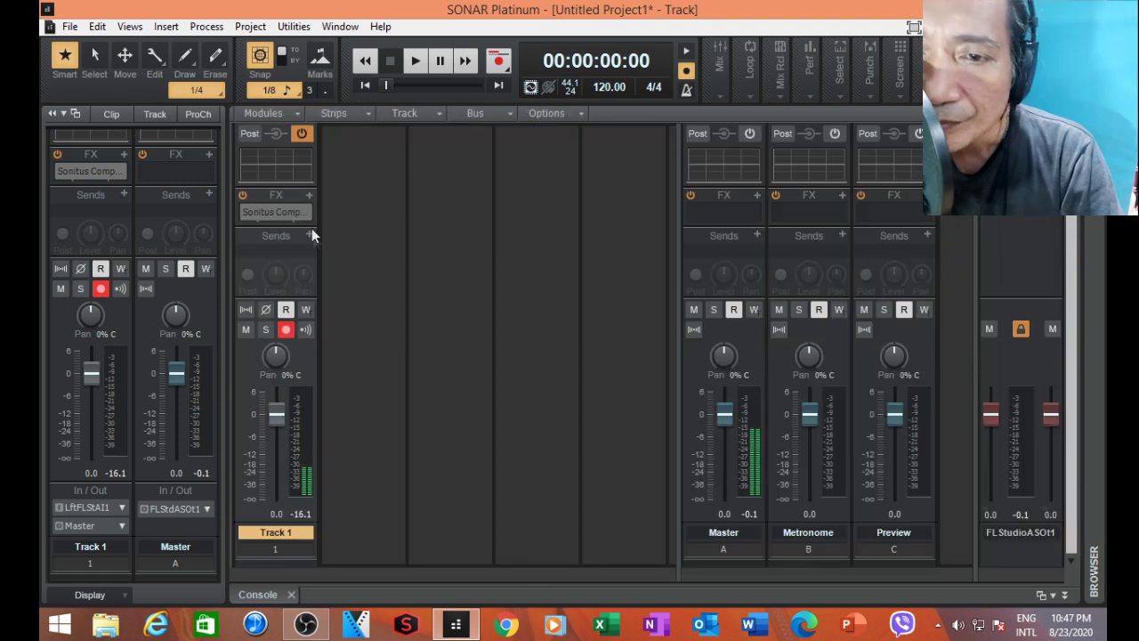
scroll(376, 196, "up", 3)
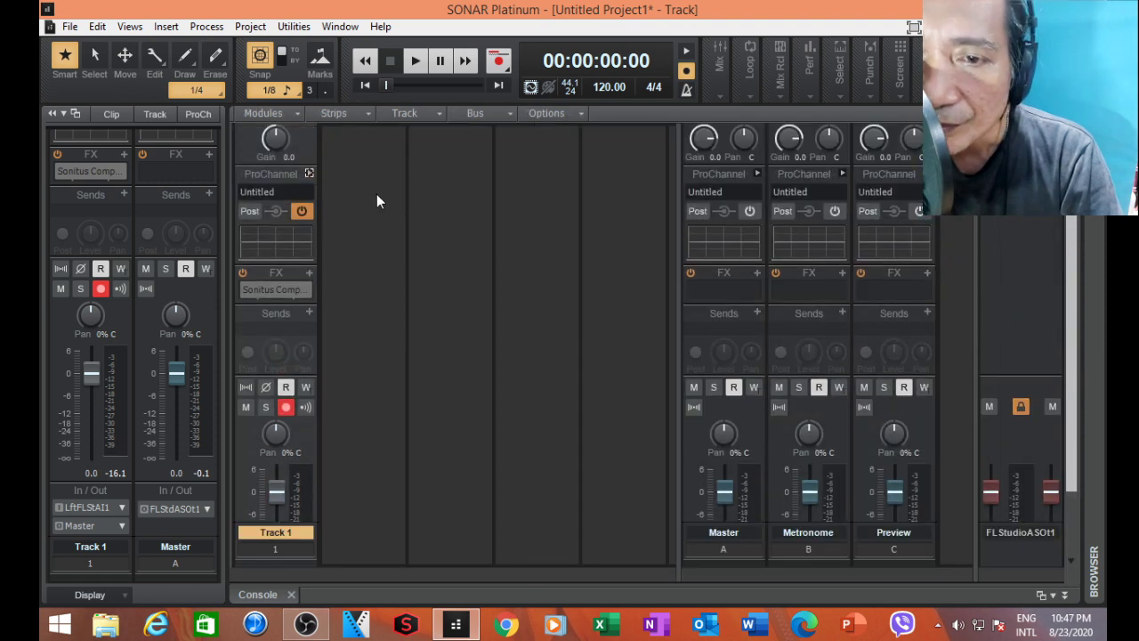
left_click(309, 173)
scroll(437, 254, "down", 2)
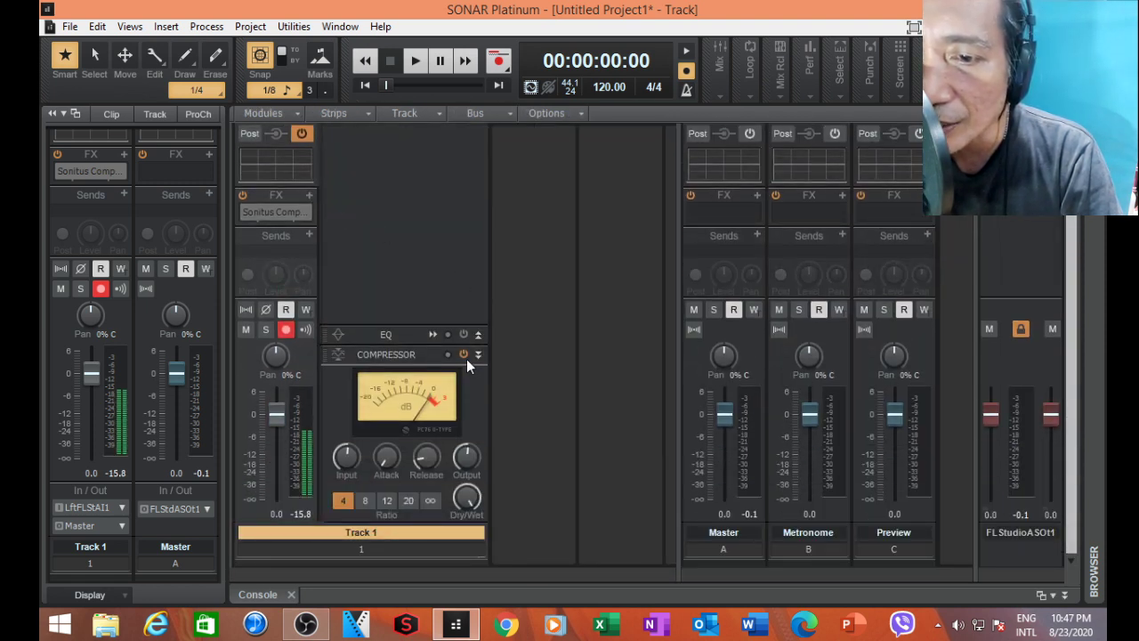
Play the recorded take through the ProChannel compressor and watch its gain meter.
key("space")
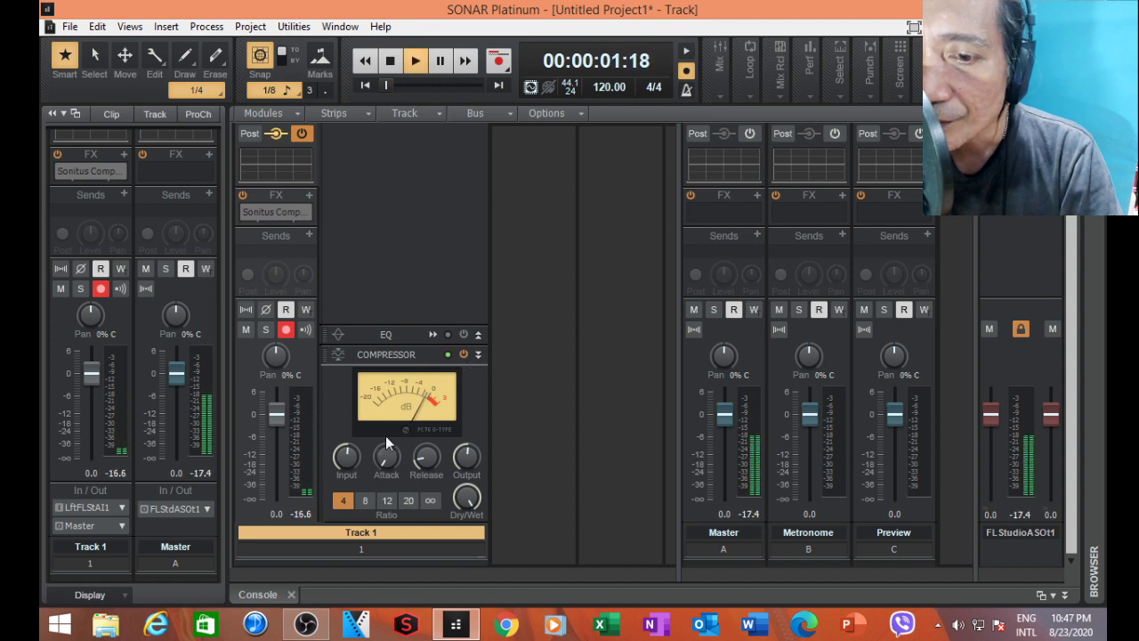
mouse_move(347, 462)
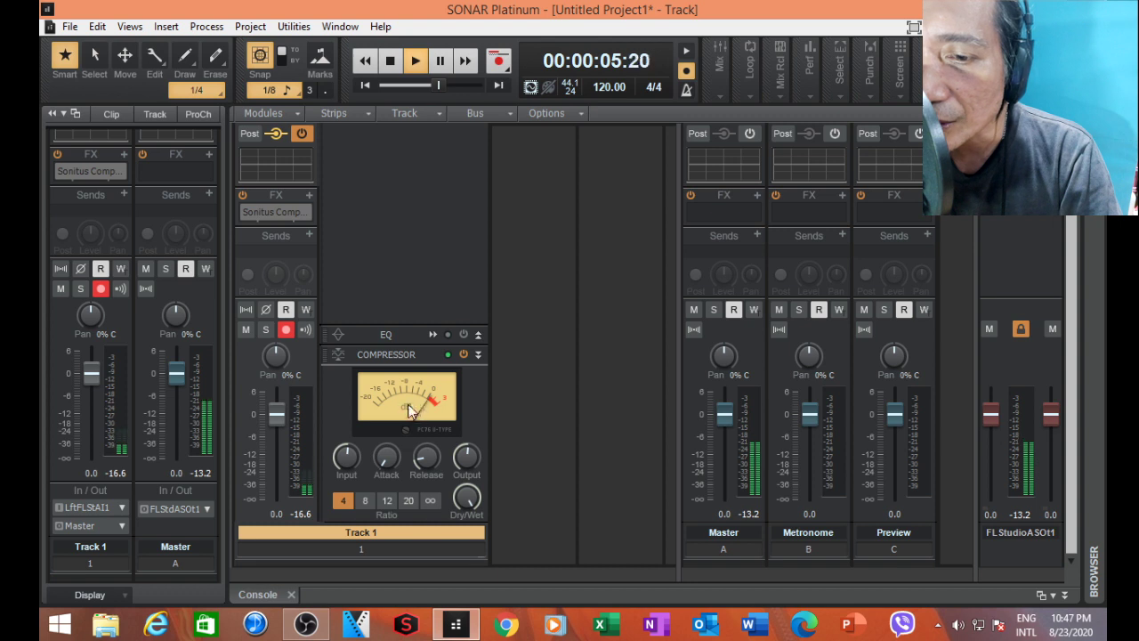
key("space")
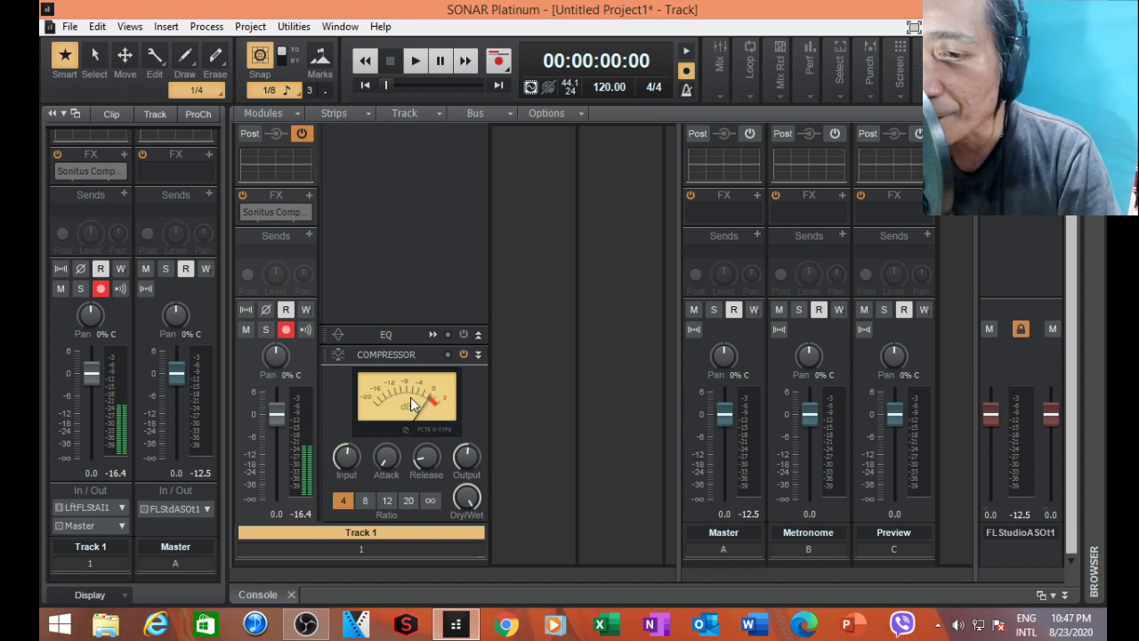
Raise the ProChannel compressor's input to about 13.1 dB while the take plays, and stop playback.
key("space")
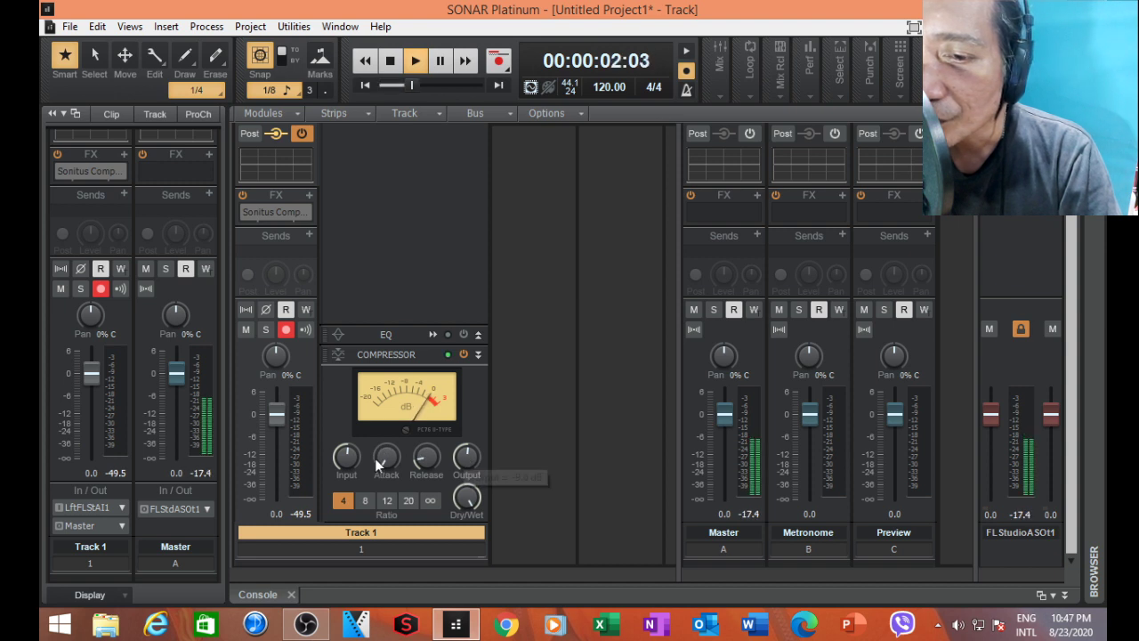
scroll(346, 462, "up", 3)
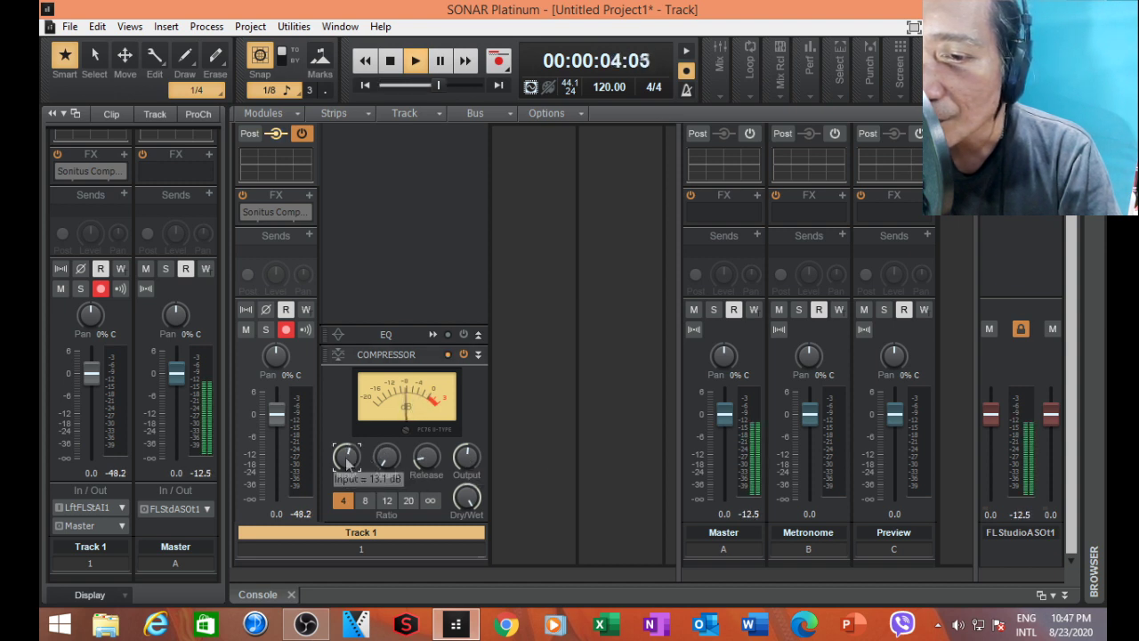
key("space")
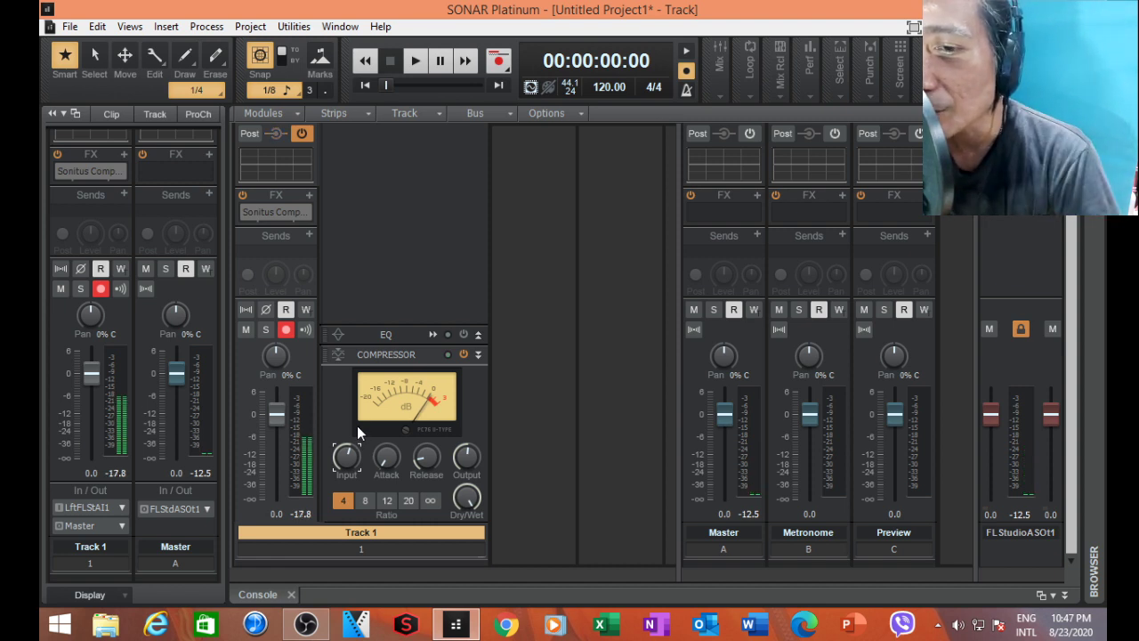
Switch off the ProChannel compressor and play the take without compression.
left_click(462, 354)
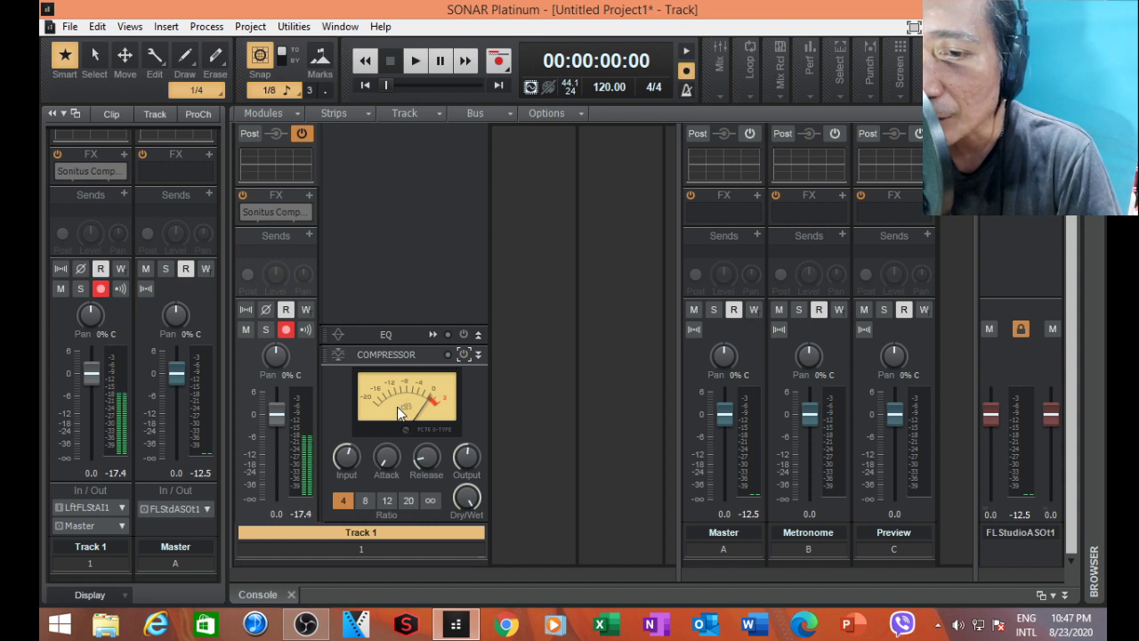
key("space")
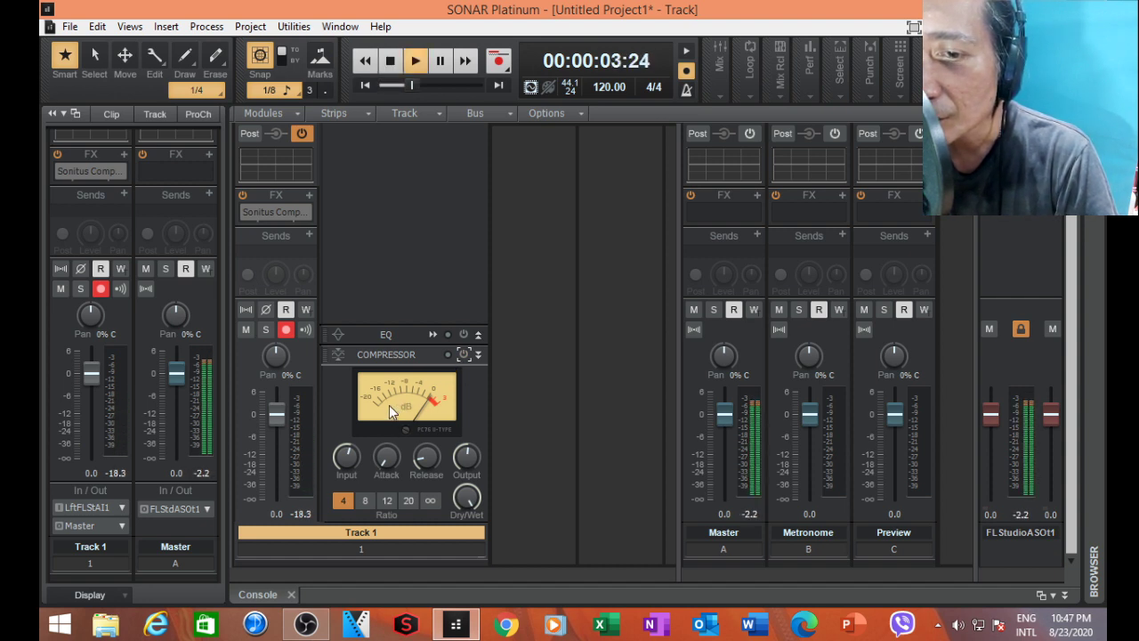
key("space")
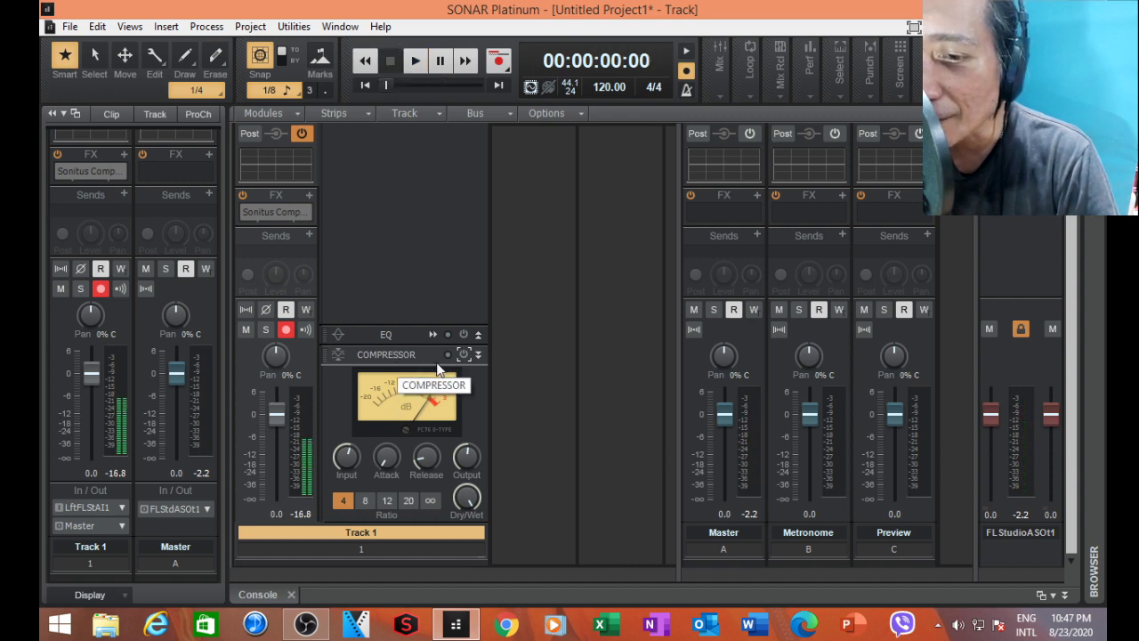
Raise the ProChannel compressor's input further and lower its output slightly.
left_click(345, 464)
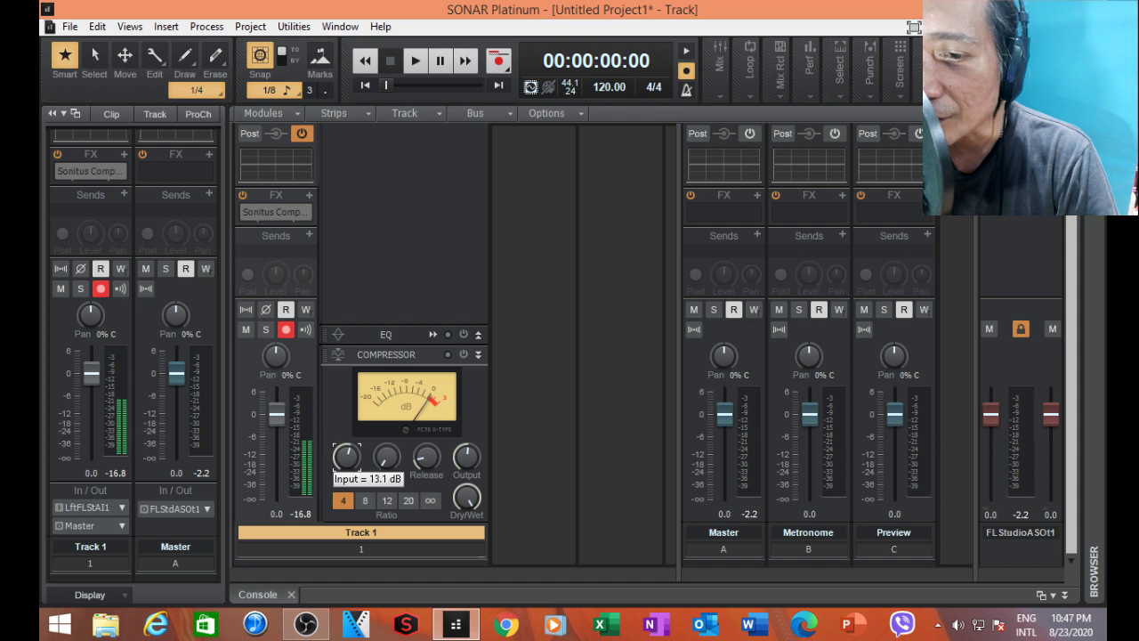
left_click_drag(347, 456, 414, 479)
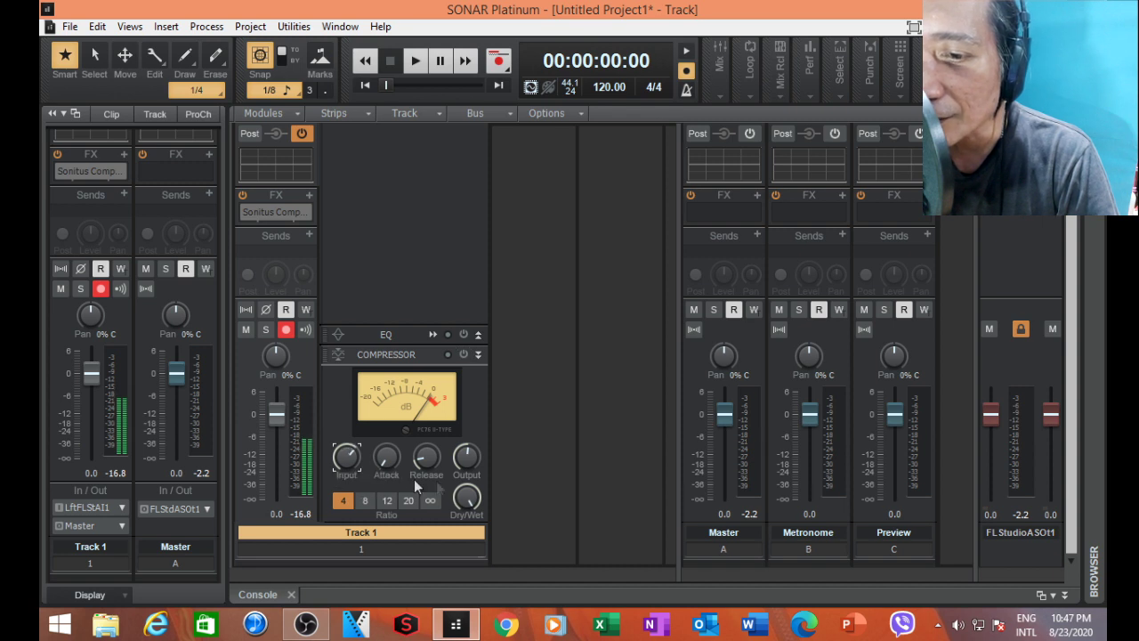
left_click(468, 465)
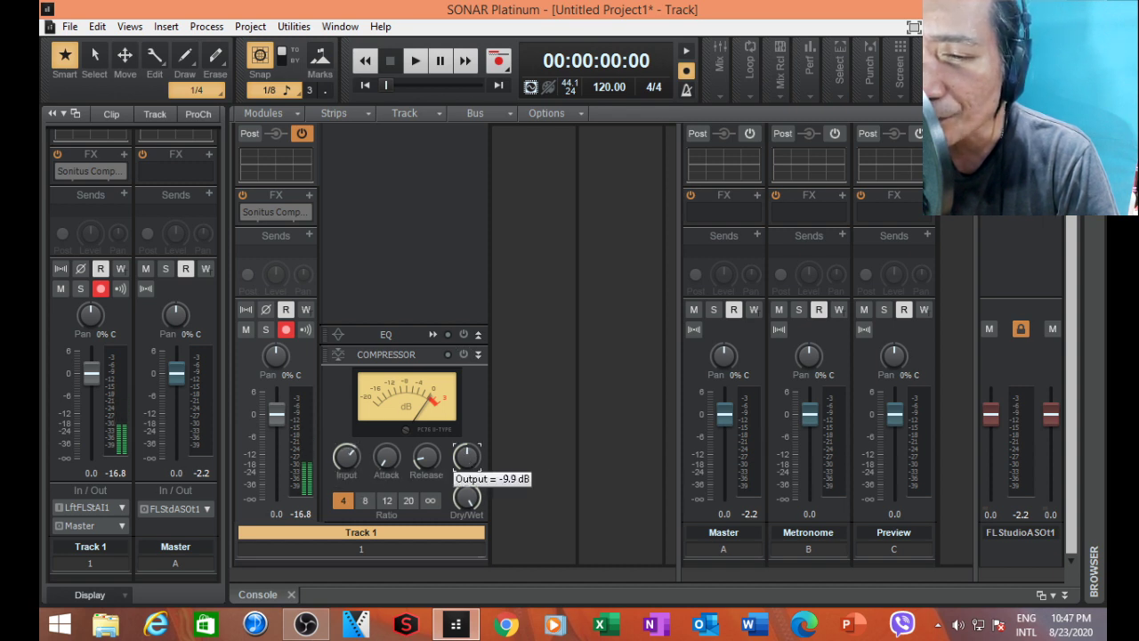
left_click_drag(467, 456, 445, 442)
Switch the ProChannel compressor back on and play the take through it, stopping playback at the end.
left_click(467, 354)
key("space")
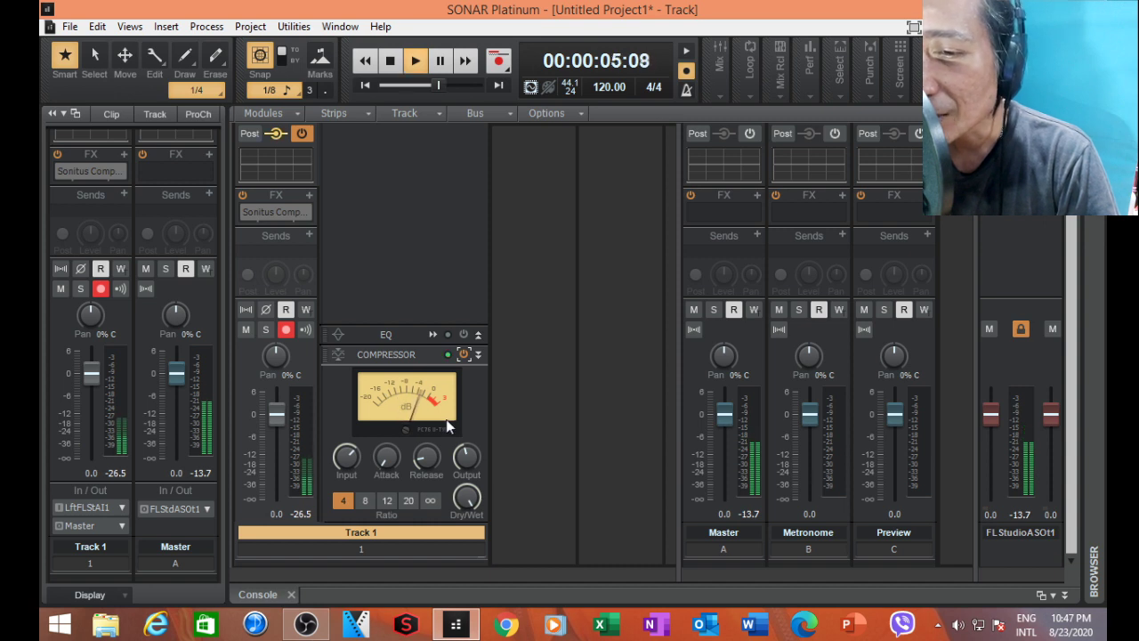
key("space")
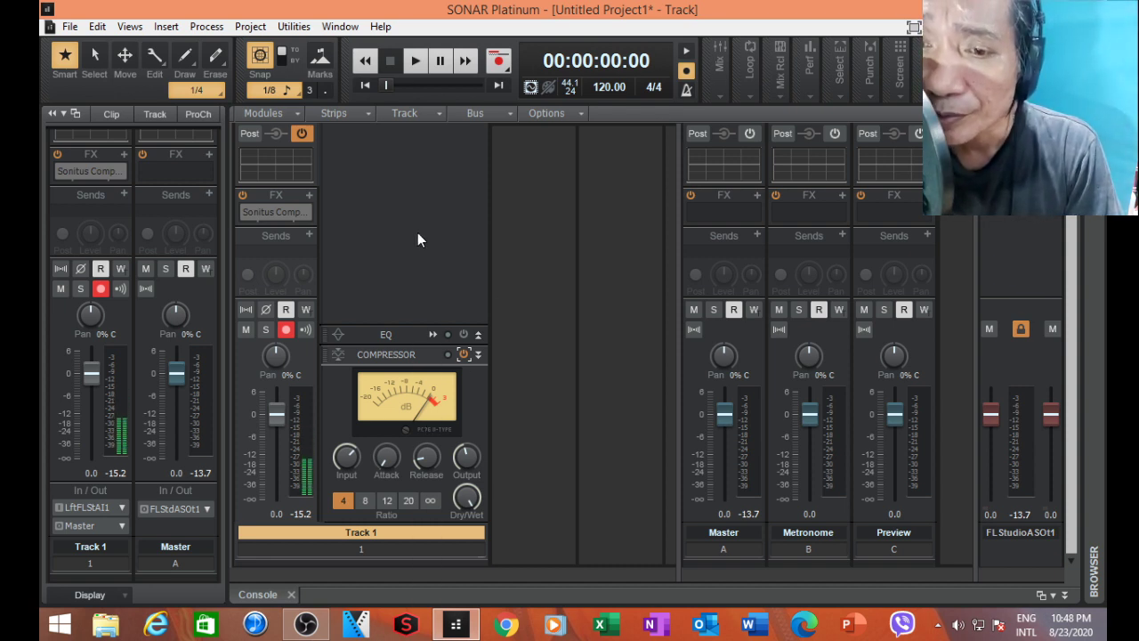
Collapse Track 1's ProChannel compressor, expand its EQ module and open the QuadCurve Equalizer in a large window.
scroll(416, 233, "up", 2)
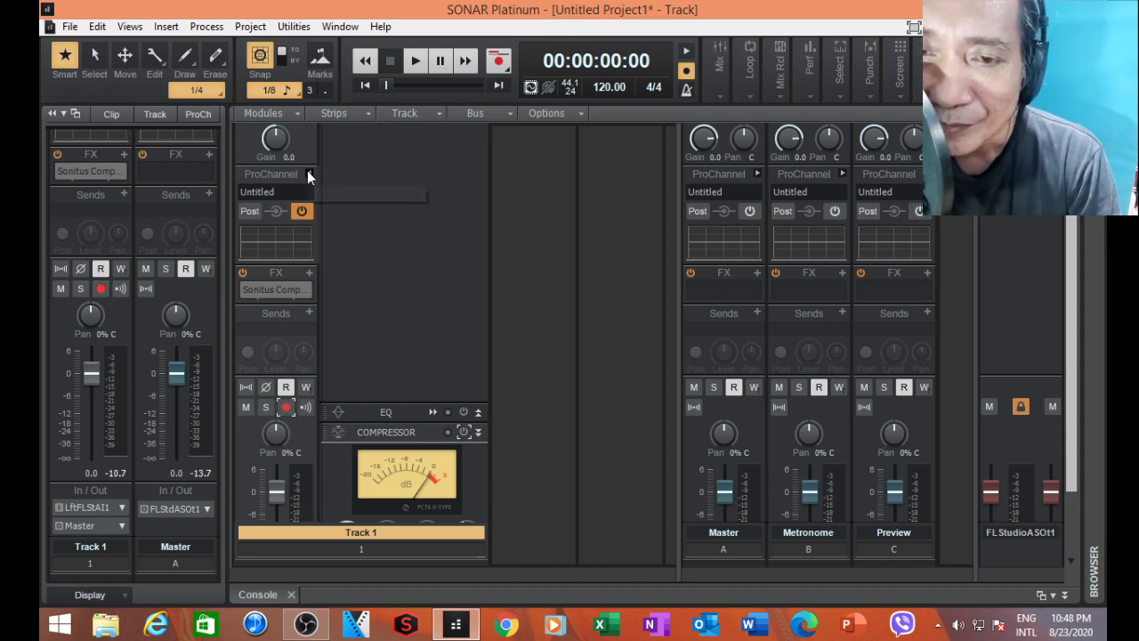
scroll(372, 276, "down", 2)
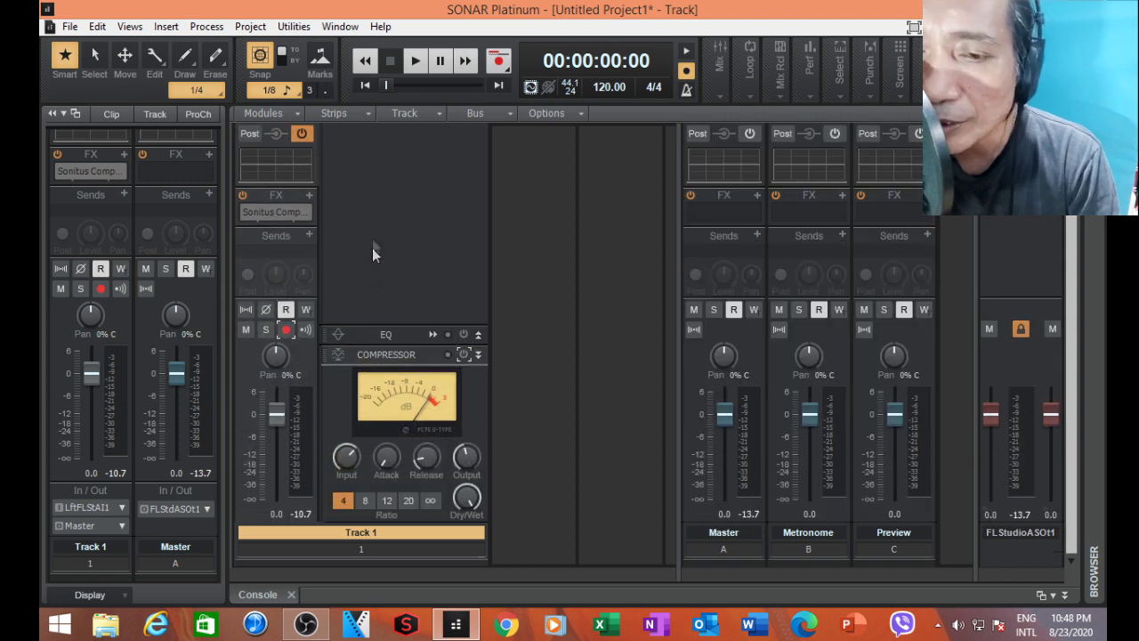
left_click(477, 355)
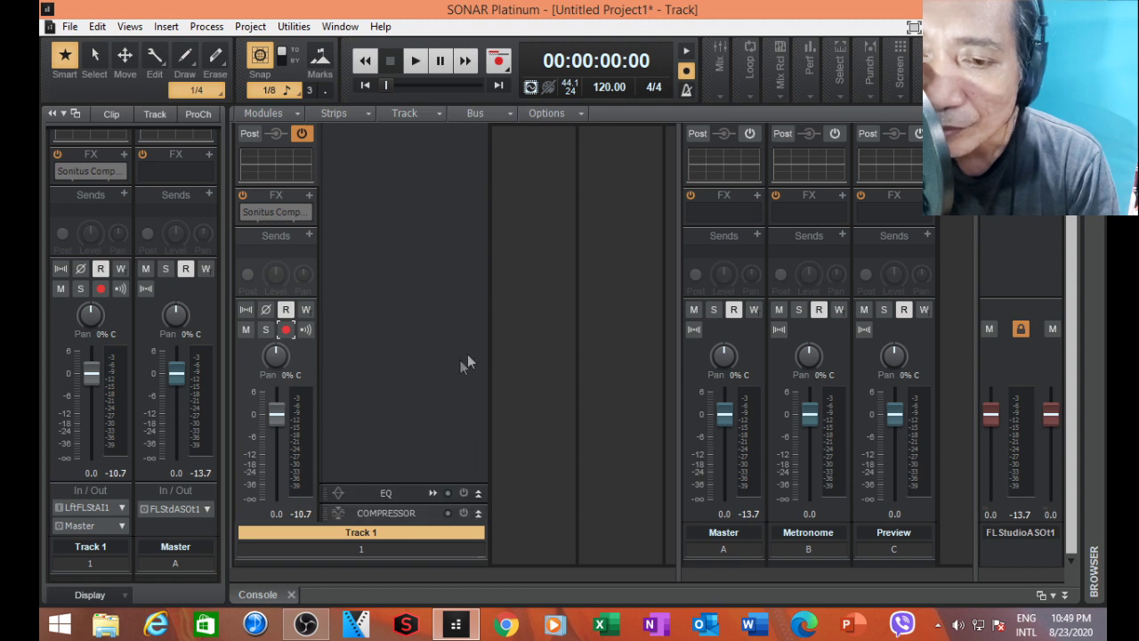
left_click(478, 492)
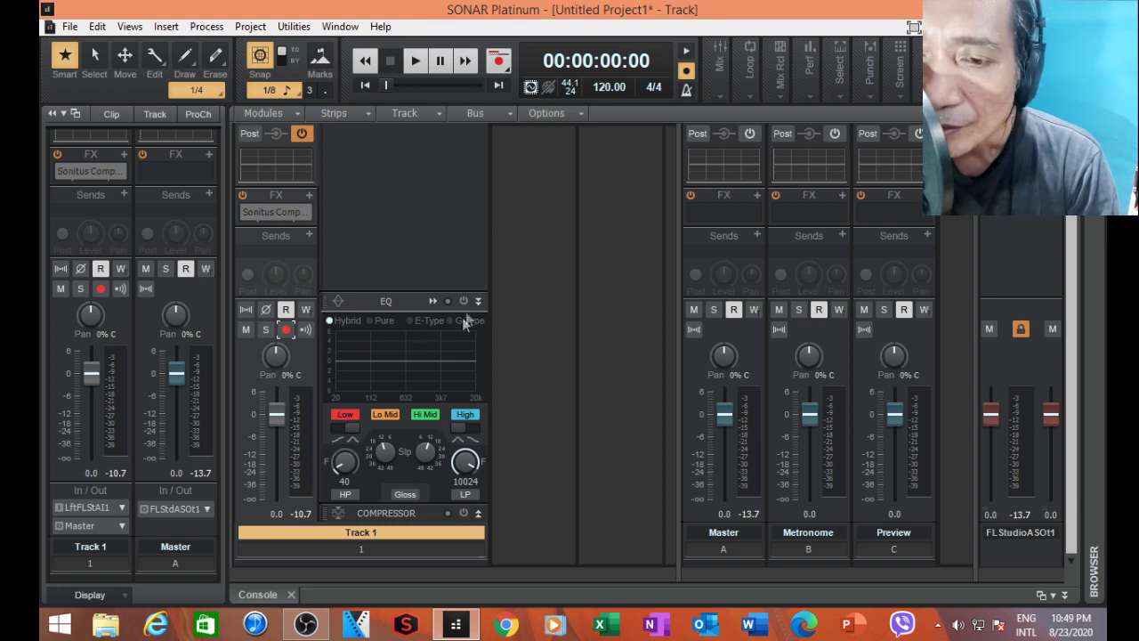
double_click(397, 346)
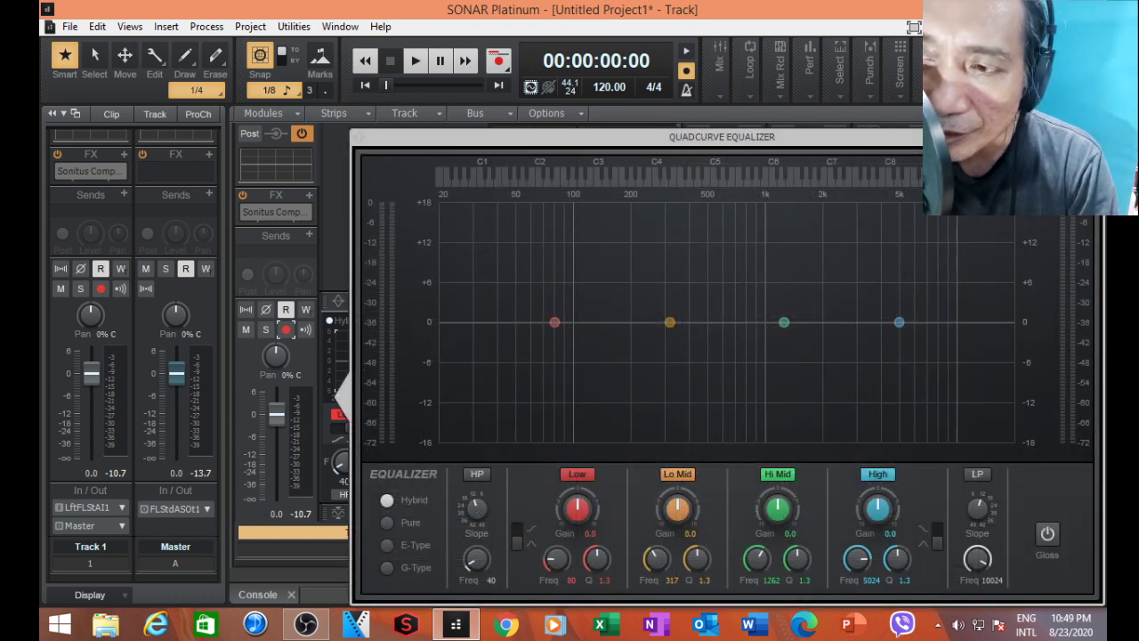
Play the take twice with the equalizer flat and examine the voice's frequency spectrum in the graph.
key("space")
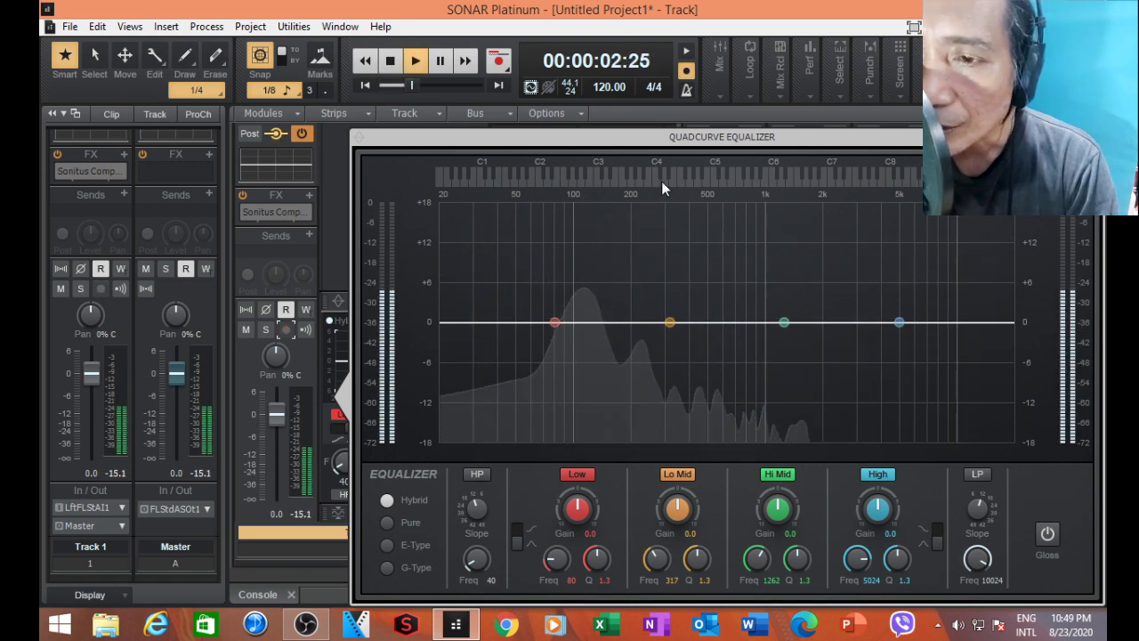
key("space")
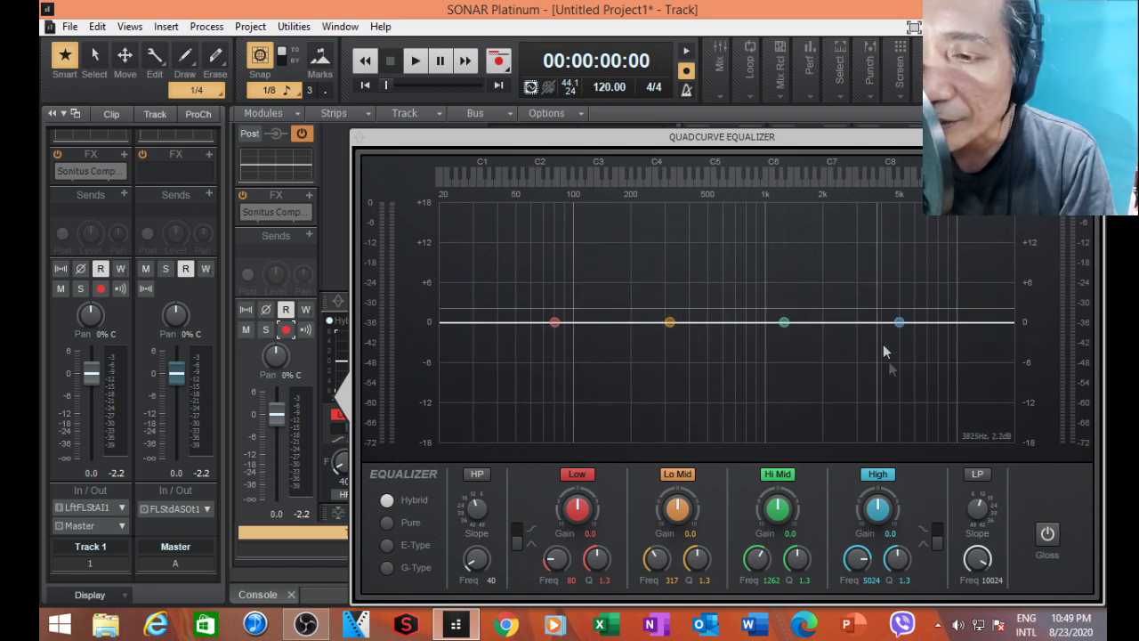
key("space")
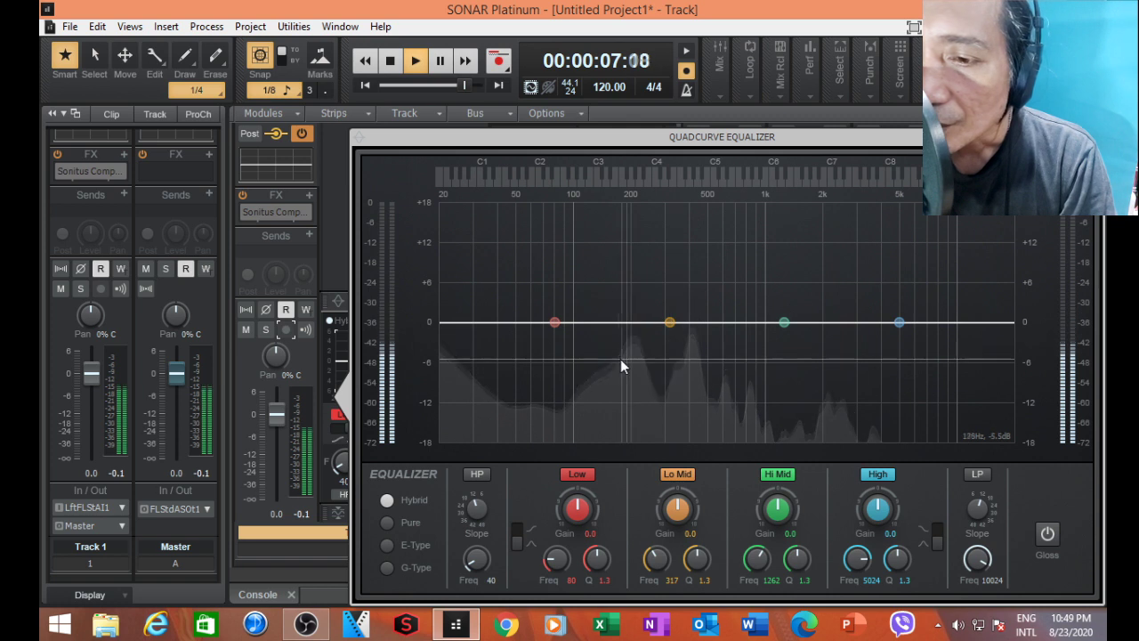
key("space")
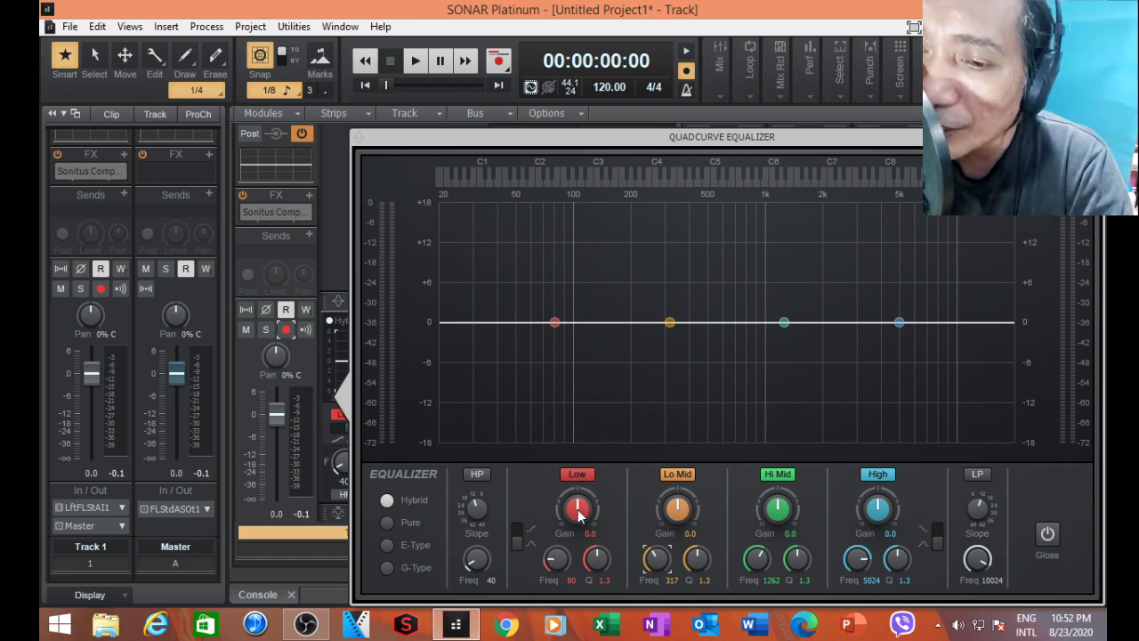
Boost the Low band's gain to 5.8 and try a Q of 3.6 before returning the Q to 1.3.
left_click_drag(576, 508, 577, 474)
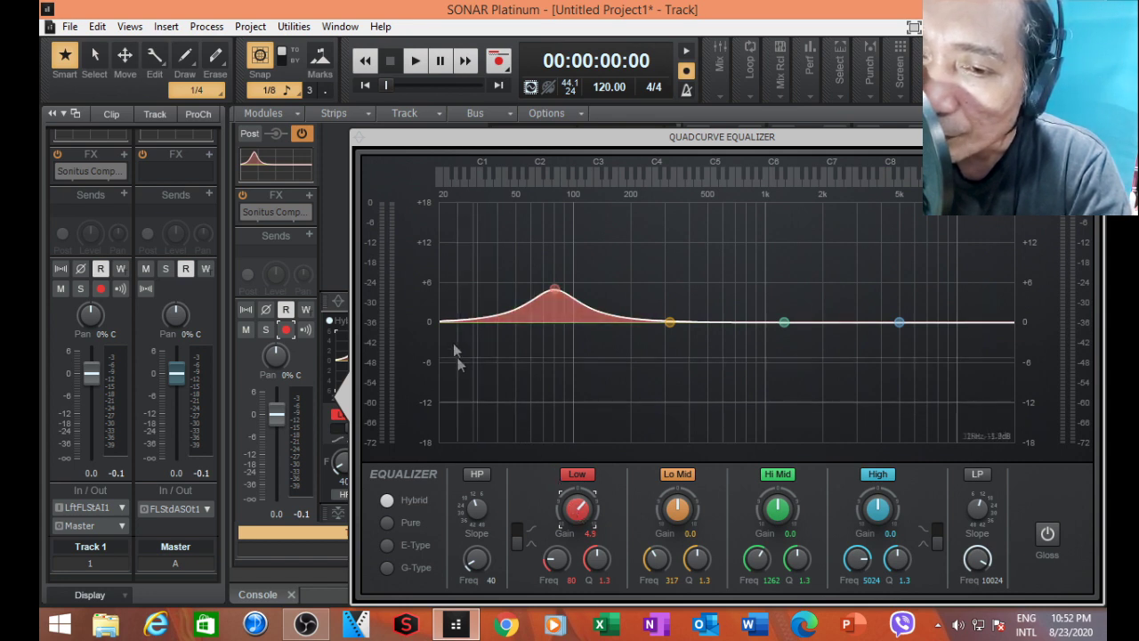
left_click_drag(575, 521, 575, 514)
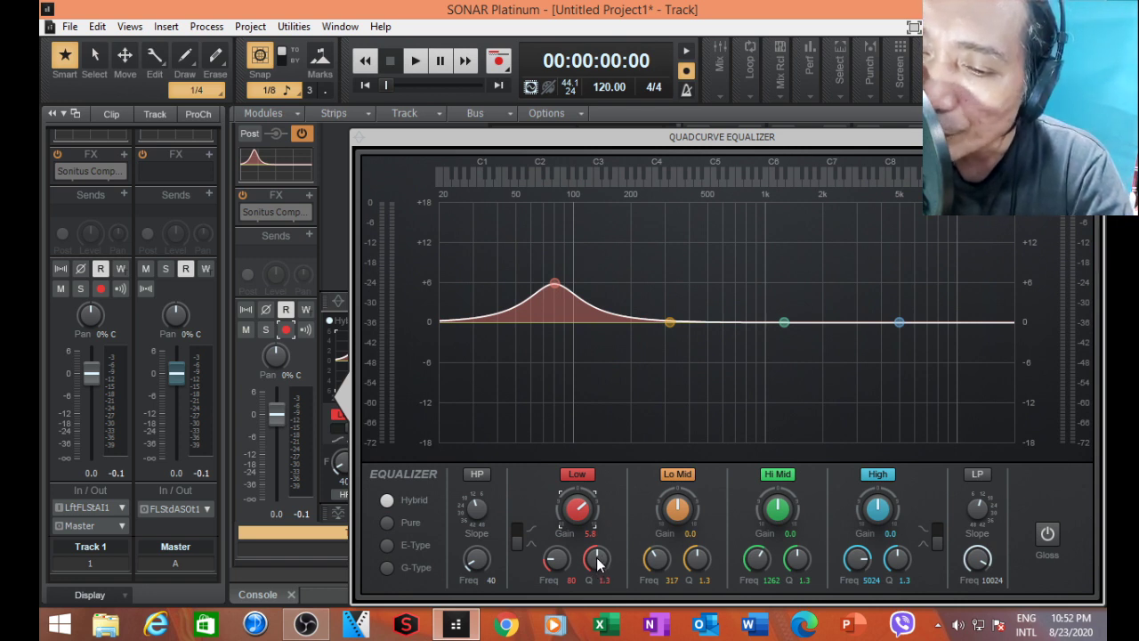
left_click(598, 559)
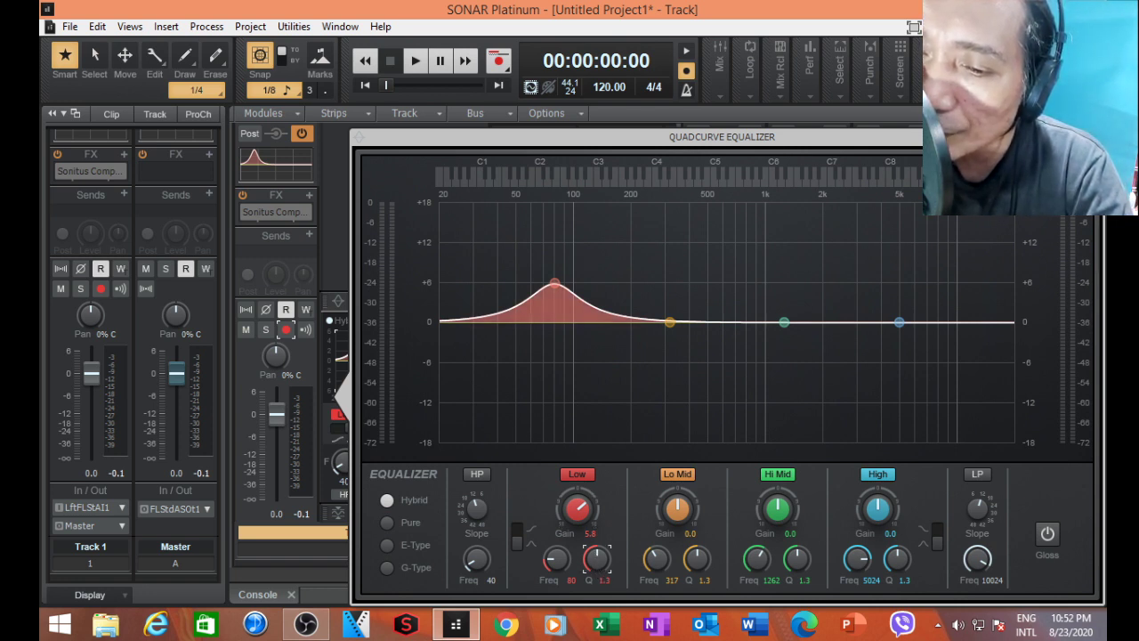
left_click(597, 558)
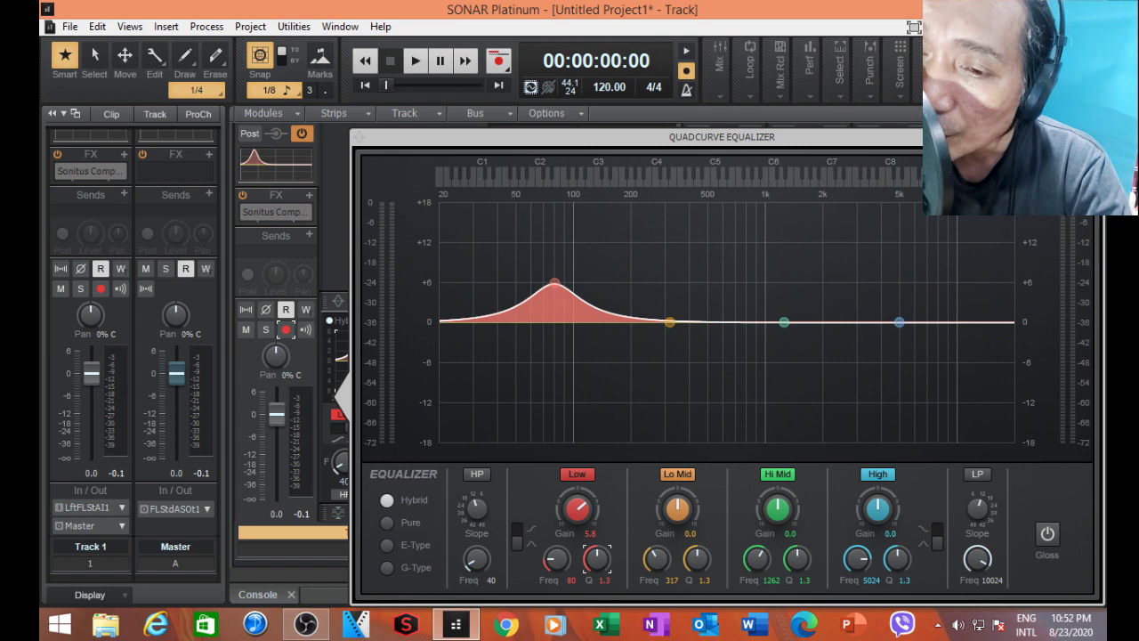
left_click_drag(597, 558, 596, 536)
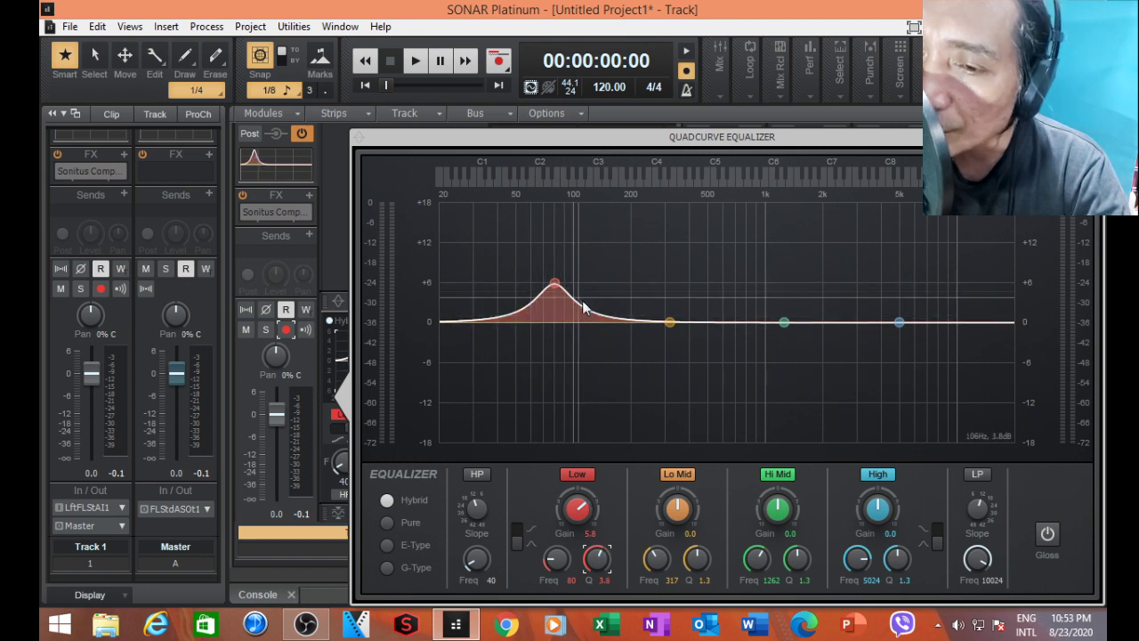
mouse_move(587, 558)
left_mouse_down()
mouse_move(587, 615)
mouse_move(587, 576)
left_mouse_up()
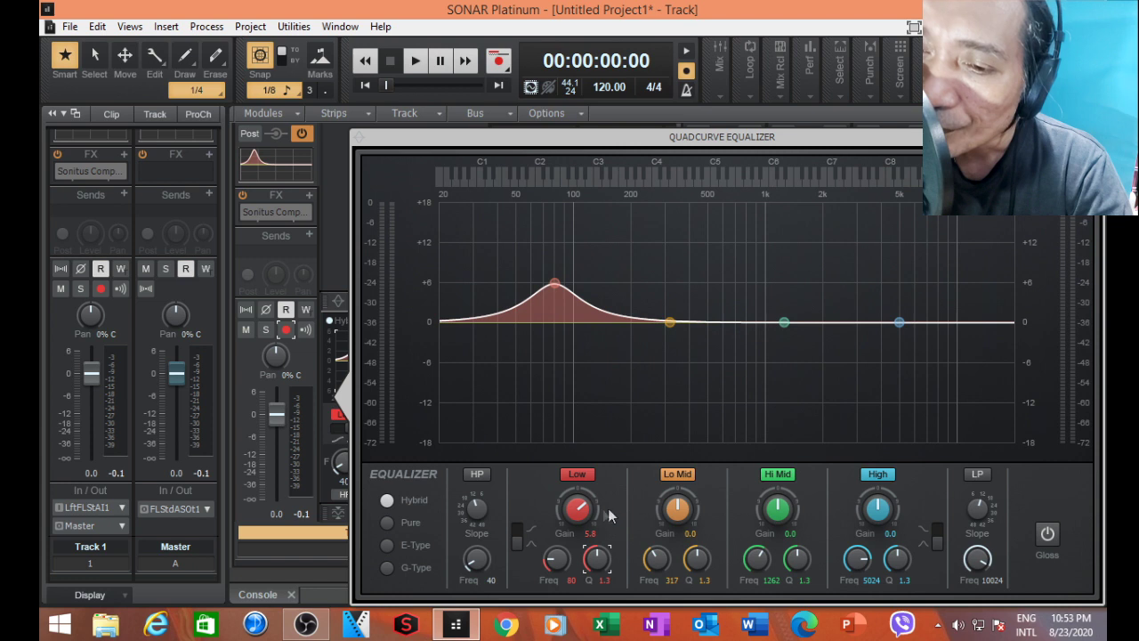
Try a Low band gain of -7.6 and return the gain to 0.0.
left_click_drag(577, 514, 576, 552)
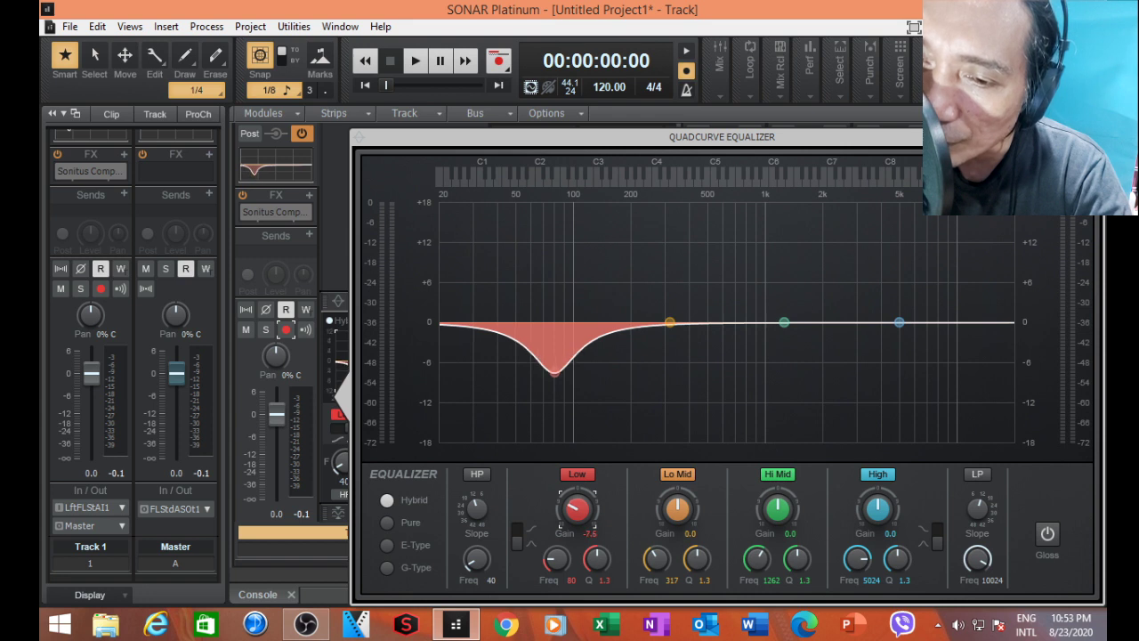
left_click_drag(577, 544, 576, 535)
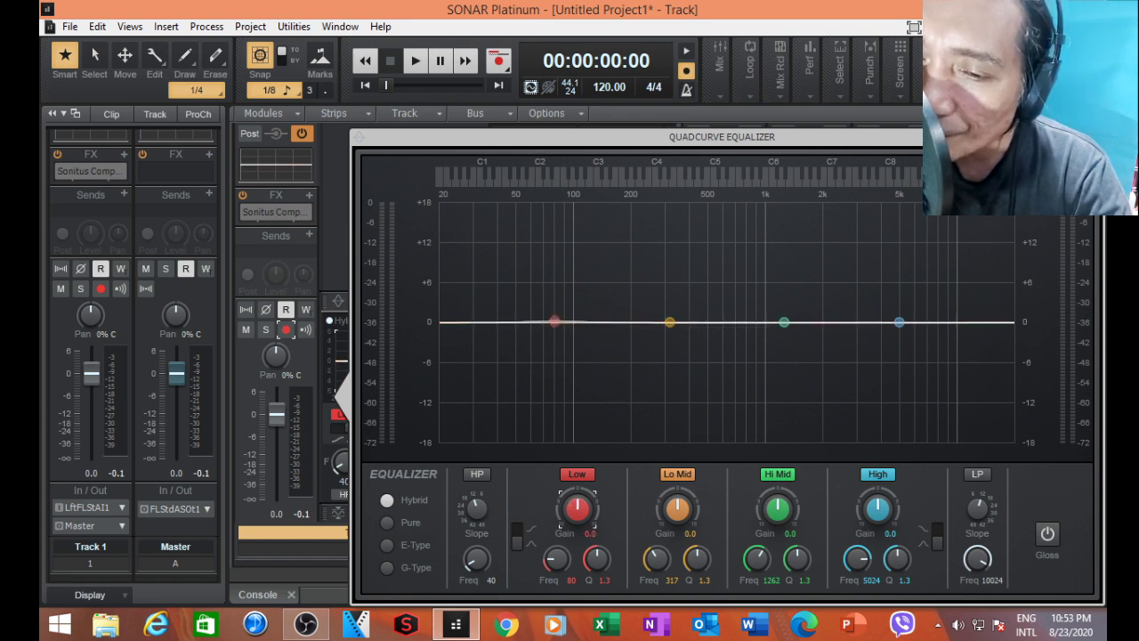
Play the take with the Low band boosted to 15.6, lower the gain again and stop playback.
left_click_drag(576, 526, 579, 492)
key("space")
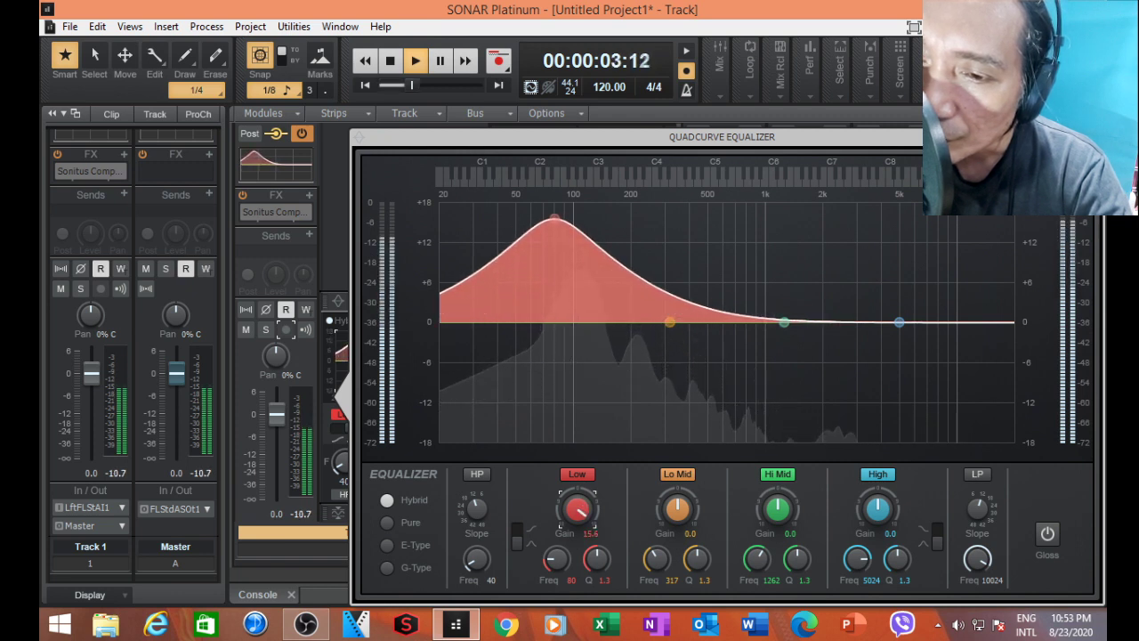
left_click_drag(579, 492, 581, 516)
key("space")
Play the take with the Low band cut to -14.3 and its Q set to 0.8.
key("space")
left_click_drag(596, 558, 596, 562)
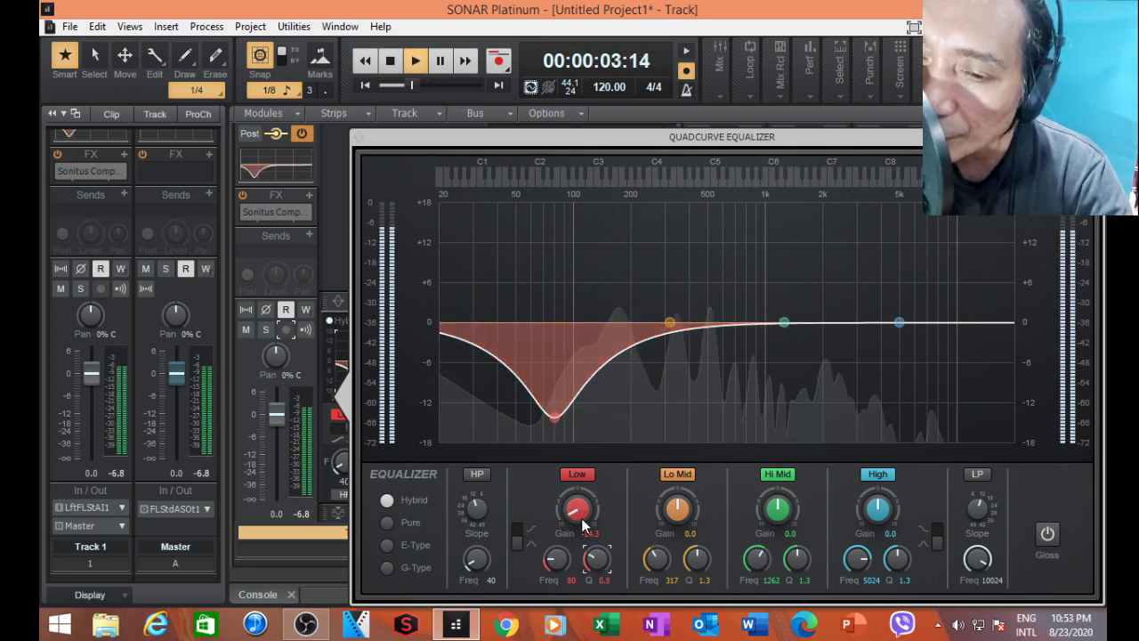
key("Down")
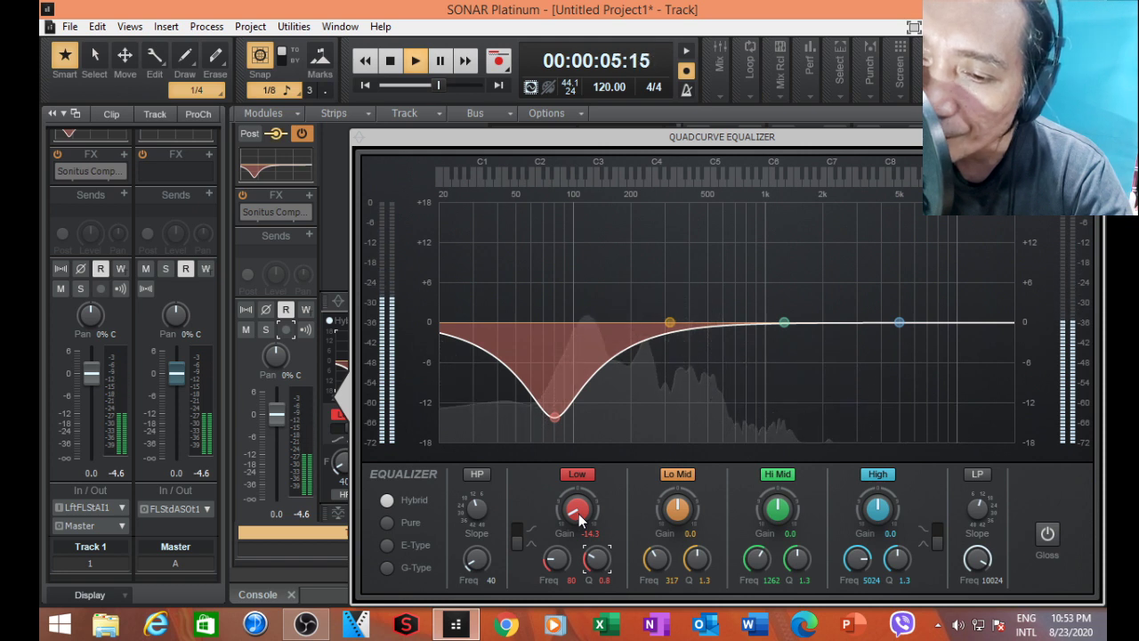
Reset the Low band's Q to 1.3 and its gain to 0.0, and stop playback.
double_click(595, 558)
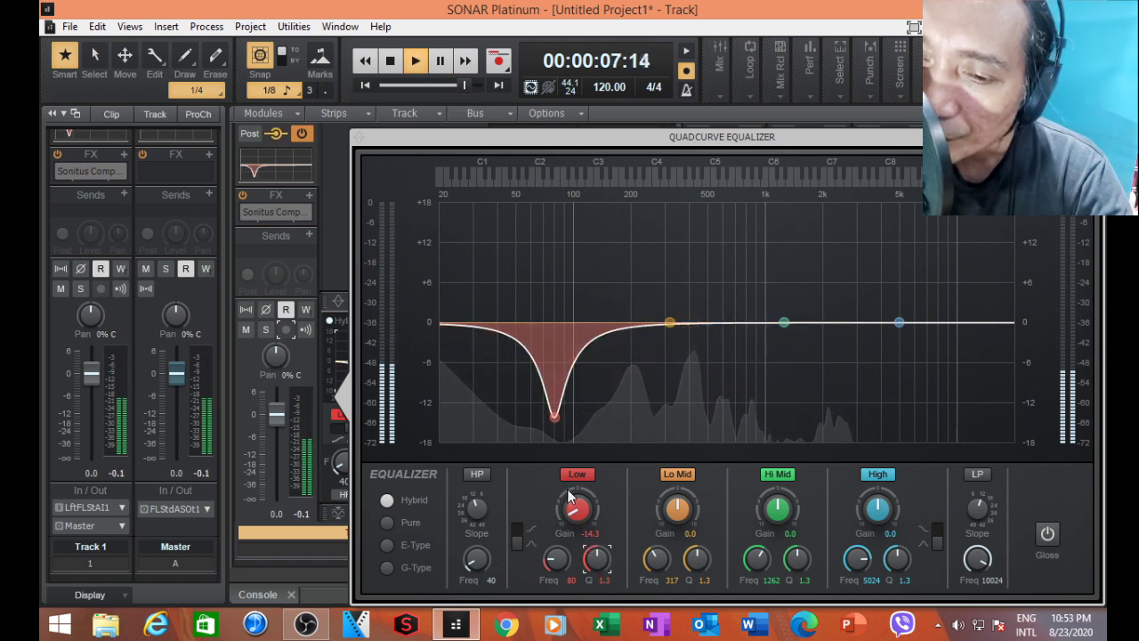
left_click(573, 513)
double_click(573, 513)
key("space")
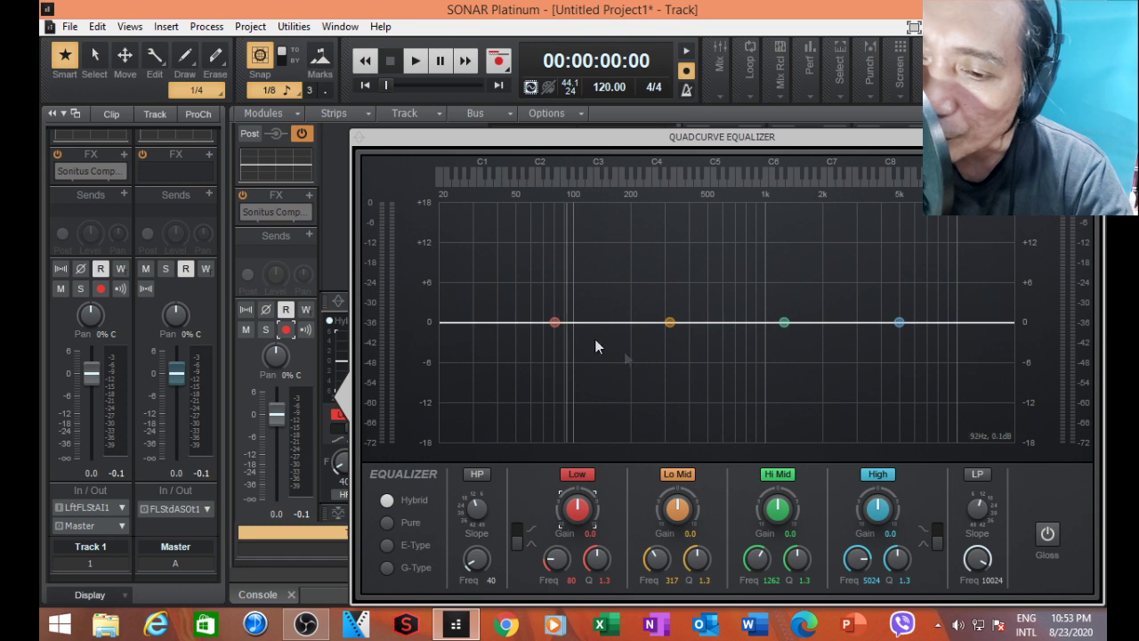
Play the take while boosting the Lo Mid band's gain to 15.2 and reducing it to 11.8, and stop playback.
key("space")
left_click_drag(676, 503, 676, 450)
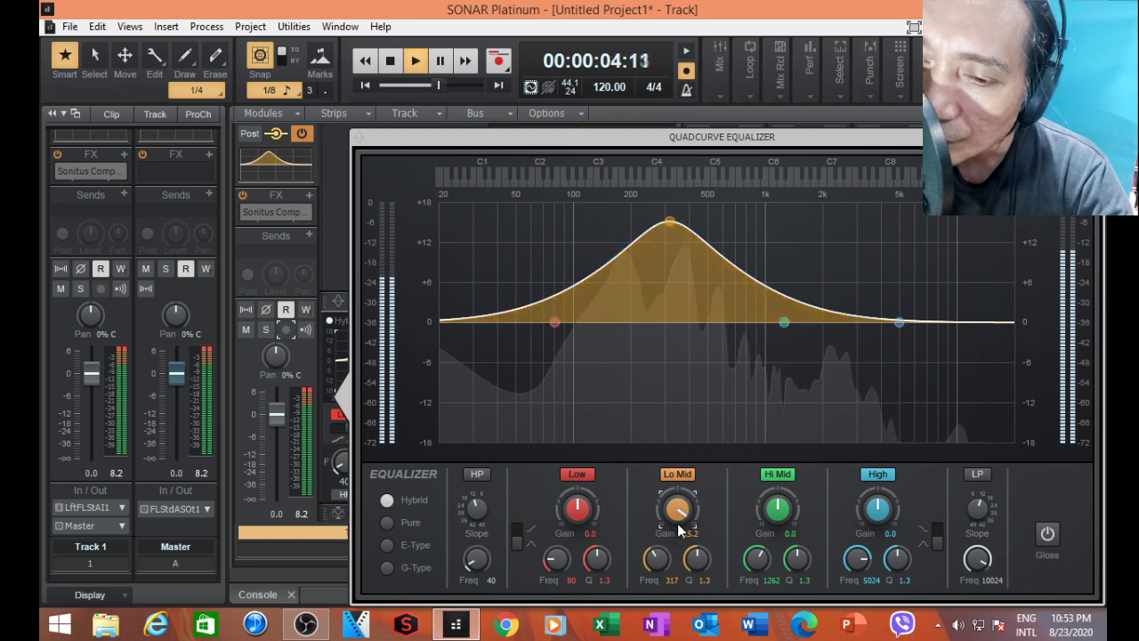
mouse_move(677, 509)
left_mouse_down()
mouse_move(677, 535)
mouse_move(677, 520)
left_mouse_up()
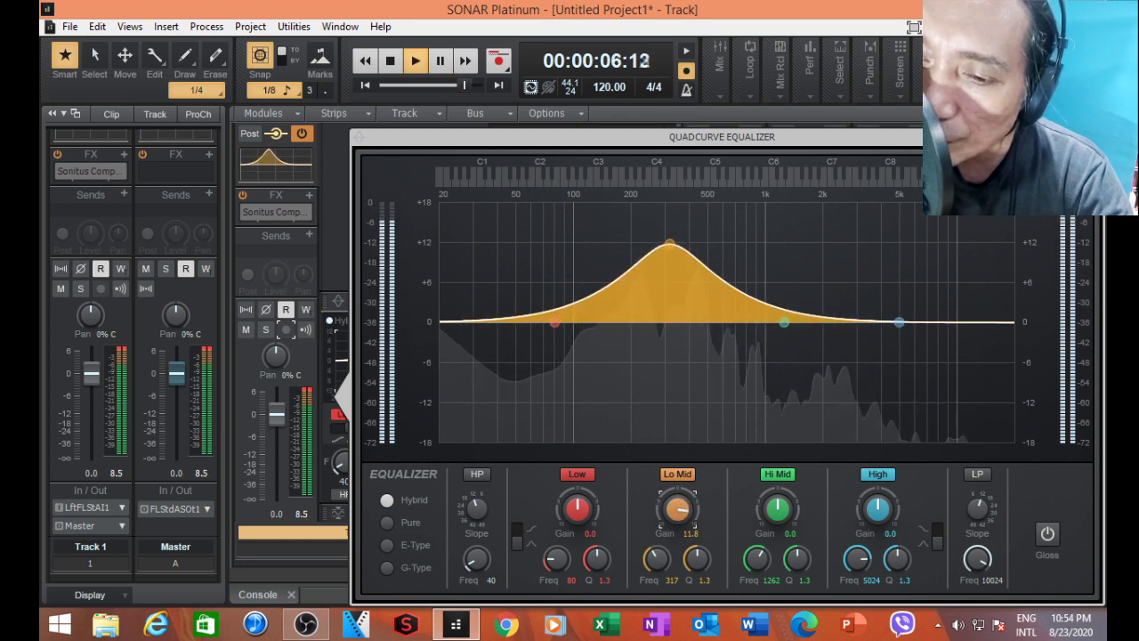
key("space")
Play the take with the Lo Mid frequency raised to about 500 Hz, and return the band to 317 Hz and 0.0 gain.
key("space")
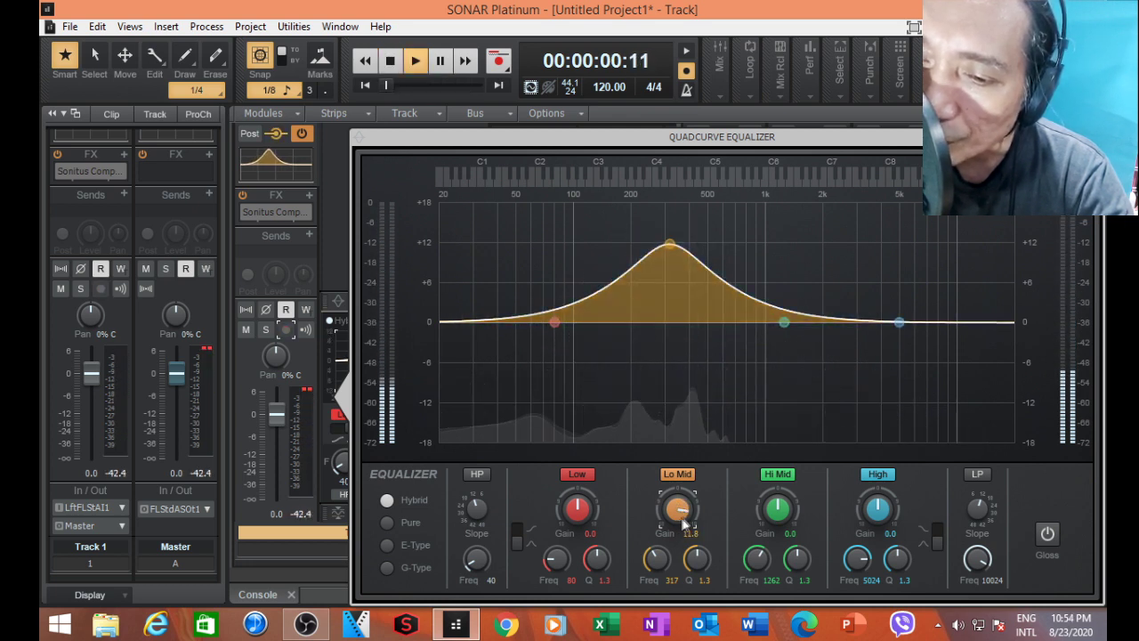
mouse_move(697, 558)
left_mouse_down()
mouse_move(697, 583)
mouse_move(699, 545)
left_mouse_up()
key("space")
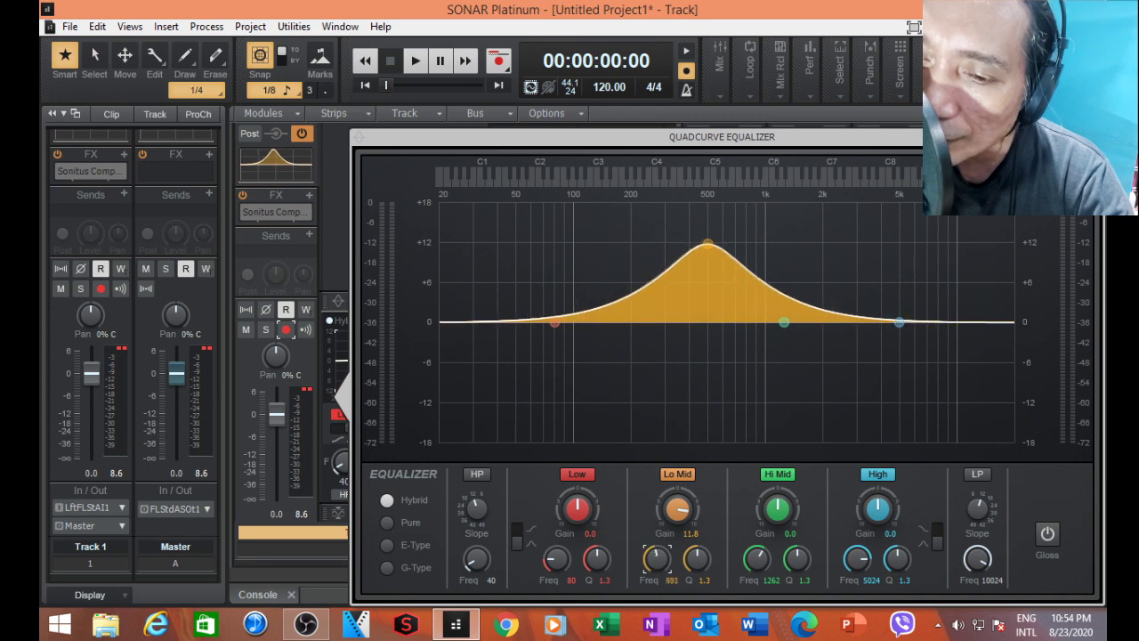
mouse_move(655, 558)
left_mouse_down()
mouse_move(656, 573)
mouse_move(655, 561)
left_mouse_up()
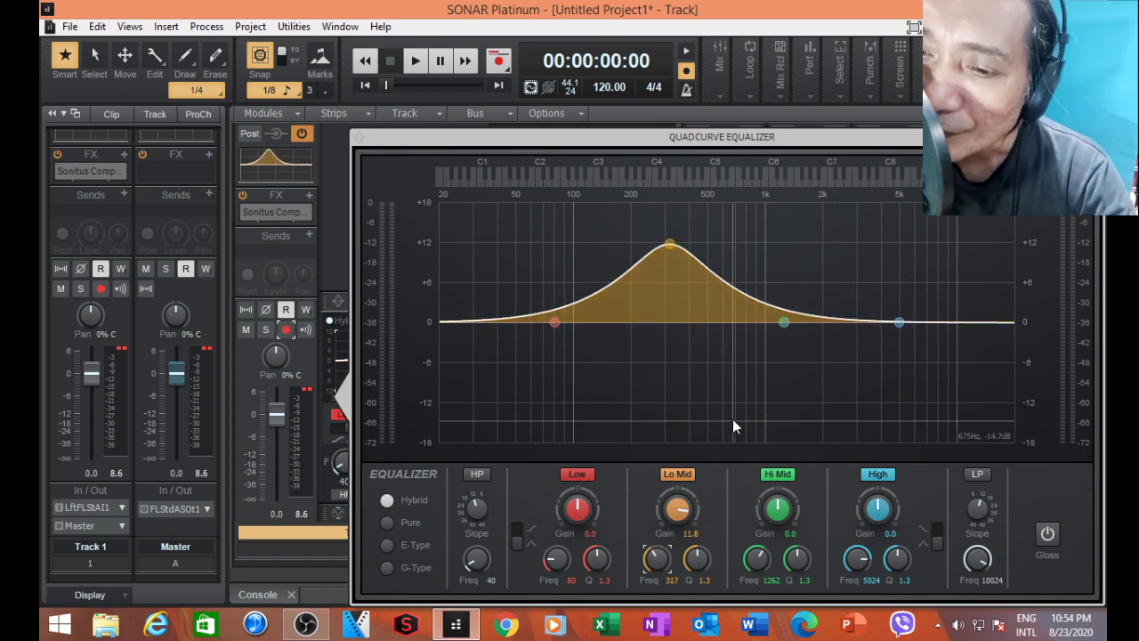
double_click(681, 509)
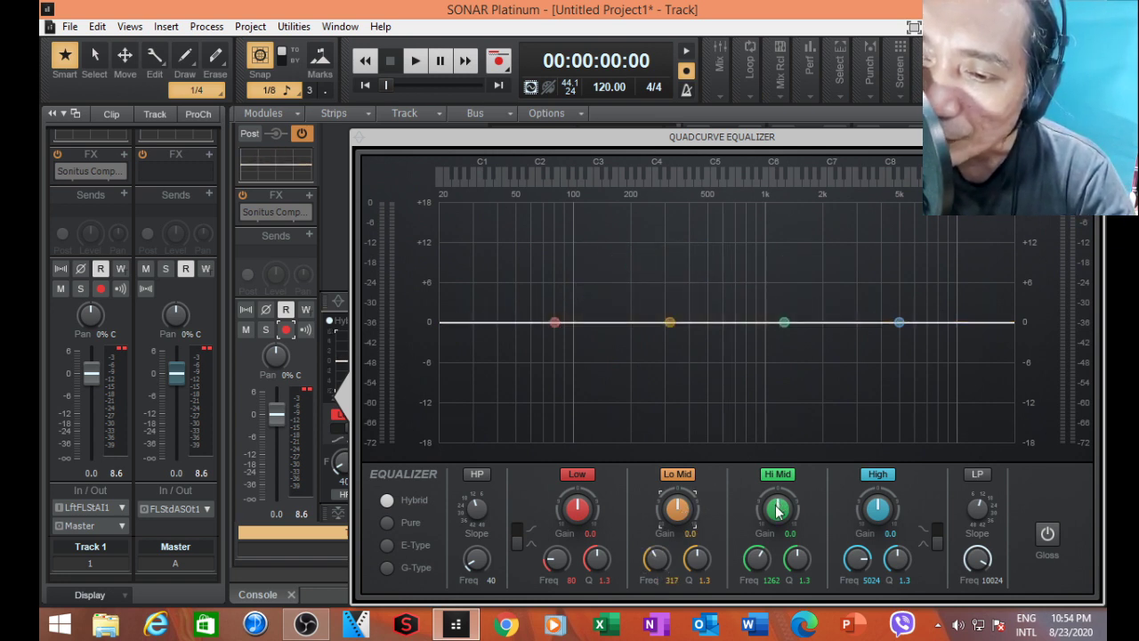
Play the take with the Hi Mid band boosted to 15.0, return its gain to 0.0 and stop playback.
key("space")
left_click_drag(779, 507, 779, 459)
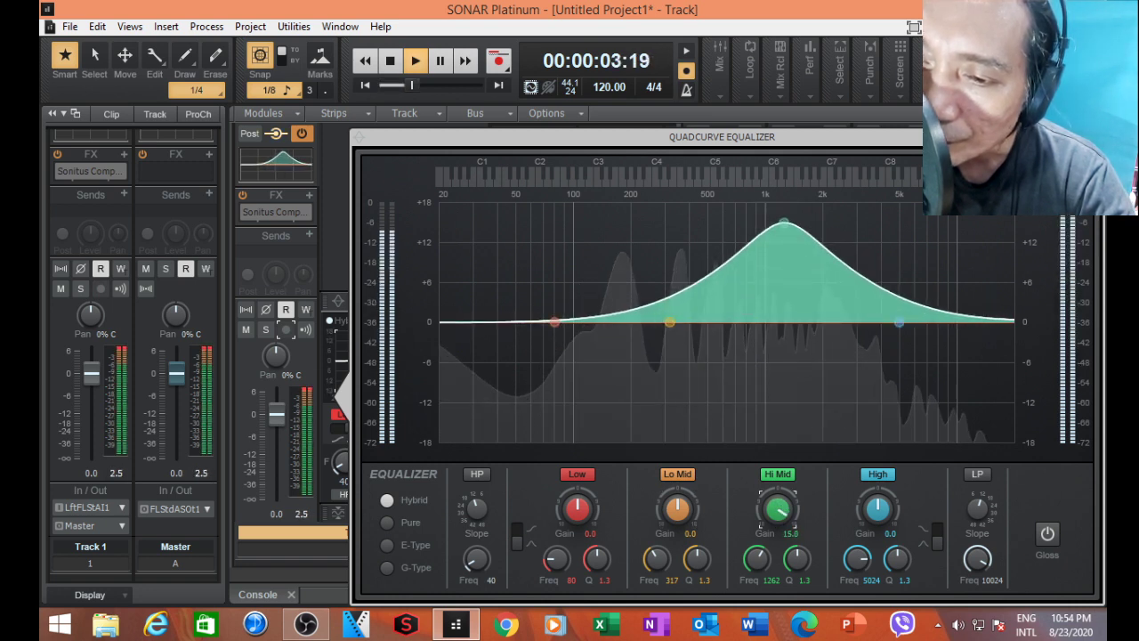
left_click_drag(779, 458, 779, 507)
key("space")
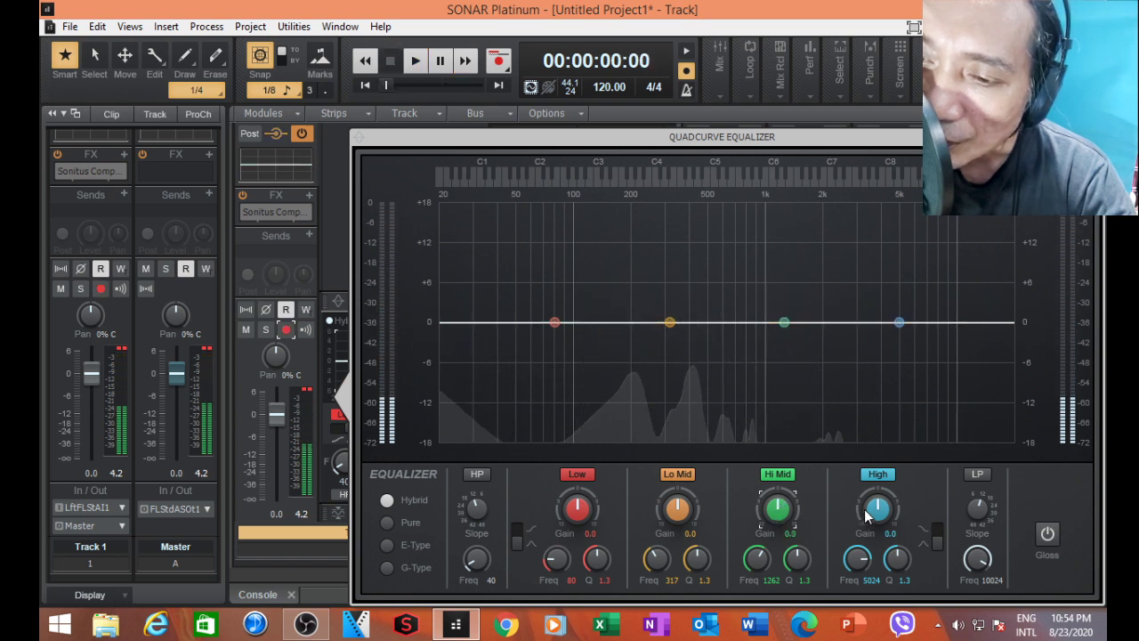
Play the take while boosting the High band to 12.5 gain at 5378 Hz, replay it and stop playback.
key("space")
mouse_move(878, 509)
left_mouse_down()
mouse_move(878, 449)
mouse_move(875, 524)
left_mouse_up()
key("space")
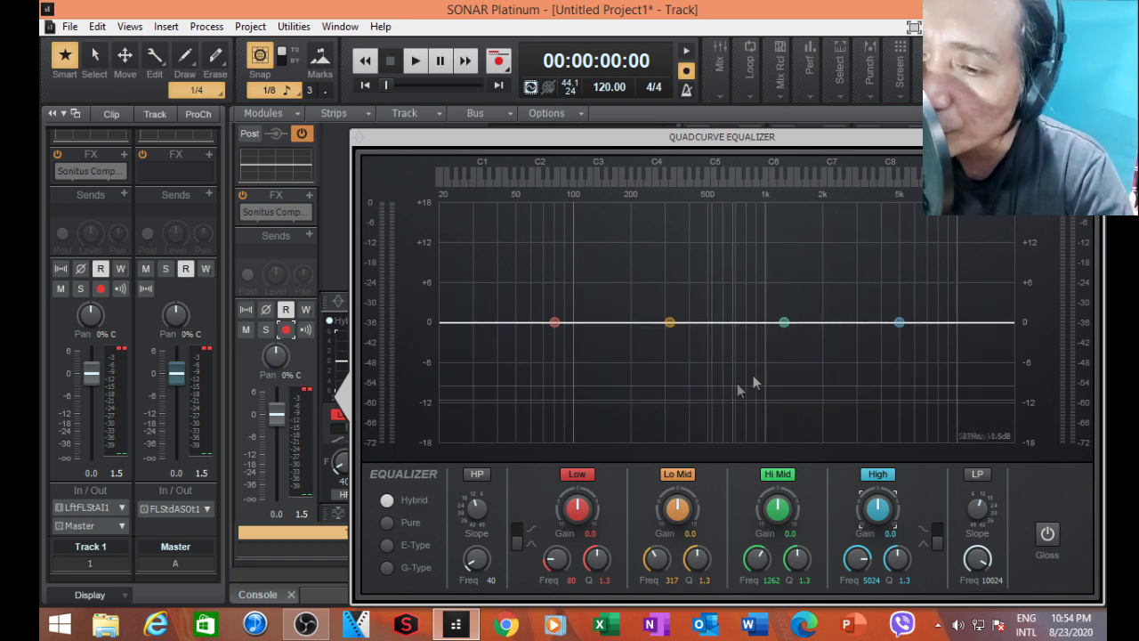
key("space")
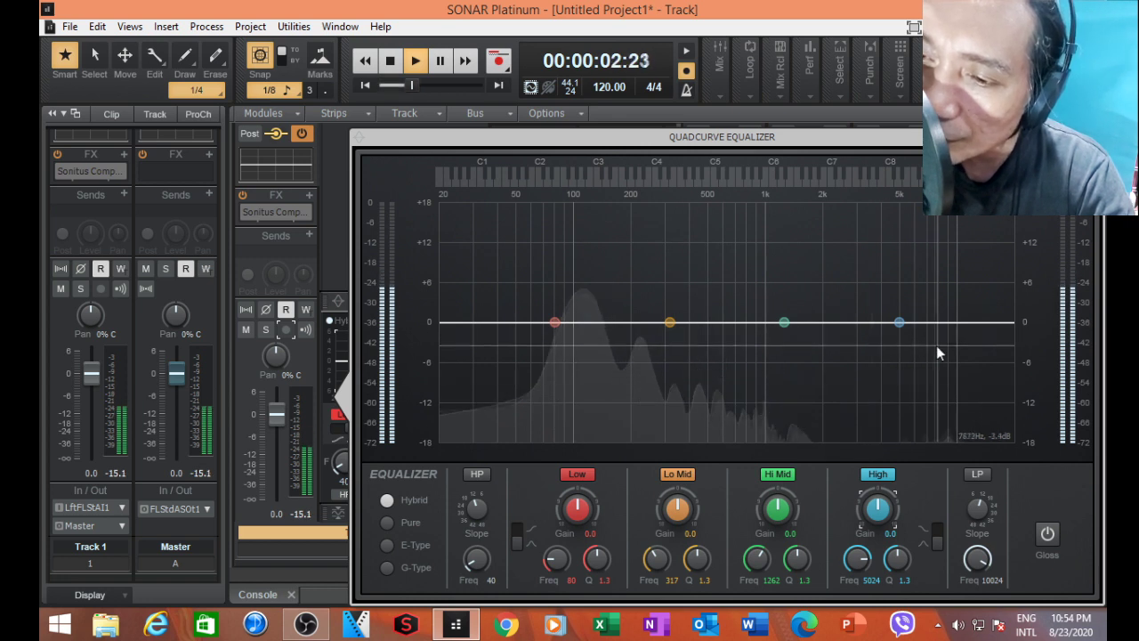
left_click_drag(899, 322, 905, 240)
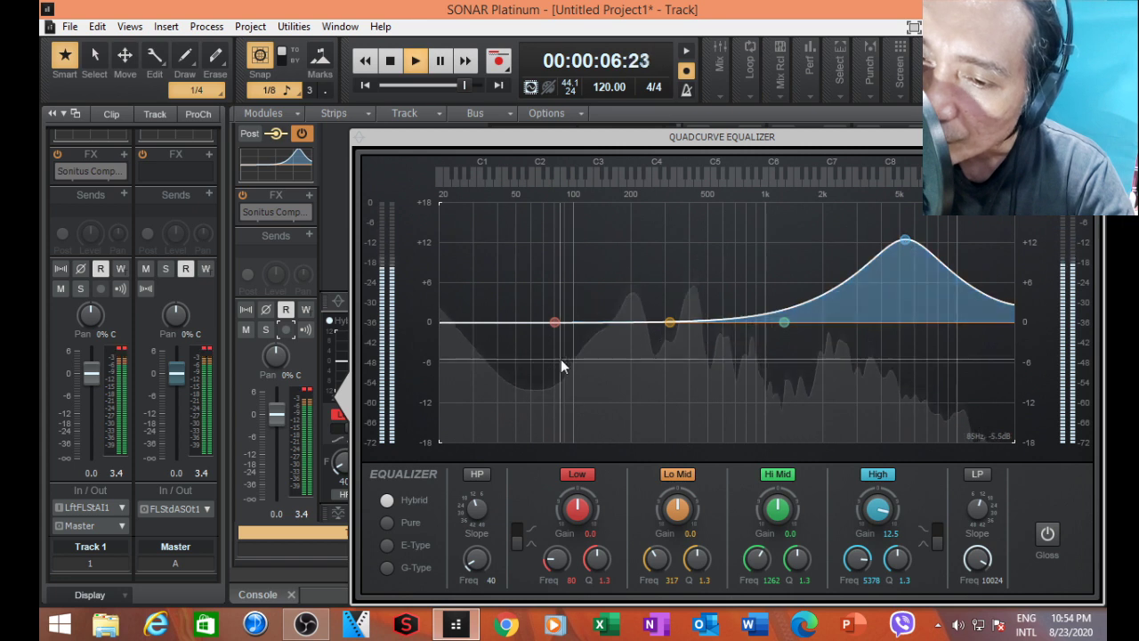
key("space")
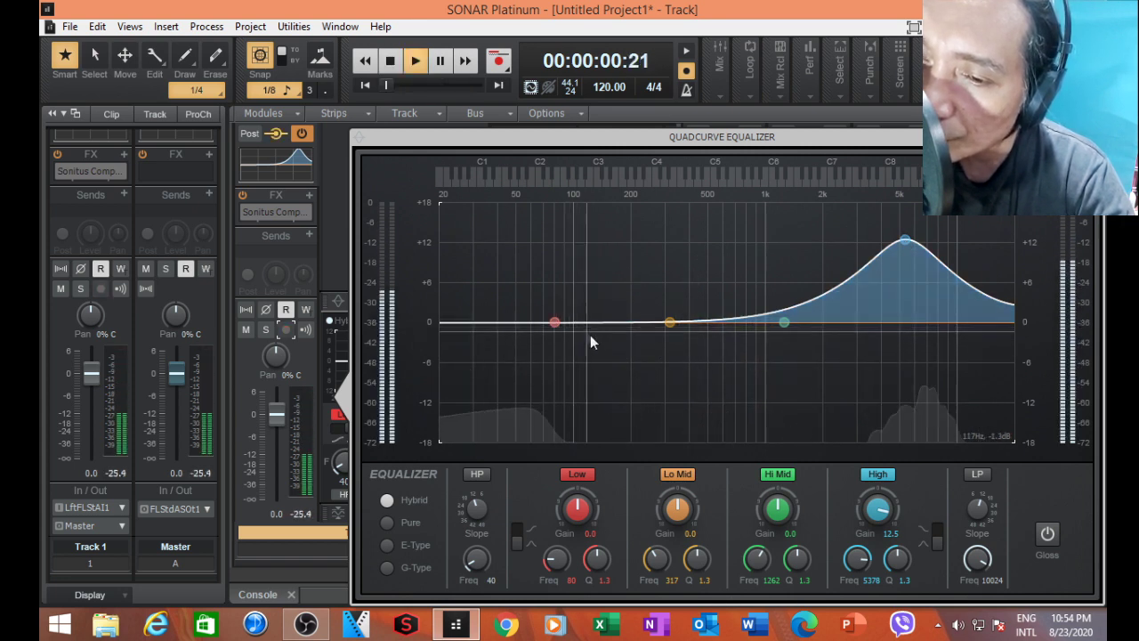
key("space")
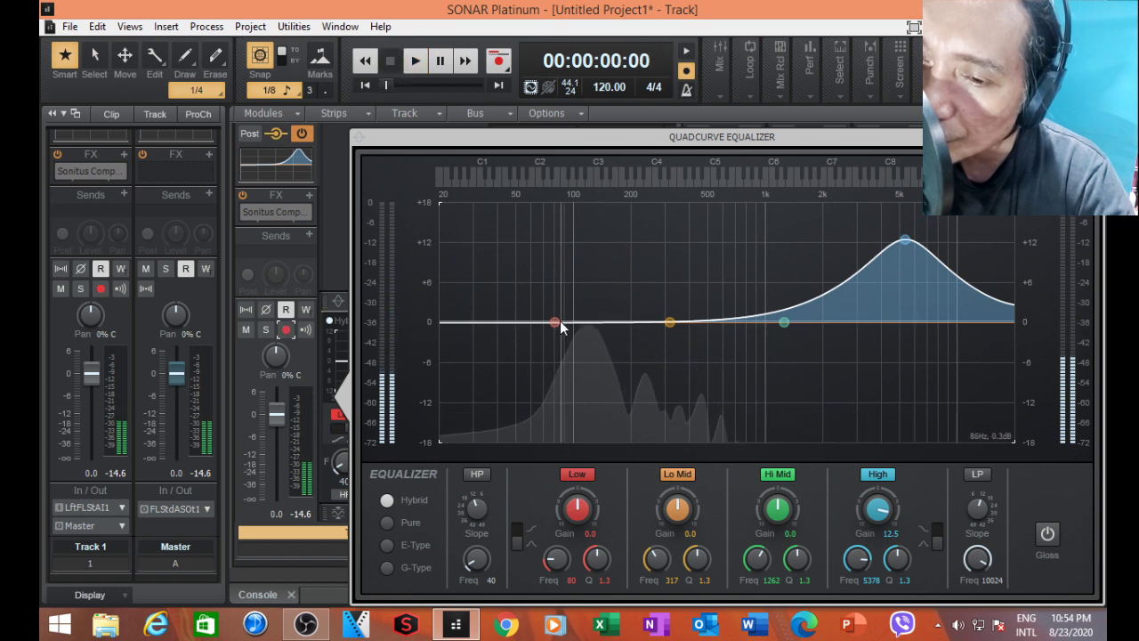
Play the take while cutting the Low band to -10.0 gain at 129 Hz with Q 5.7, and stop playback.
left_click_drag(554, 322, 594, 347)
scroll(595, 347, "down", 2)
scroll(595, 347, "up", 10)
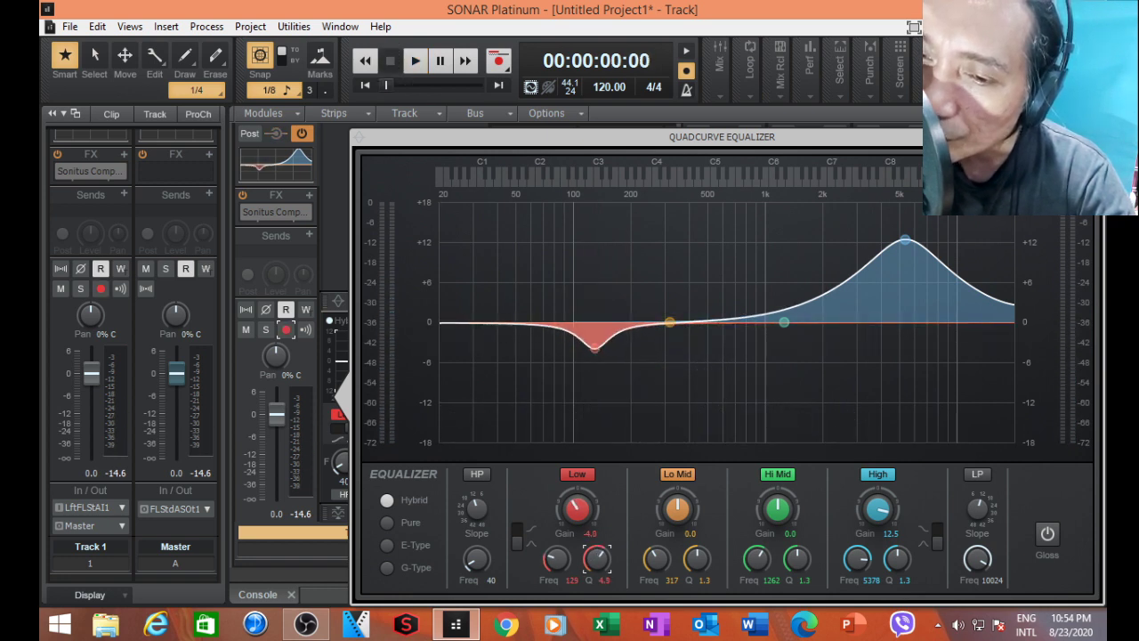
key("space")
scroll(584, 526, "down", 6)
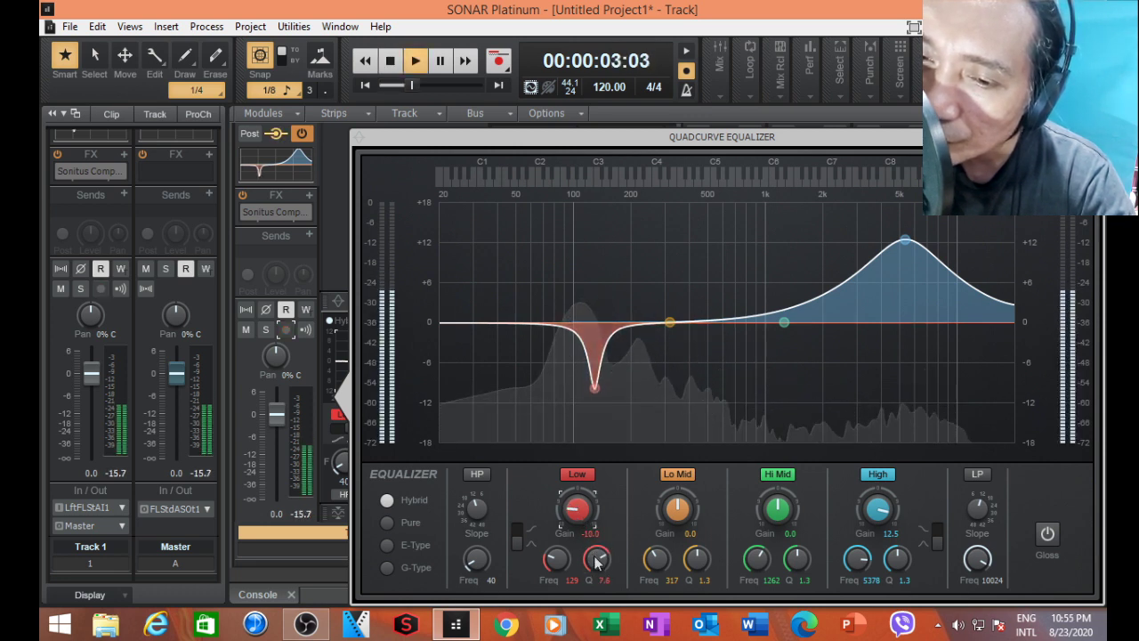
scroll(597, 558, "down", 3)
key("space")
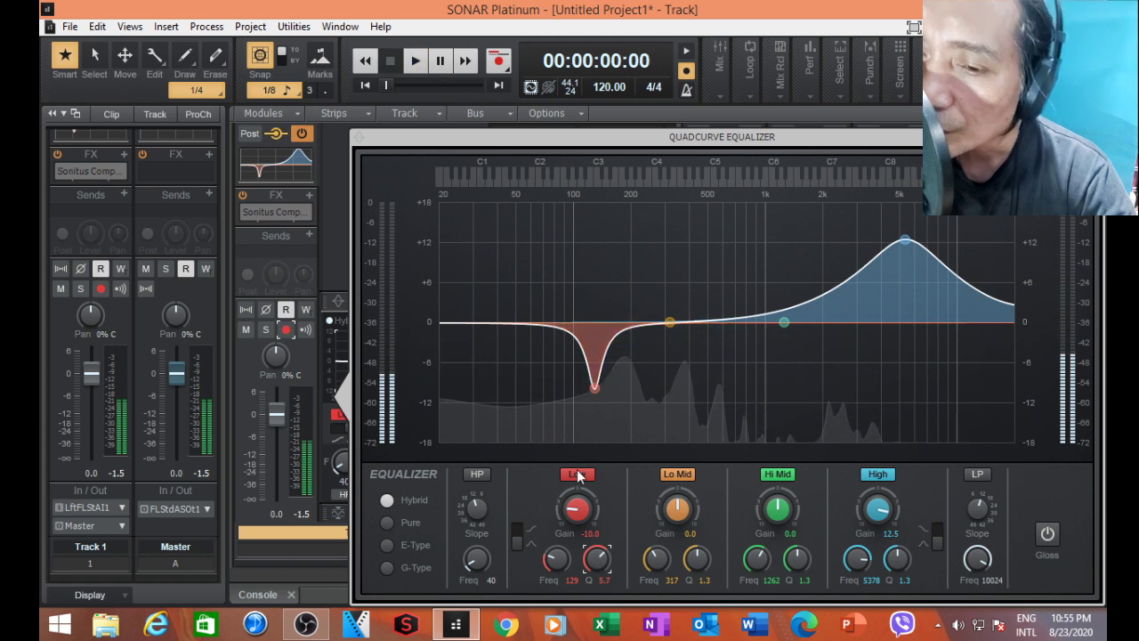
Reset the Low band to 0.0 gain and Q 1.3 and the High gain to 0.0, and enable the HP and LP filters.
scroll(597, 559, "down", 6)
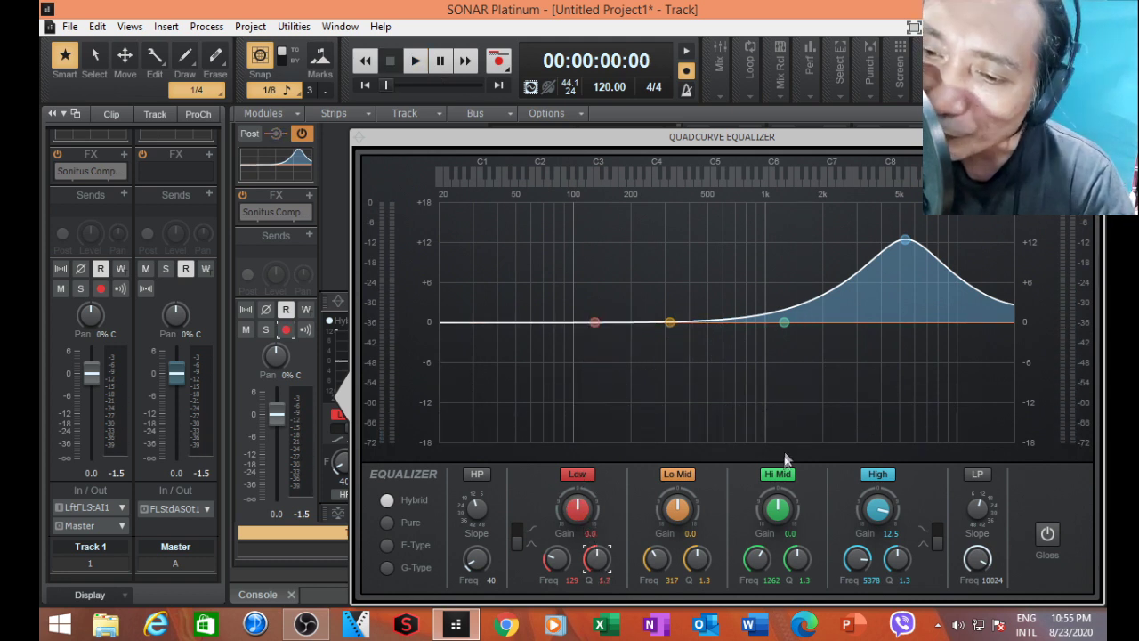
double_click(879, 515)
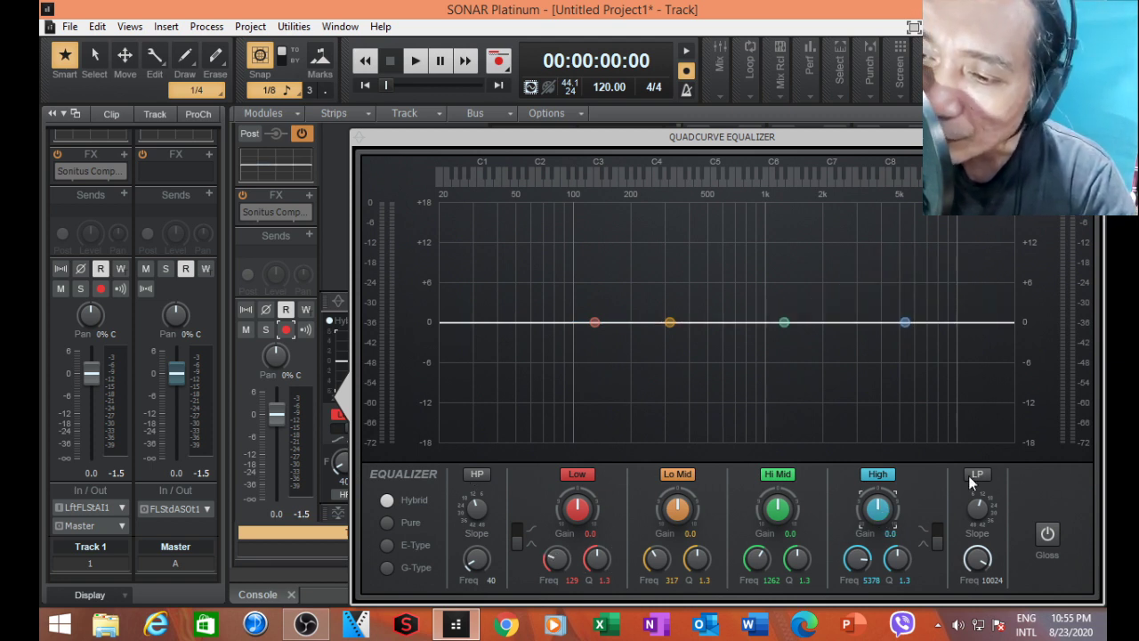
left_click(478, 473)
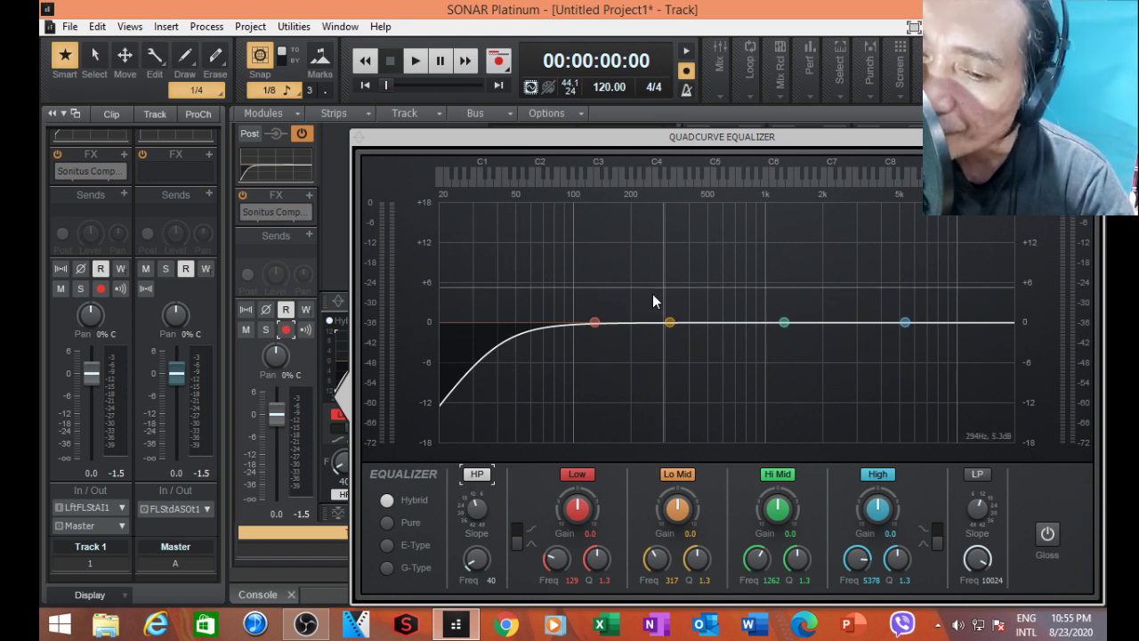
left_click(978, 477)
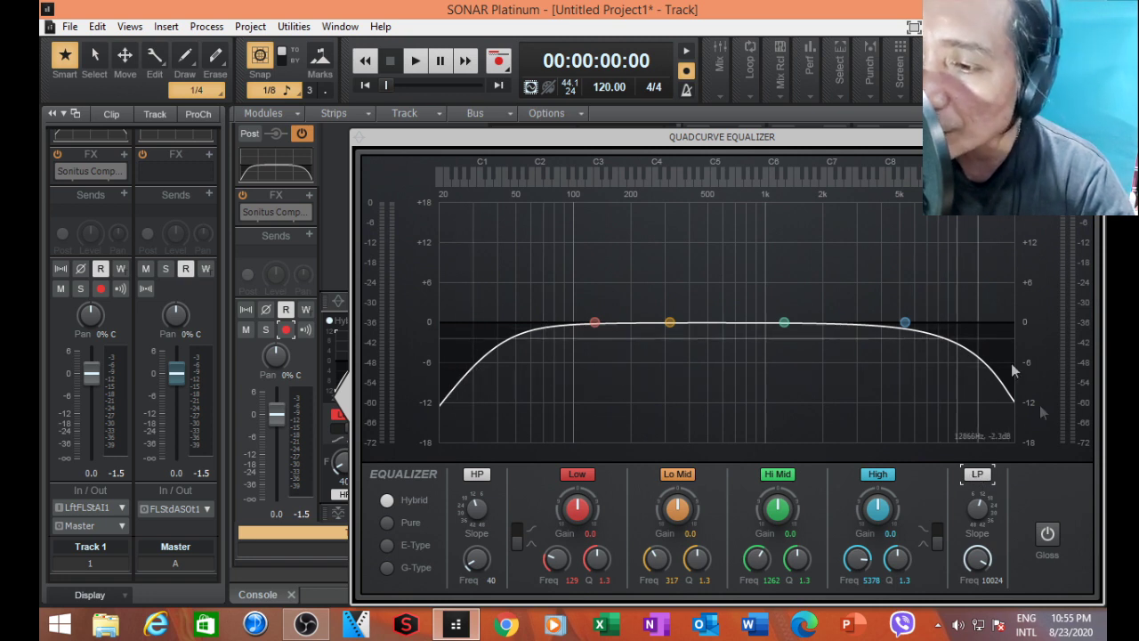
Try a gentler HP filter slope and restore it, and play the take with the HP and LP filters enabled.
mouse_move(476, 558)
left_mouse_down()
mouse_move(476, 523)
mouse_move(472, 560)
left_mouse_up()
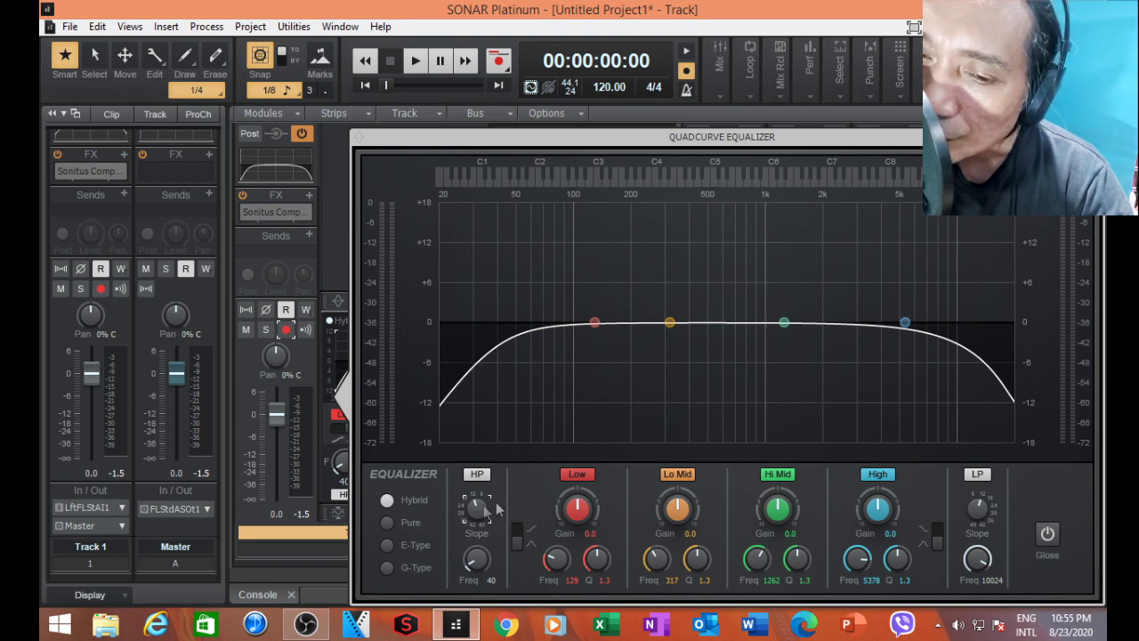
left_click_drag(478, 505, 478, 512)
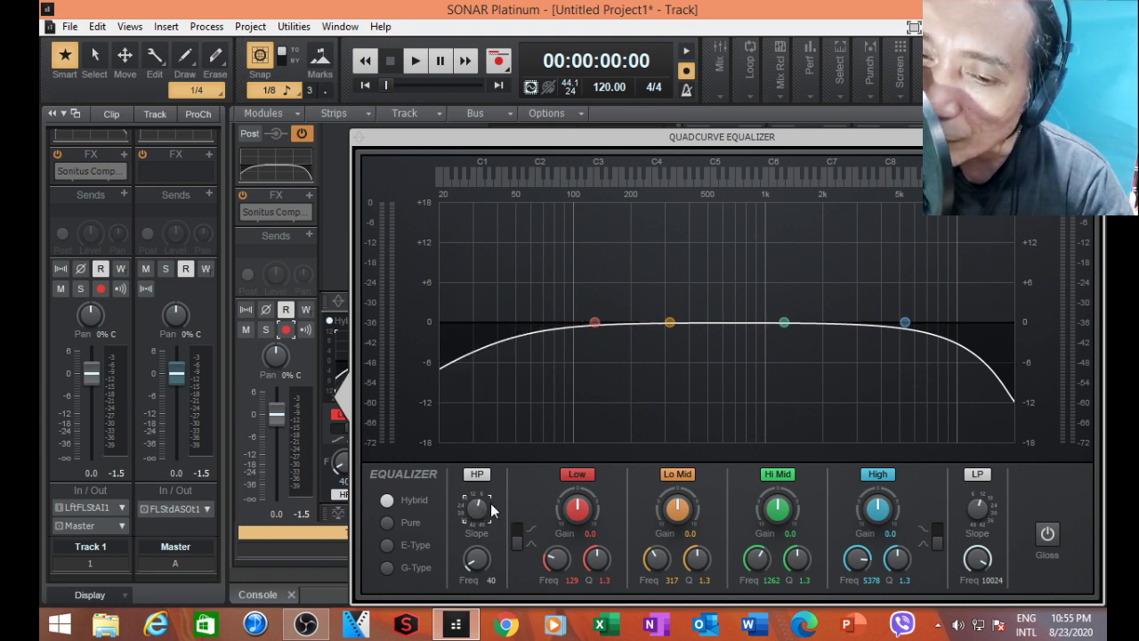
left_click_drag(477, 511, 477, 500)
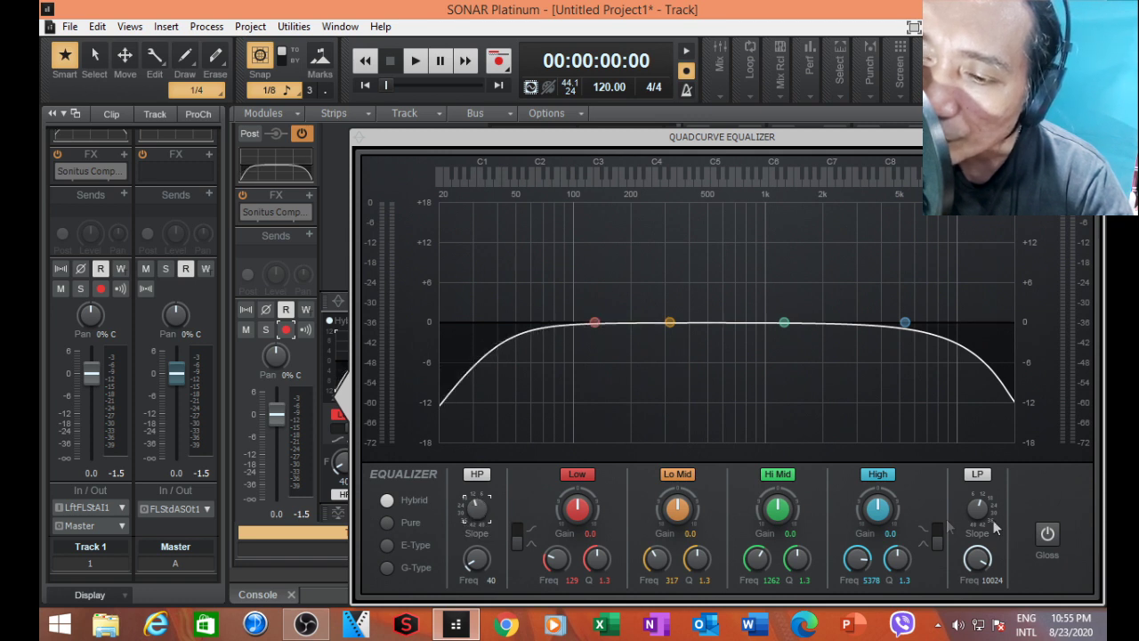
left_click_drag(976, 512, 975, 512)
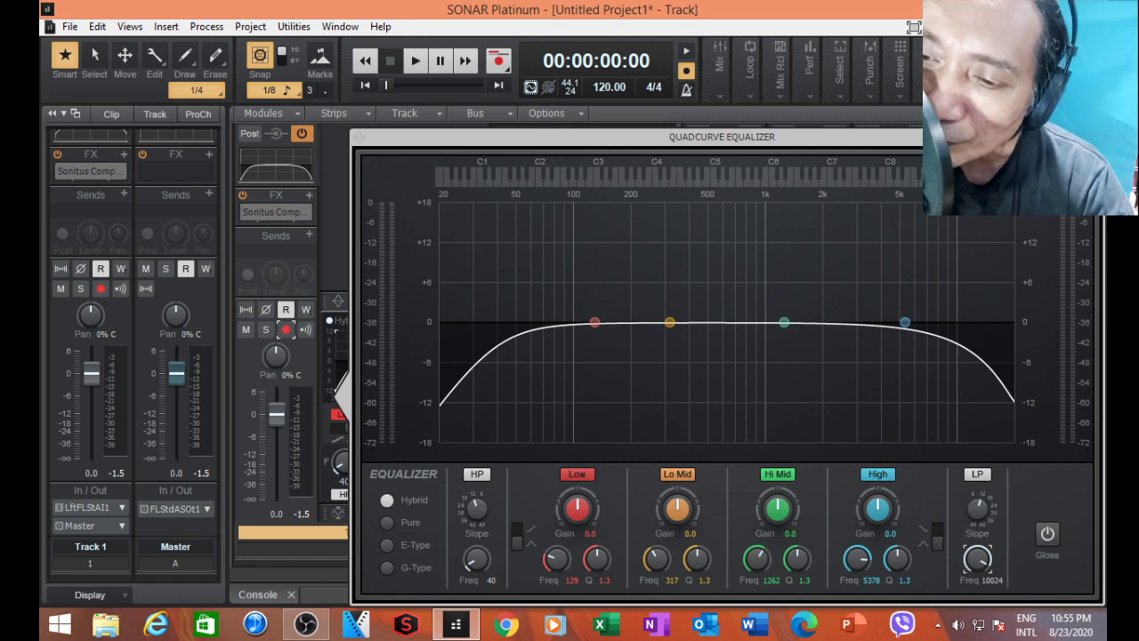
left_click_drag(977, 559, 977, 551)
key("space")
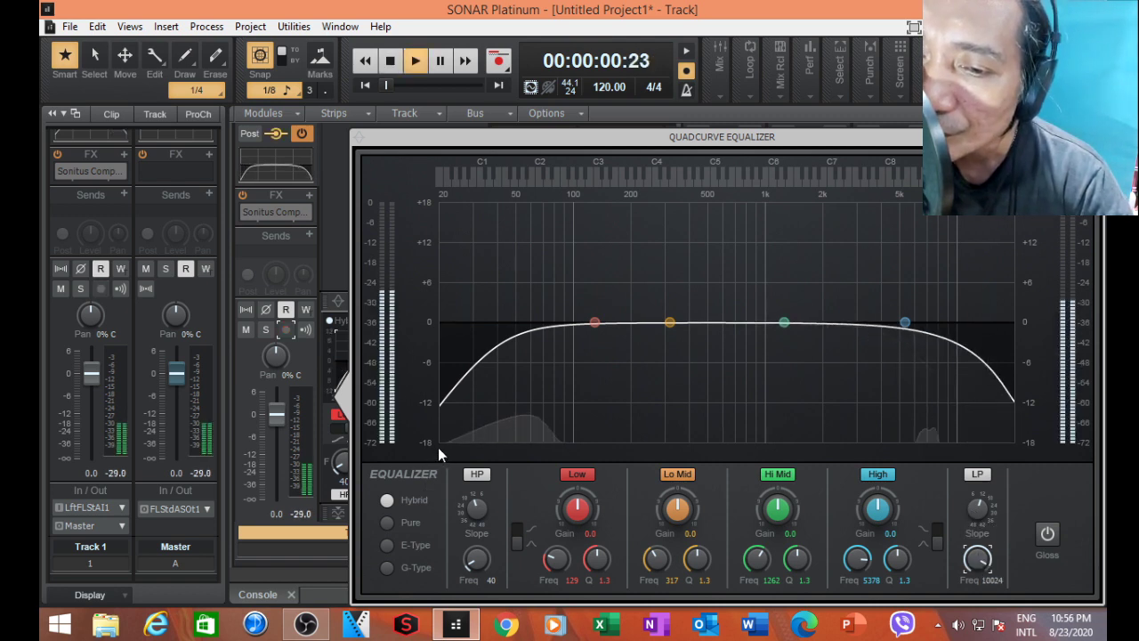
key("space")
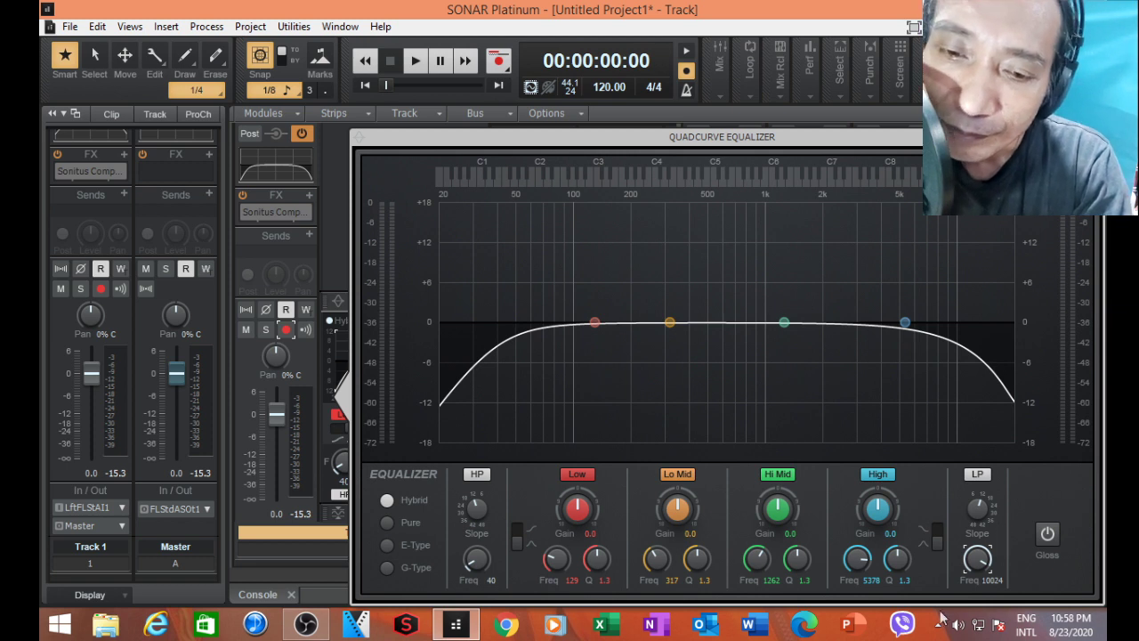
Switch the equalizer to E-Type and G-Type to show the modes, and return it to Hybrid.
left_click(384, 548)
left_click(387, 567)
left_click(387, 501)
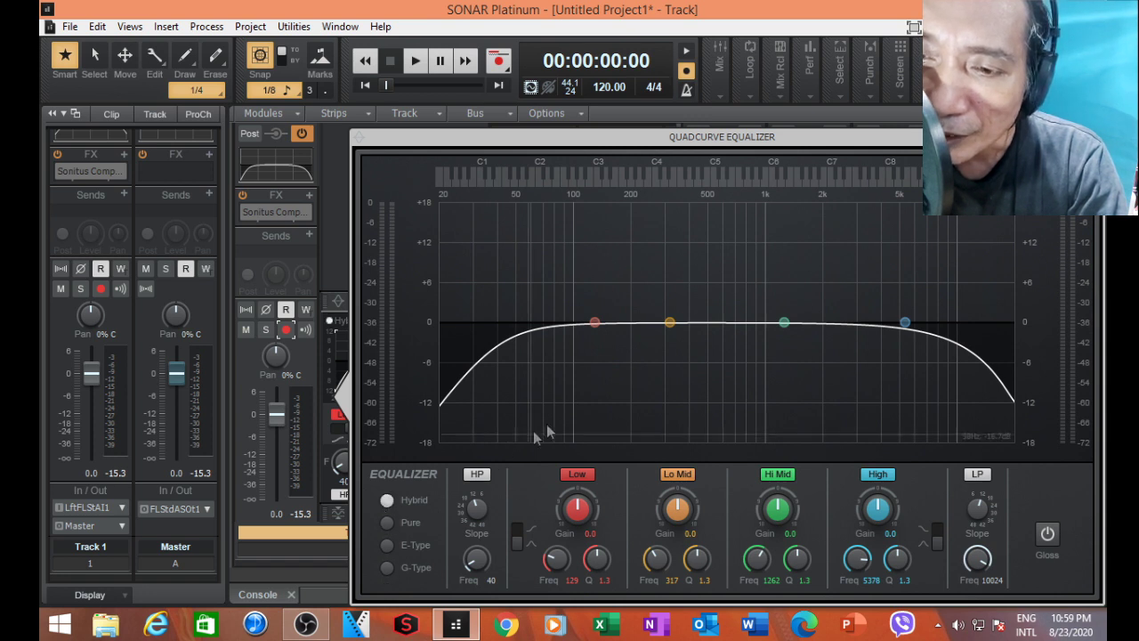
Cut the Lo Mid band to -4.7 gain at 338 Hz and boost the Hi Mid band to 5.0 at 1282 Hz.
left_click_drag(670, 323, 674, 353)
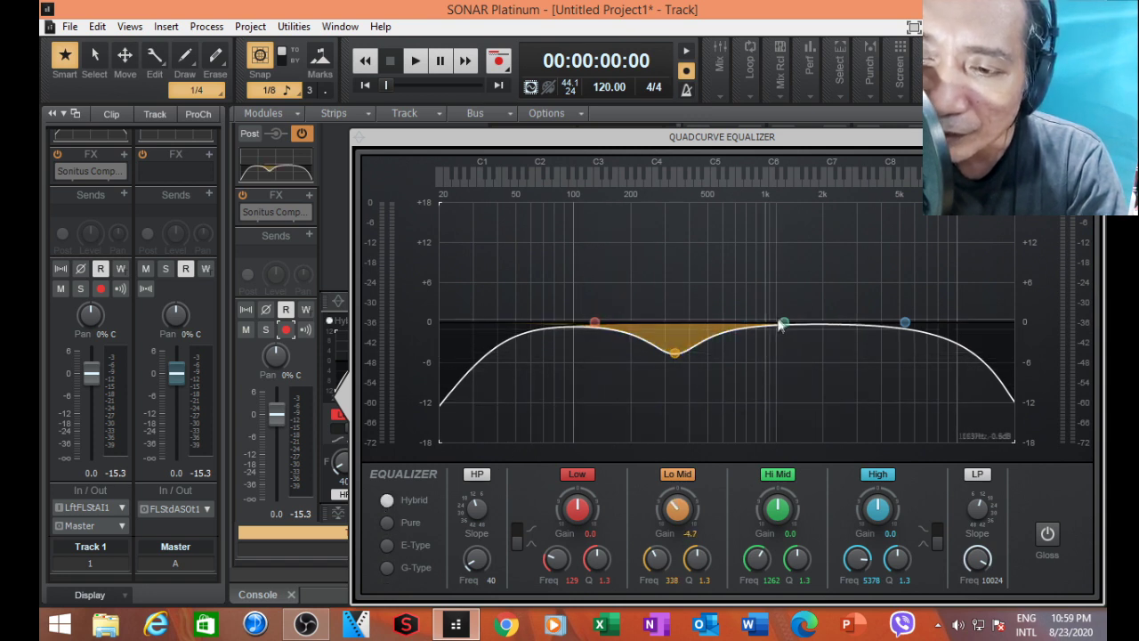
left_click_drag(784, 323, 786, 288)
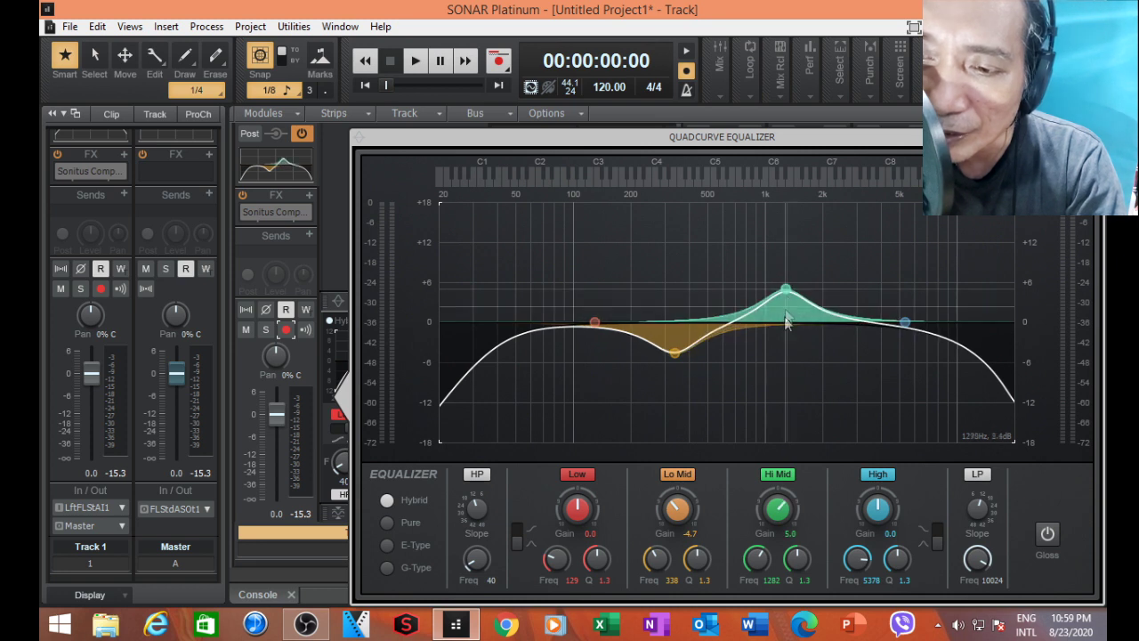
Compare the curve shapes of the Pure, E-Type and Hybrid equalizer modes, and return to Hybrid.
left_click(390, 522)
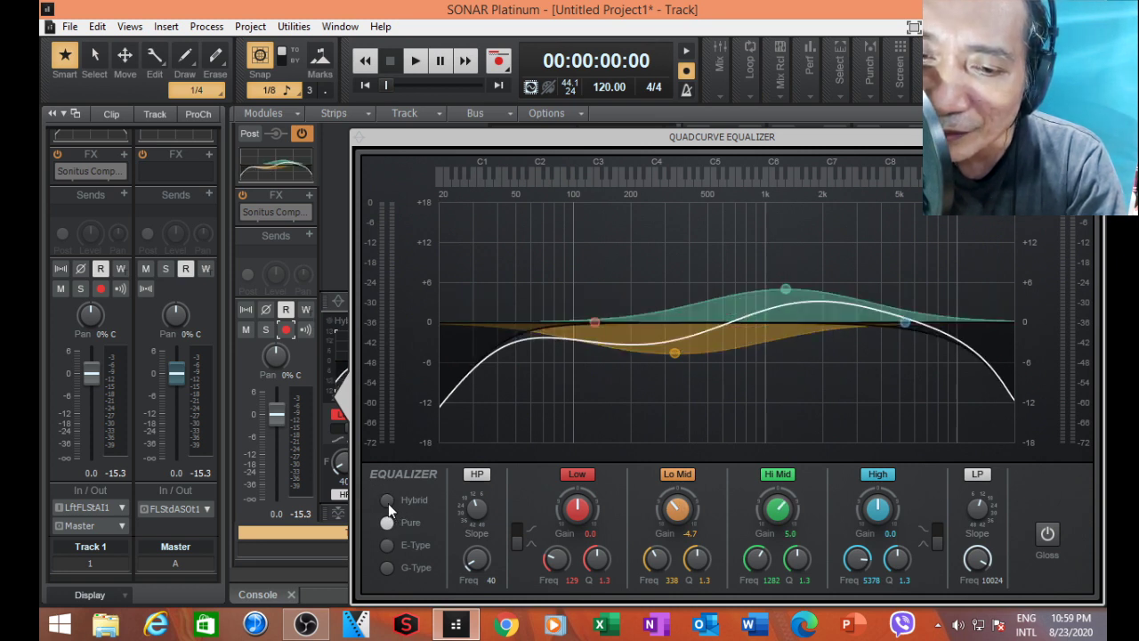
left_click(388, 501)
left_click(388, 522)
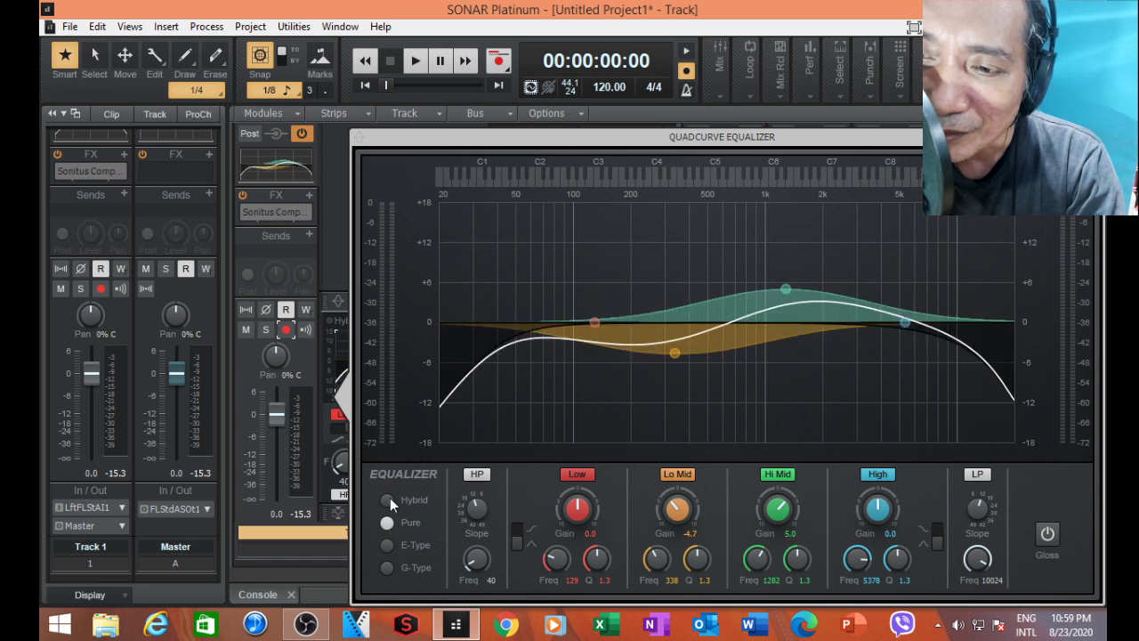
left_click(390, 499)
left_click(383, 542)
left_click(387, 522)
left_click(387, 499)
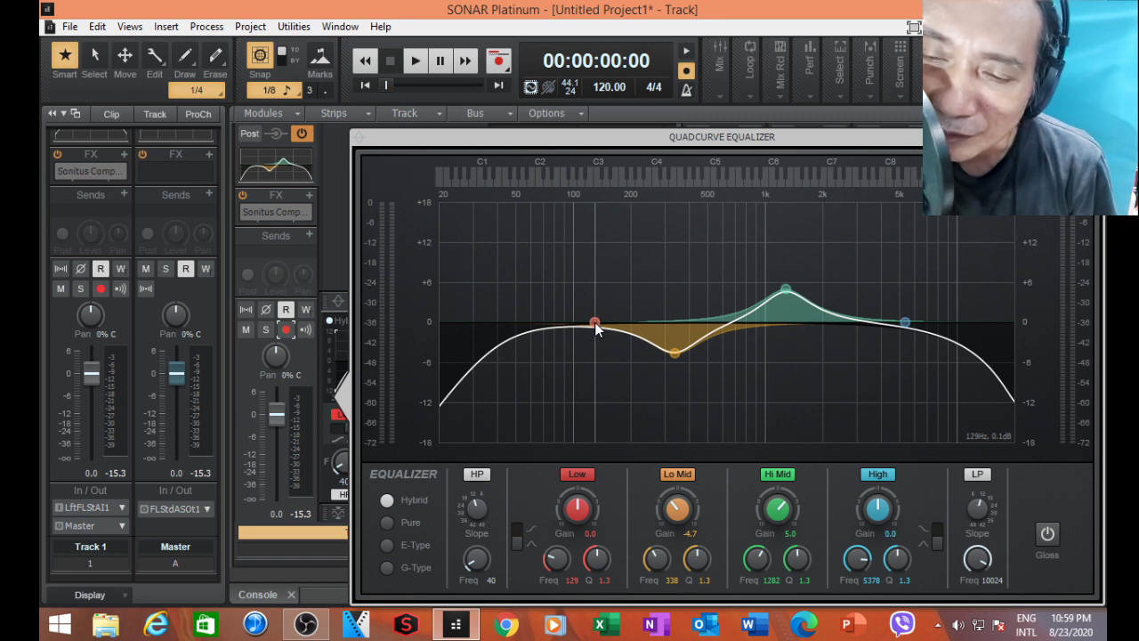
Boost the Low band to 1.8 gain at 124 Hz, and reset the Low and Lo Mid gains to 0.0.
mouse_move(595, 322)
left_mouse_down()
mouse_move(585, 313)
mouse_move(602, 274)
mouse_move(592, 311)
left_mouse_up()
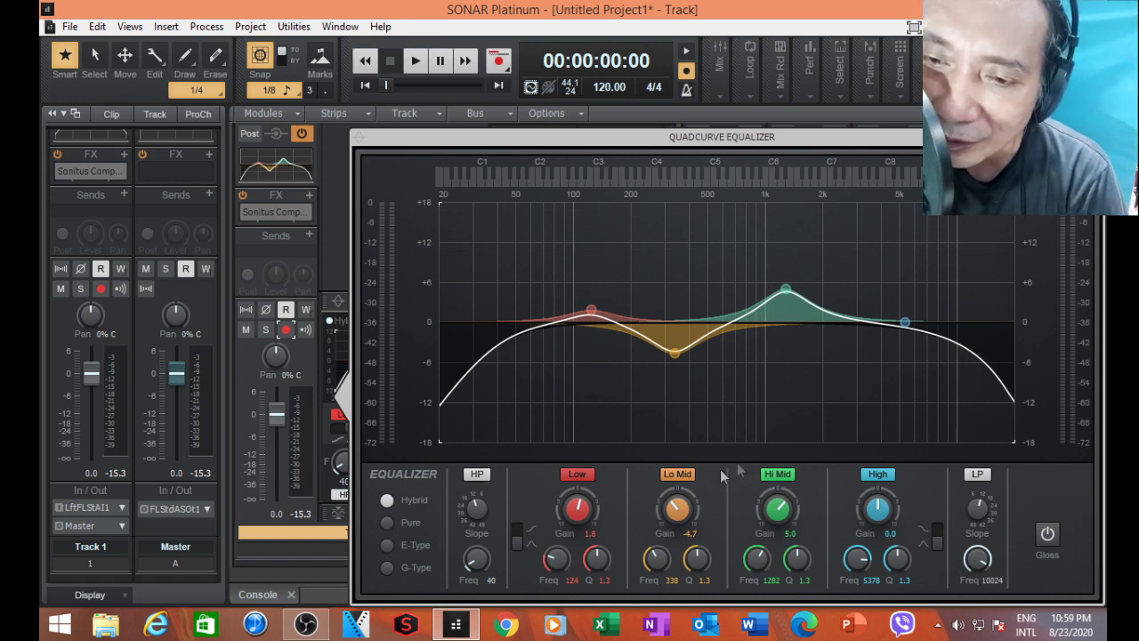
double_click(585, 512)
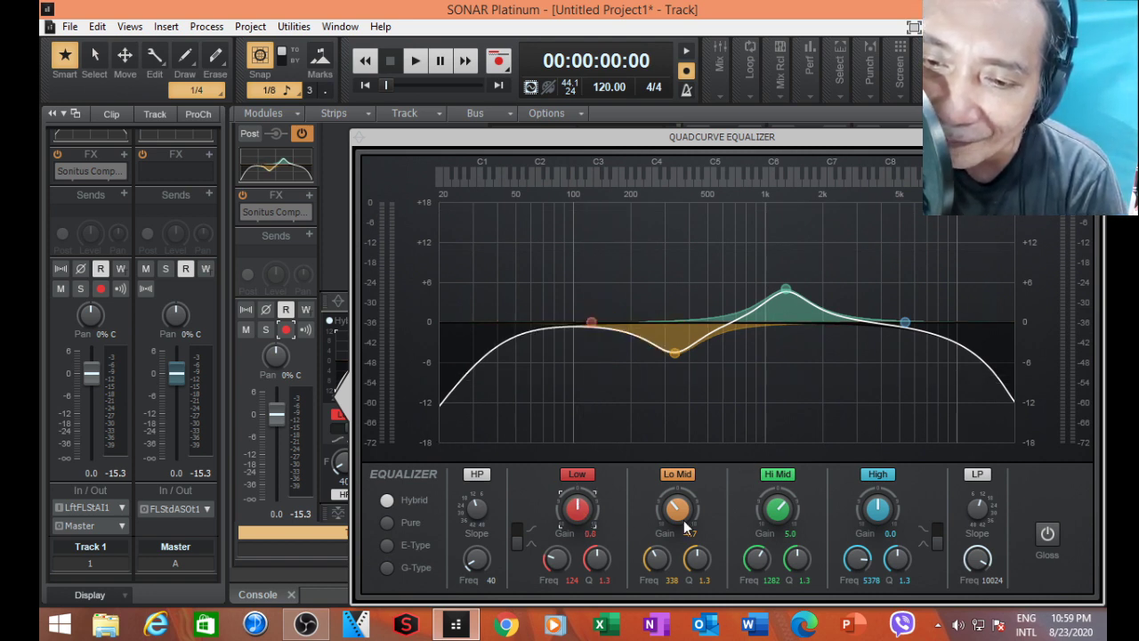
double_click(683, 523)
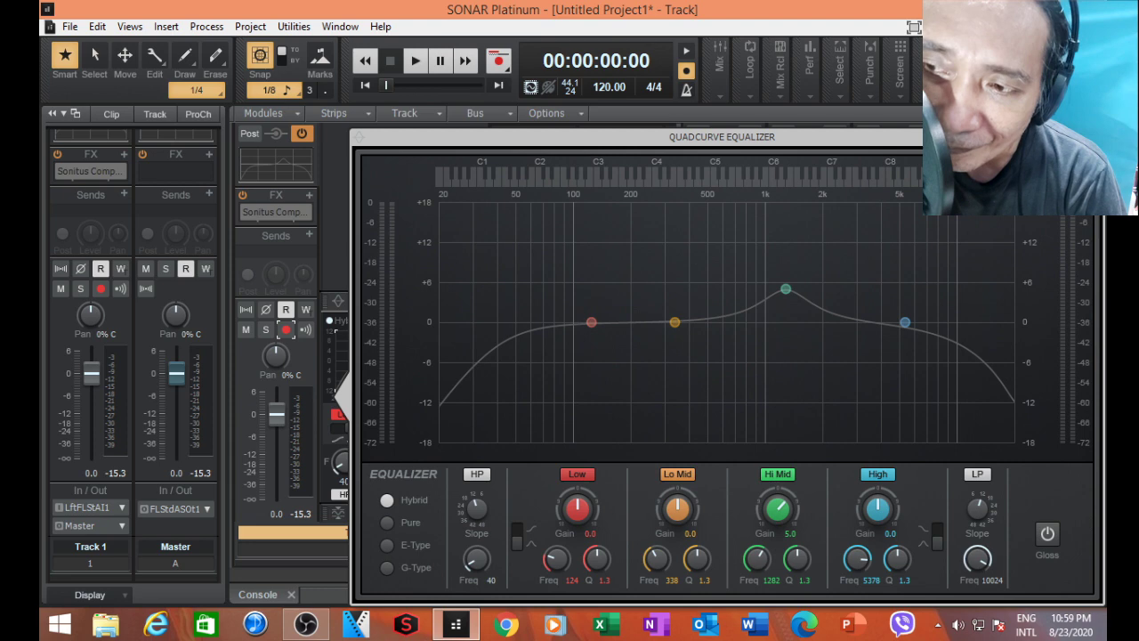
Close the equalizer window, switch Track 1's EQ module on to recheck its expanded view, and switch the module off again.
left_click(1093, 136)
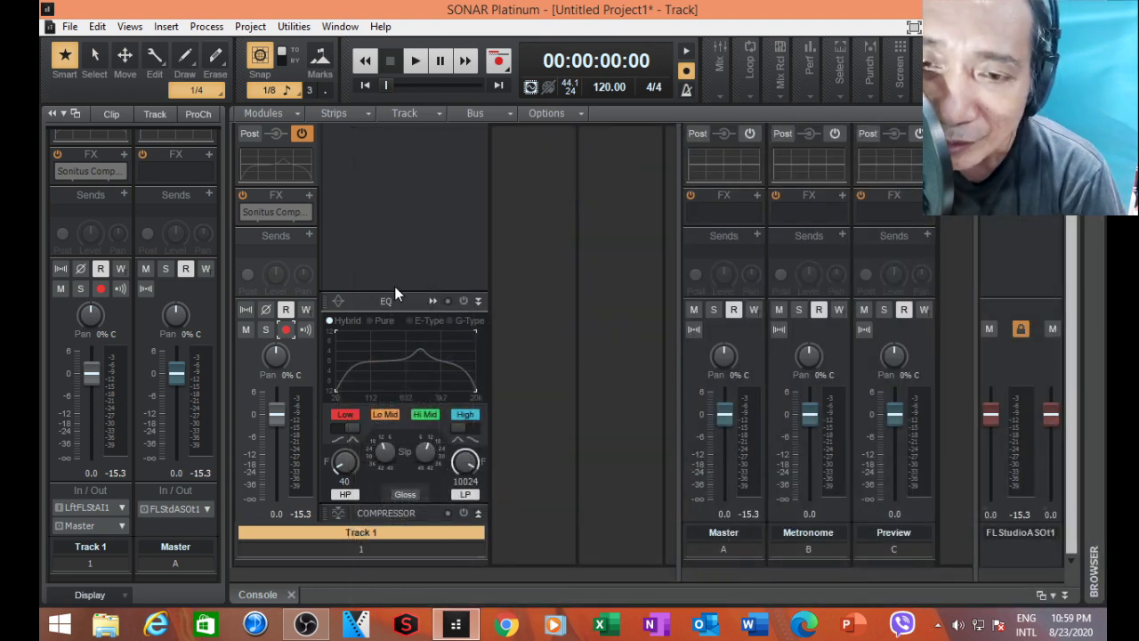
left_click(463, 302)
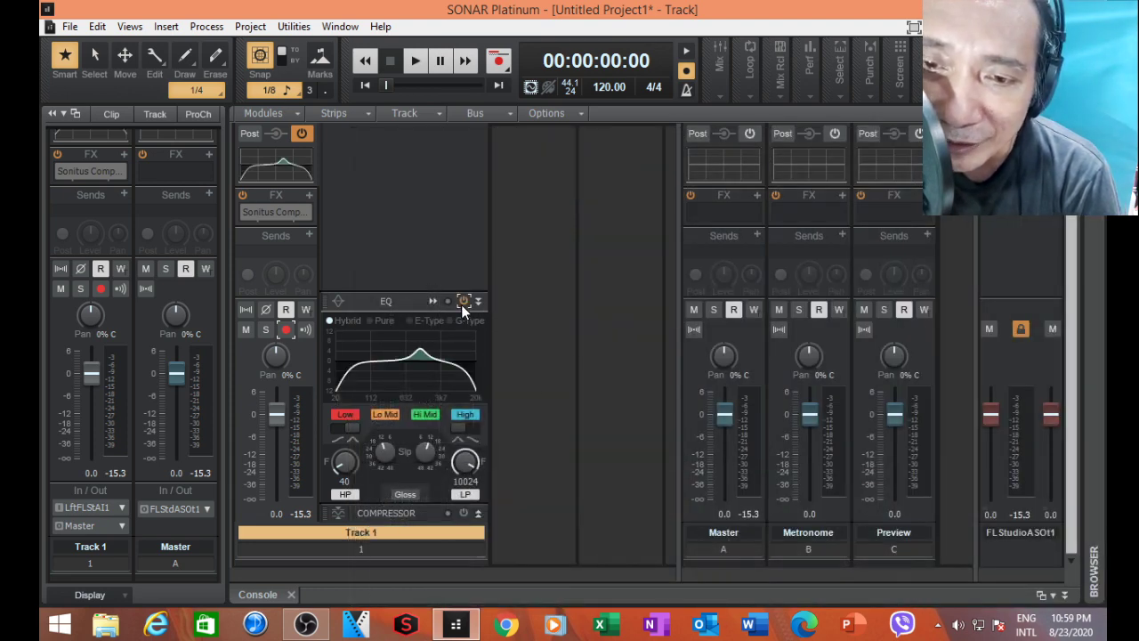
left_click(434, 303)
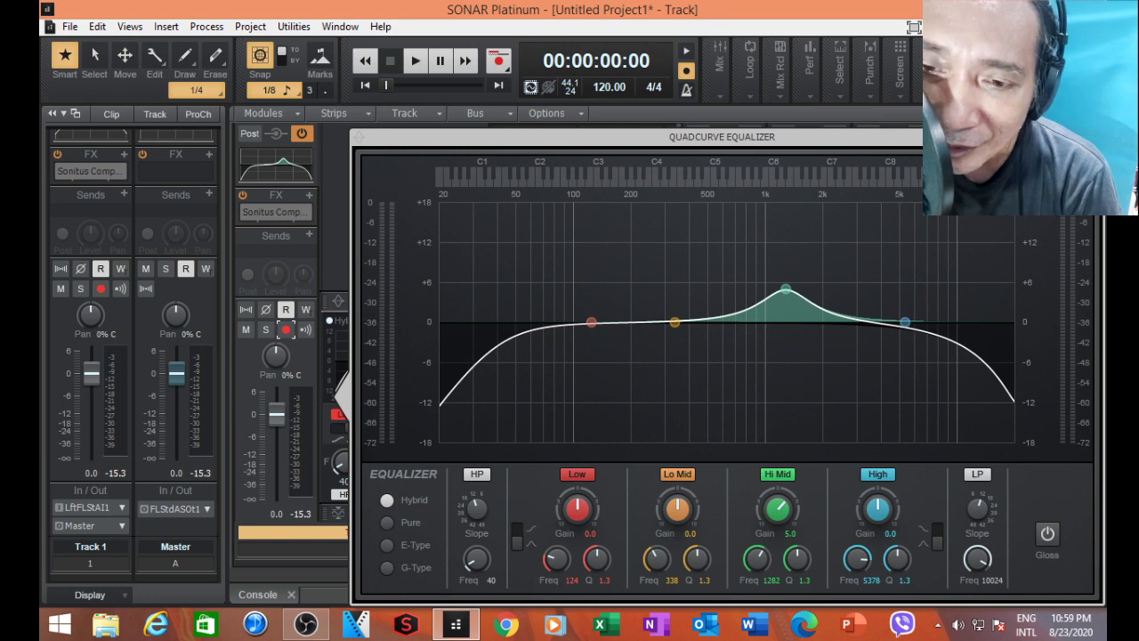
left_click(1092, 136)
left_click(462, 302)
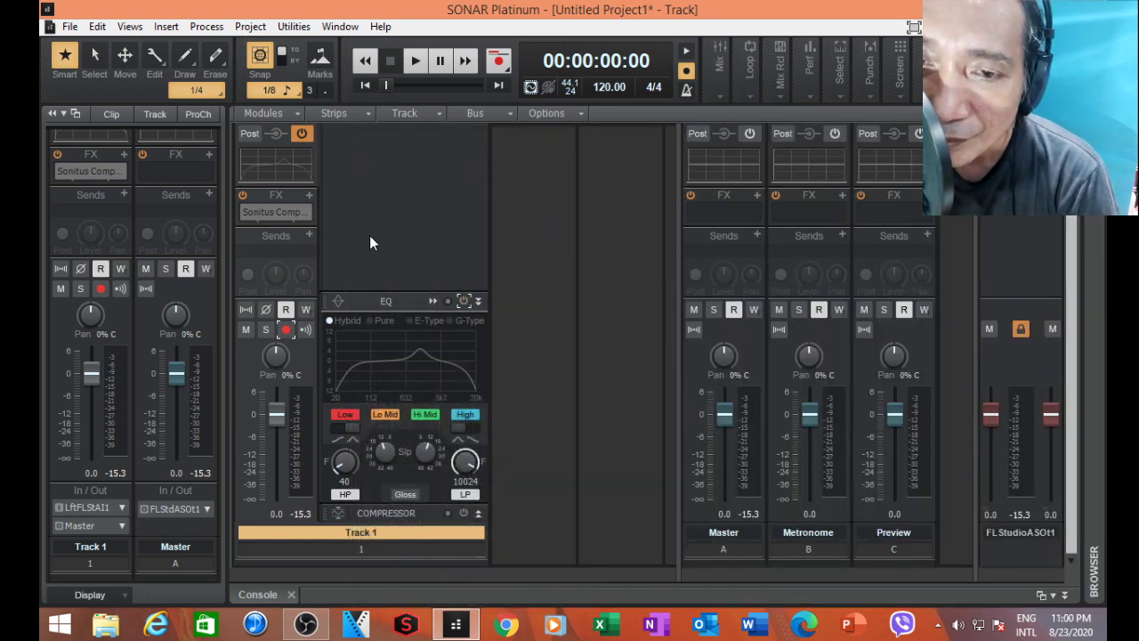
Collapse Track 1's ProChannel and delete the Sonitus Compressor from the track's FX rack.
scroll(370, 235, "up", 2)
left_click(310, 173)
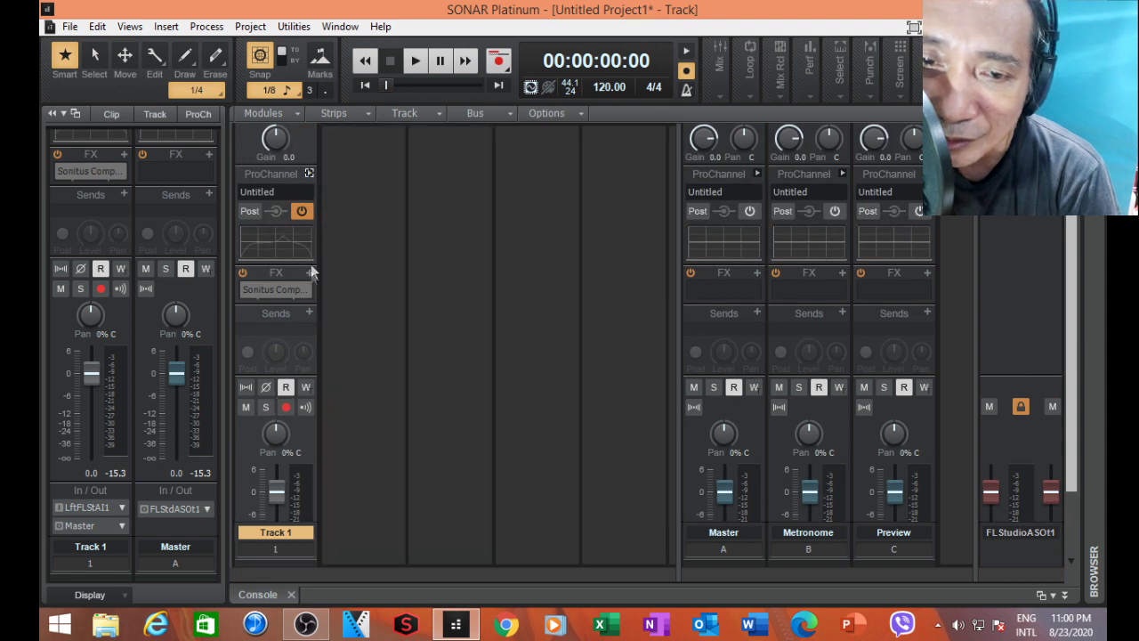
right_click(285, 297)
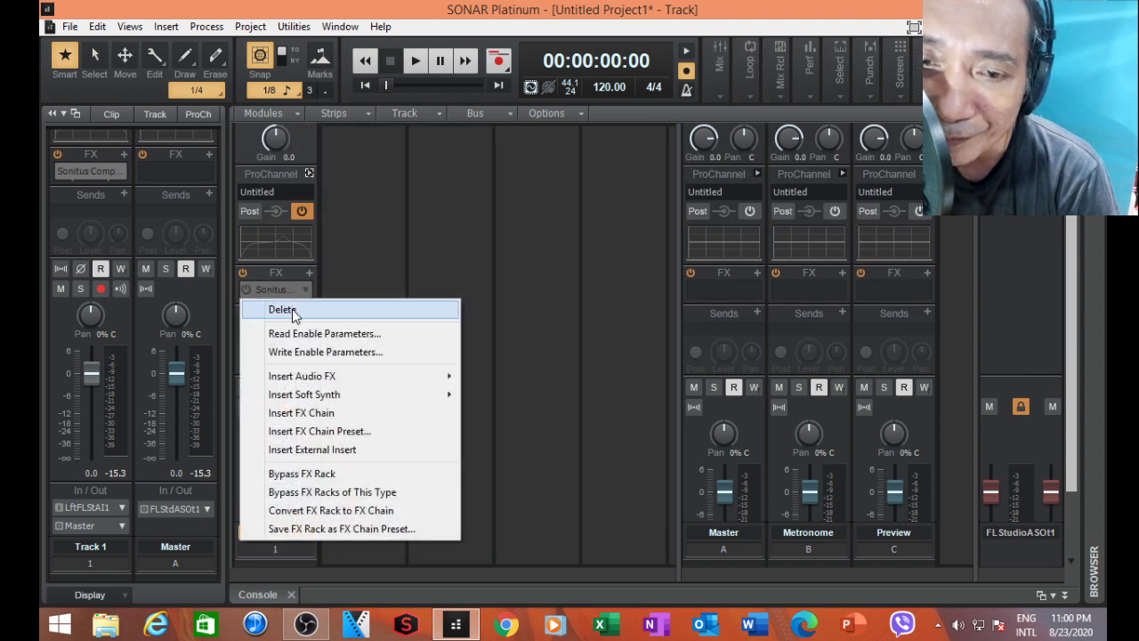
left_click(292, 309)
Insert the DirectX Graphic EQ effect into Track 1's FX rack.
left_click(310, 275)
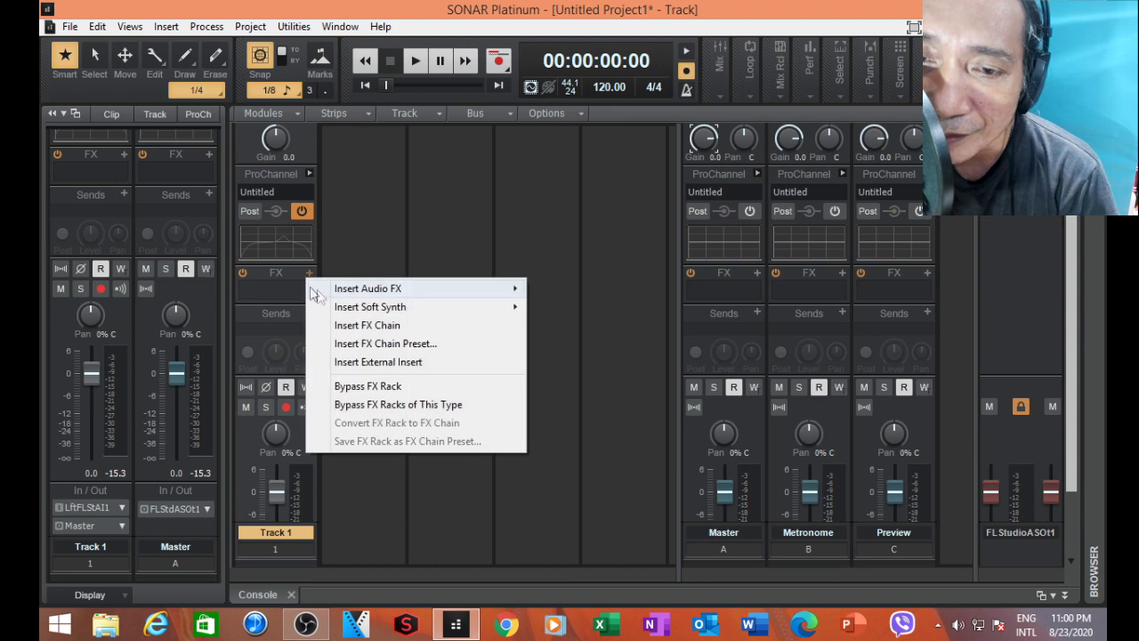
mouse_move(418, 292)
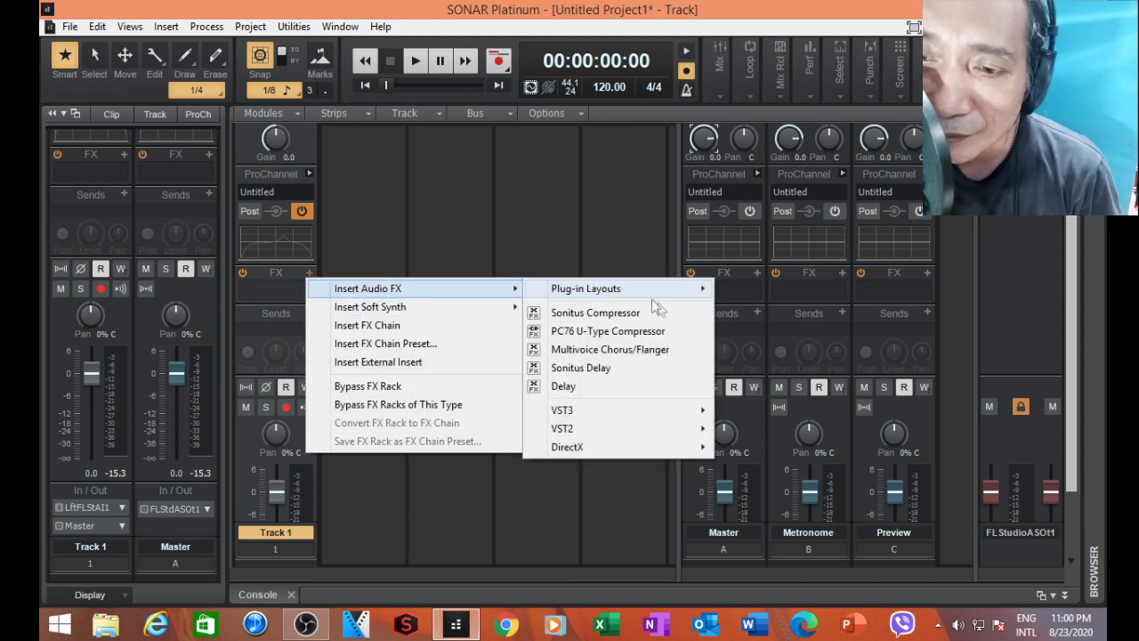
mouse_move(635, 450)
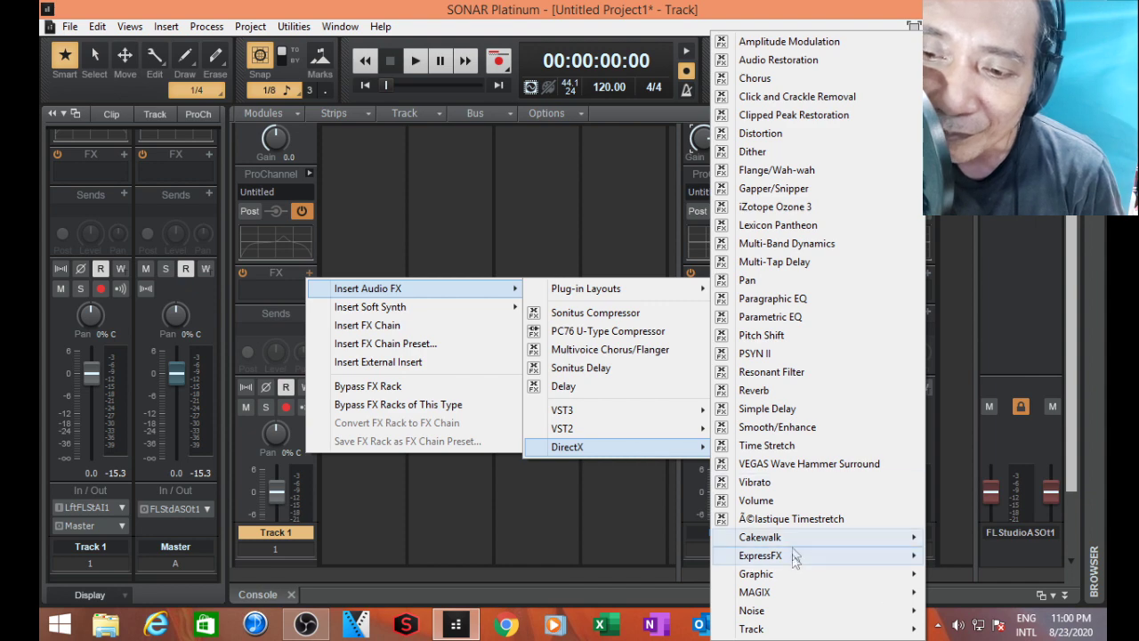
mouse_move(797, 583)
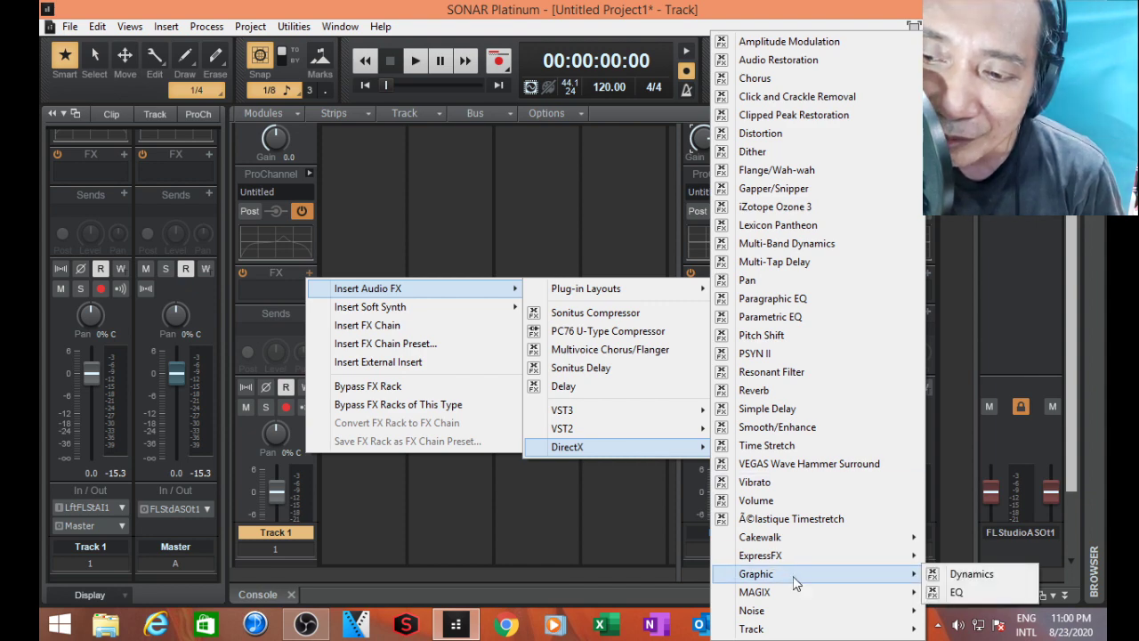
left_click(956, 593)
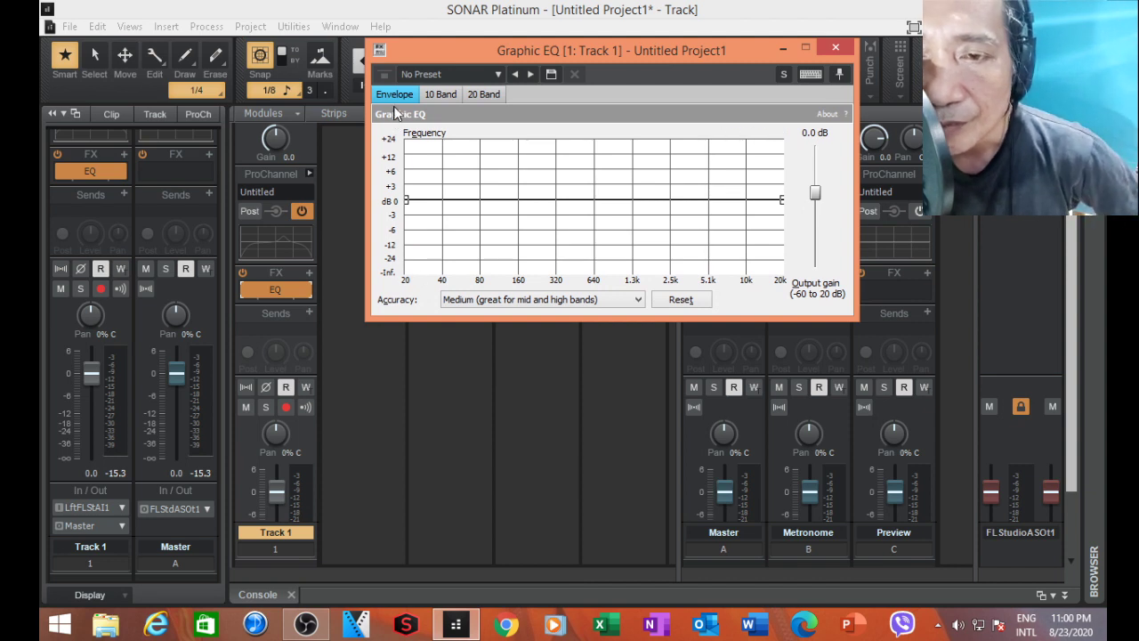
Compare the Graphic EQ's 10 Band, 20 Band and Envelope views.
left_click(451, 96)
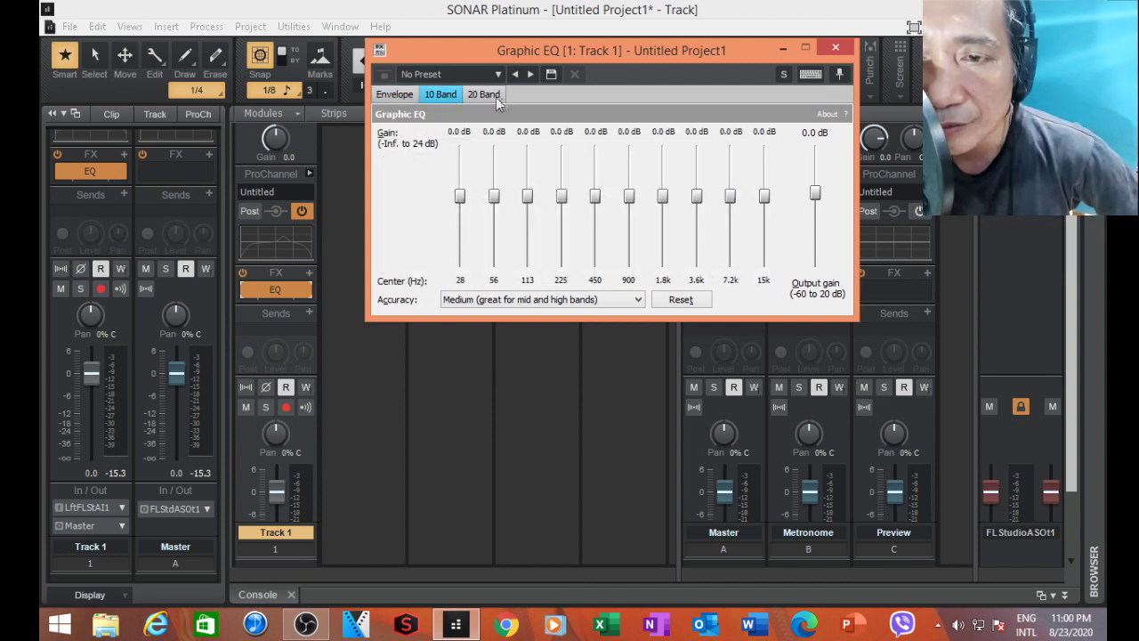
left_click(491, 98)
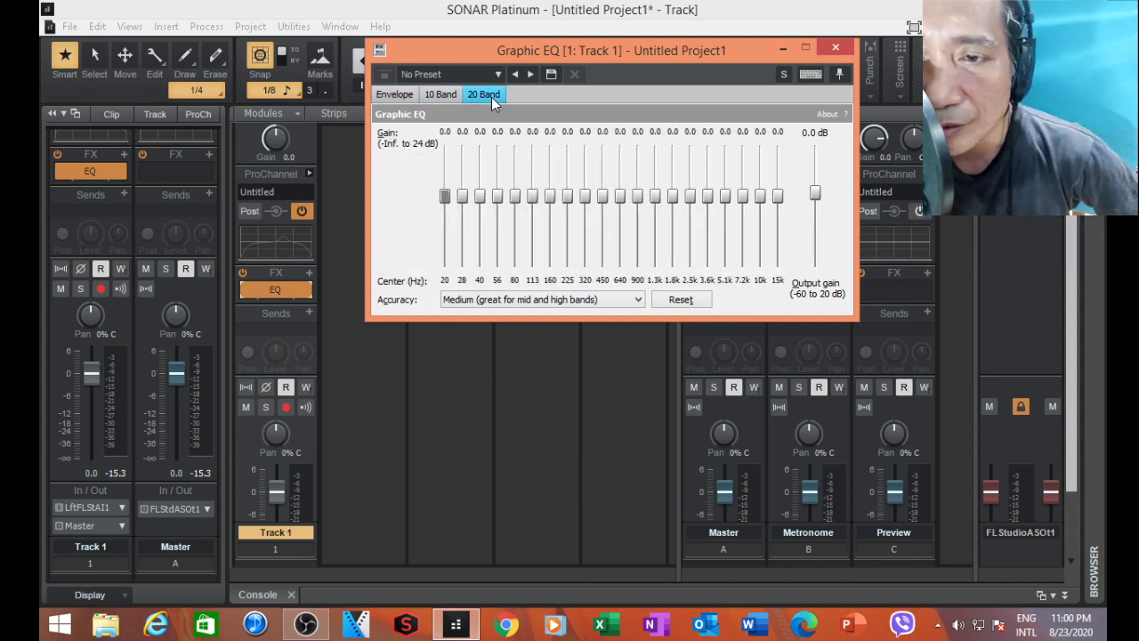
left_click(396, 96)
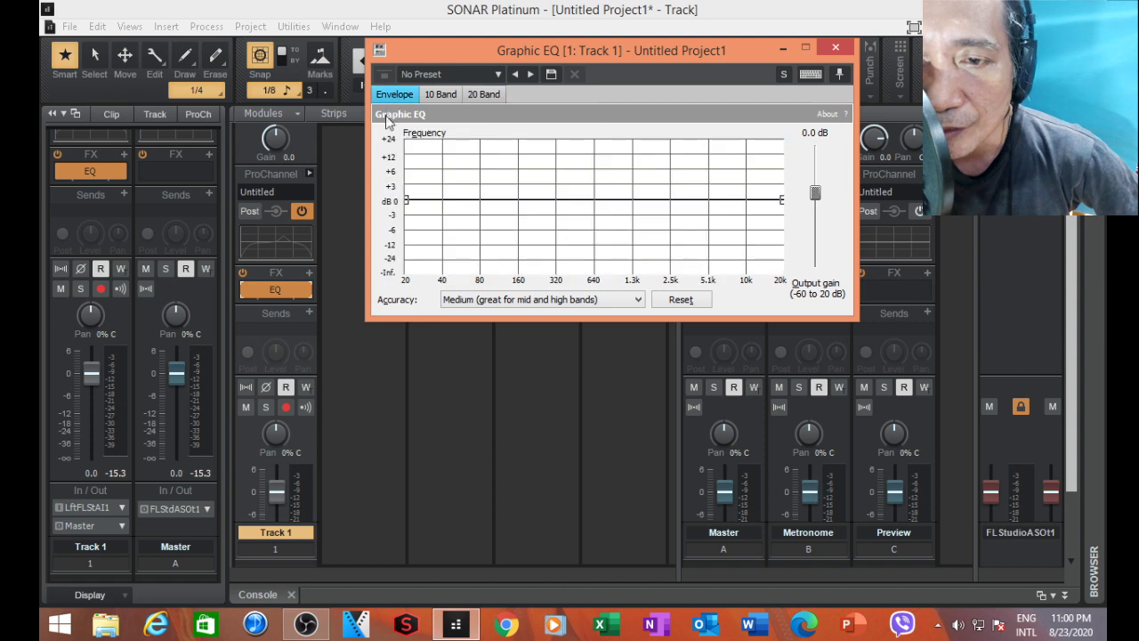
left_click(431, 96)
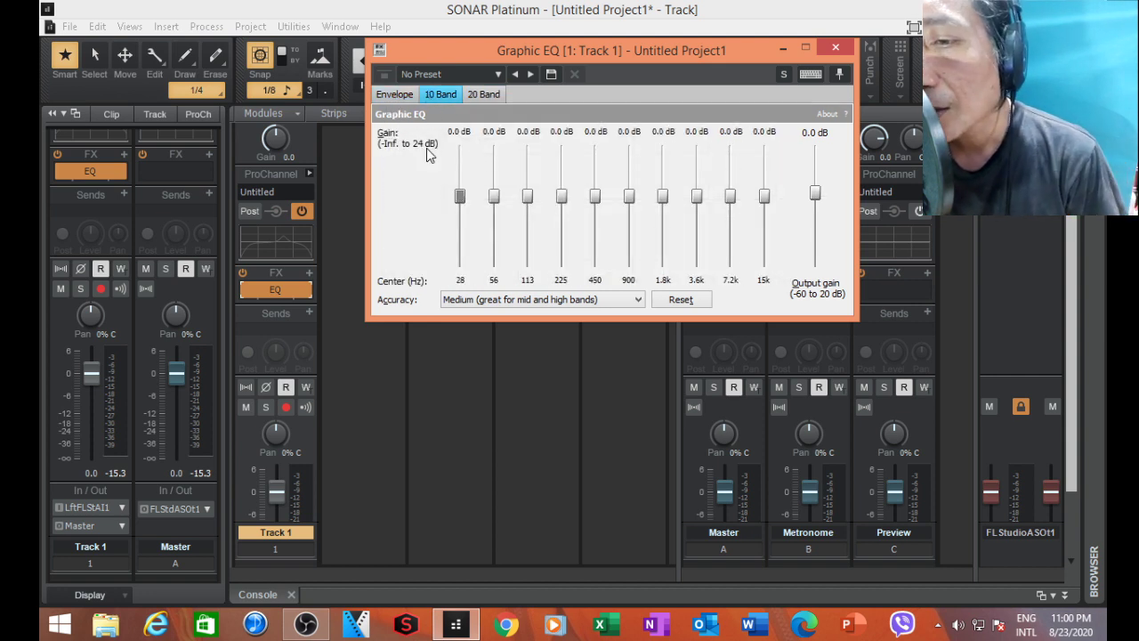
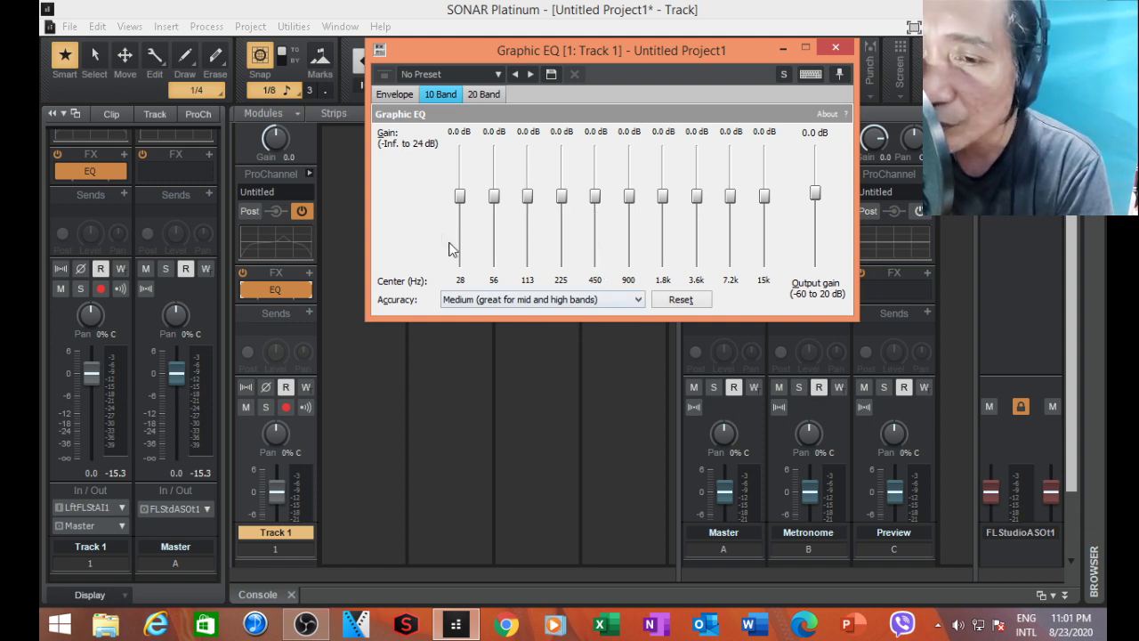
left_click(526, 201)
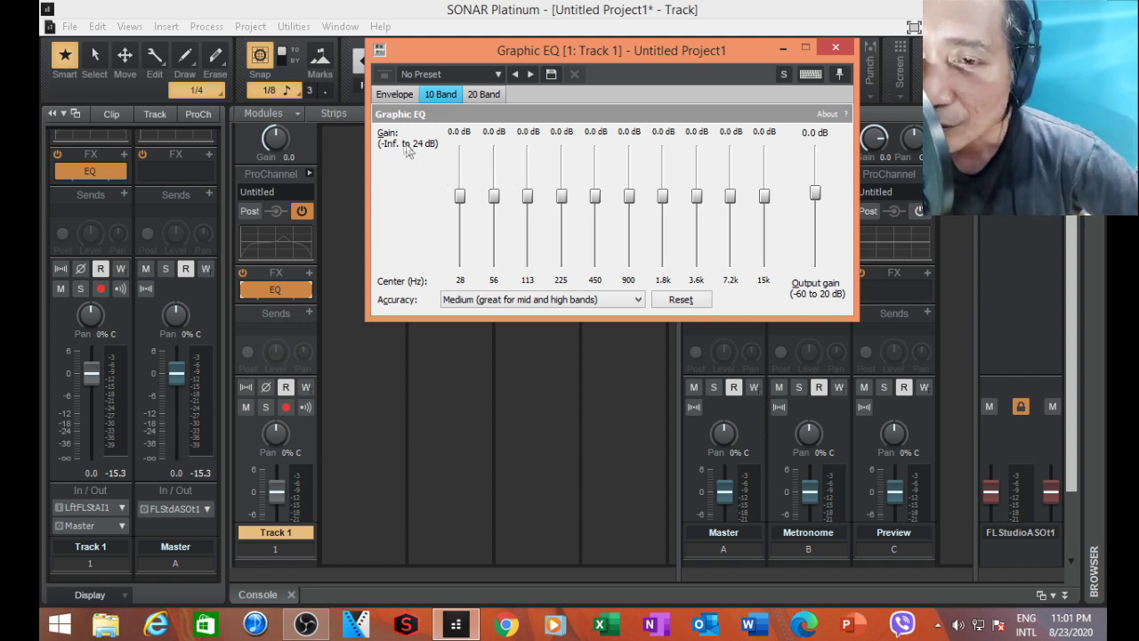
left_click(396, 96)
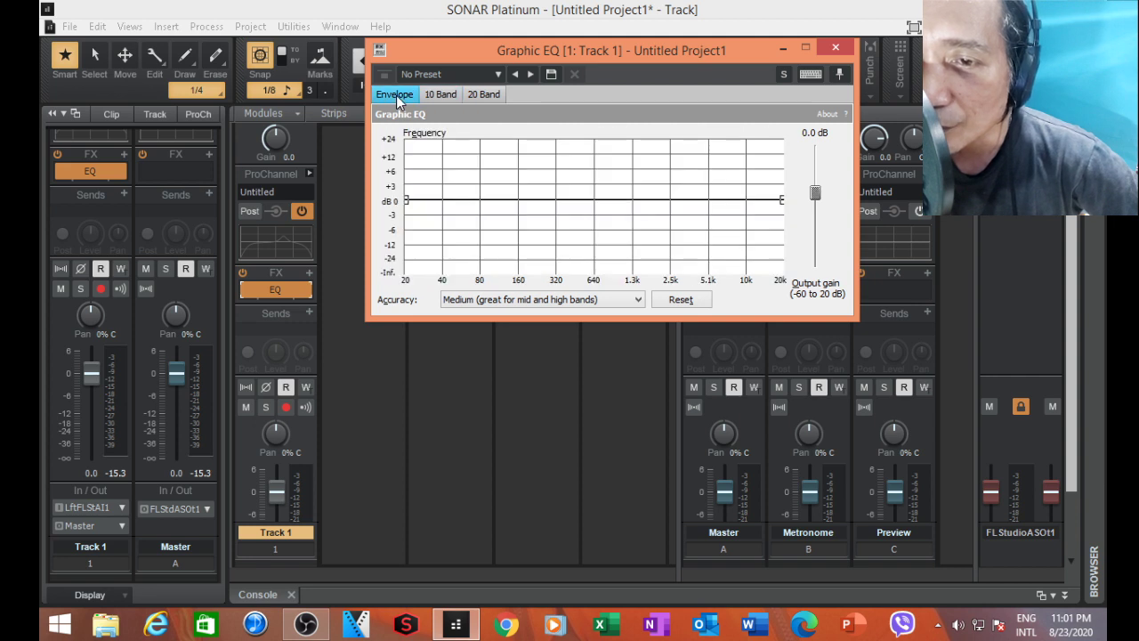
In the 10 Band view, set the 450 Hz and 1.8k gains to 4.4 dB and the 900 Hz gain to -11.8 dB.
left_click(440, 95)
left_click_drag(596, 200, 629, 238)
left_click_drag(662, 203, 663, 167)
Examine the adjusted curve in the Envelope, 10 Band and 20 Band views.
left_click(396, 95)
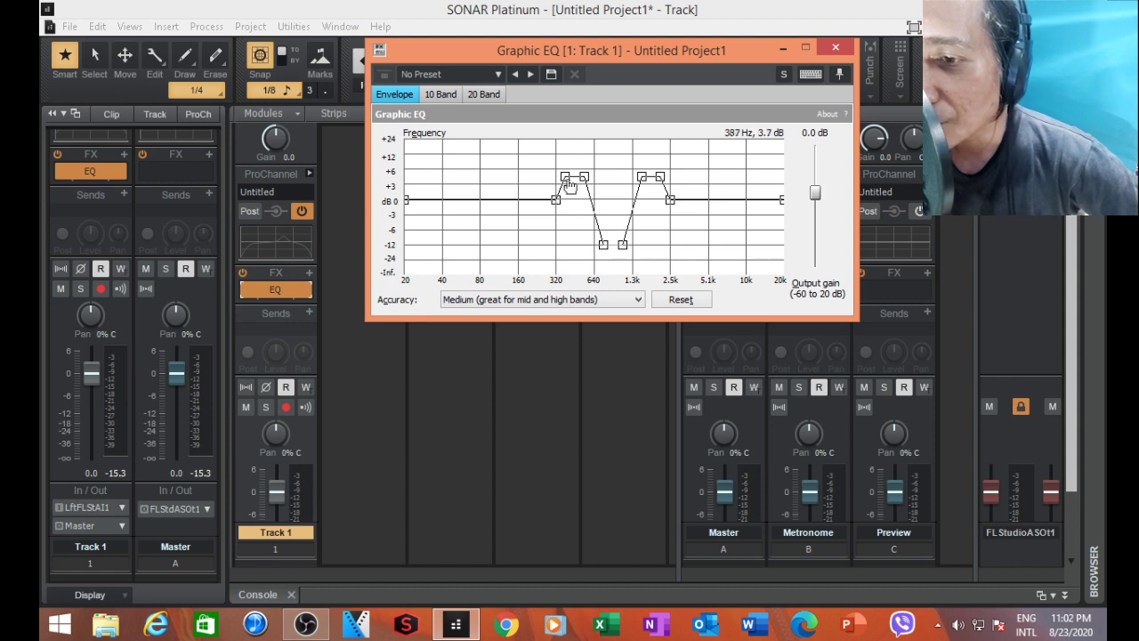
left_click_drag(603, 217, 618, 244)
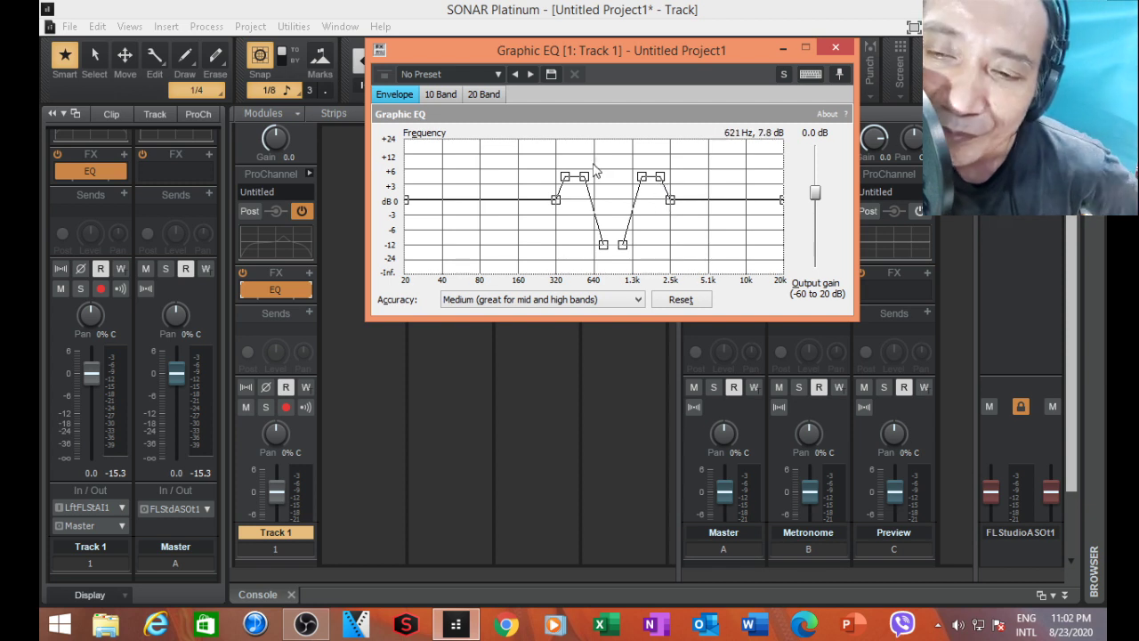
left_click(438, 95)
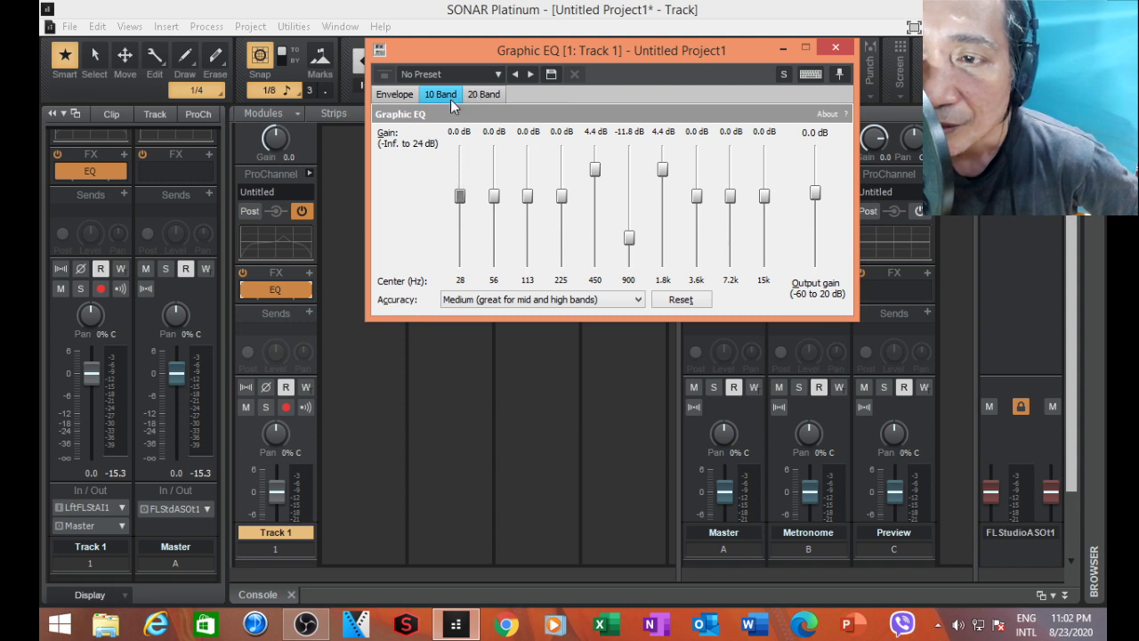
left_click(483, 94)
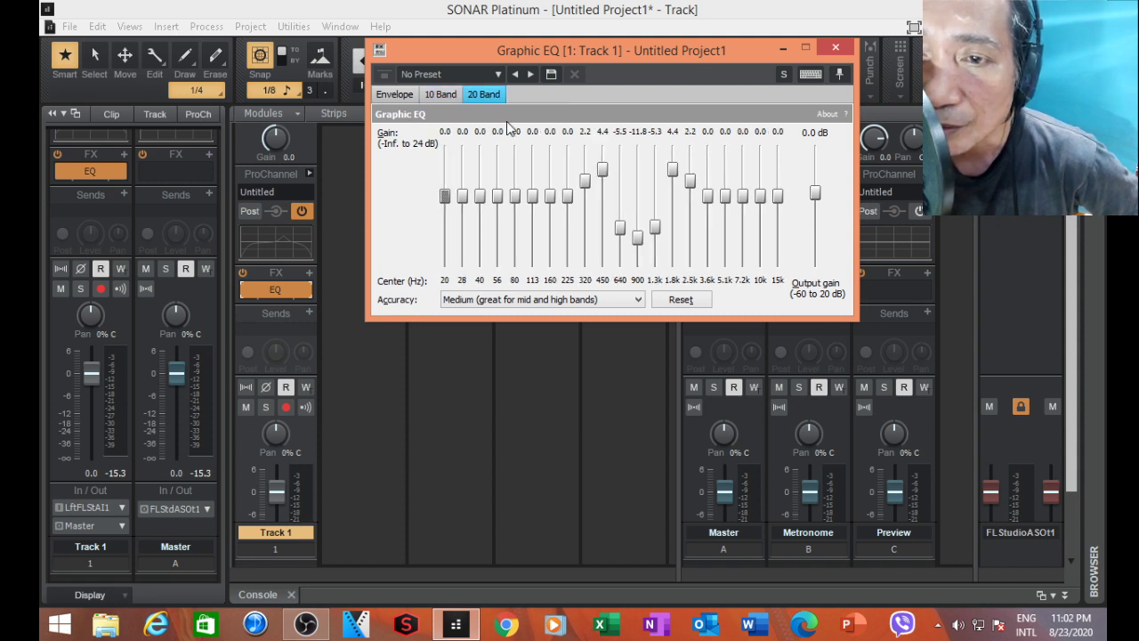
Reset every altered gain from 320 Hz to 2.5k to 0.0 in the 20 Band view.
left_click(585, 184)
left_click_drag(599, 177, 620, 196)
double_click(587, 189)
double_click(640, 235)
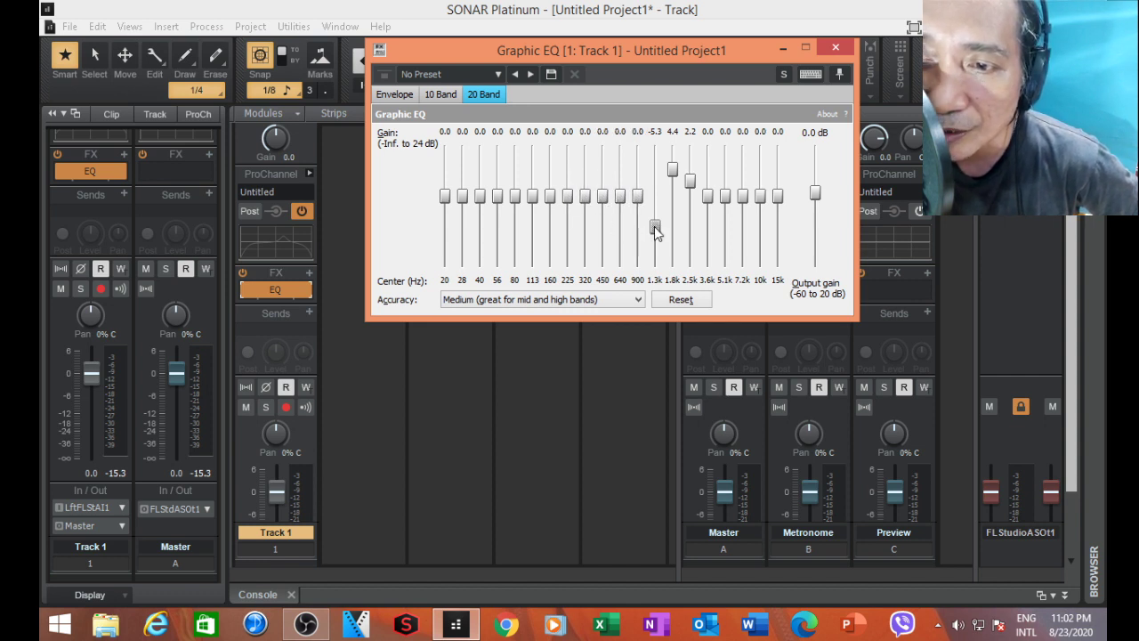
double_click(655, 227)
double_click(673, 169)
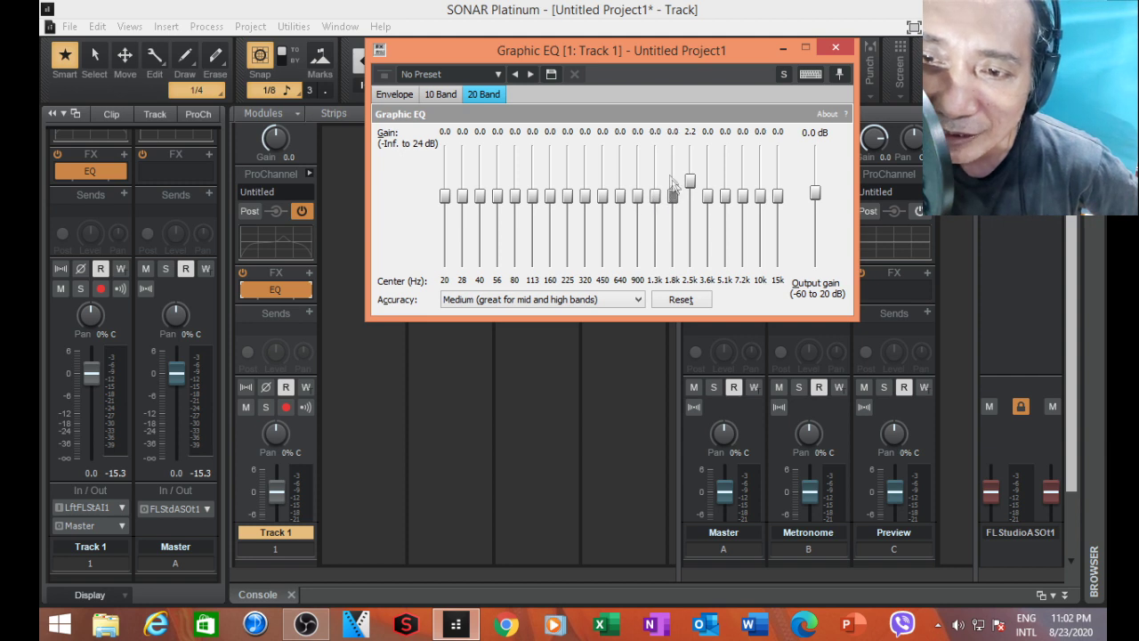
double_click(691, 182)
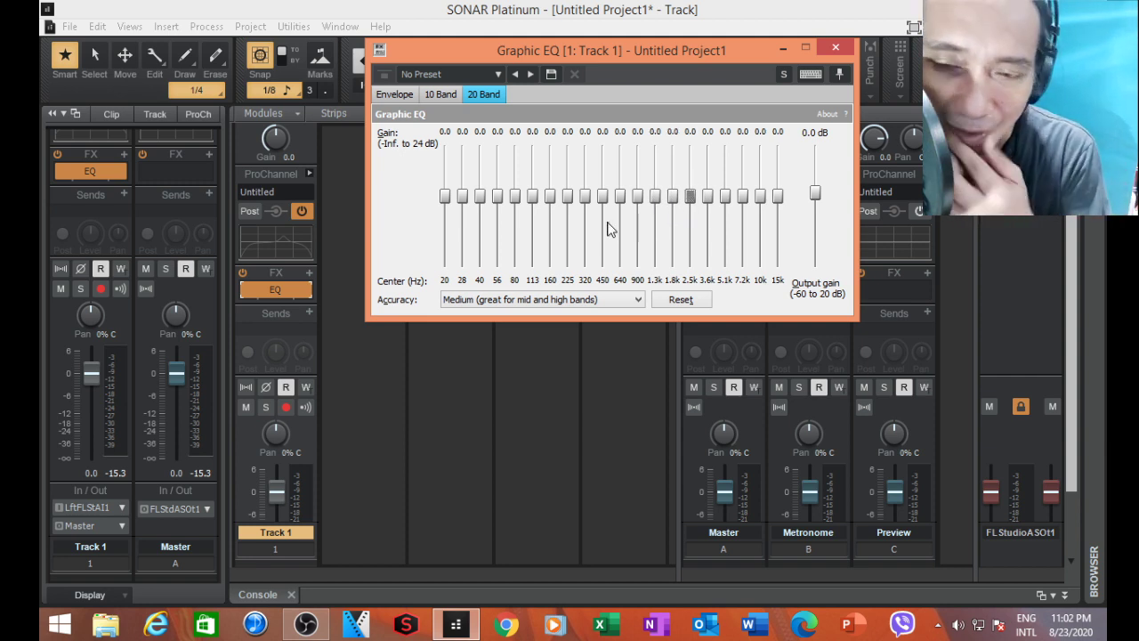
Close the Graphic EQ window and delete the EQ from Track 1's FX rack.
left_click(837, 49)
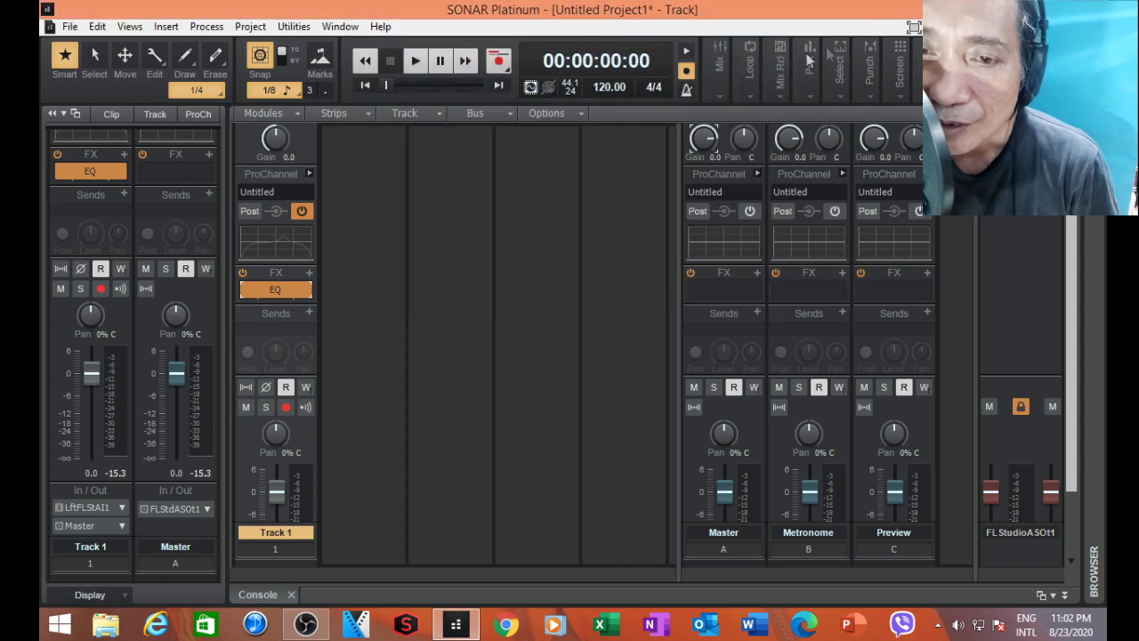
right_click(285, 291)
left_click(287, 311)
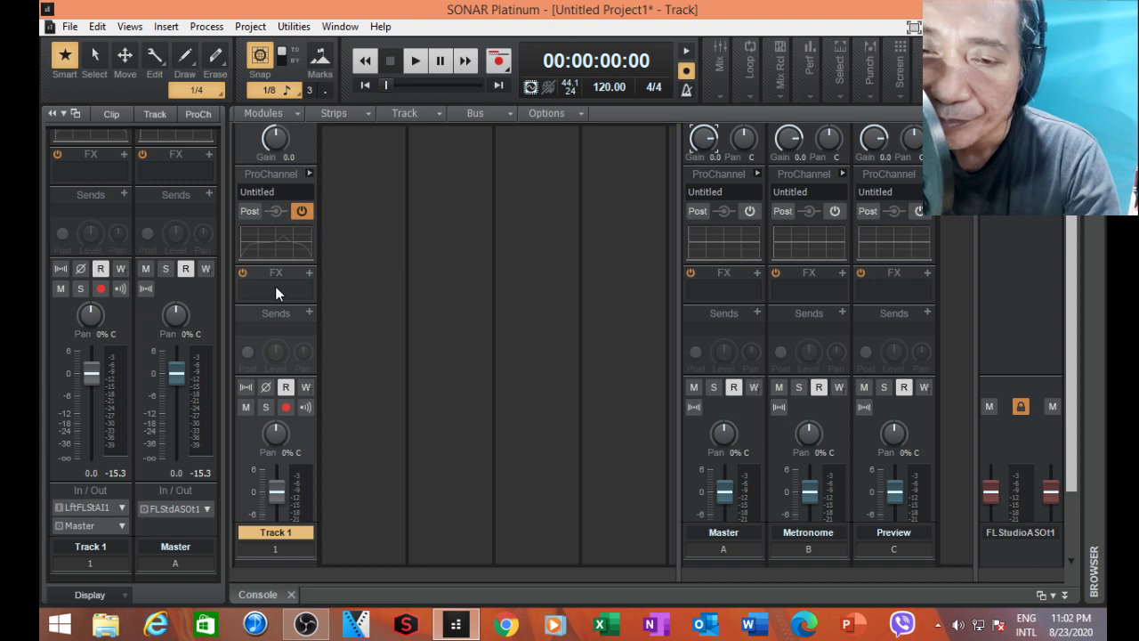
right_click(275, 286)
left_click(262, 297)
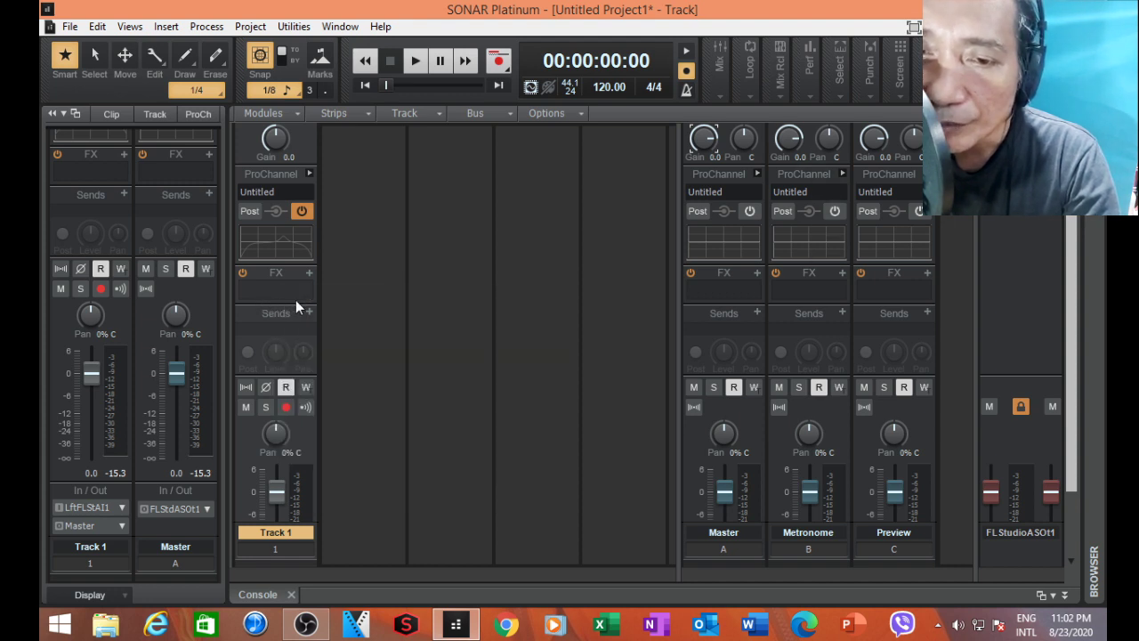
Insert the DirectX Lexicon Pantheon reverb into Track 1's FX rack.
right_click(296, 299)
mouse_move(343, 310)
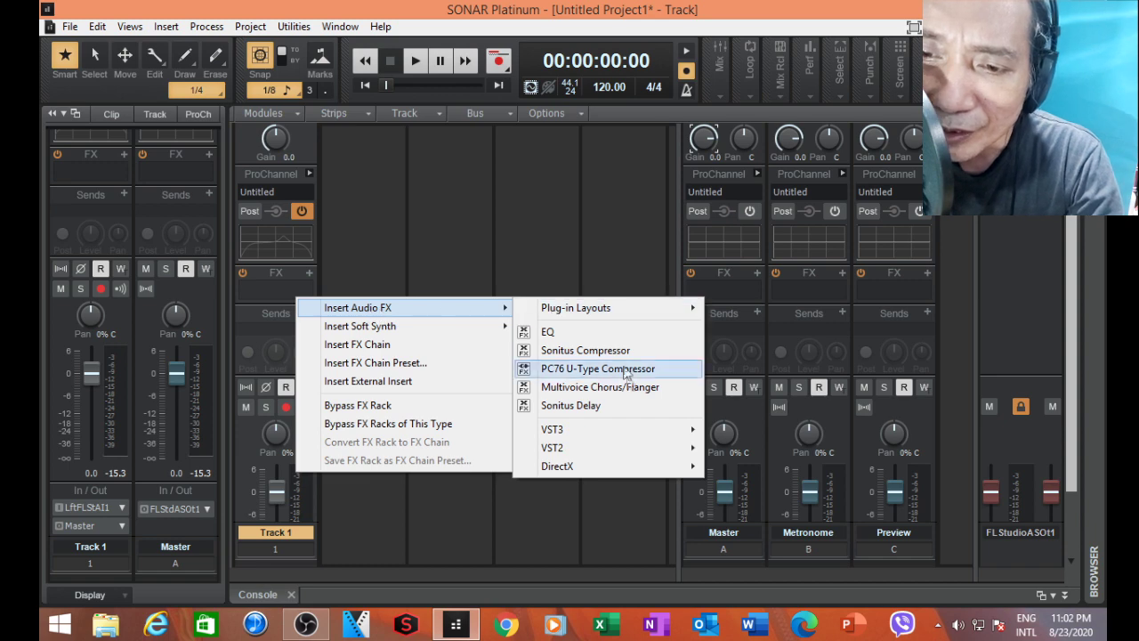
mouse_move(654, 470)
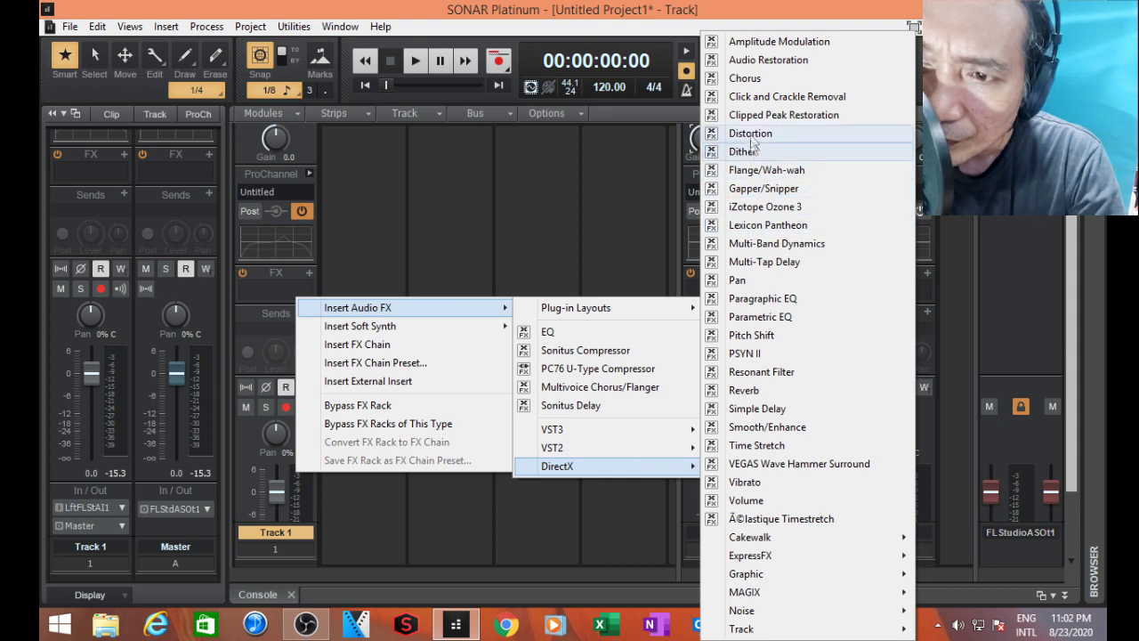
left_click(754, 229)
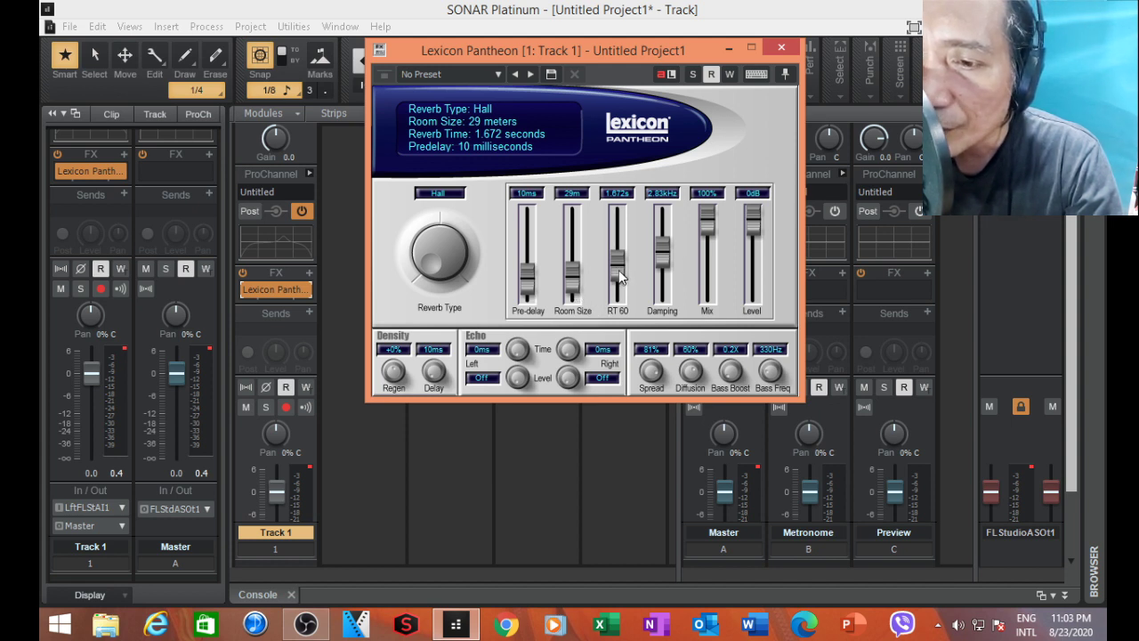
Raise the reverb's room size to 72 m, reduce it to 42 m, and lower the mix to 90%.
left_click(574, 291)
left_click_drag(574, 291, 574, 224)
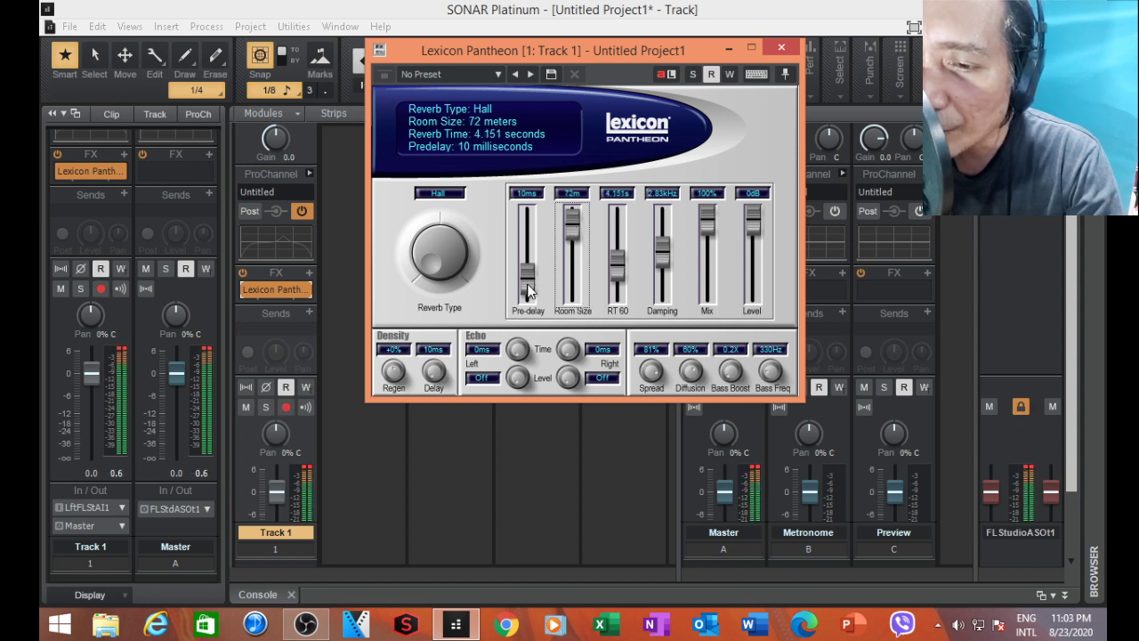
left_click_drag(573, 220, 572, 258)
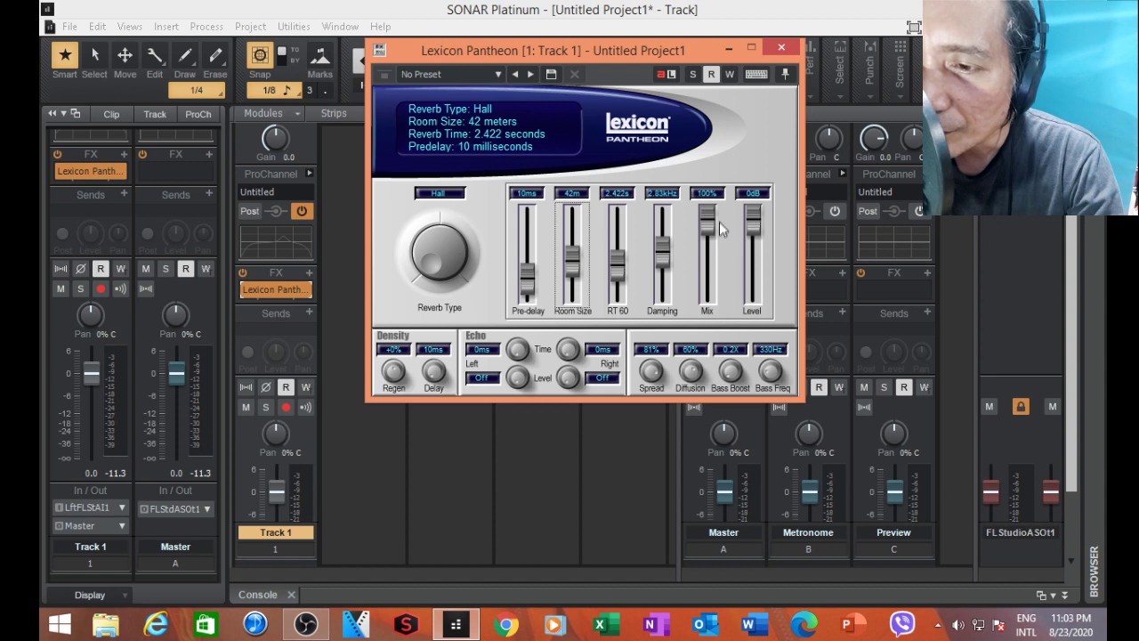
mouse_move(707, 220)
left_mouse_down()
mouse_move(707, 254)
mouse_move(710, 229)
left_mouse_up()
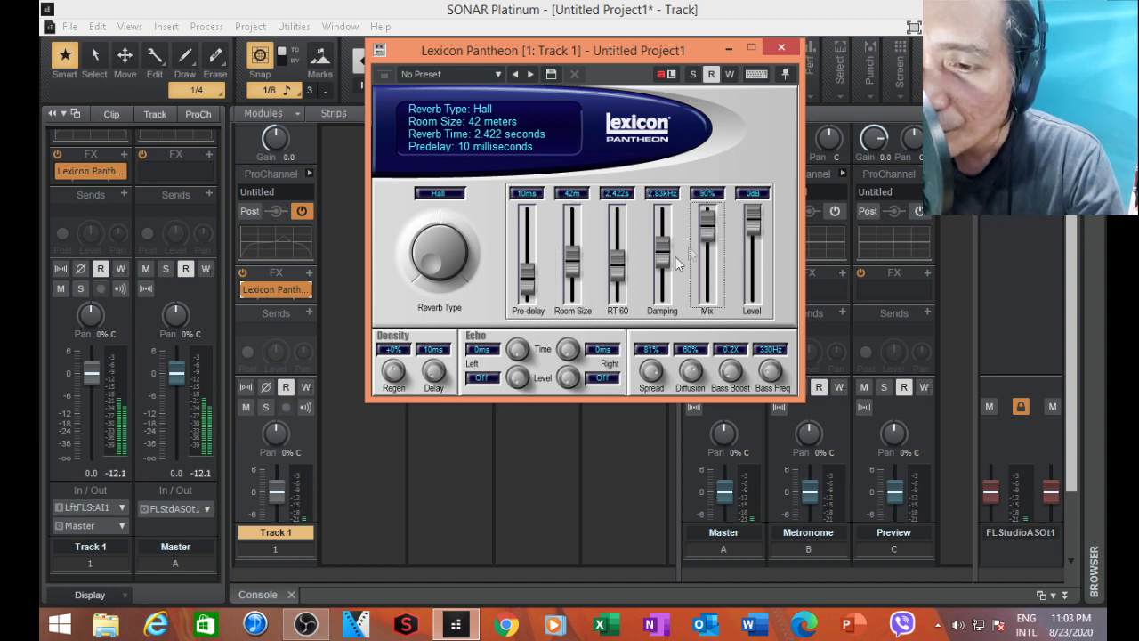
Set the reverb's right echo time to 300 ms and lower the mix to about 60%.
left_click(564, 347)
left_click_drag(565, 347, 571, 307)
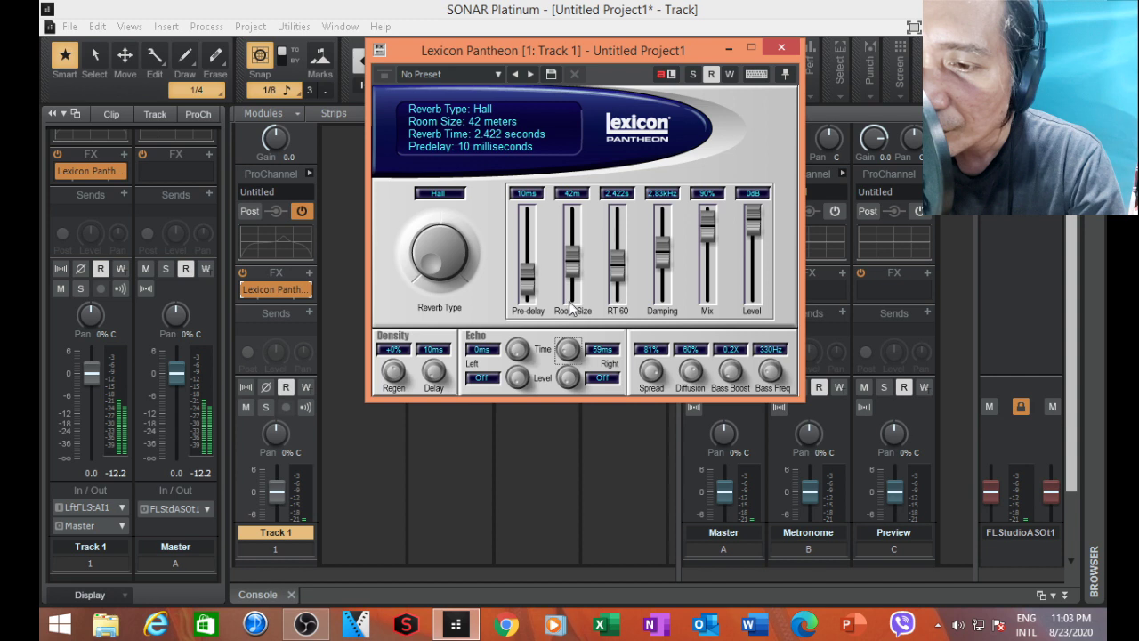
left_click_drag(567, 353, 578, 298)
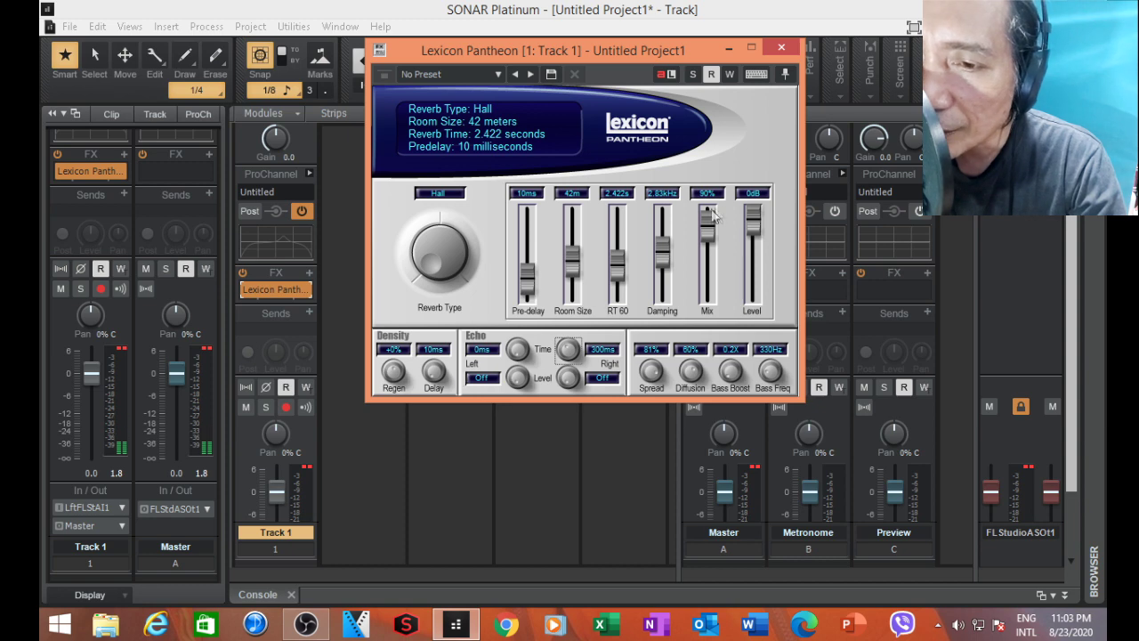
left_click_drag(713, 223, 713, 240)
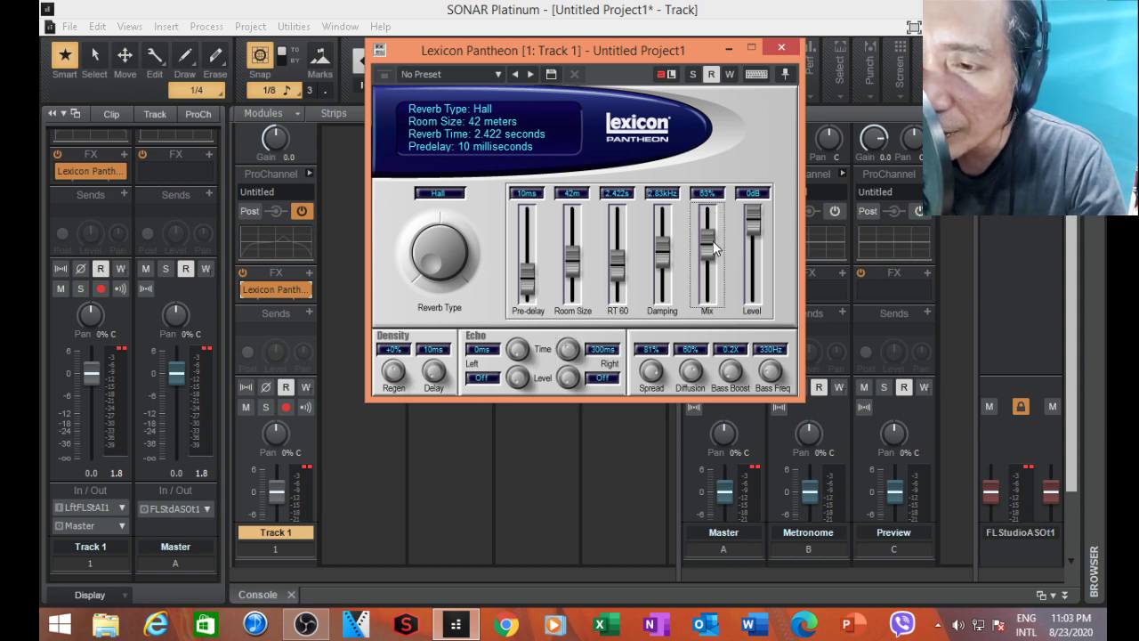
Load the 01 Large Hall reverb preset and lower its mix to 23%.
left_click(499, 76)
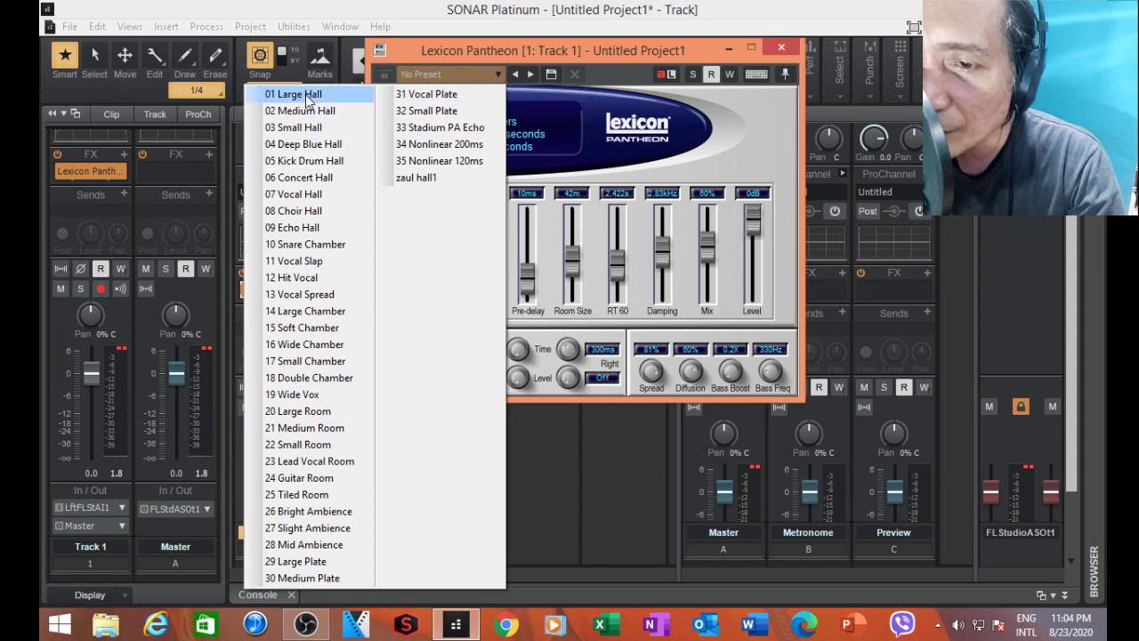
left_click(306, 95)
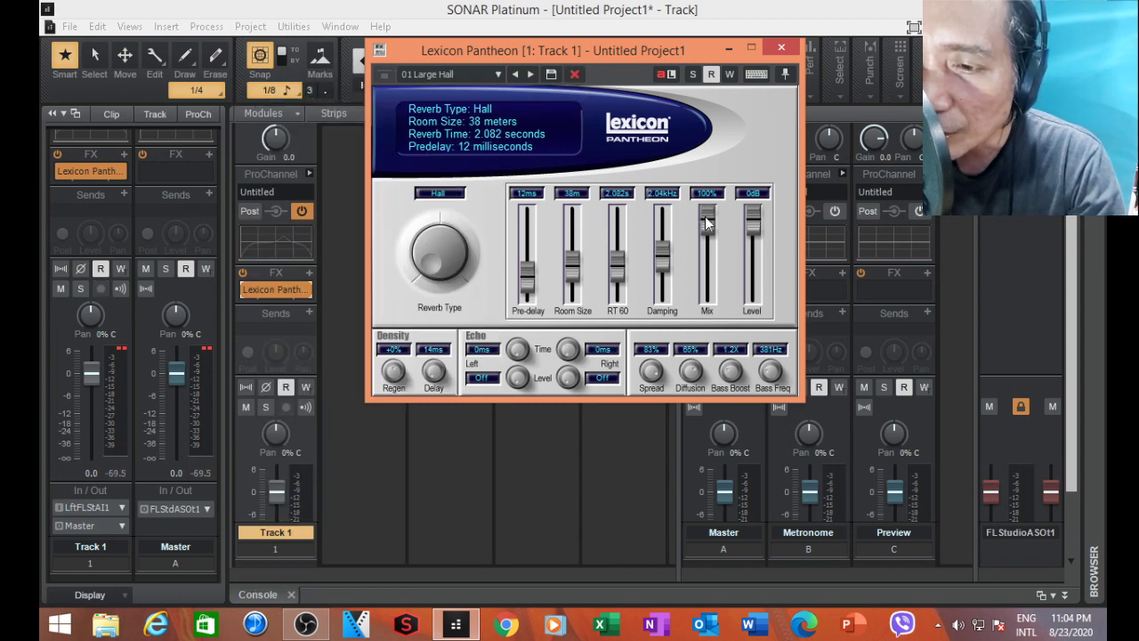
left_click_drag(705, 217, 706, 268)
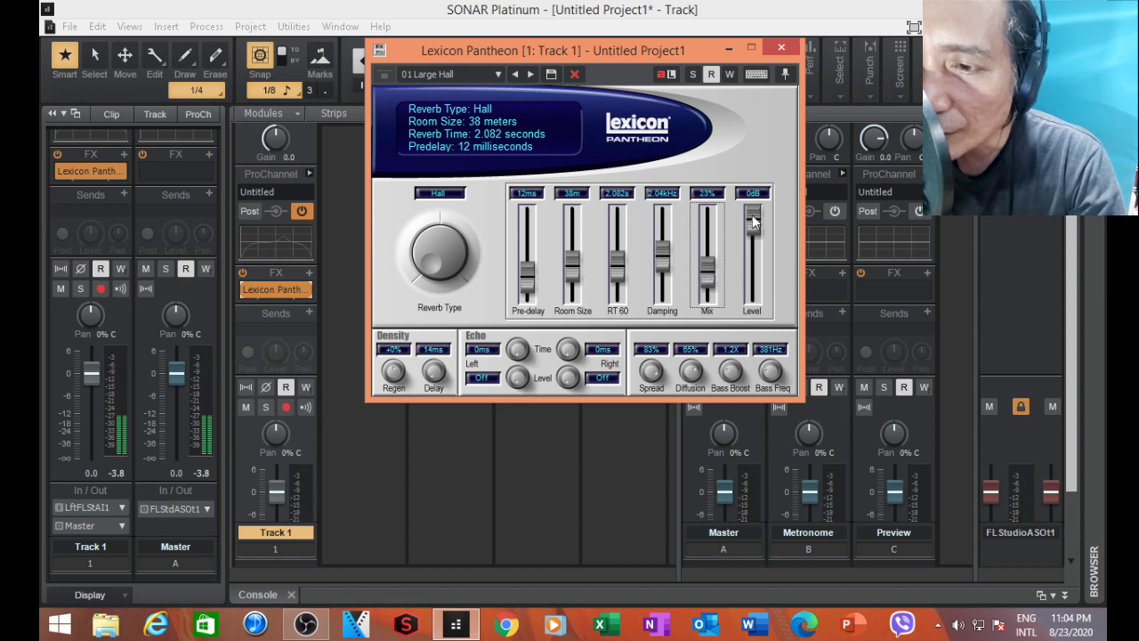
left_click(752, 215)
left_click(711, 271)
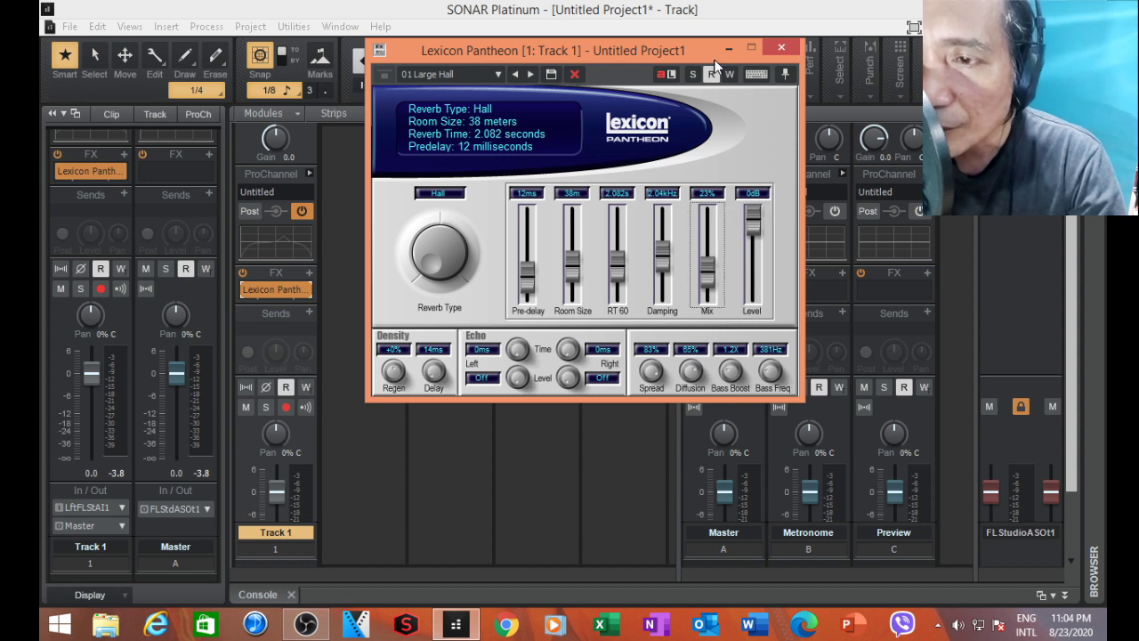
Close the Lexicon Pantheon reverb and delete it from Track 1's FX rack.
left_click(783, 51)
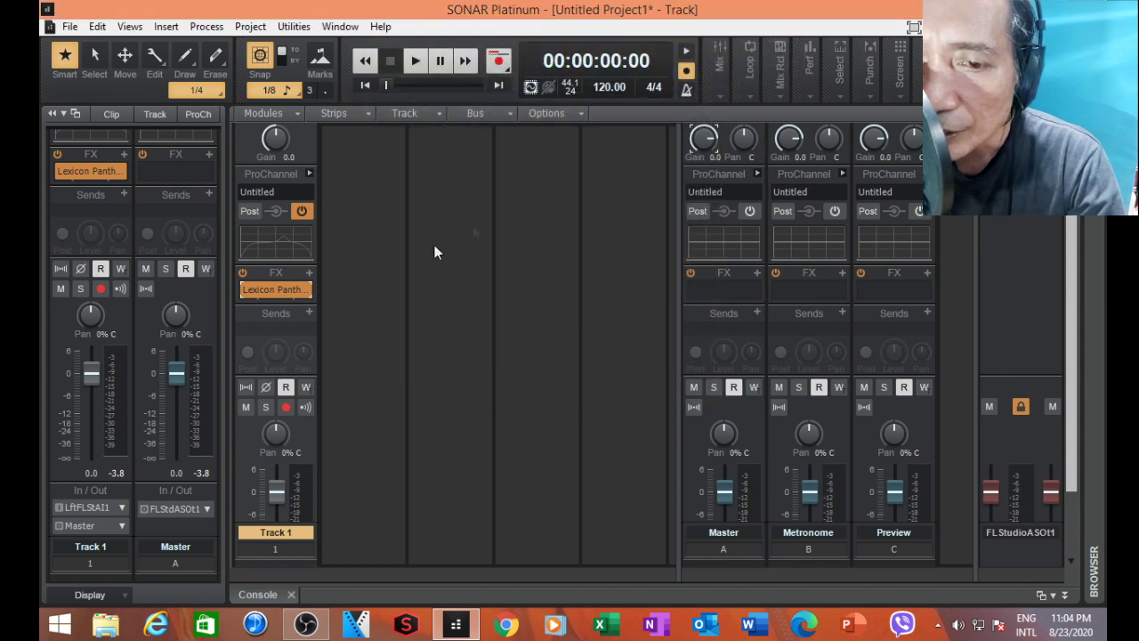
right_click(272, 294)
right_click(271, 295)
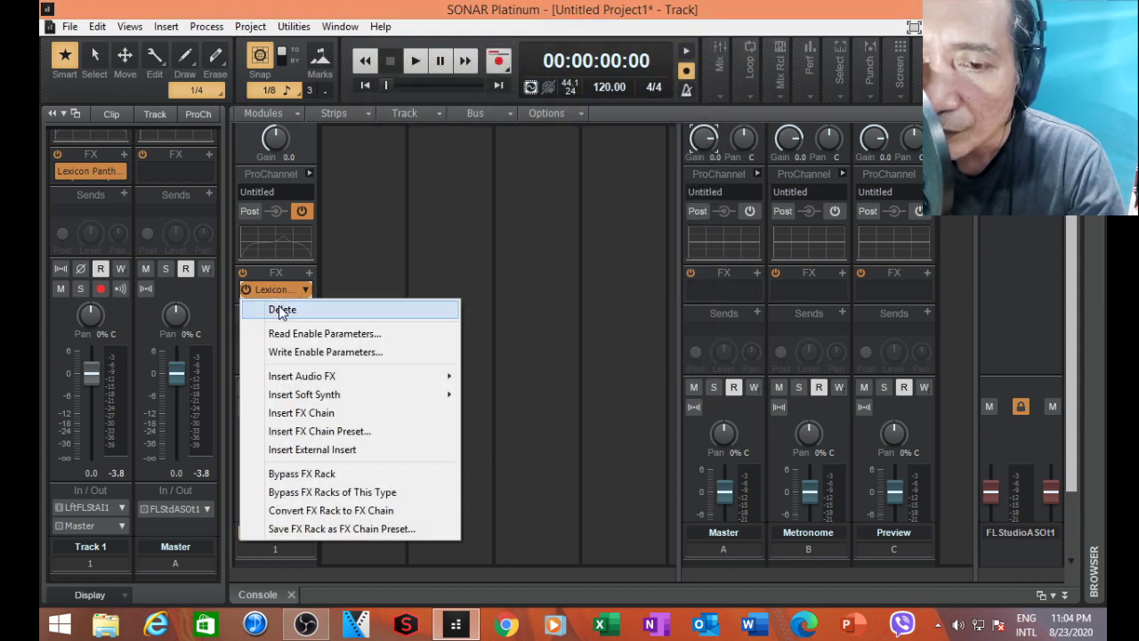
left_click(278, 306)
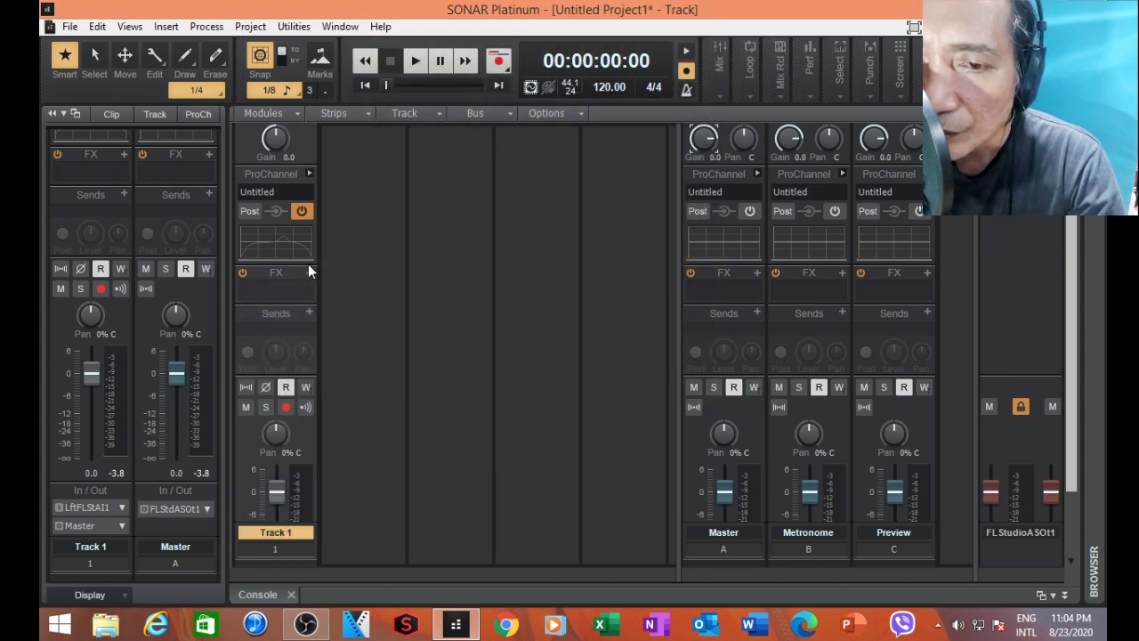
Insert a BREVERB 2 module into Track 1's expanded ProChannel and play the take through it.
left_click(310, 174)
right_click(399, 244)
mouse_move(437, 265)
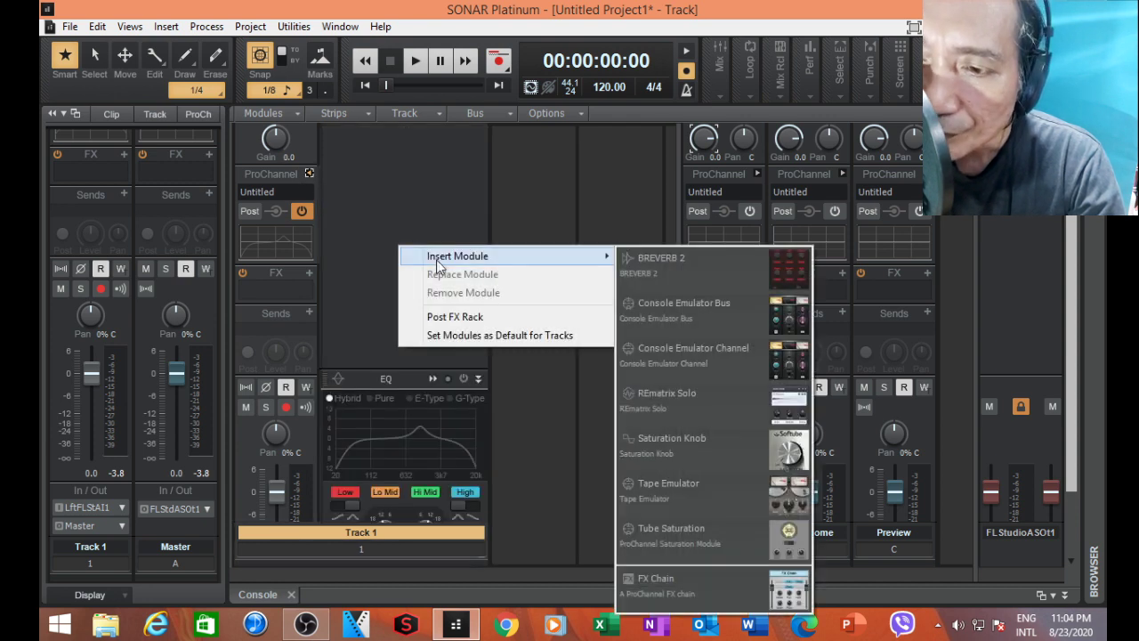
left_click(657, 267)
key("space")
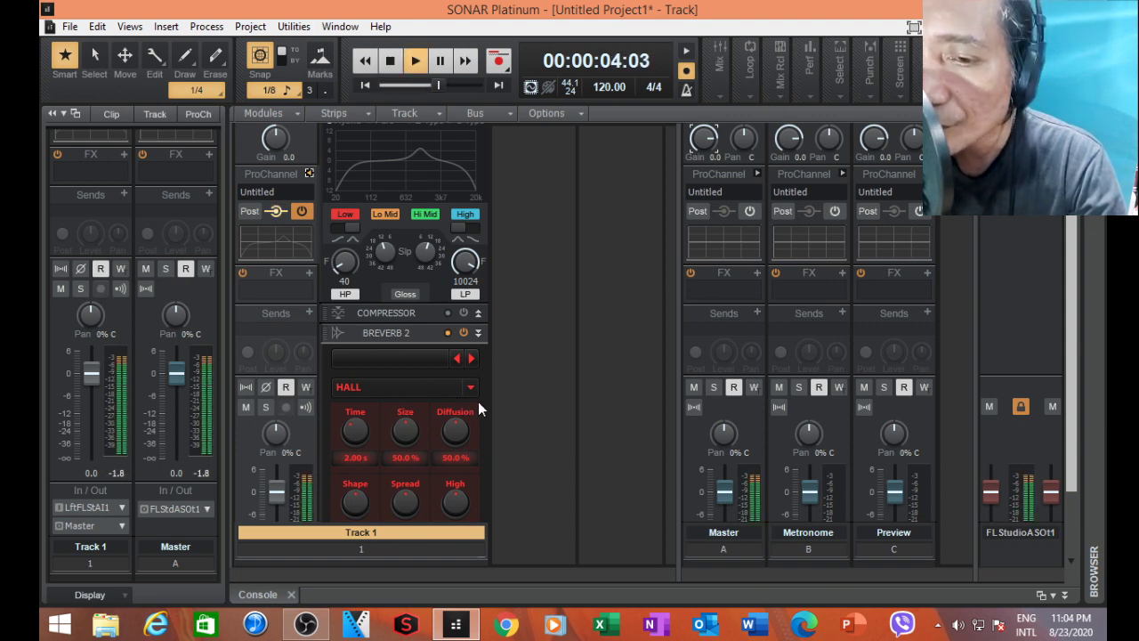
key("space")
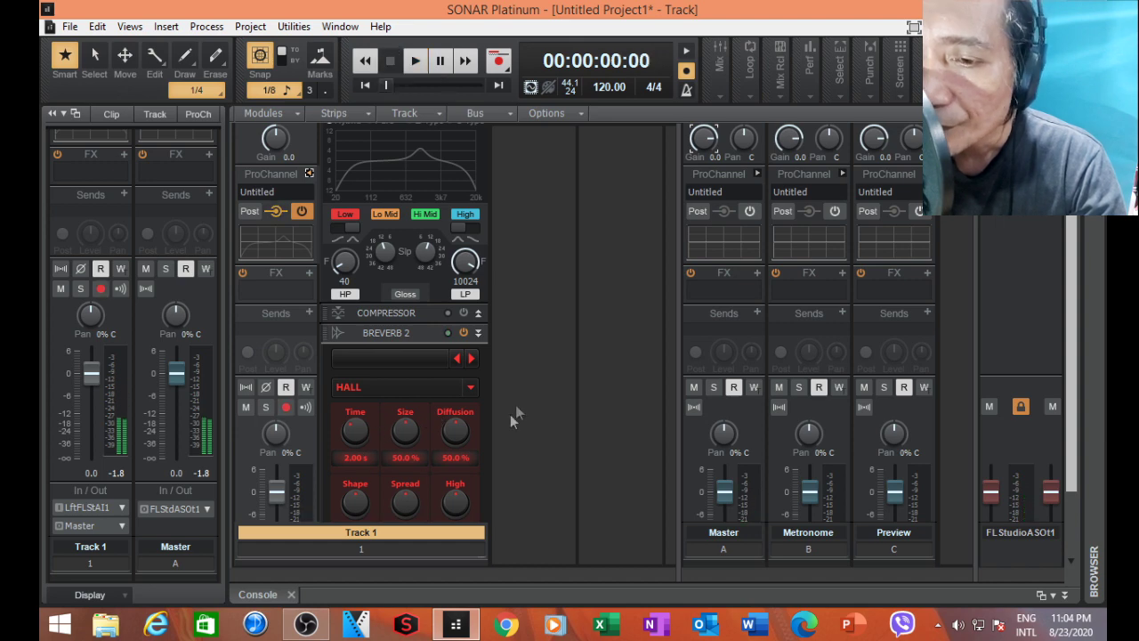
Audition BREVERB 2 with the dry level near minimum, then restore the dry level and replay the take.
scroll(541, 383, "down", 2)
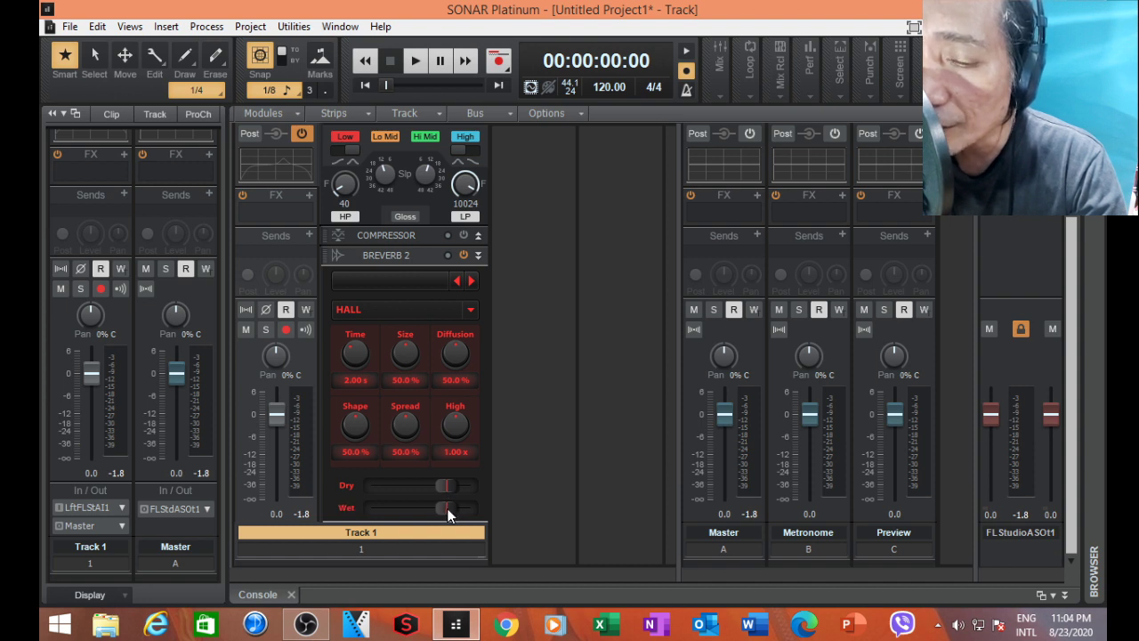
left_click_drag(445, 486, 374, 486)
key("space")
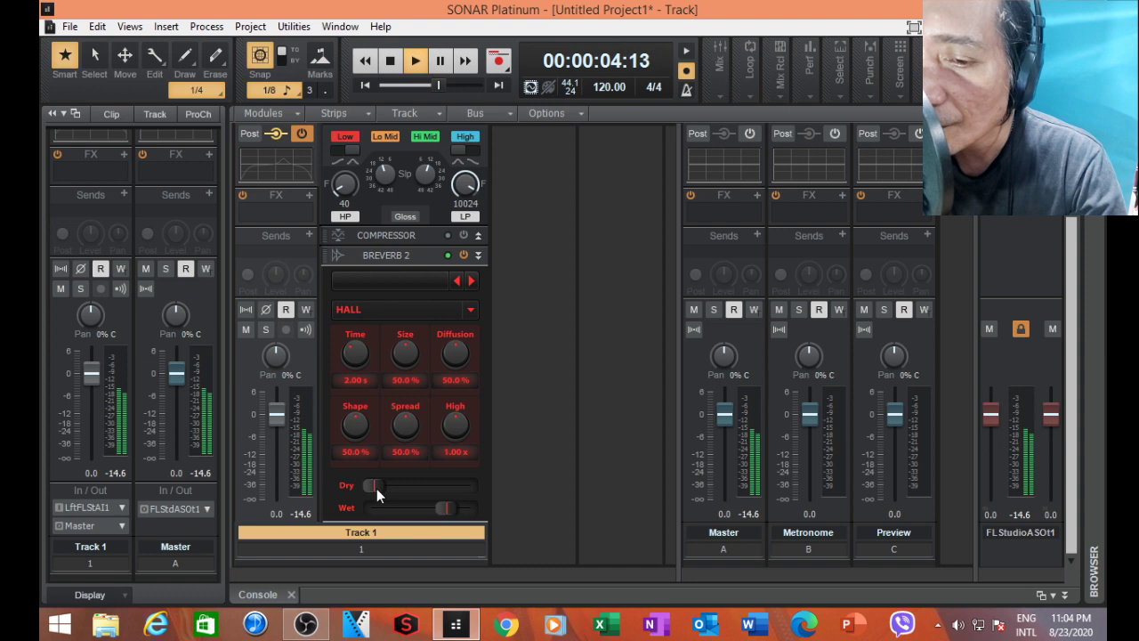
key("space")
left_click_drag(376, 488, 432, 489)
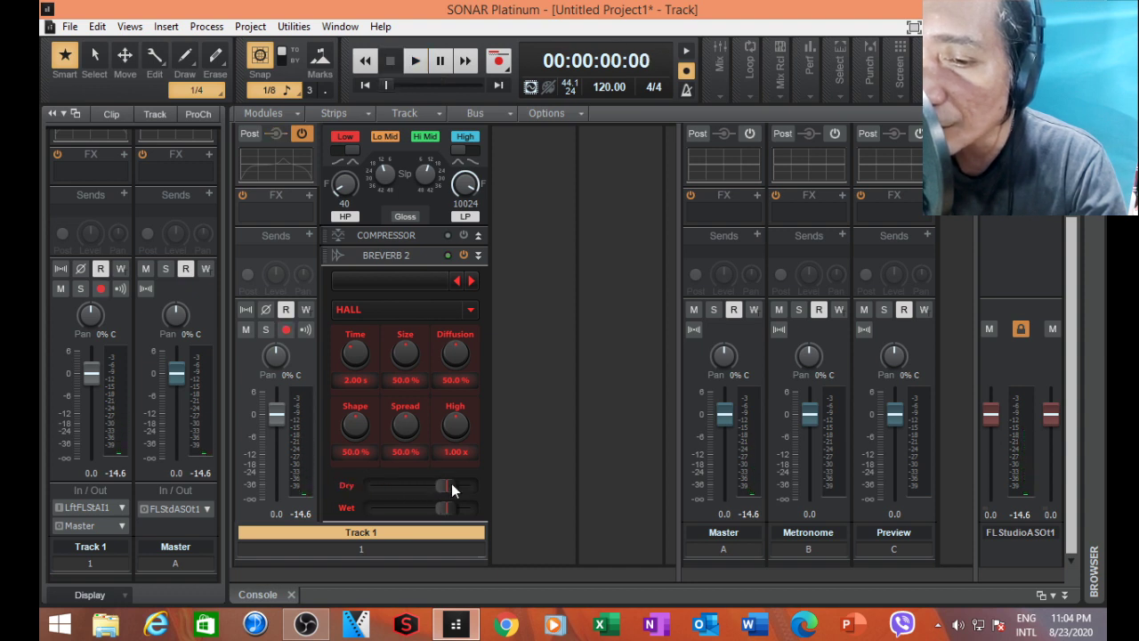
key("space")
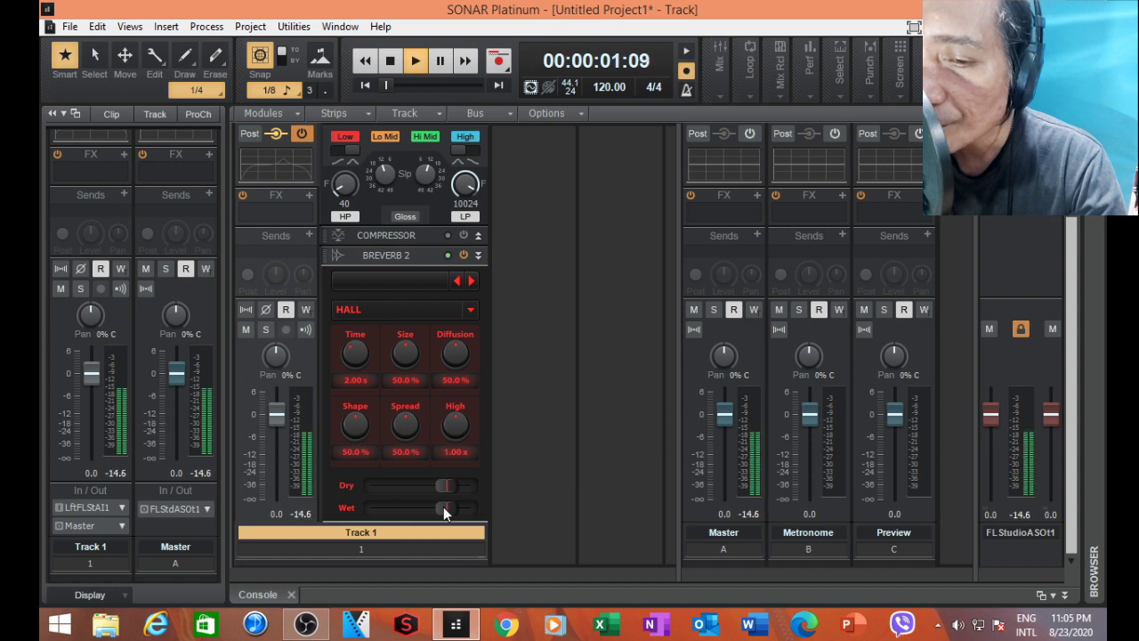
key("space")
Lower BREVERB 2's wet level slightly below 0.0 and play the take.
left_click(443, 506)
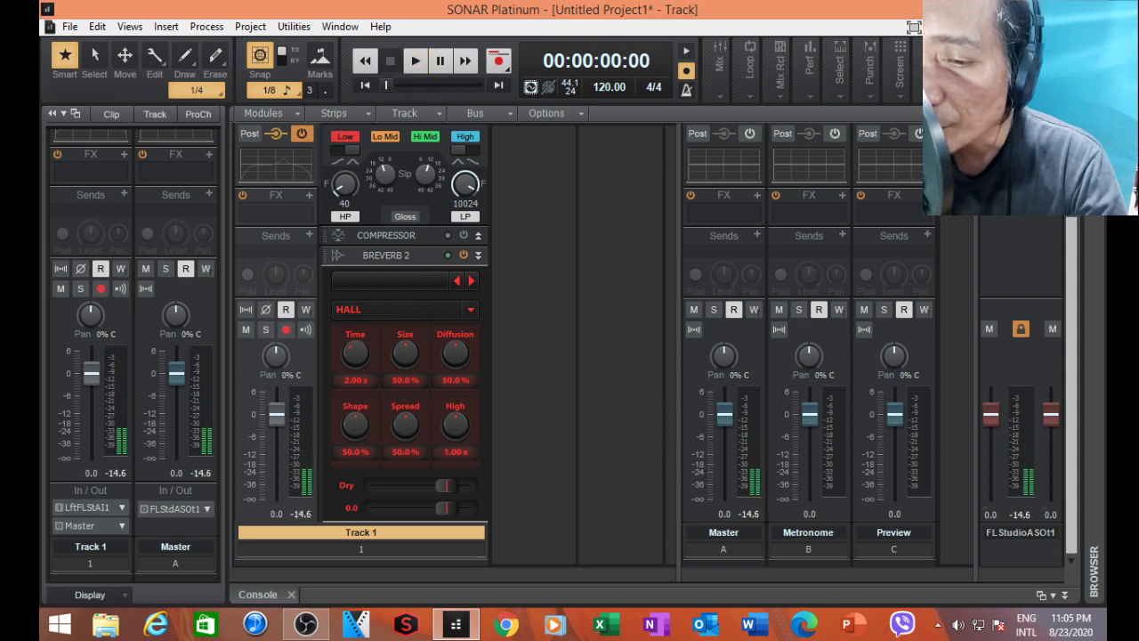
left_click_drag(443, 507, 432, 507)
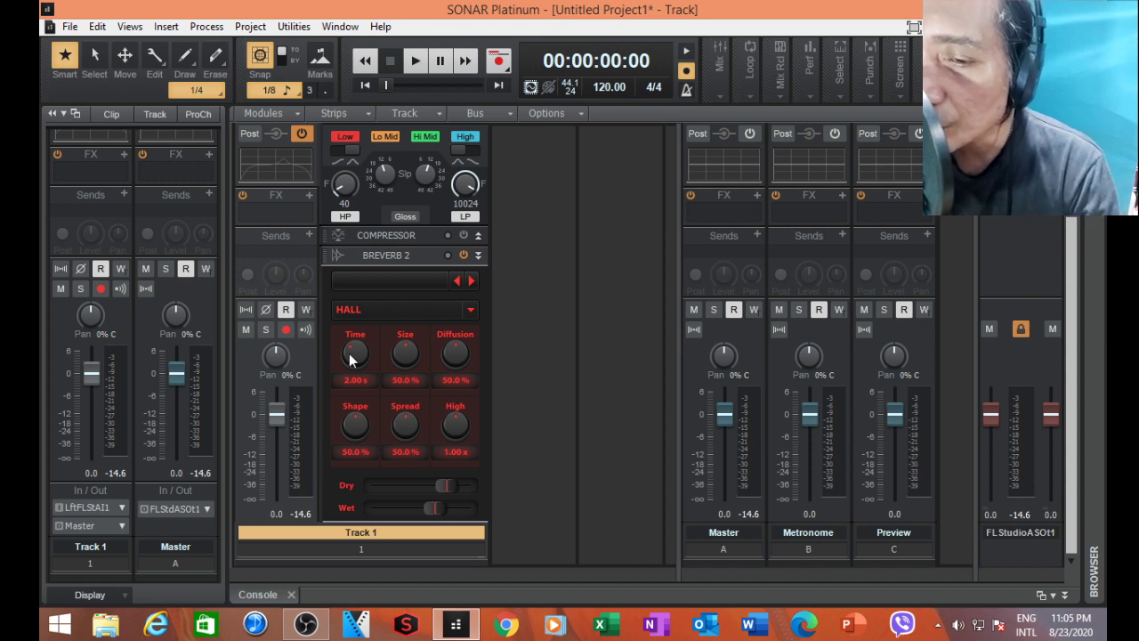
key("space")
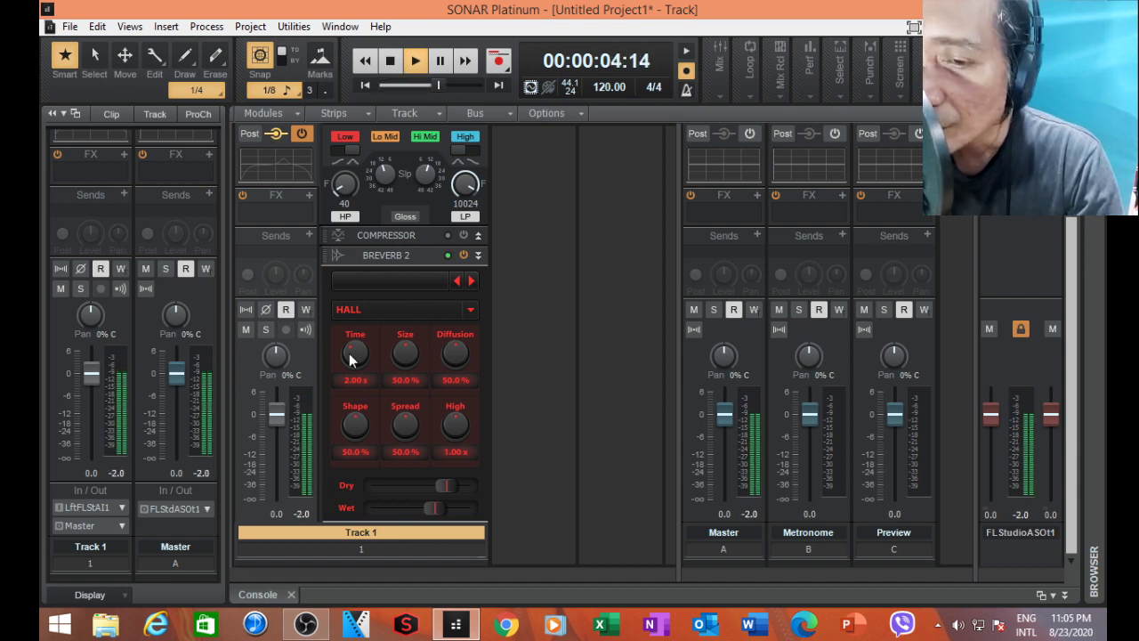
key("space")
Raise BREVERB 2's reverb time to 11.4 s, audition the take, and reduce the time to about 6.41 s.
mouse_move(351, 357)
left_mouse_down()
mouse_move(354, 330)
mouse_move(355, 356)
left_mouse_up()
key("space")
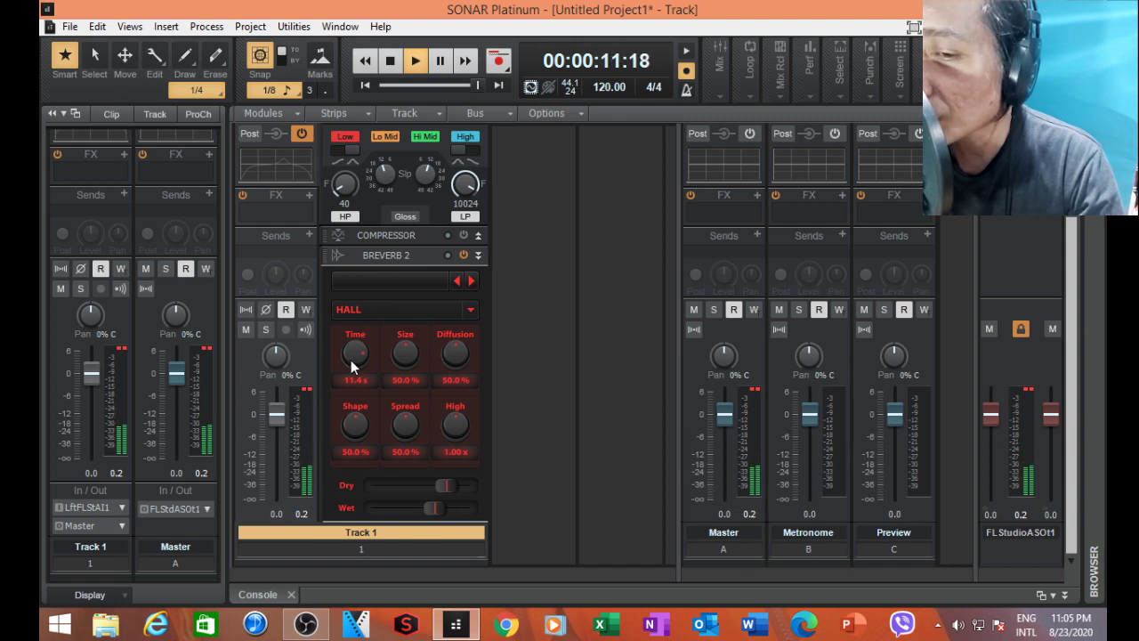
key("space")
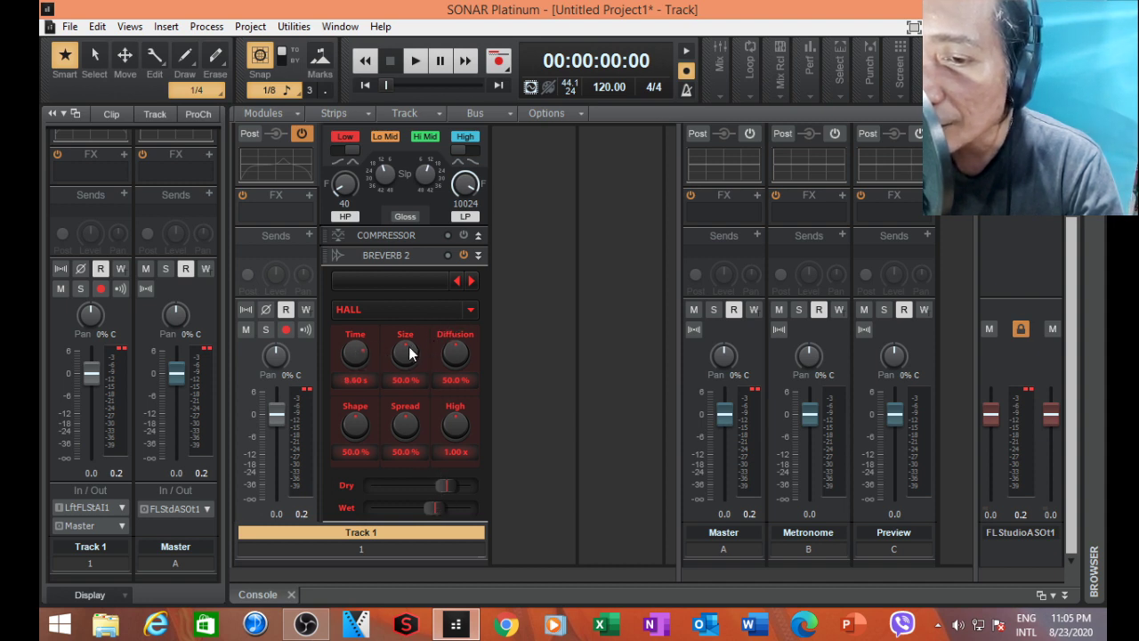
left_click_drag(355, 354, 355, 365)
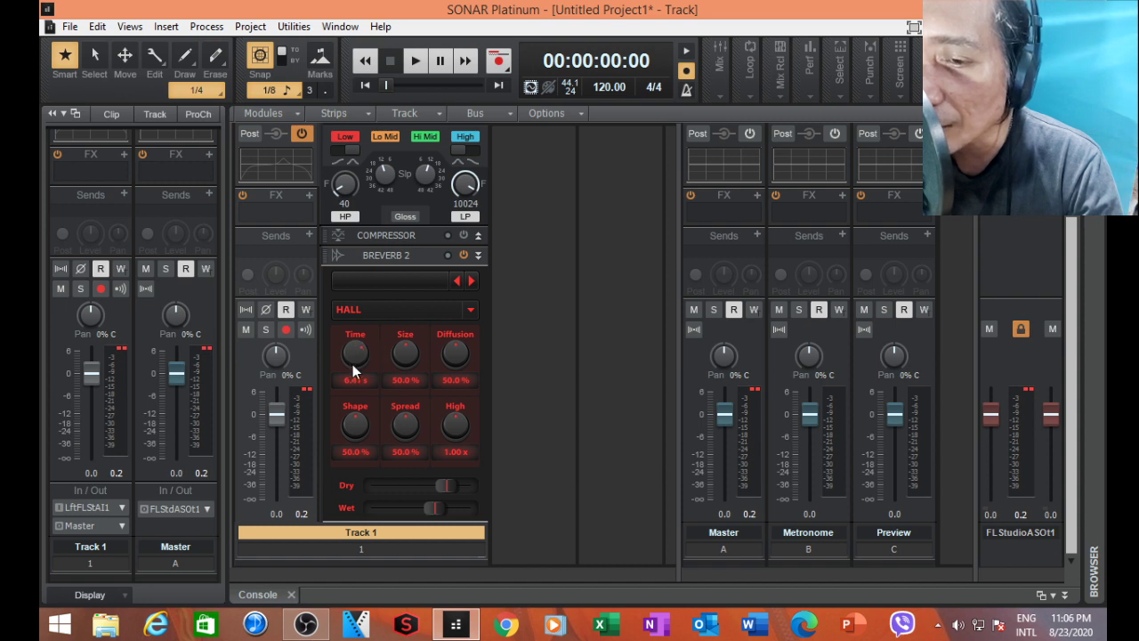
Lower BREVERB 2's wet level to -7.1 and fine-tune it slightly below that.
left_click_drag(434, 508, 431, 507)
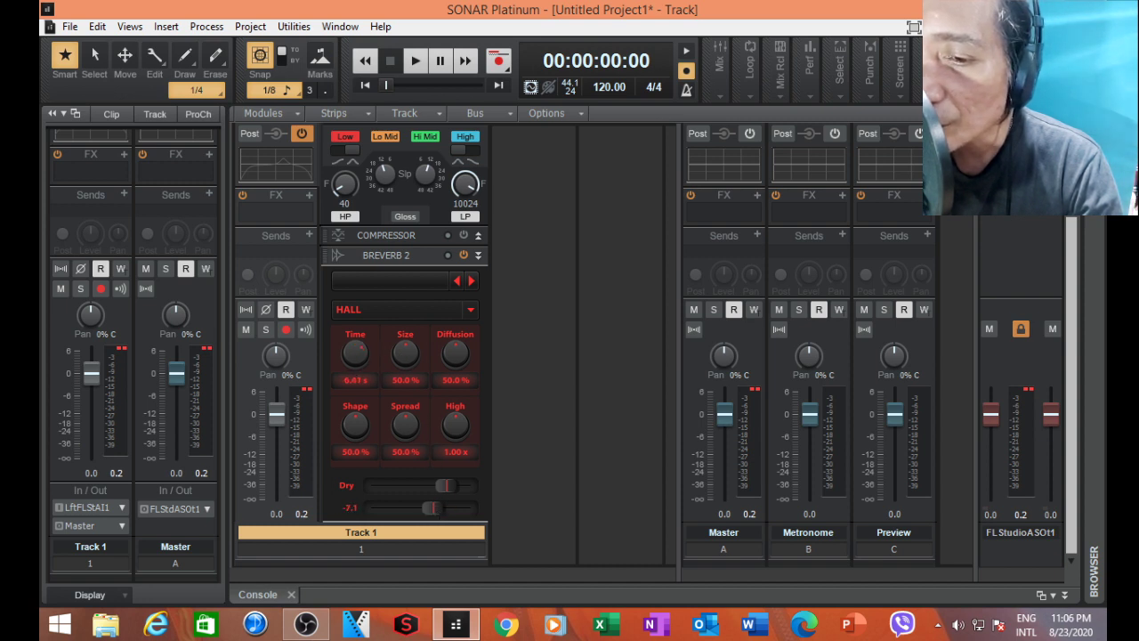
left_click_drag(428, 507, 426, 507)
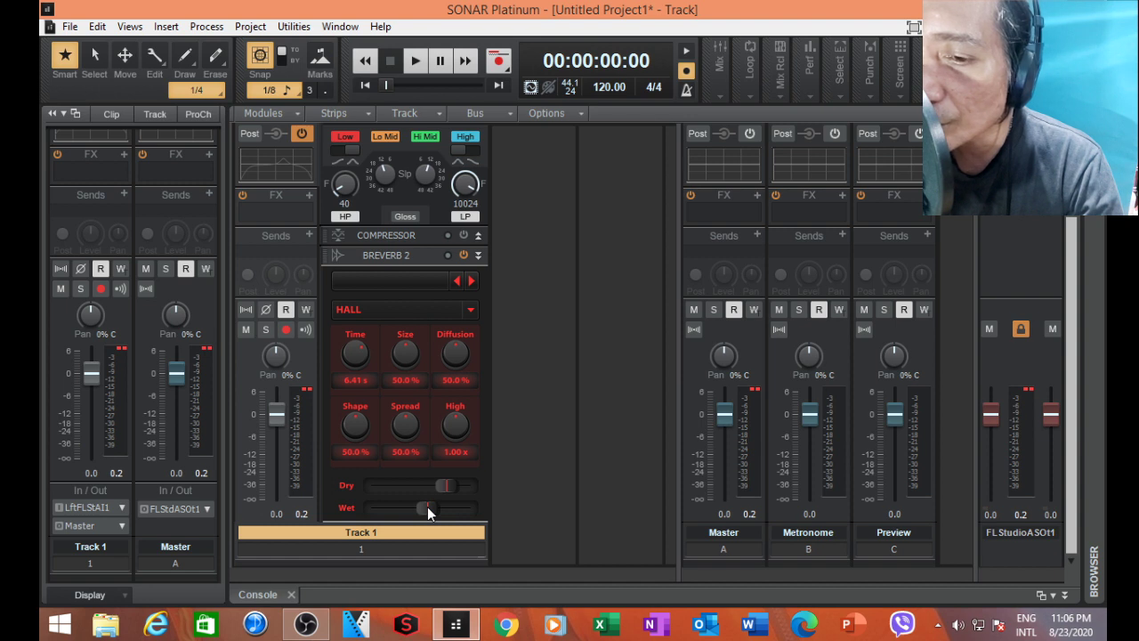
left_click_drag(424, 509, 422, 507)
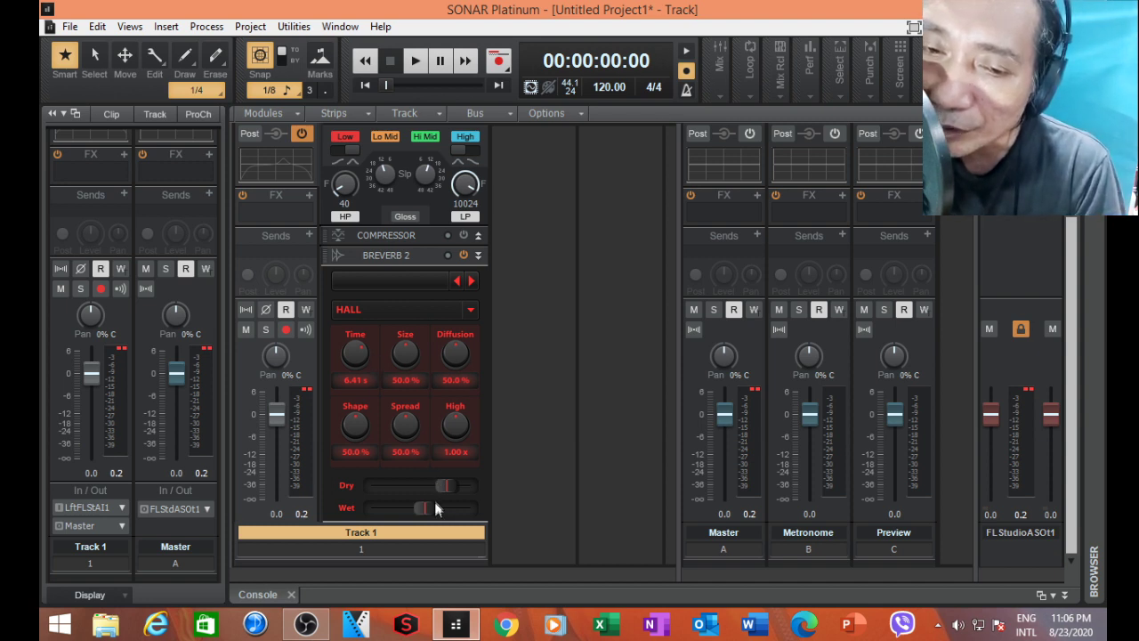
left_click_drag(423, 507, 428, 507)
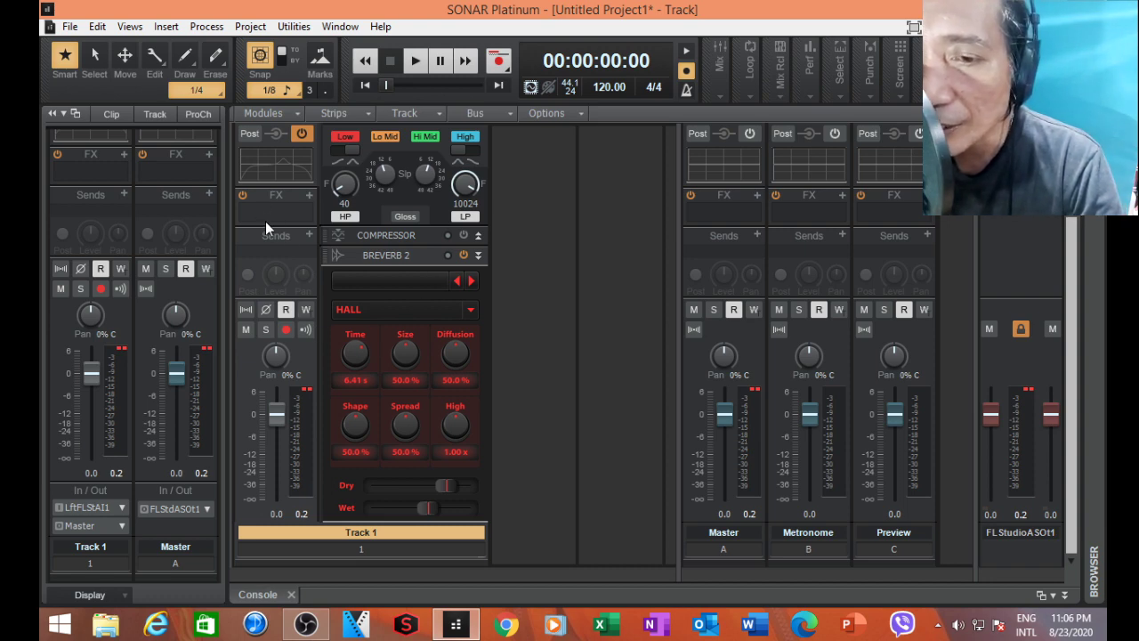
Collapse Track 1's ProChannel modules in the console.
scroll(270, 221, "up", 3)
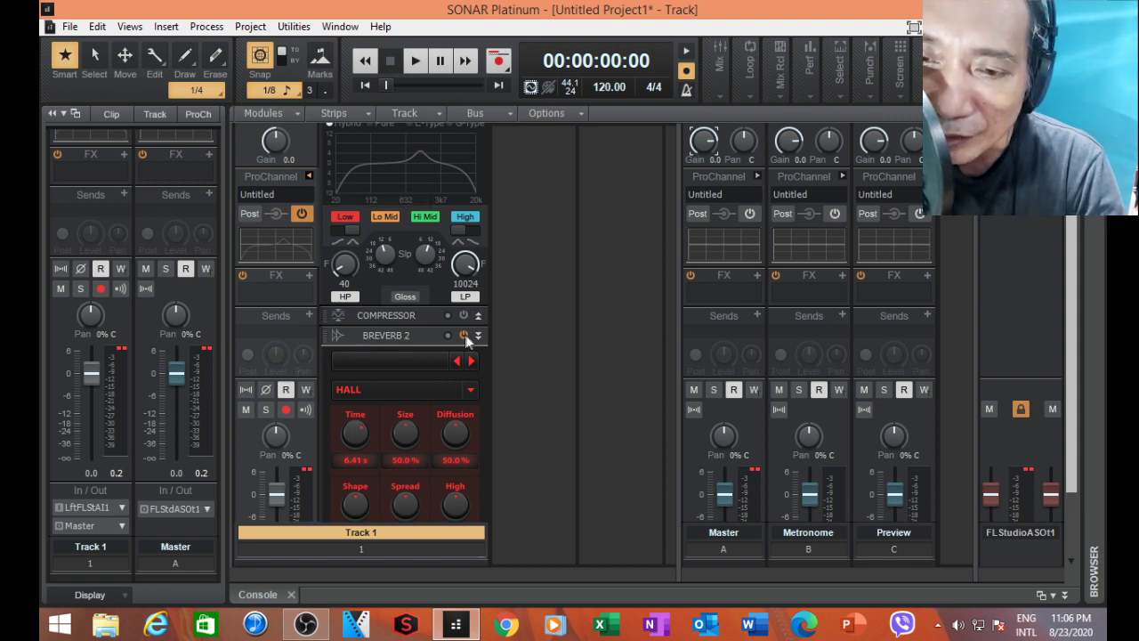
left_click(309, 176)
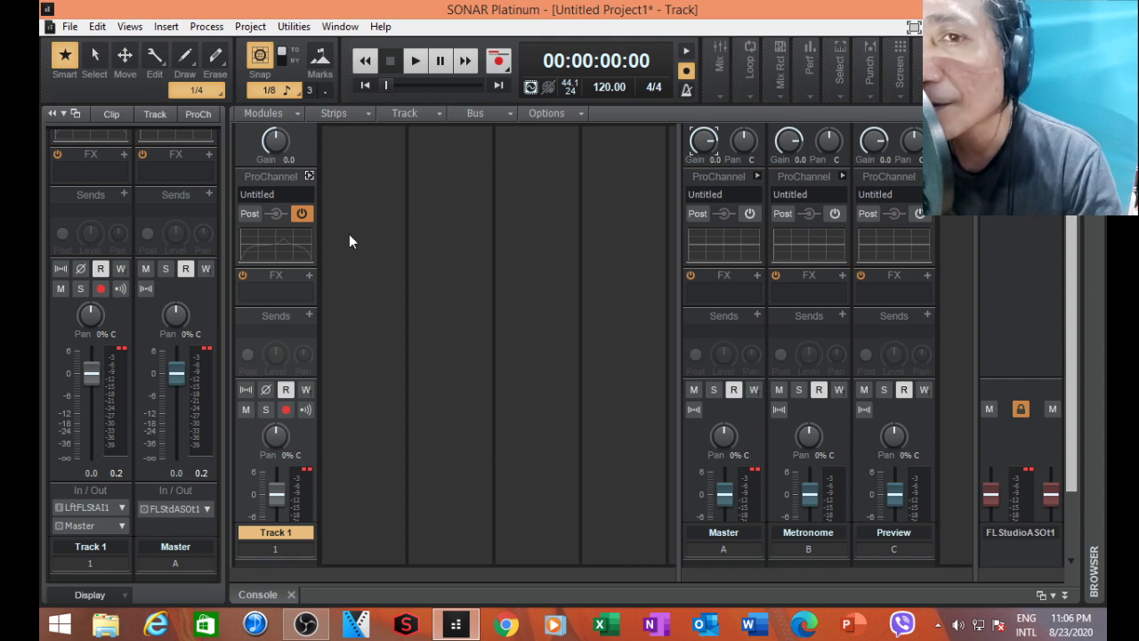
scroll(346, 237, "down", 3)
scroll(339, 237, "up", 3)
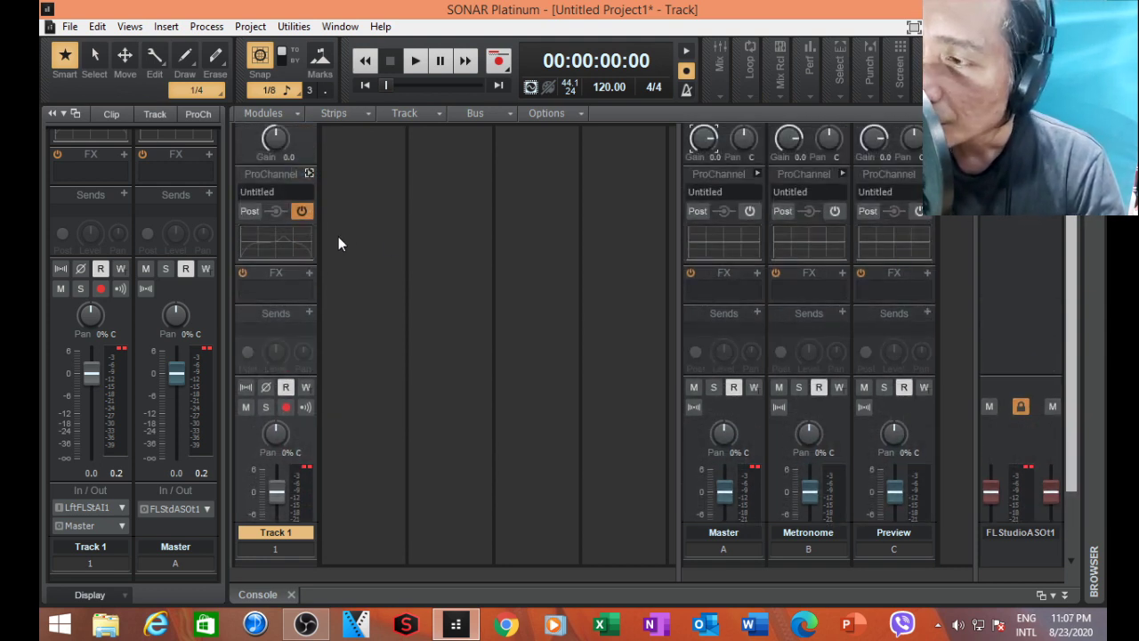
mouse_move(313, 258)
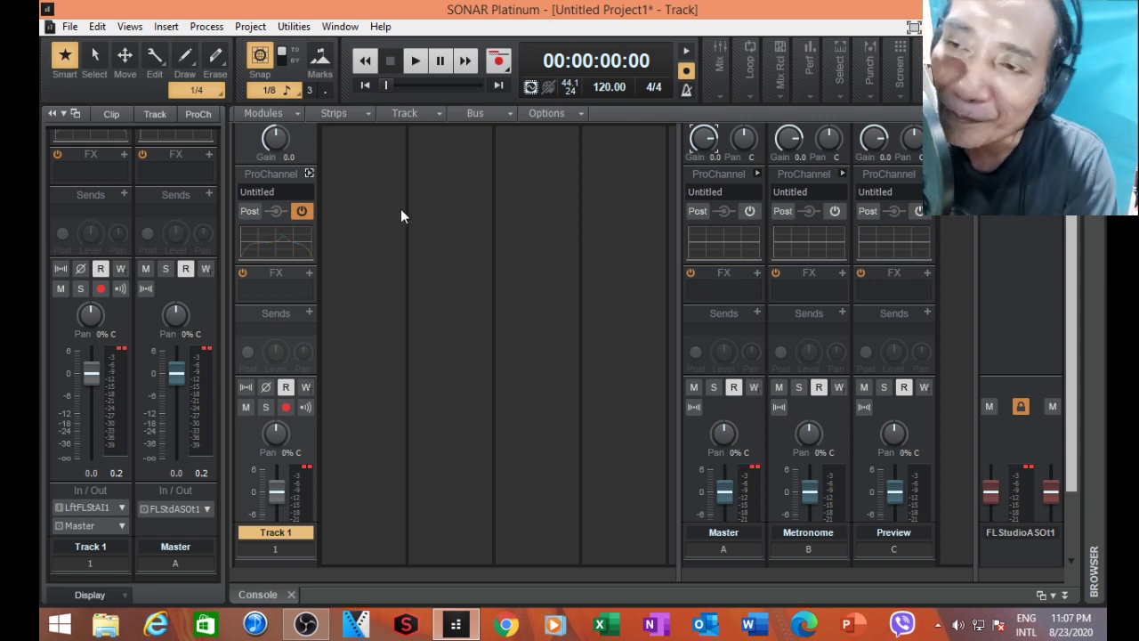
Insert the Cakewalk DirectX Sonitus Modulator into Track 1's FX rack.
right_click(263, 285)
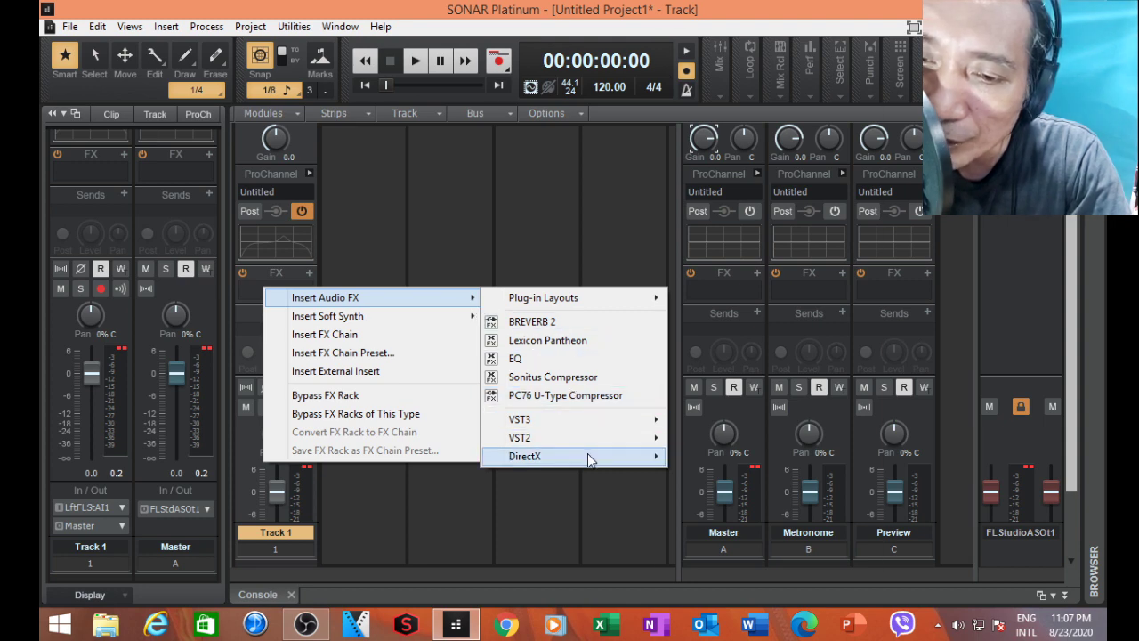
mouse_move(587, 457)
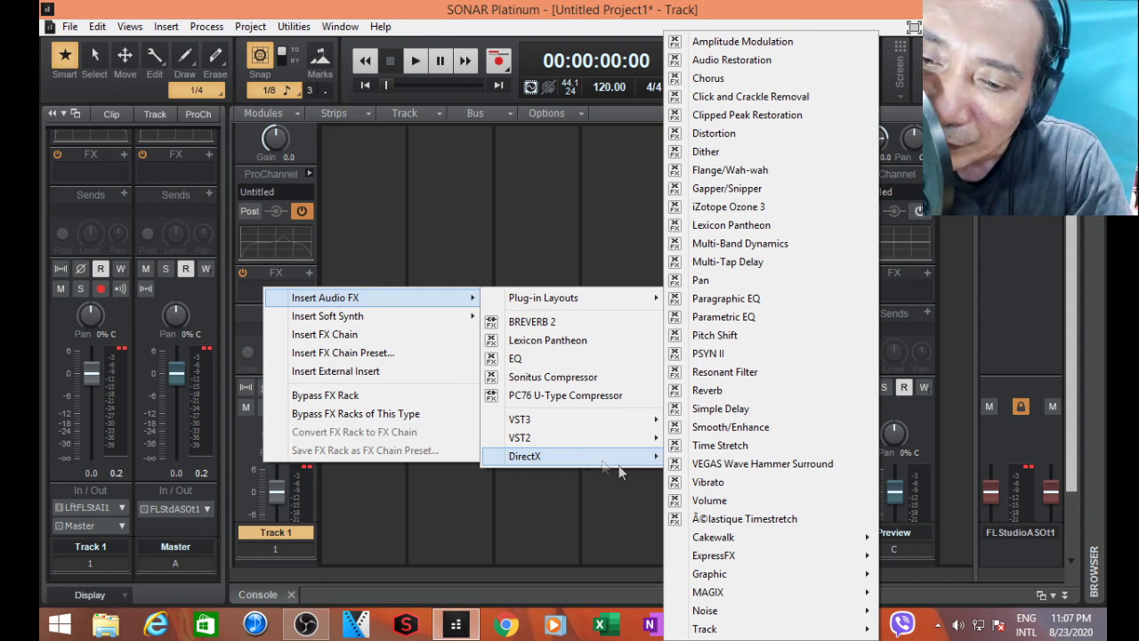
mouse_move(740, 541)
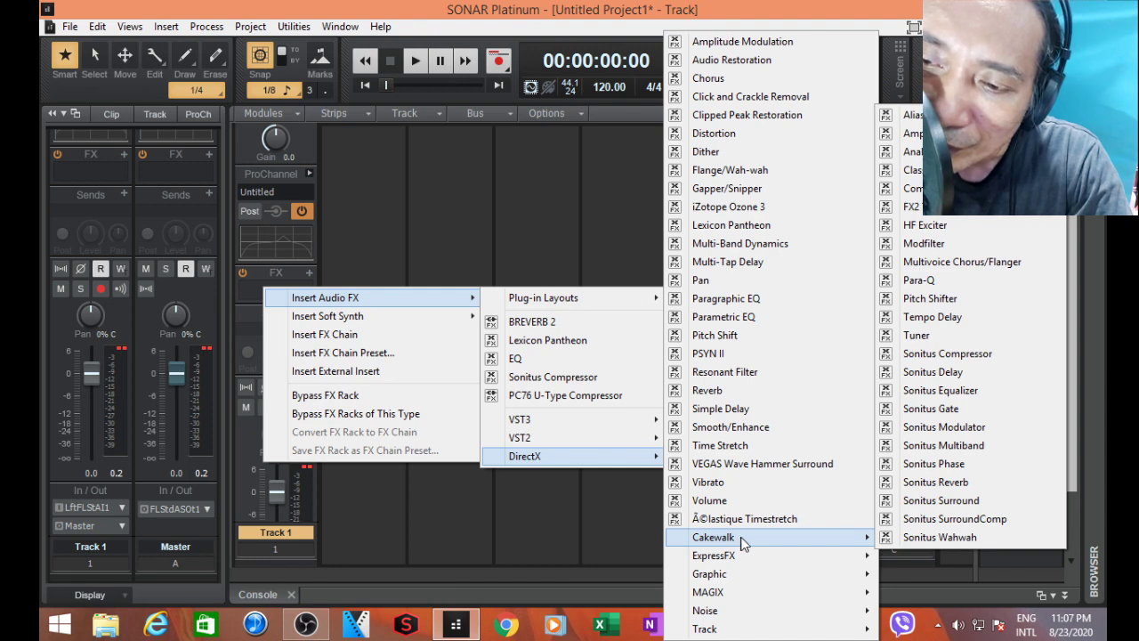
left_click(943, 429)
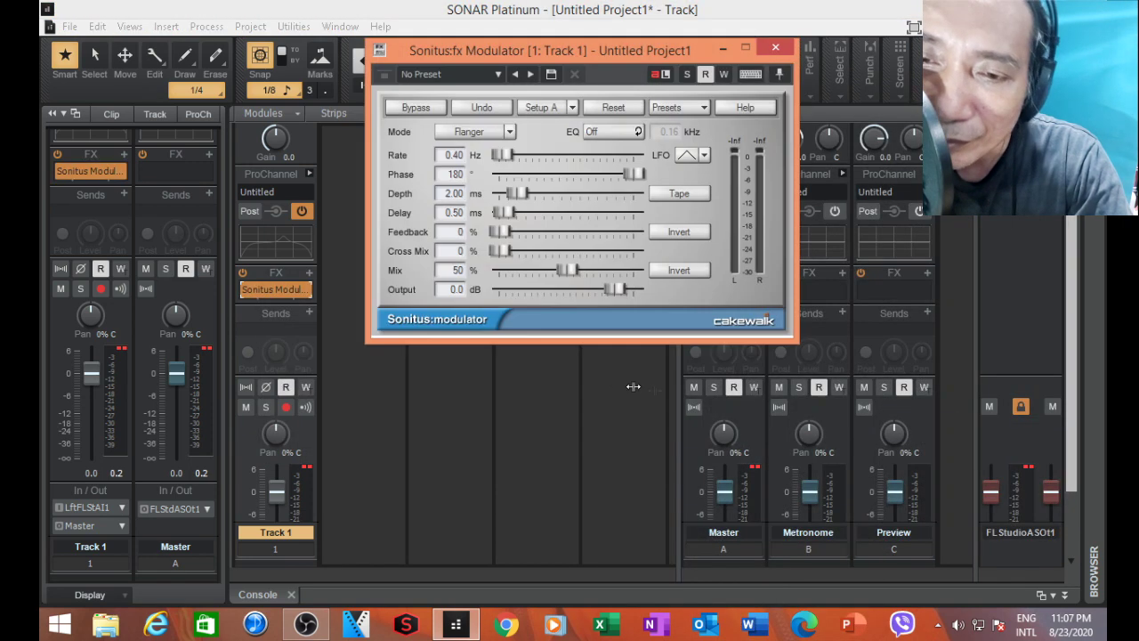
Look through the Sonitus Modulator's available presets and modulation modes without choosing another one.
left_click(498, 75)
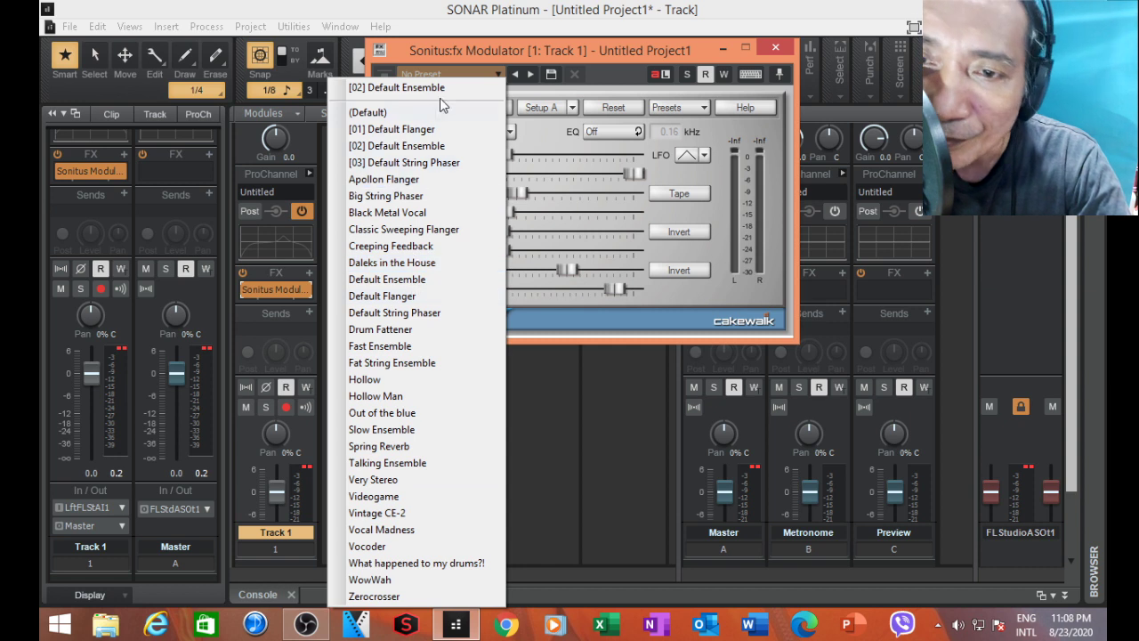
left_click(491, 46)
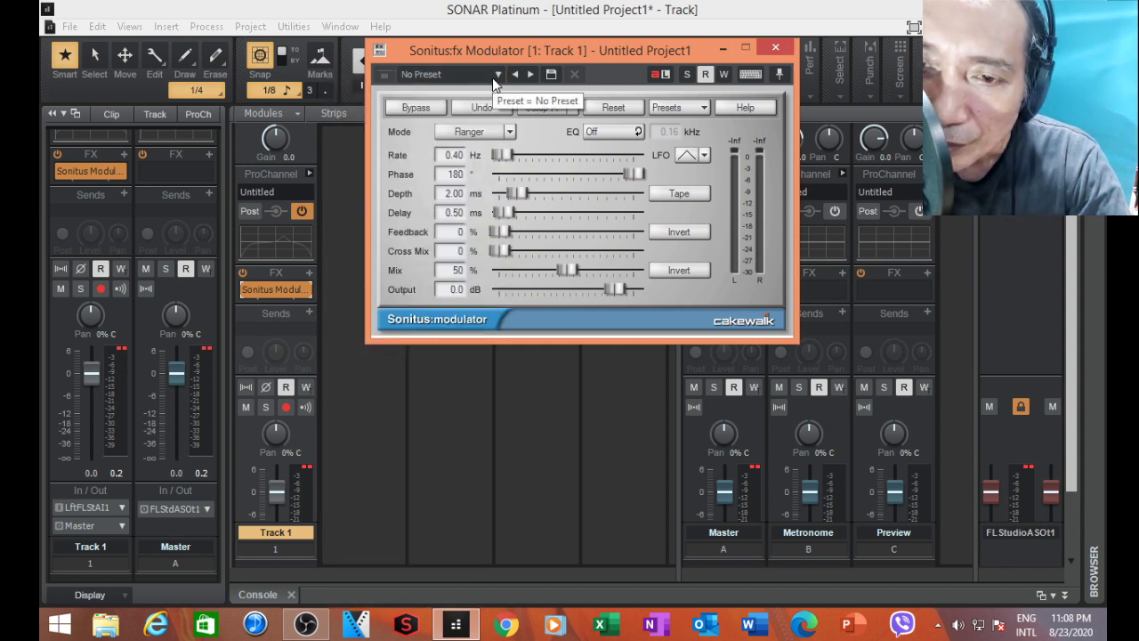
left_click(510, 132)
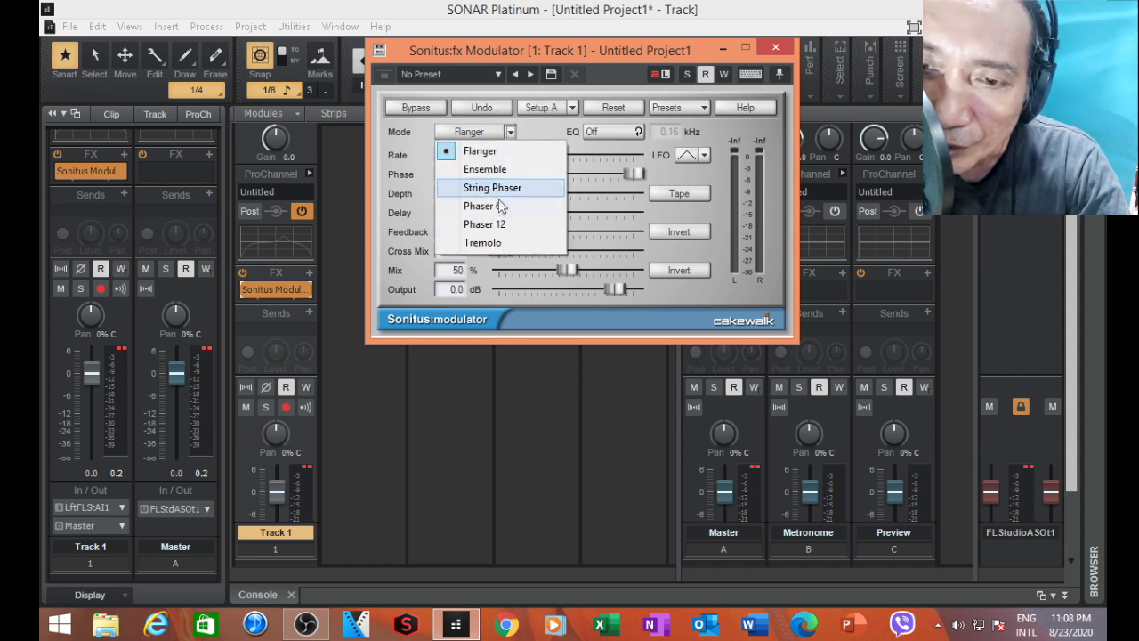
left_click(528, 118)
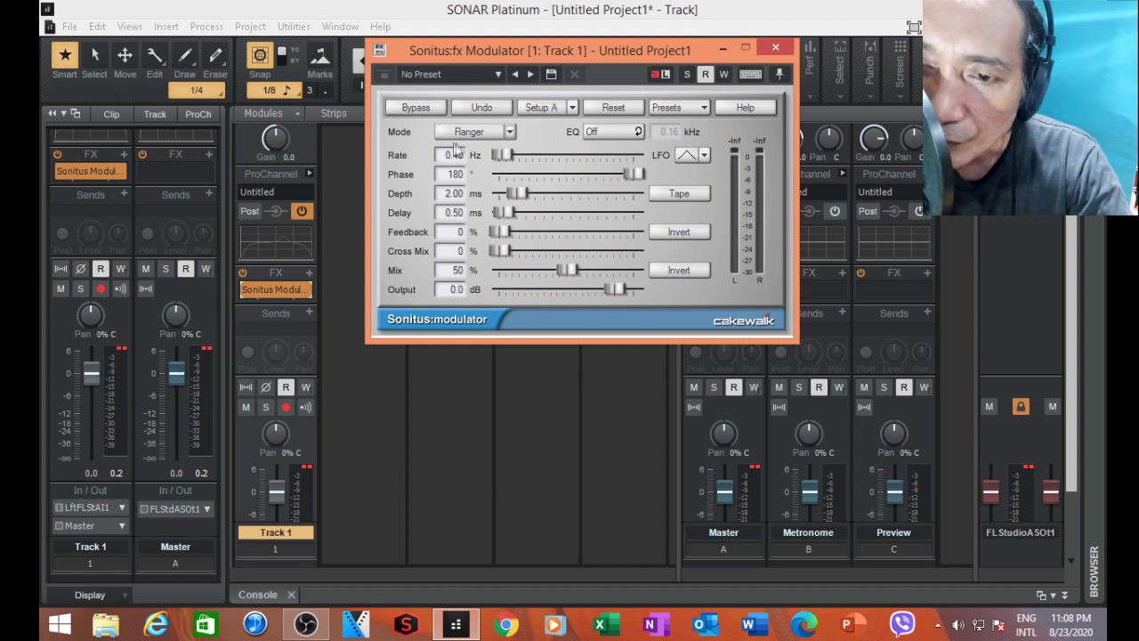
Close the Sonitus Modulator and delete it from Track 1's FX rack.
left_click(774, 43)
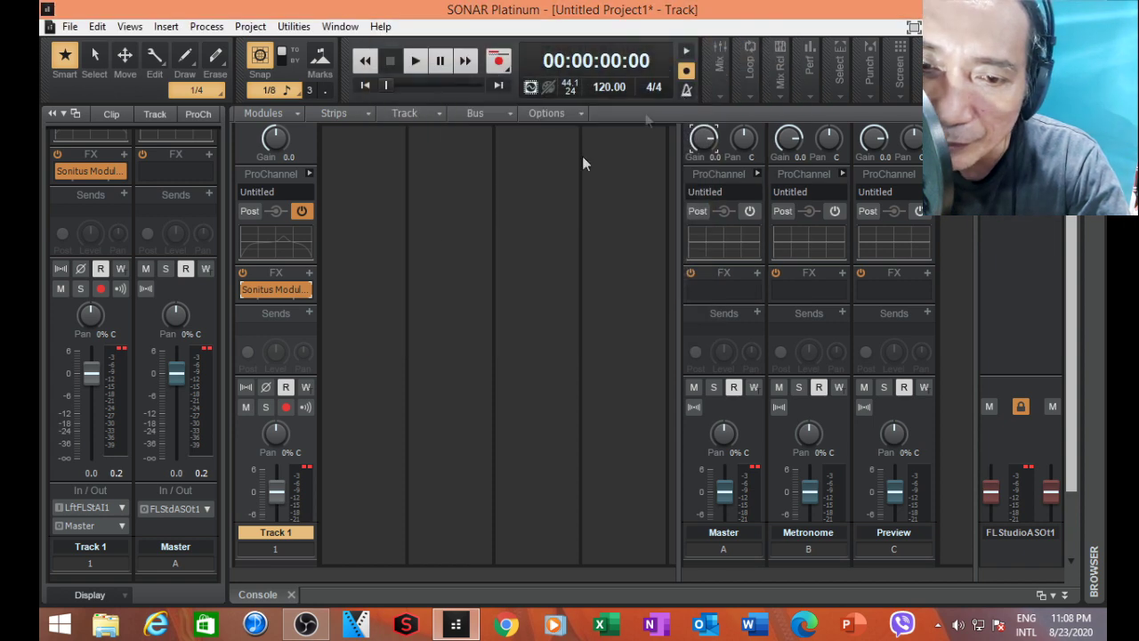
right_click(297, 288)
left_click(298, 309)
Insert the Cakewalk DirectX Multivoice Chorus/Flanger into Track 1's FX rack and load its 6-Voice Chorus preset.
right_click(283, 292)
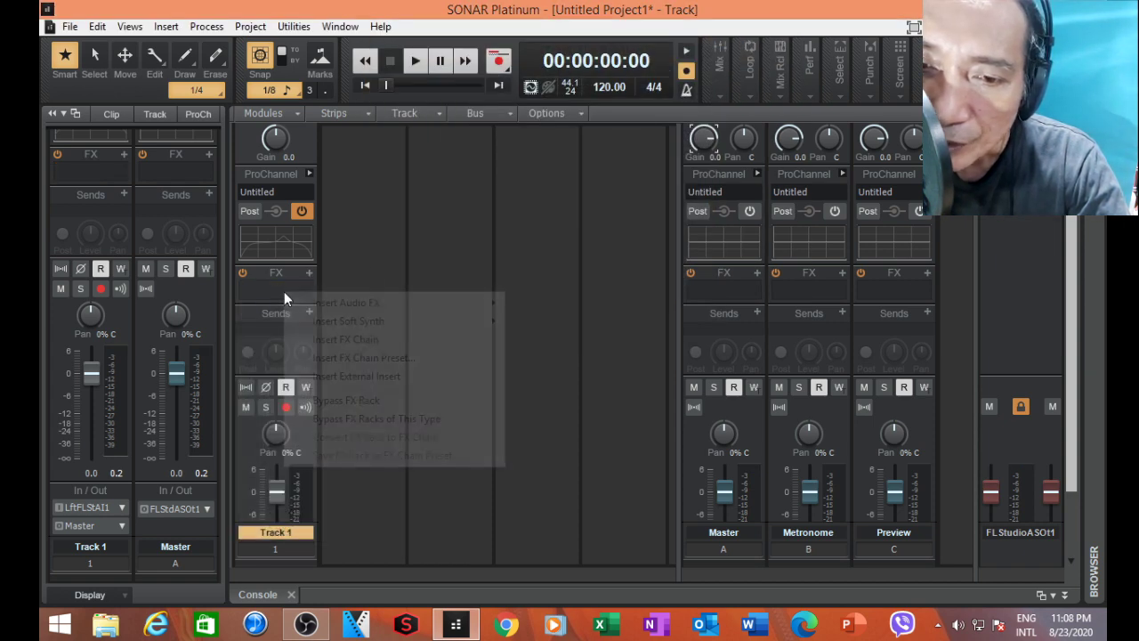
mouse_move(424, 311)
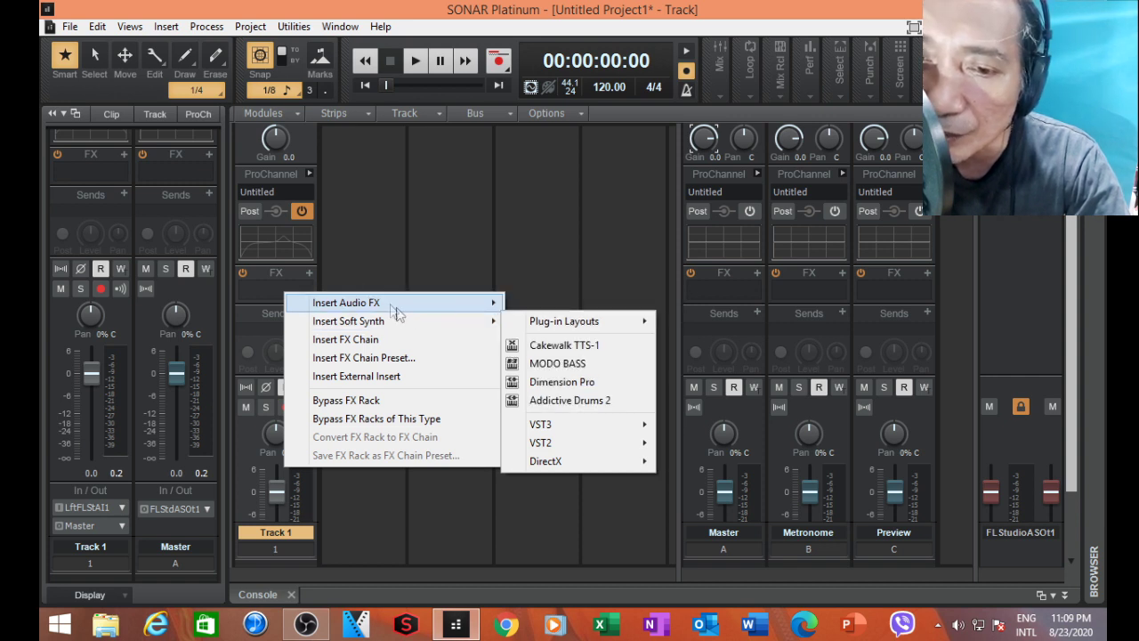
mouse_move(473, 325)
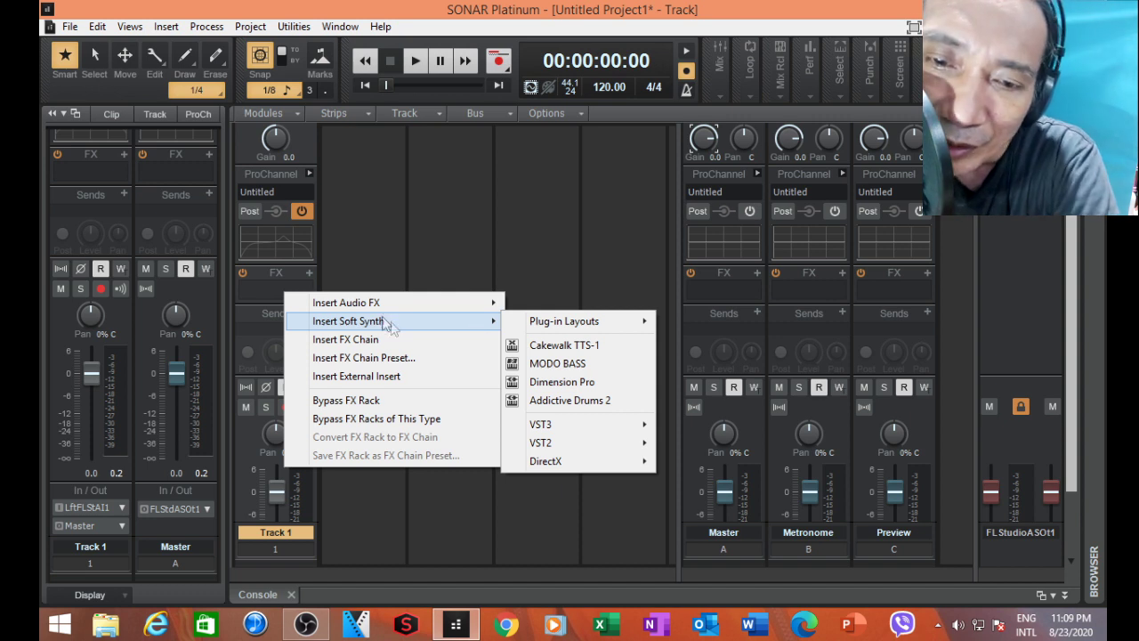
mouse_move(386, 308)
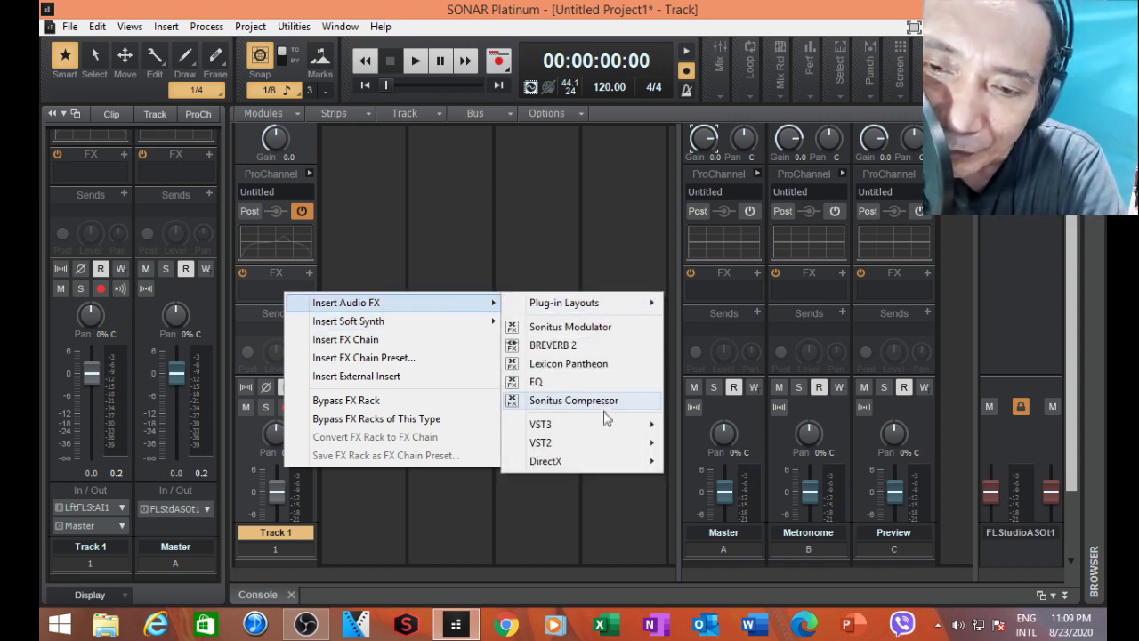
mouse_move(611, 433)
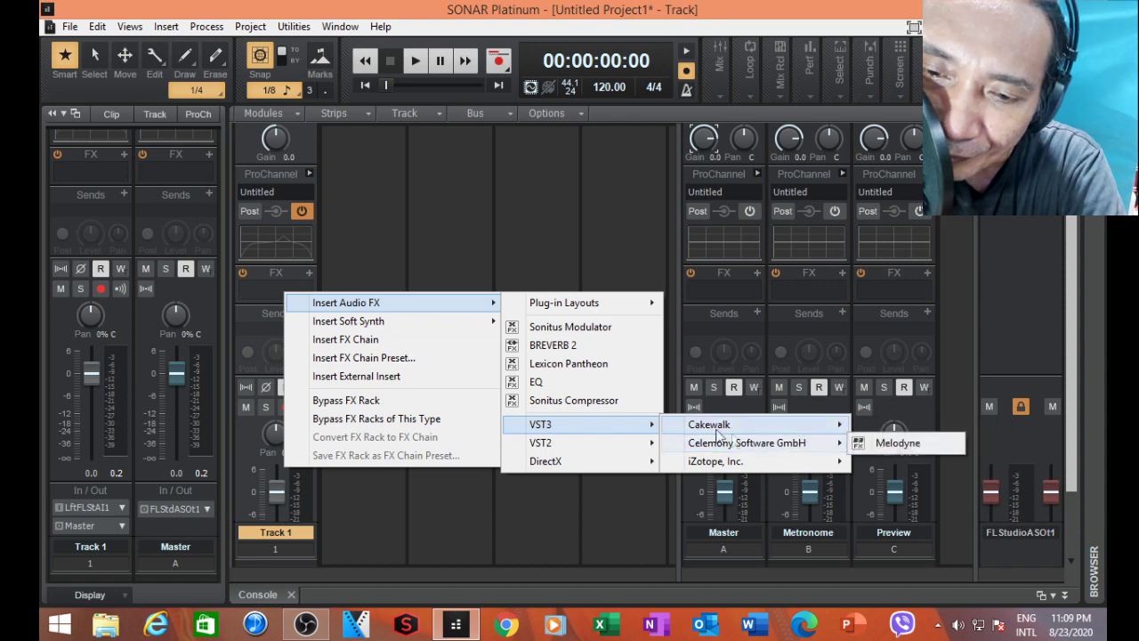
mouse_move(617, 463)
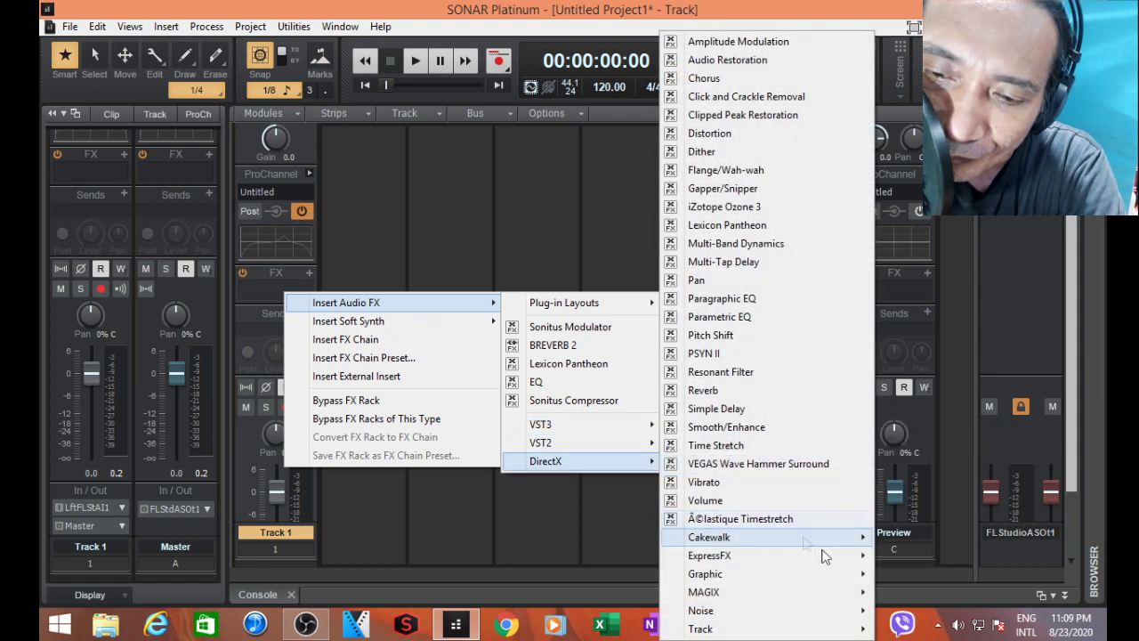
mouse_move(847, 578)
mouse_move(832, 557)
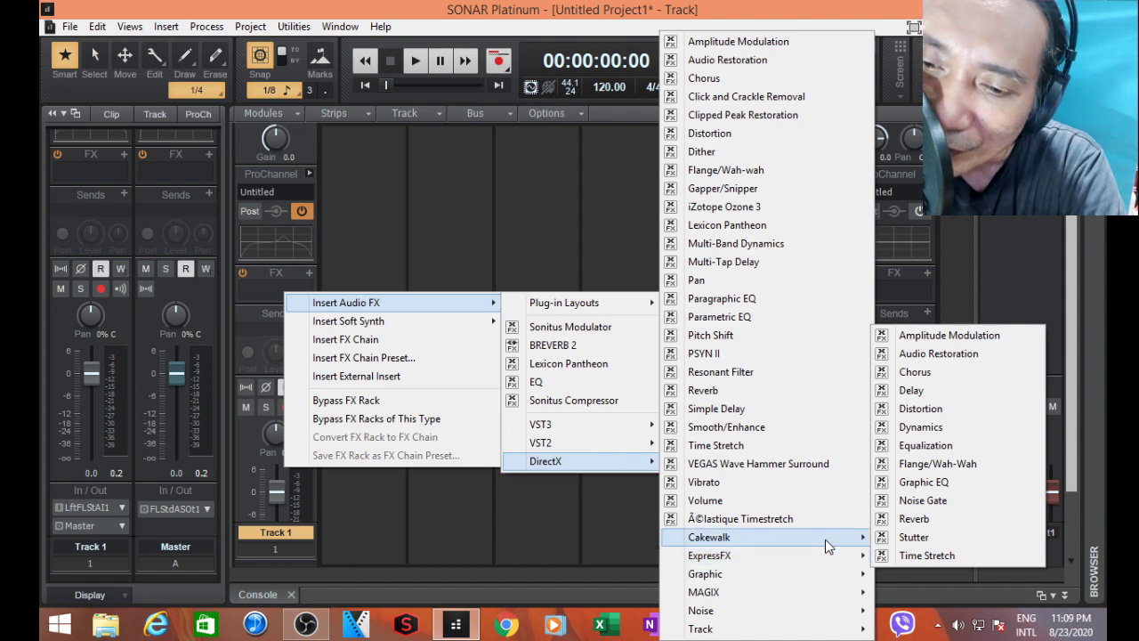
mouse_move(824, 536)
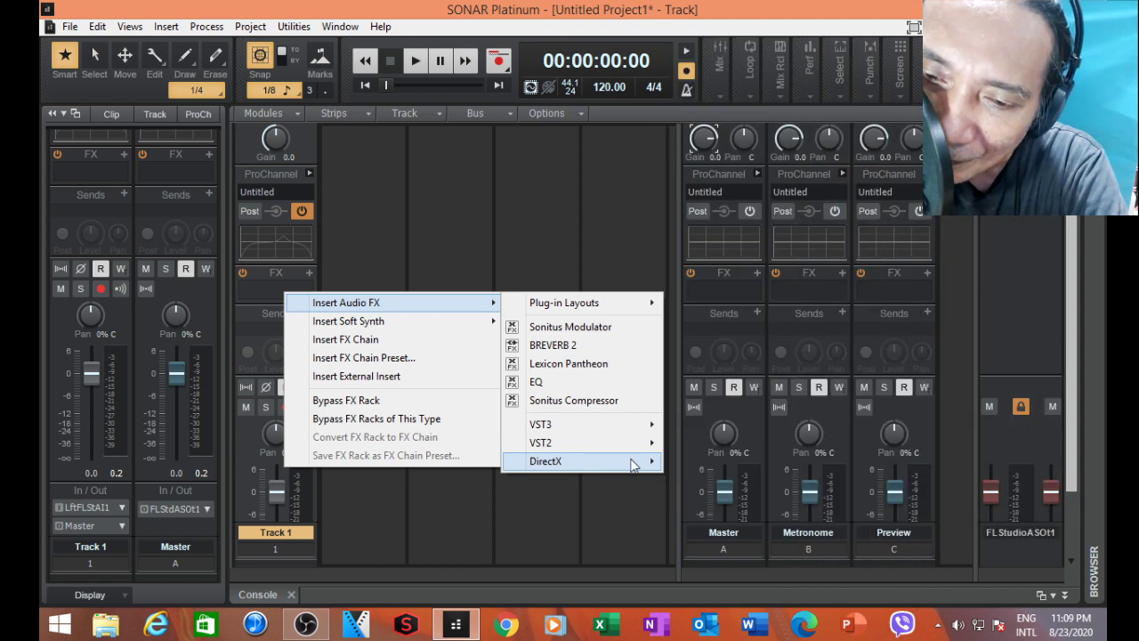
mouse_move(654, 442)
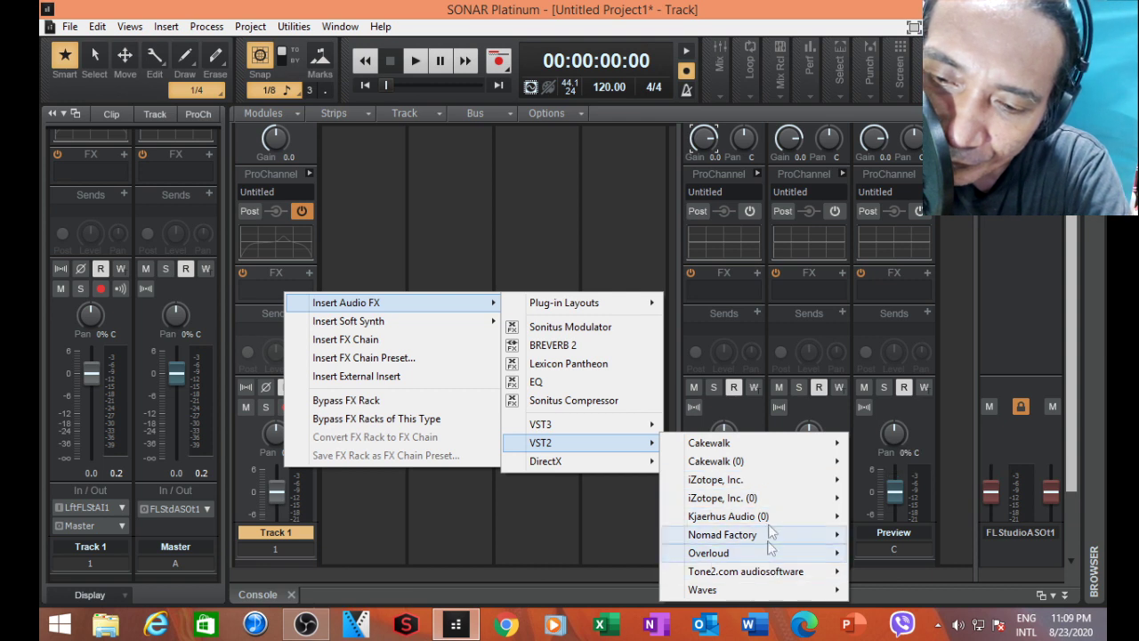
mouse_move(785, 452)
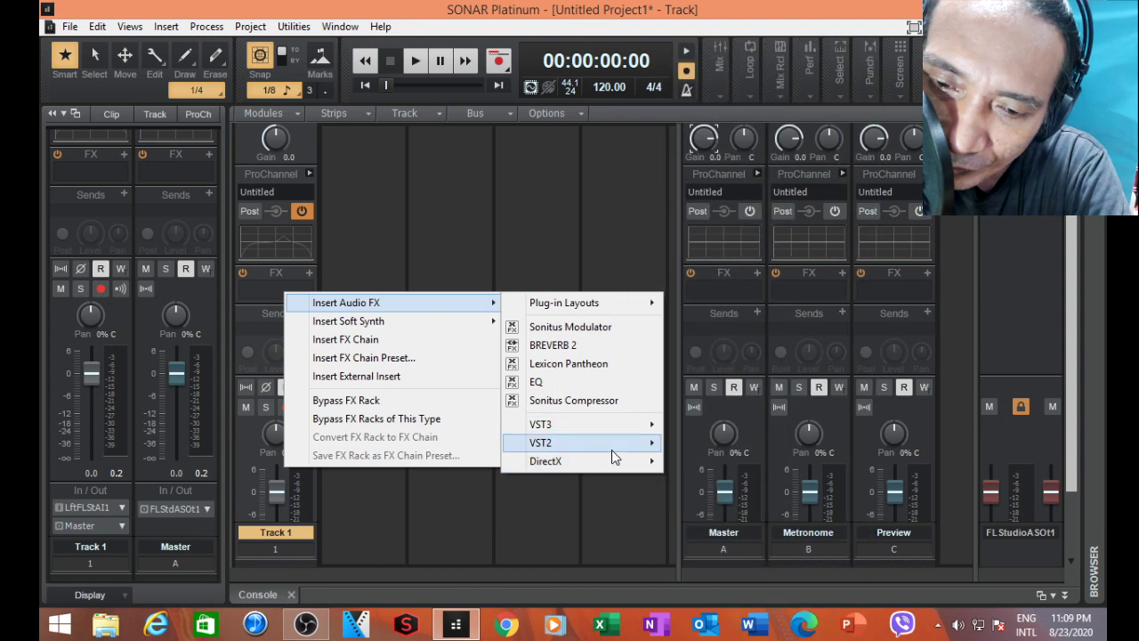
mouse_move(764, 537)
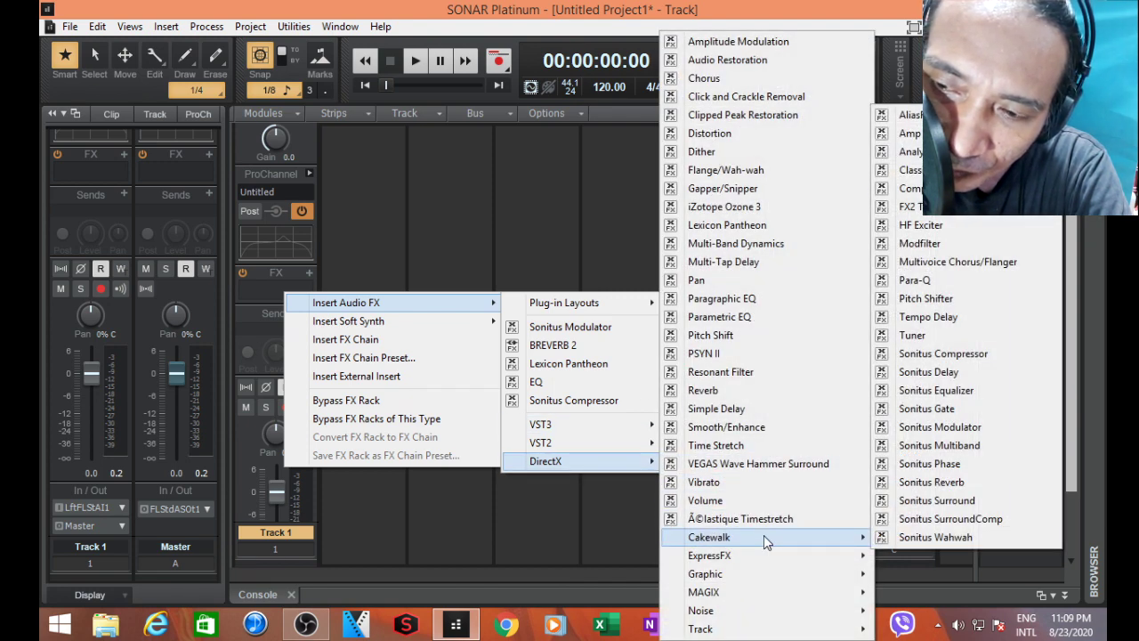
left_click(932, 270)
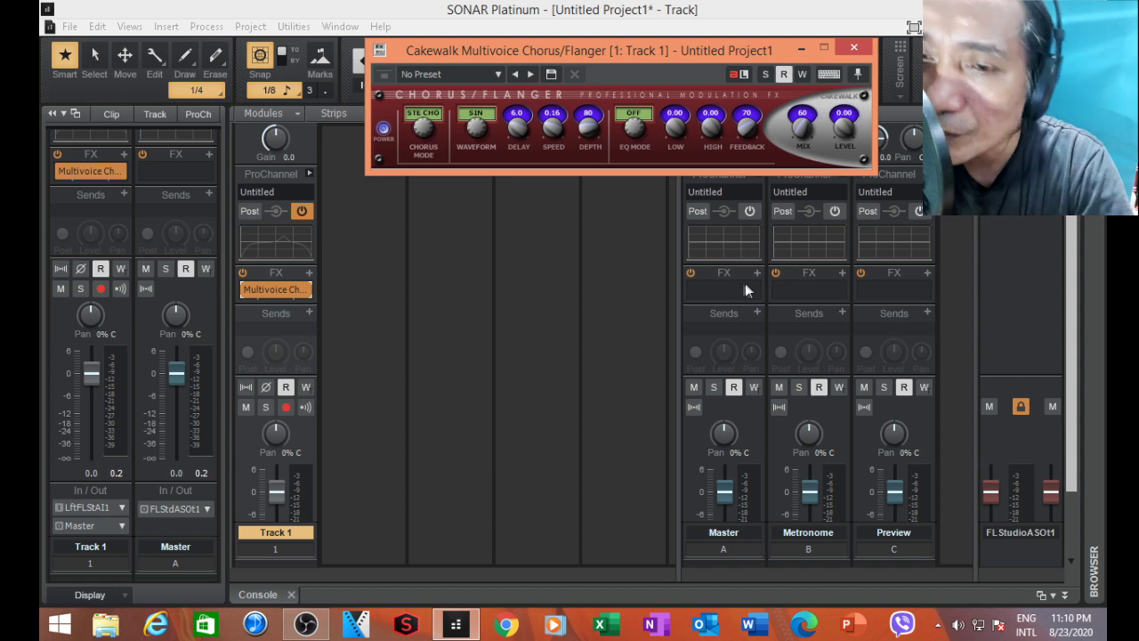
left_click(494, 75)
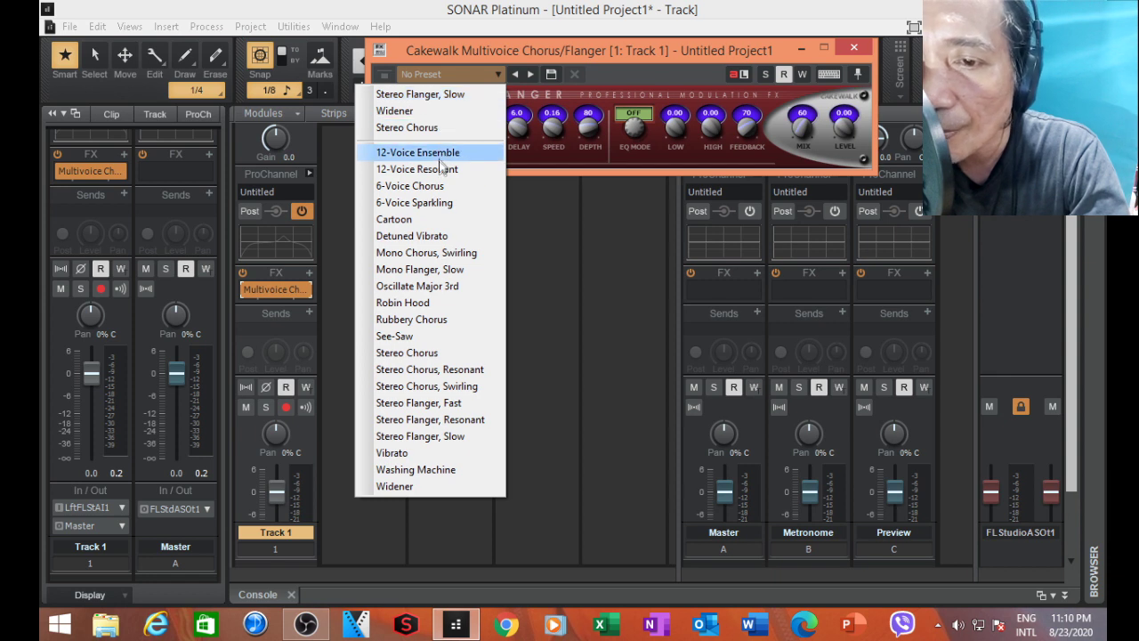
left_click(432, 189)
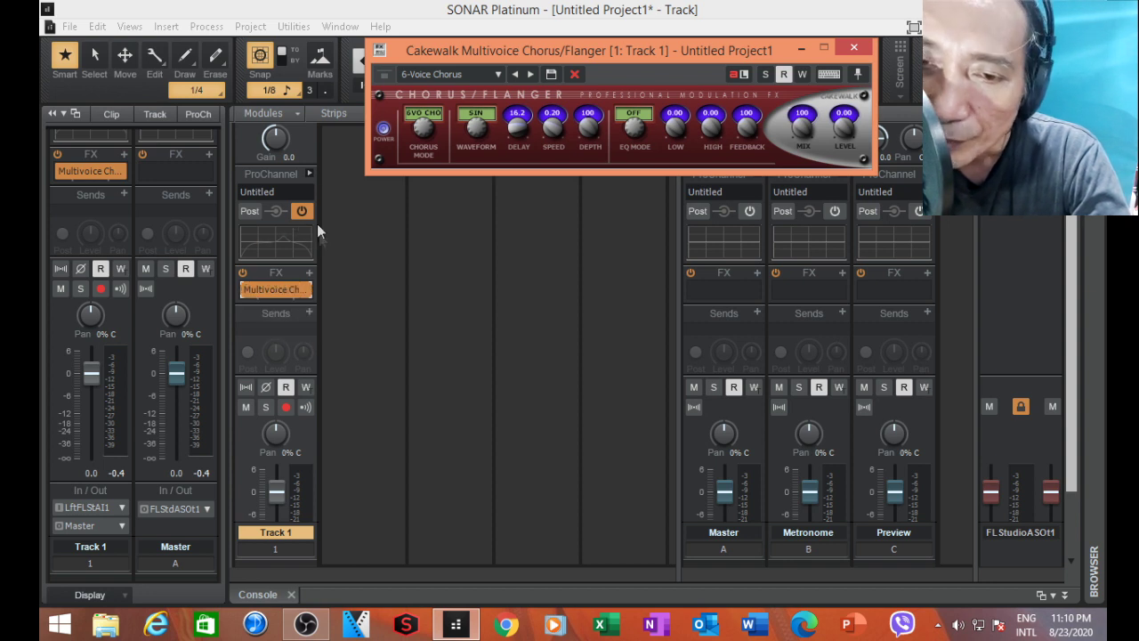
Expand Track 1's ProChannel, enable its BREVERB 2 and Compressor modules, and collapse it again.
left_click(310, 173)
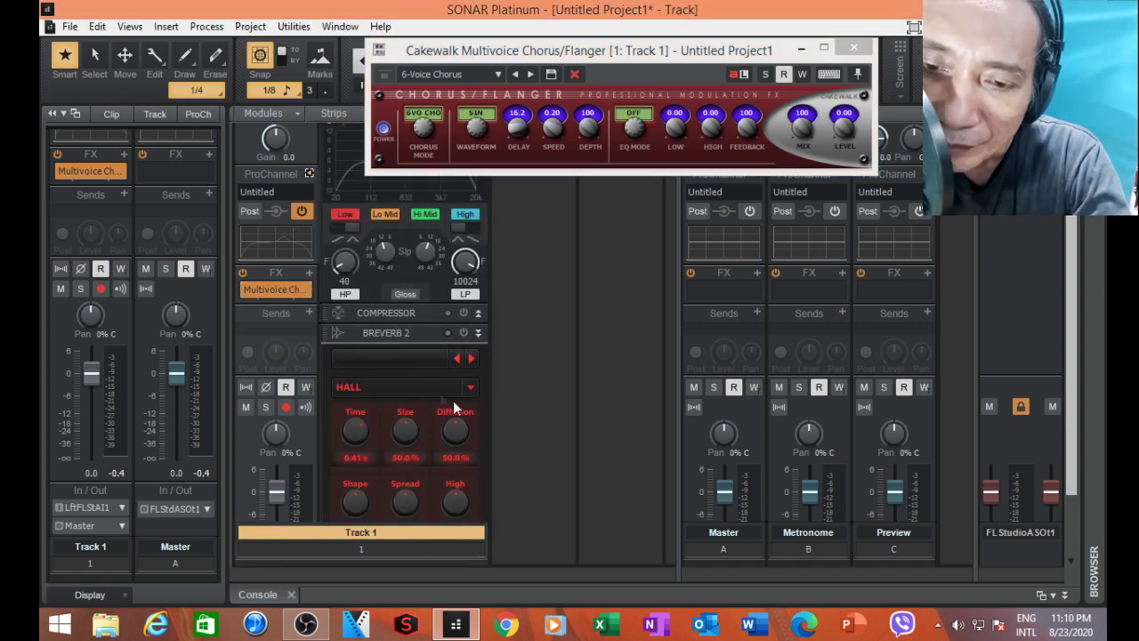
left_click(464, 332)
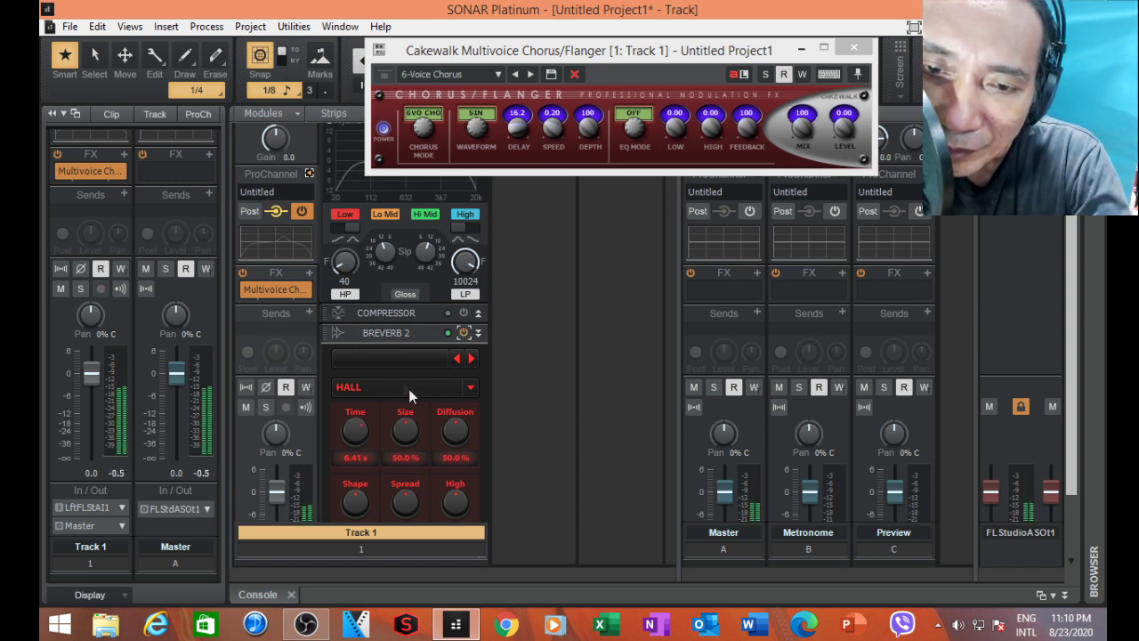
left_click(463, 312)
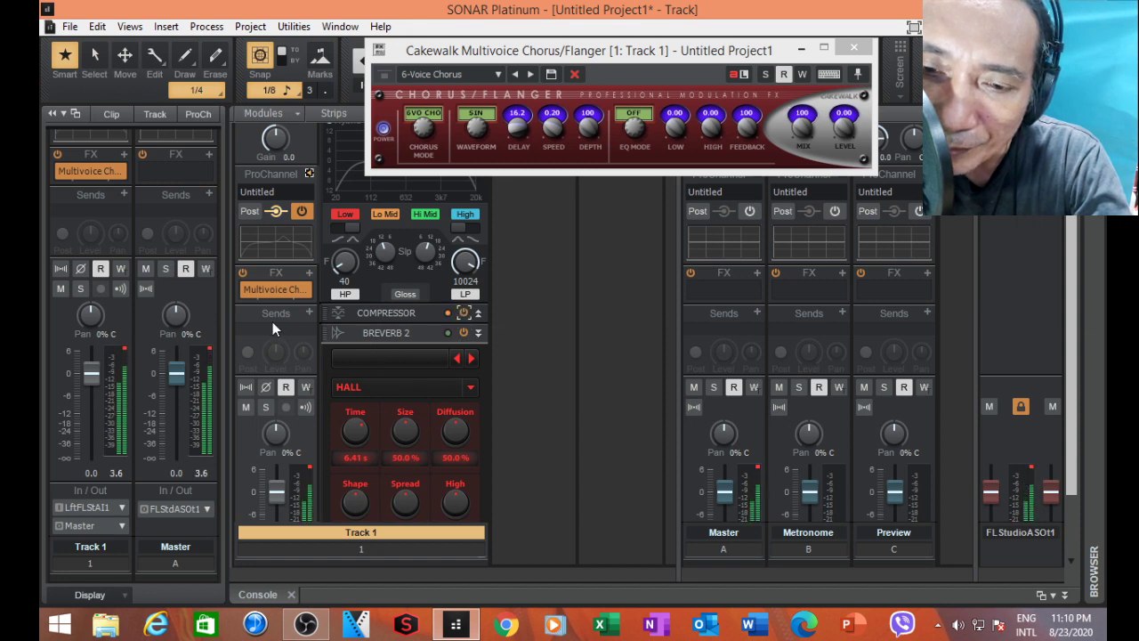
key("r")
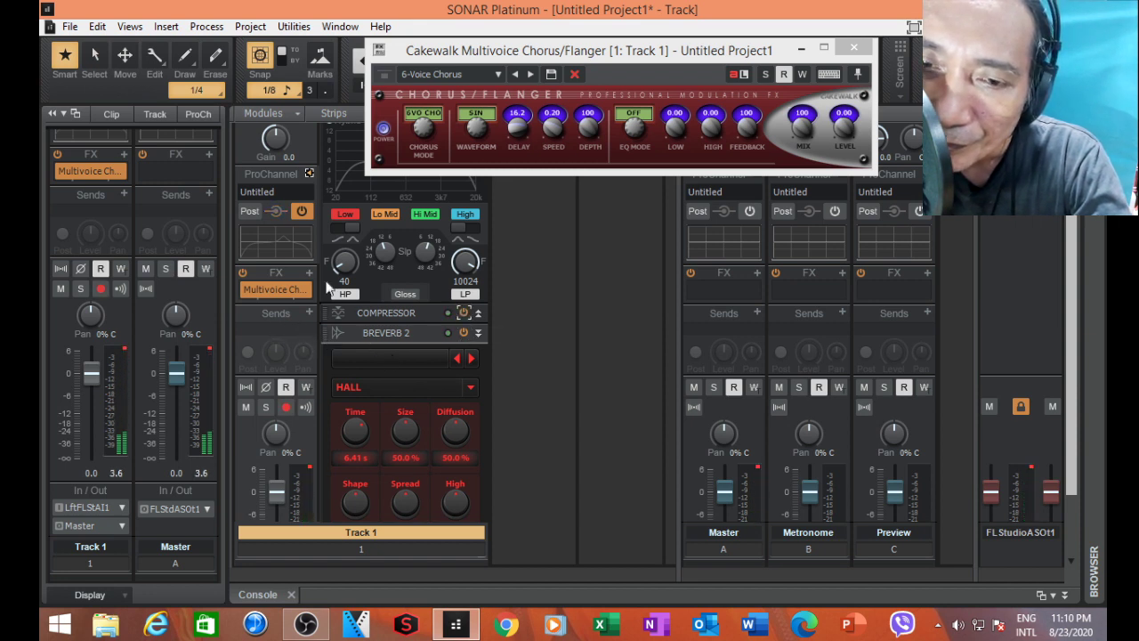
left_click(310, 173)
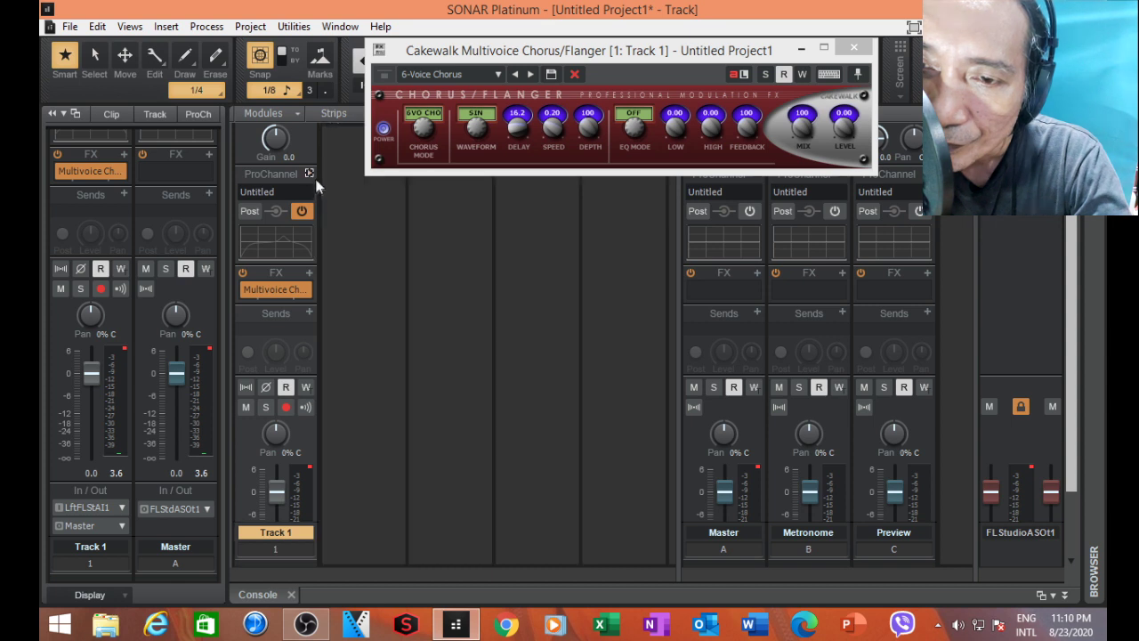
key("r")
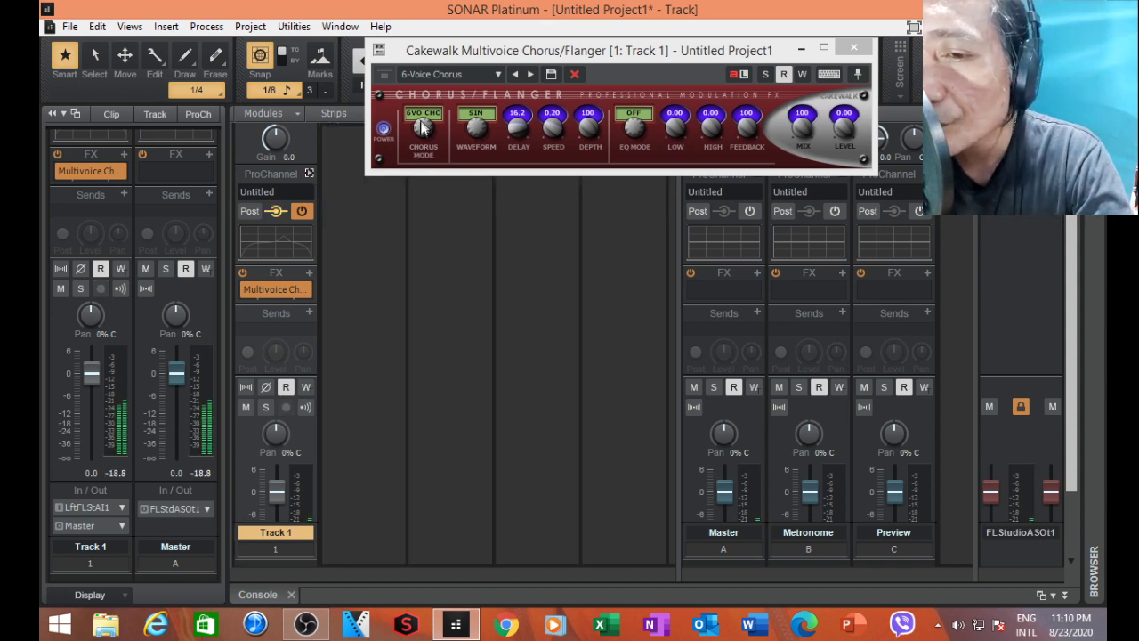
Set the Multivoice Chorus/Flanger's waveform to TRI.
left_click(421, 131)
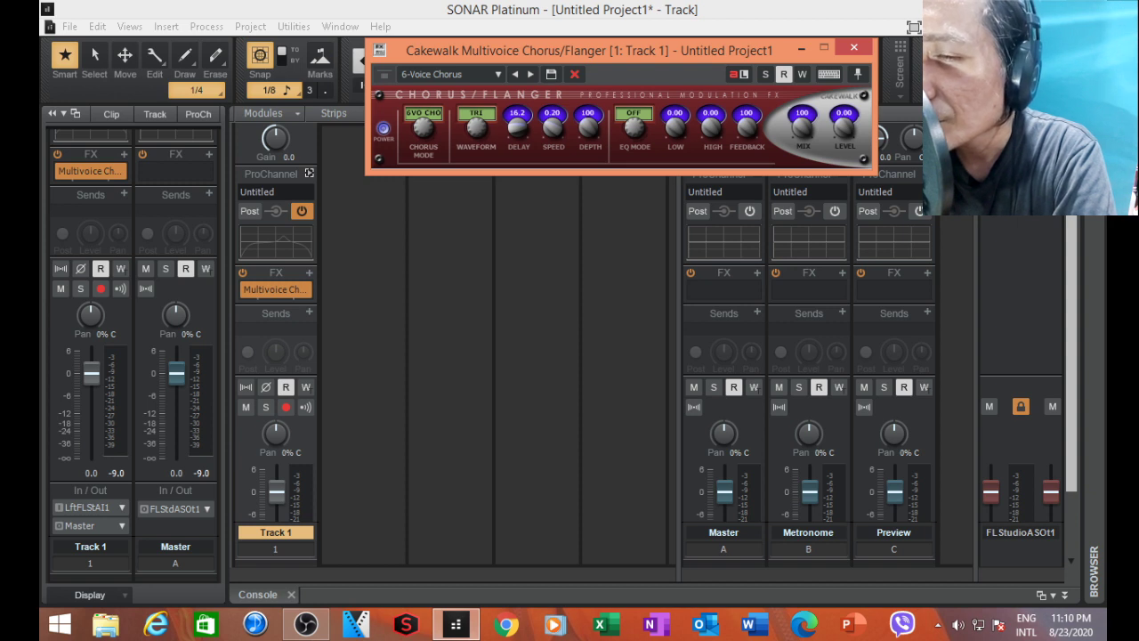
scroll(476, 125, "up", 2)
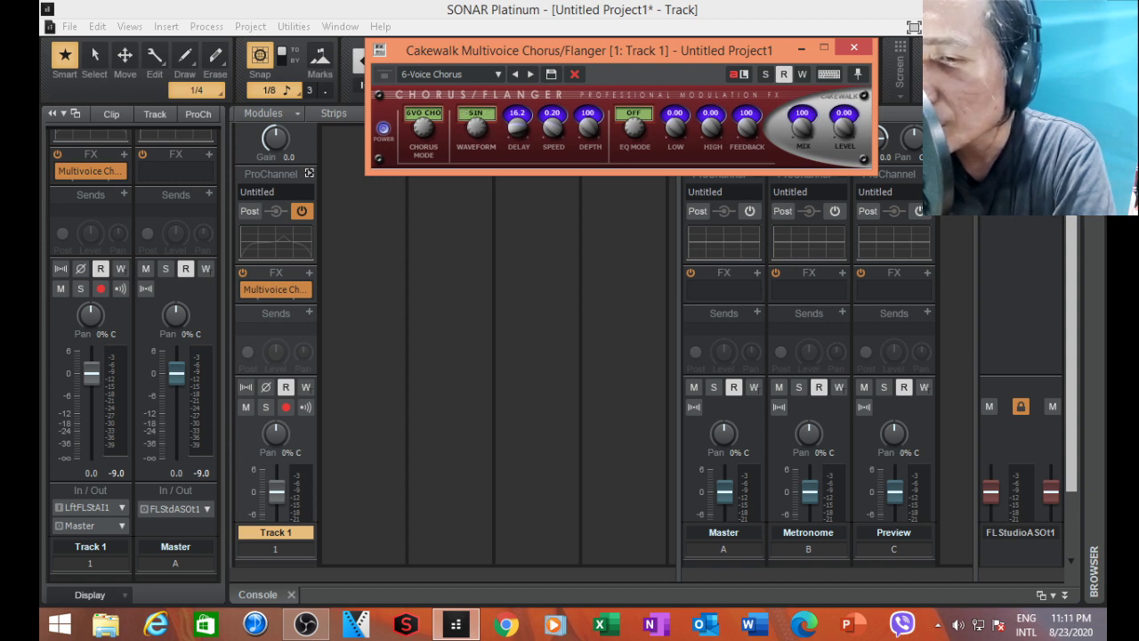
scroll(477, 125, "down", 1)
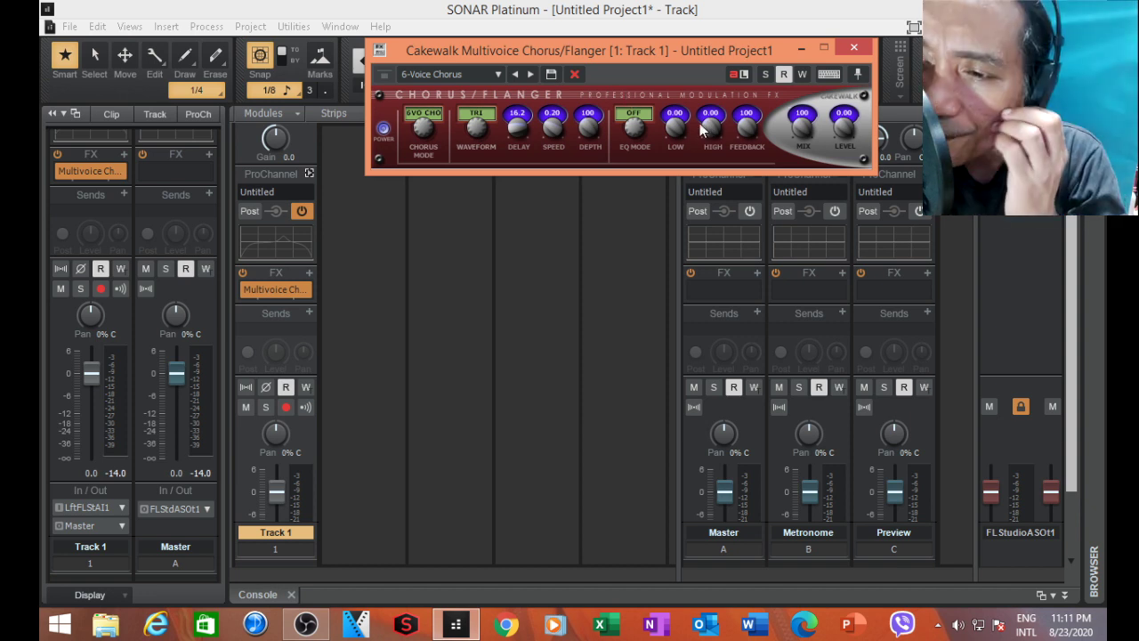
Lower the Chorus/Flanger's output level to -20.00 to test its effect, and restore it to 0.00.
left_click_drag(804, 127, 804, 126)
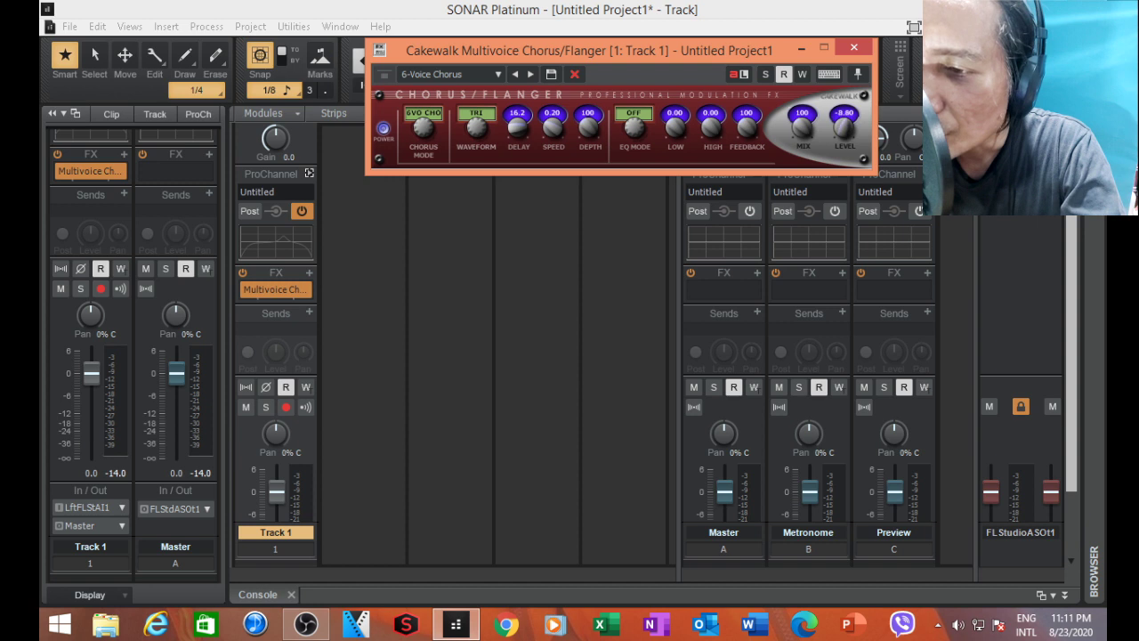
left_click_drag(845, 131, 844, 142)
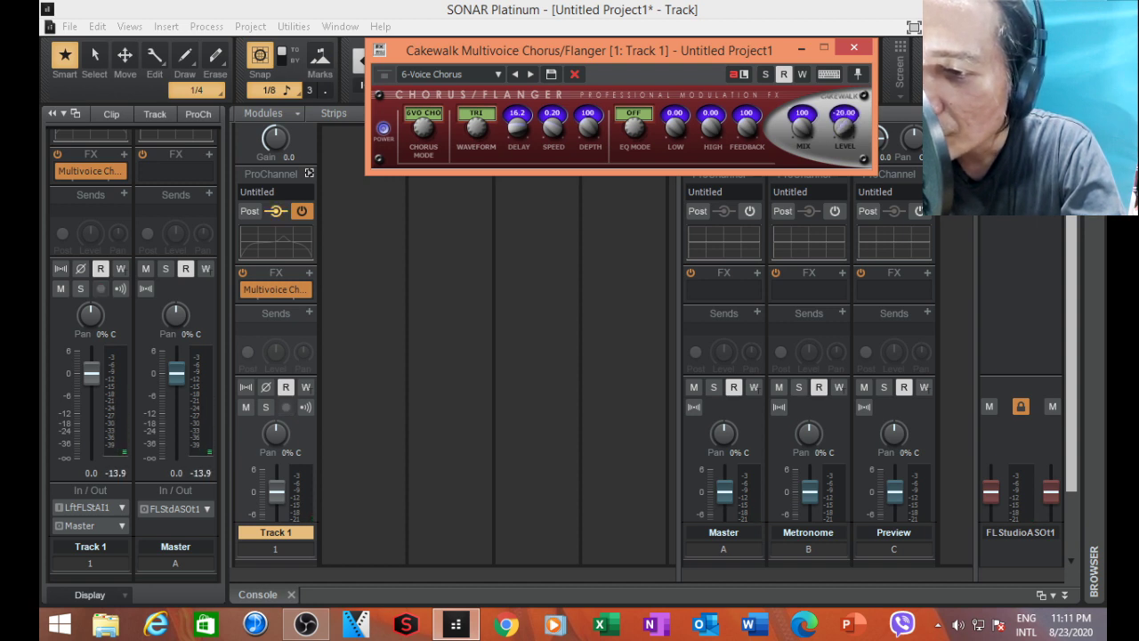
left_click_drag(844, 131, 845, 114)
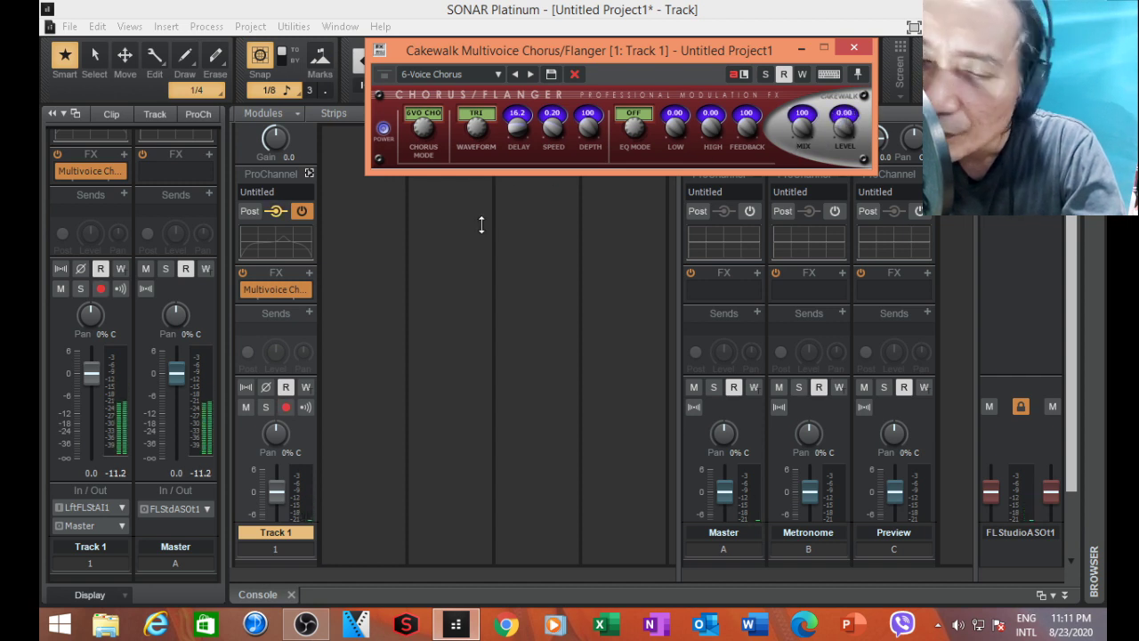
Close the Chorus/Flanger window and insert the Cakewalk DirectX Sonitus Multiband into Track 1's FX rack.
left_click(851, 49)
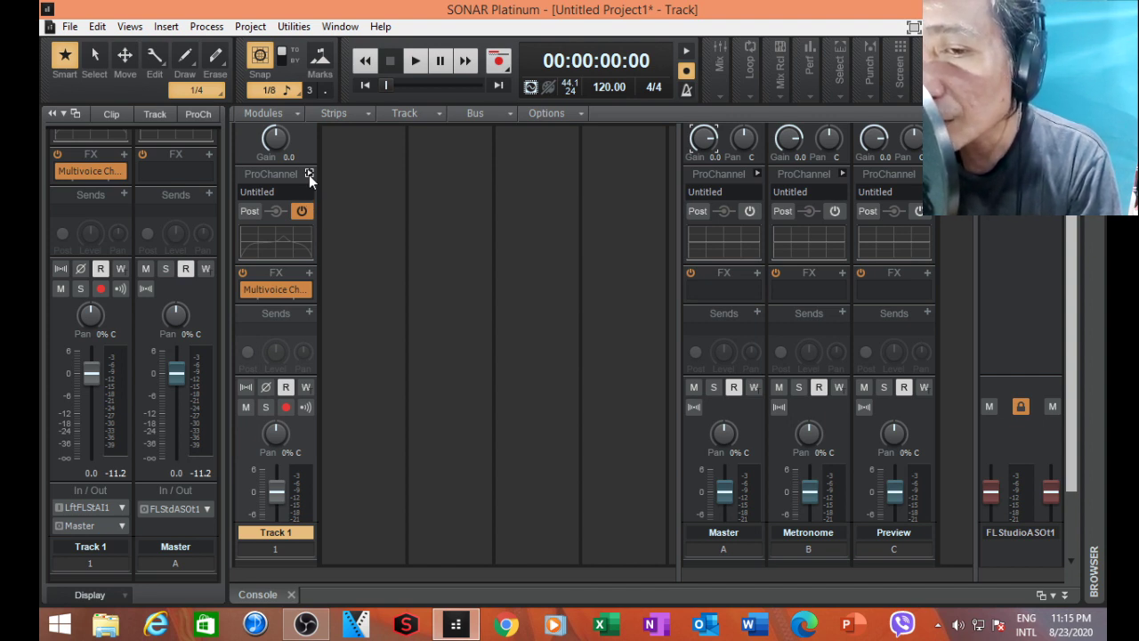
left_click(309, 273)
mouse_move(424, 288)
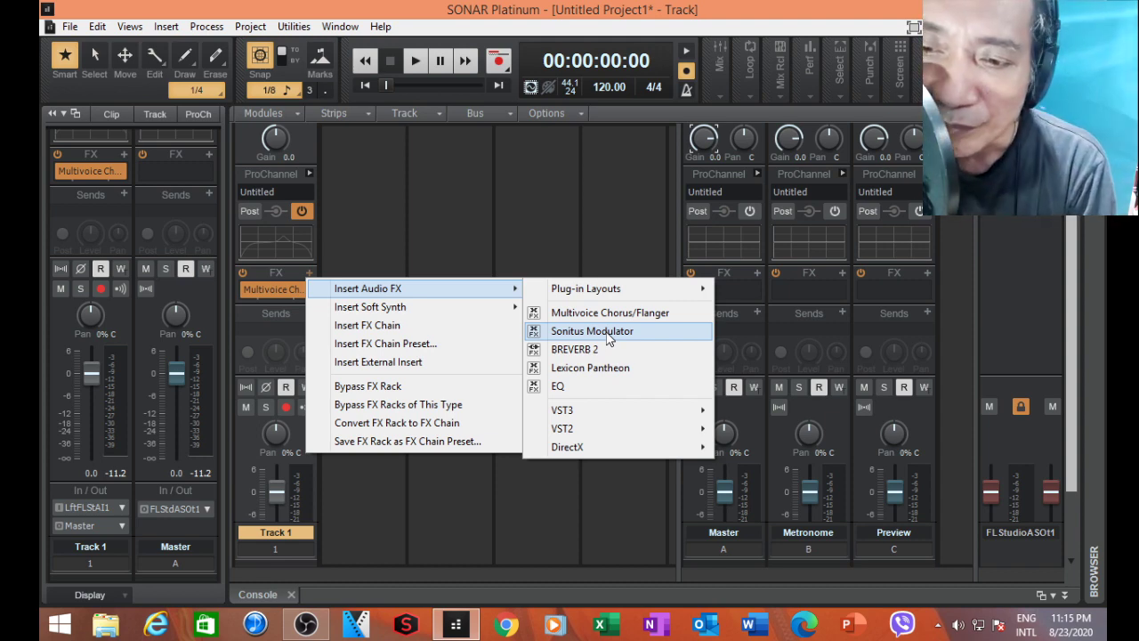
mouse_move(641, 441)
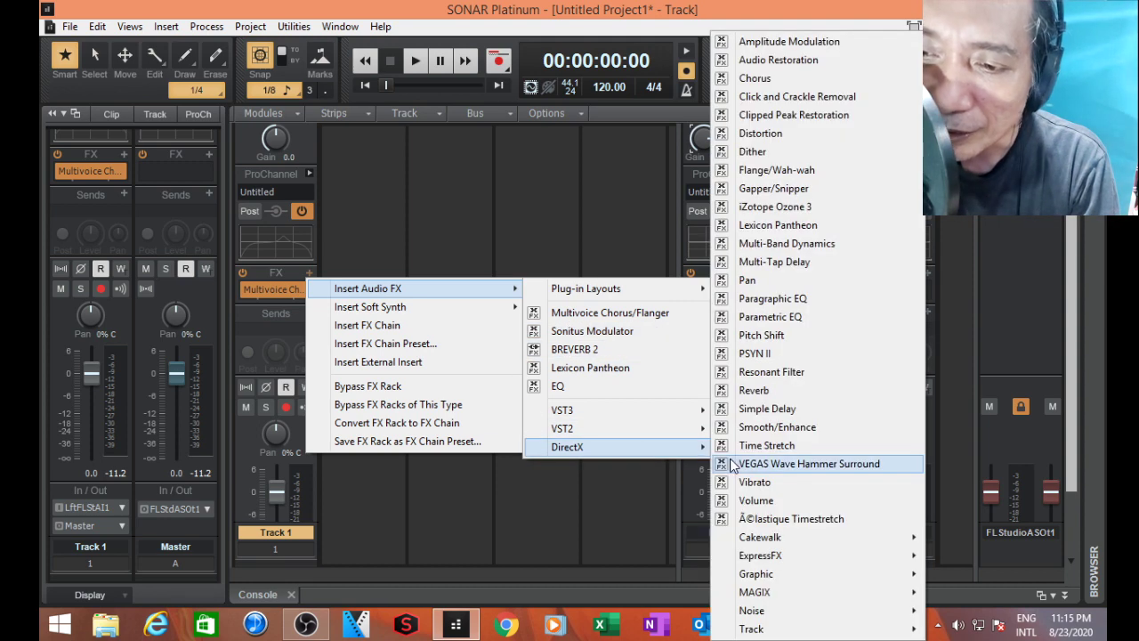
mouse_move(754, 557)
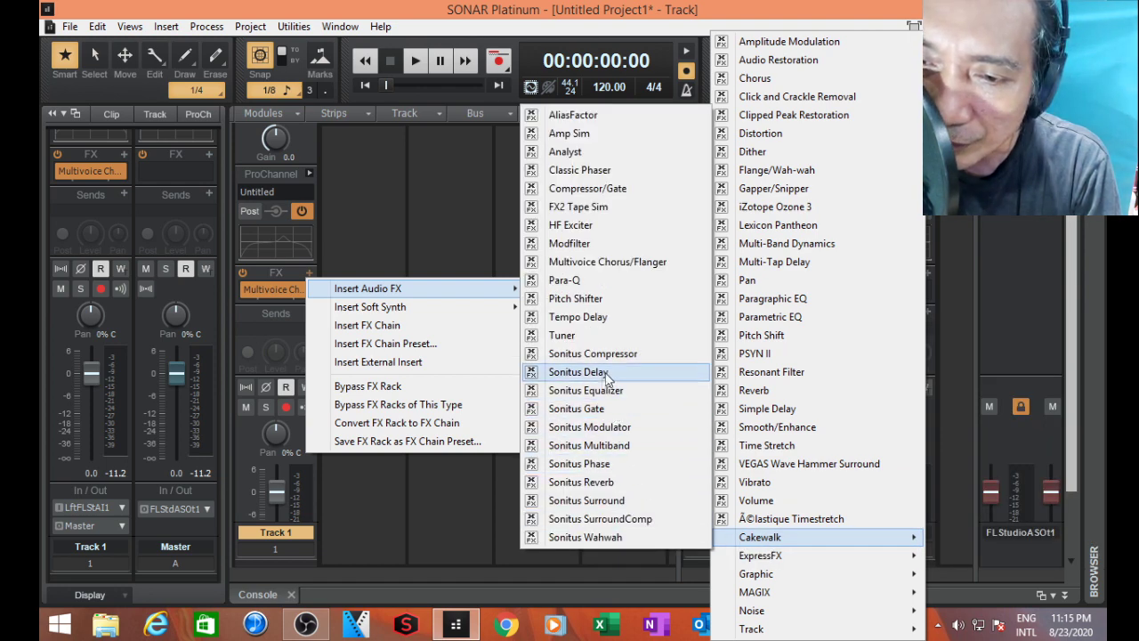
left_click(586, 447)
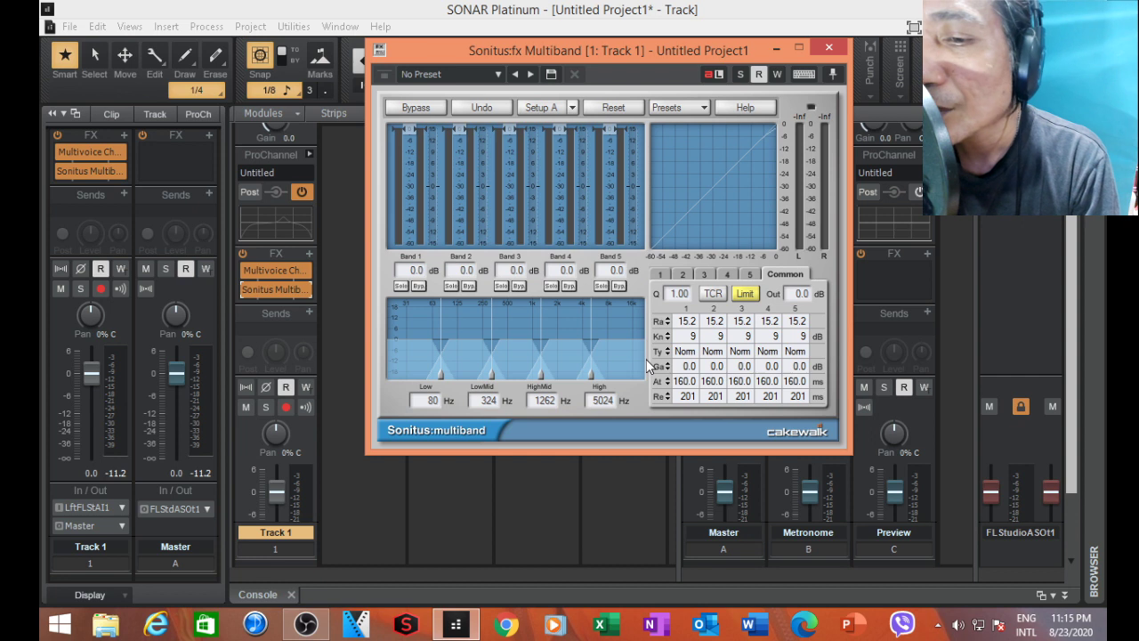
Select band 2 in the Sonitus Multiband and raise its LowMid crossover frequency to 491 Hz.
left_click(461, 341)
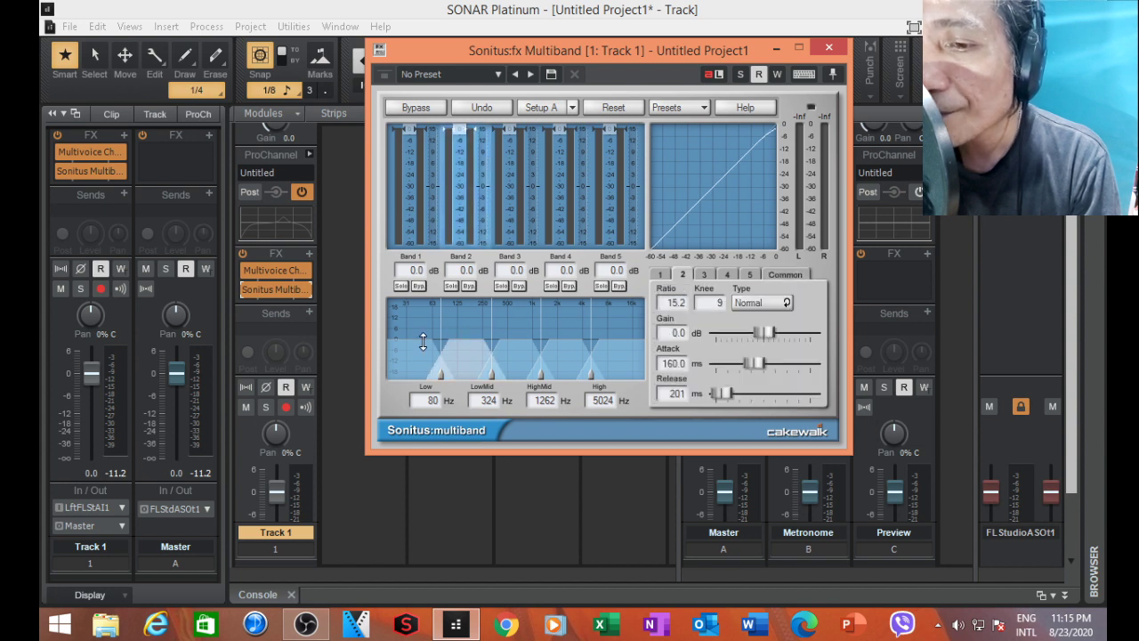
left_click(419, 341)
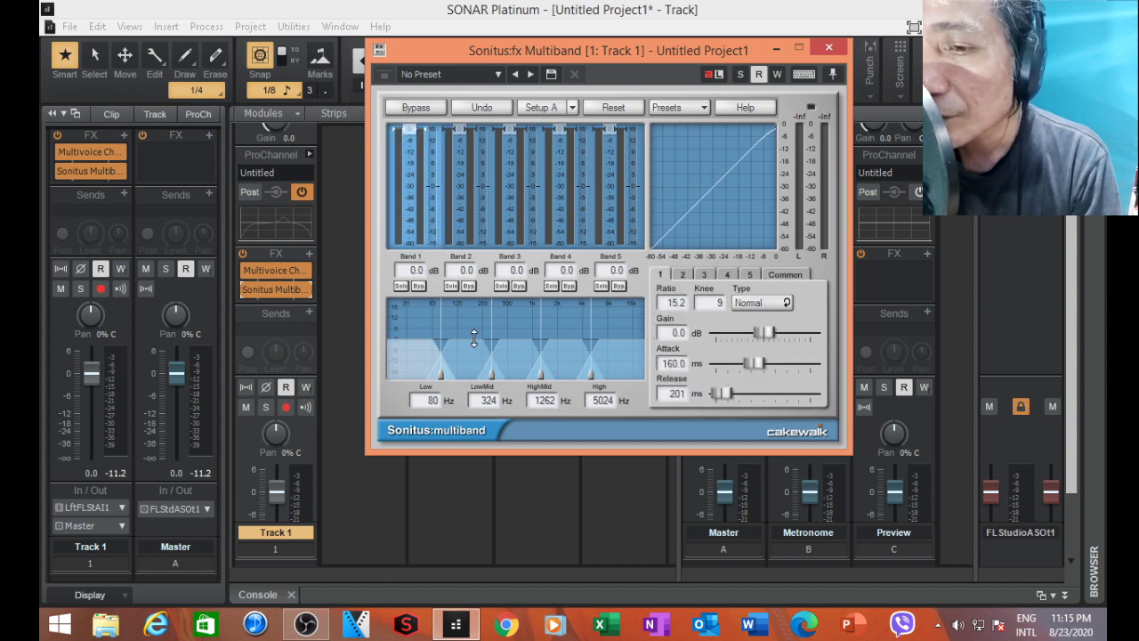
left_click(474, 338)
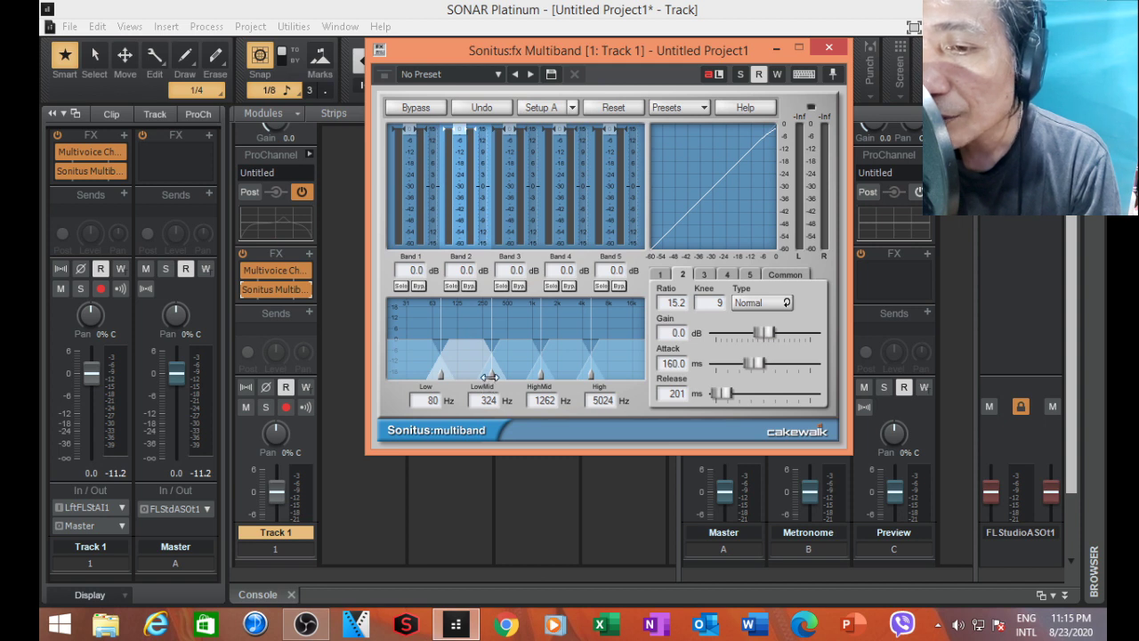
left_click_drag(490, 377, 505, 374)
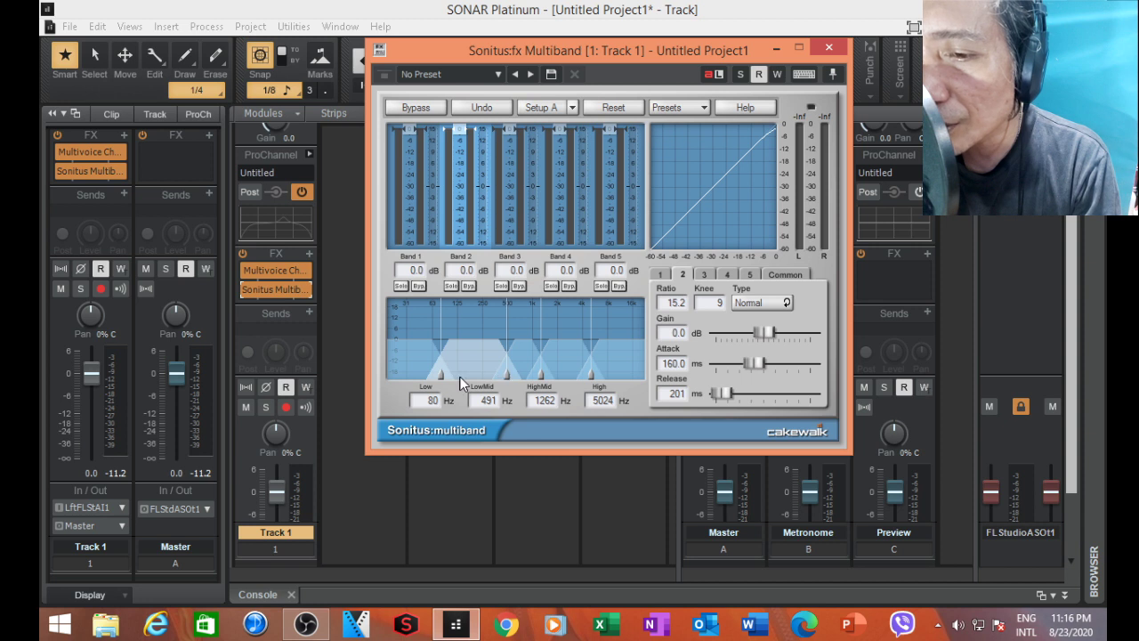
Lower the Sonitus Multiband's Low crossover frequency to 69 Hz and its LowMid crossover to 408 Hz.
left_click_drag(441, 378, 435, 378)
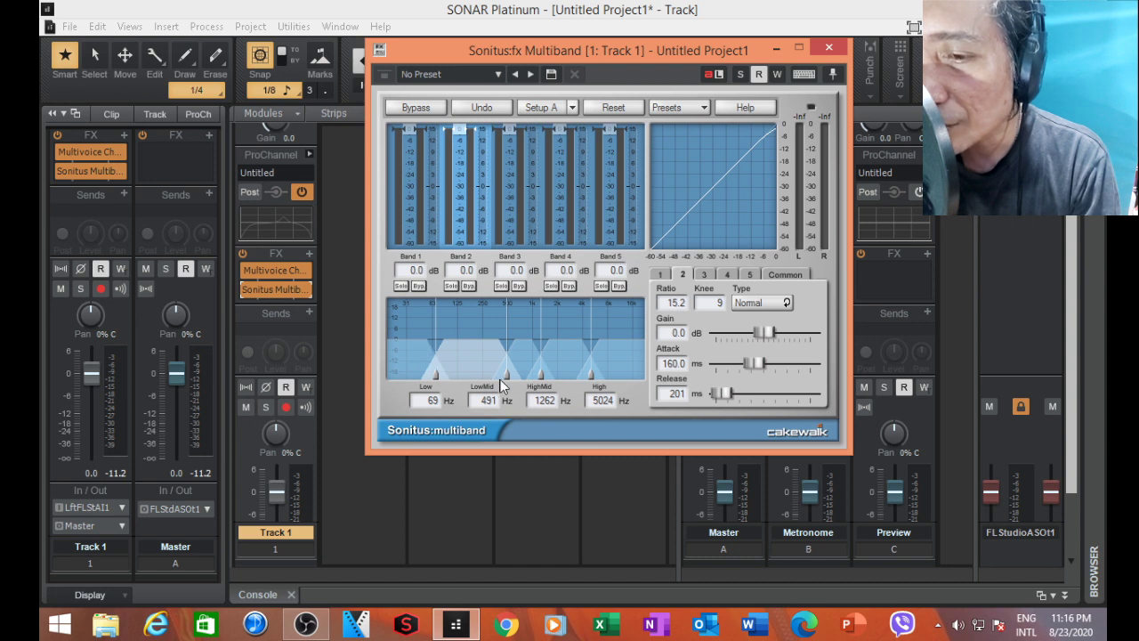
left_click_drag(505, 376, 497, 377)
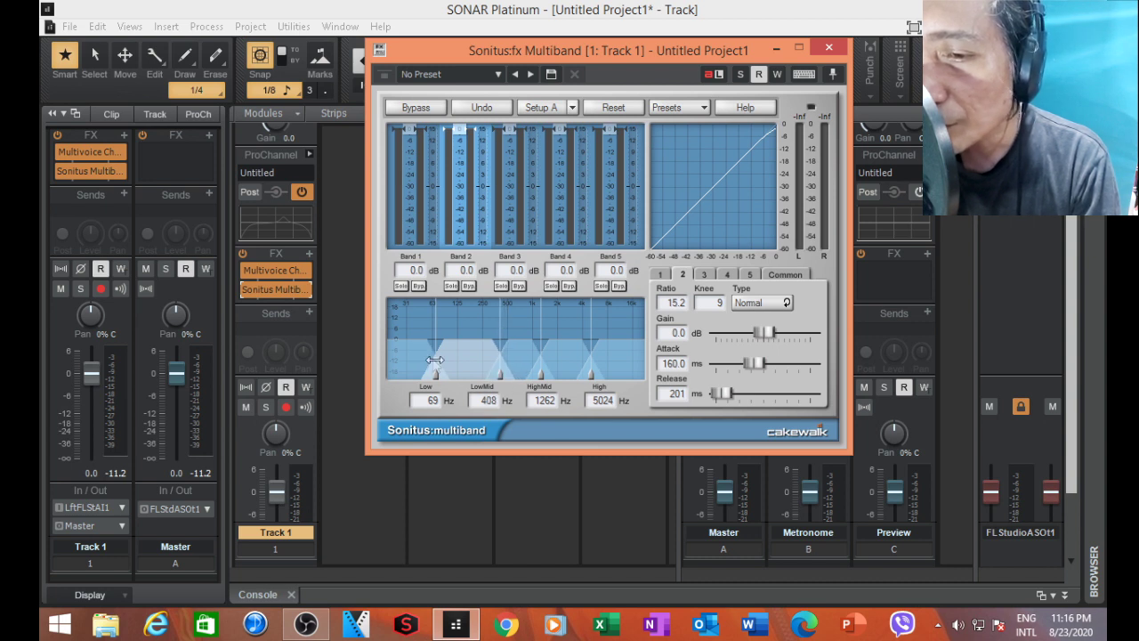
Select band 1 in the Sonitus Multiband and lower its gain to -5.4 dB.
left_click(407, 357)
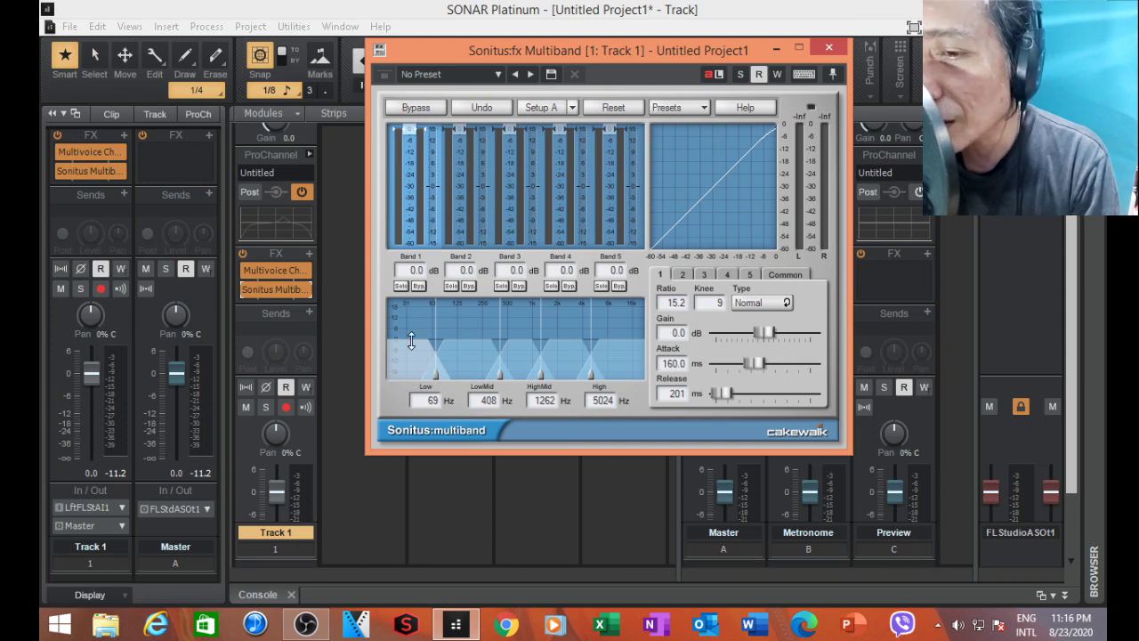
left_click_drag(409, 338, 408, 366)
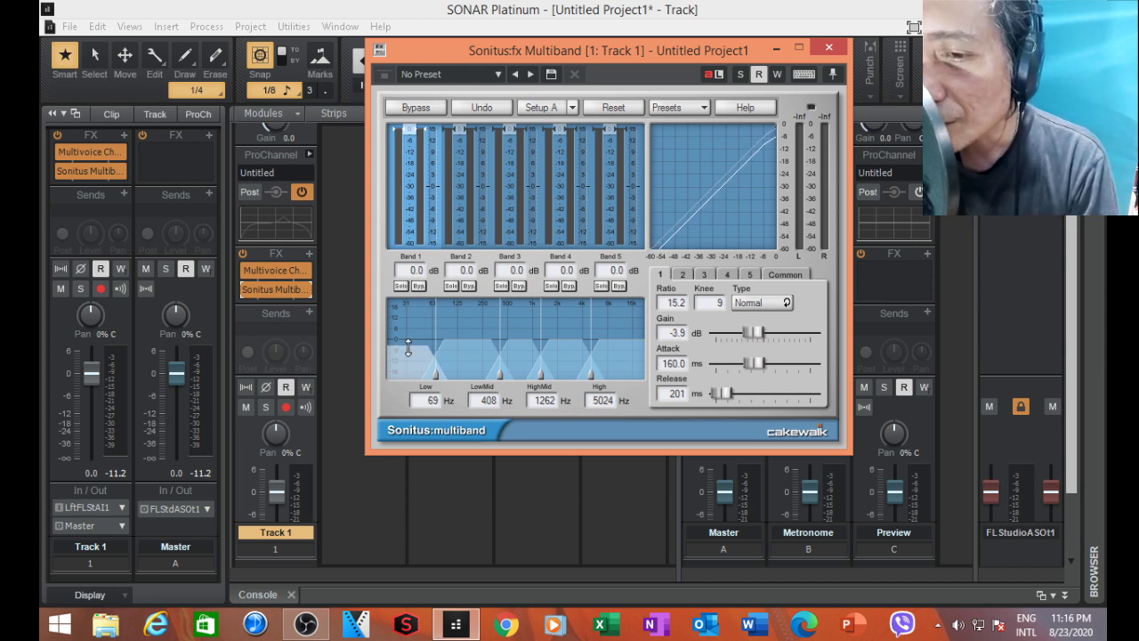
left_click_drag(753, 332, 750, 332)
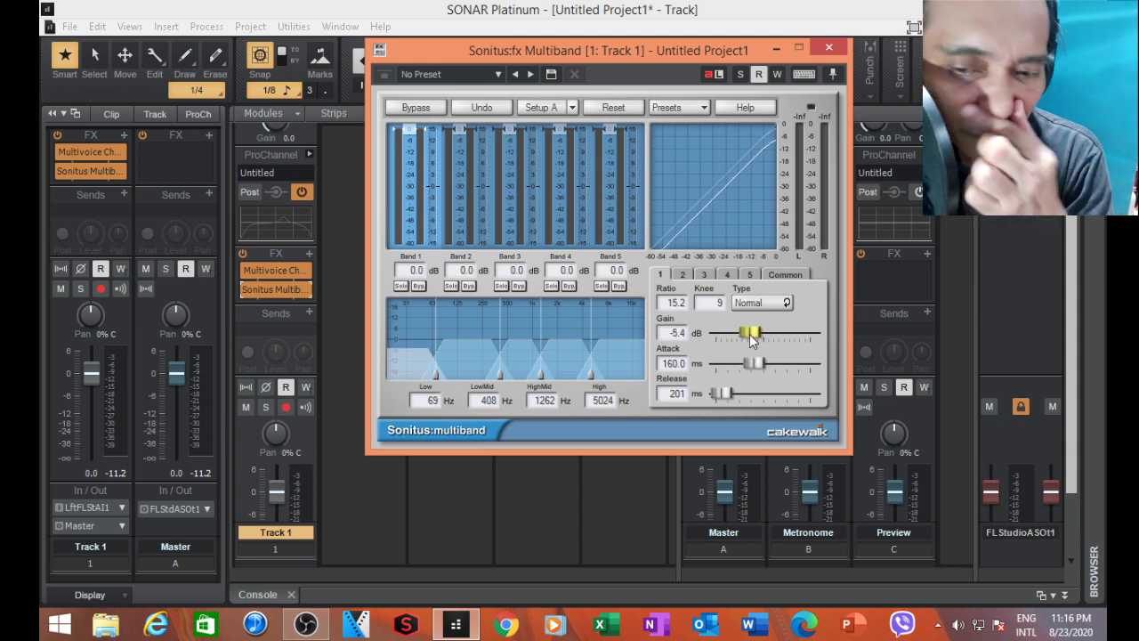
Raise band 5's gain to 3.5 dB and move the High crossover frequency up to 6623 Hz.
left_click(471, 361)
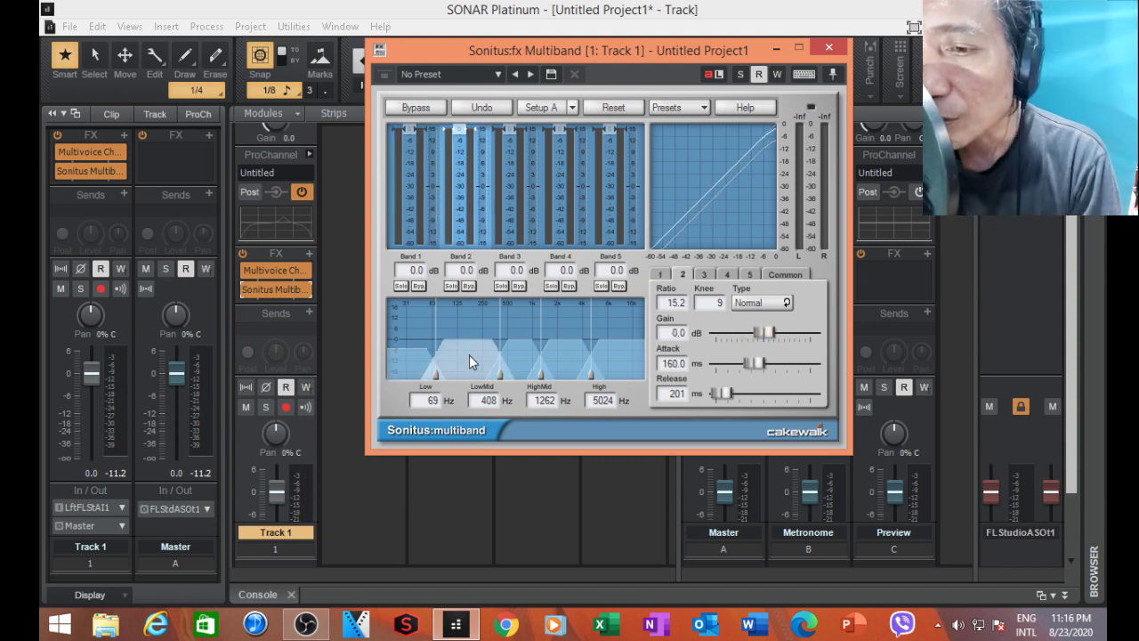
left_click(521, 356)
left_click(623, 358)
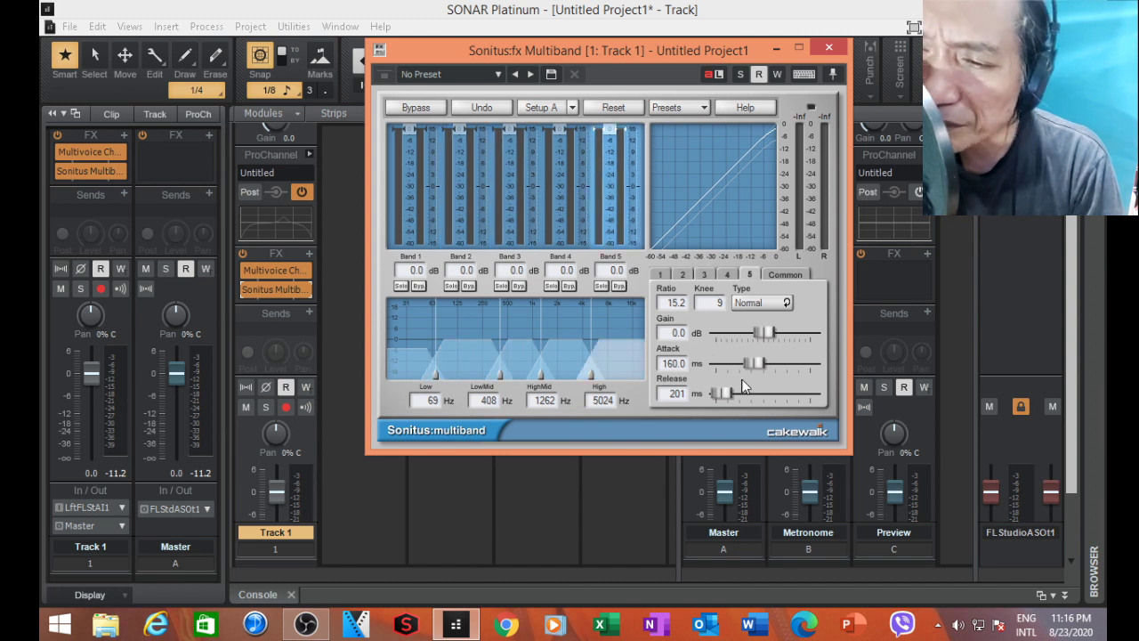
left_click_drag(759, 335, 776, 333)
left_click_drag(589, 378, 599, 377)
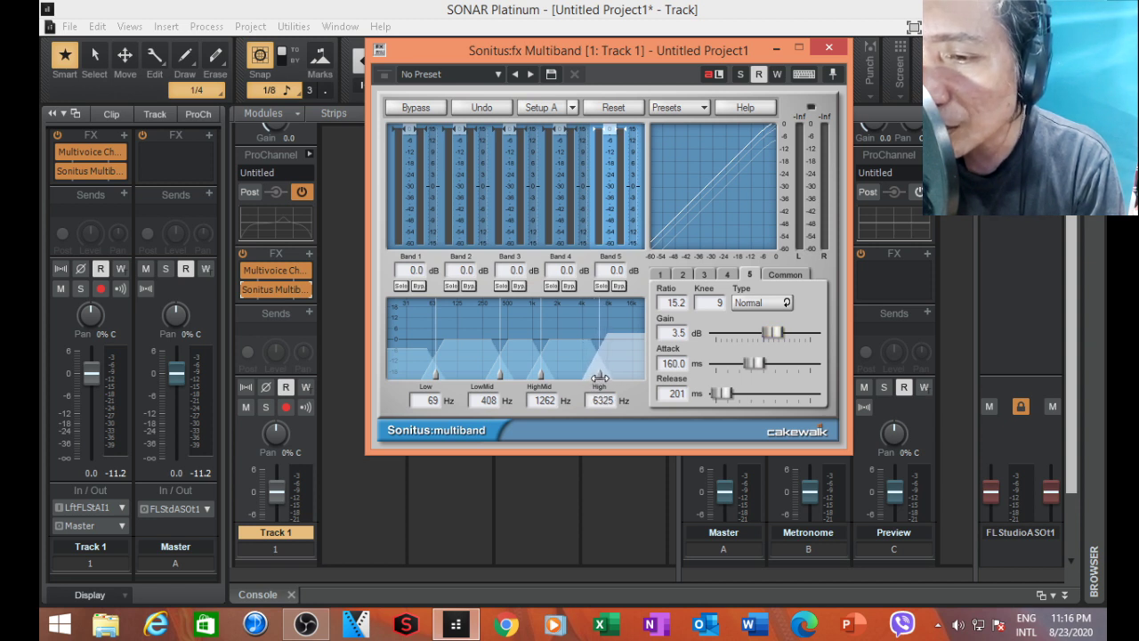
left_click_drag(600, 378, 602, 377)
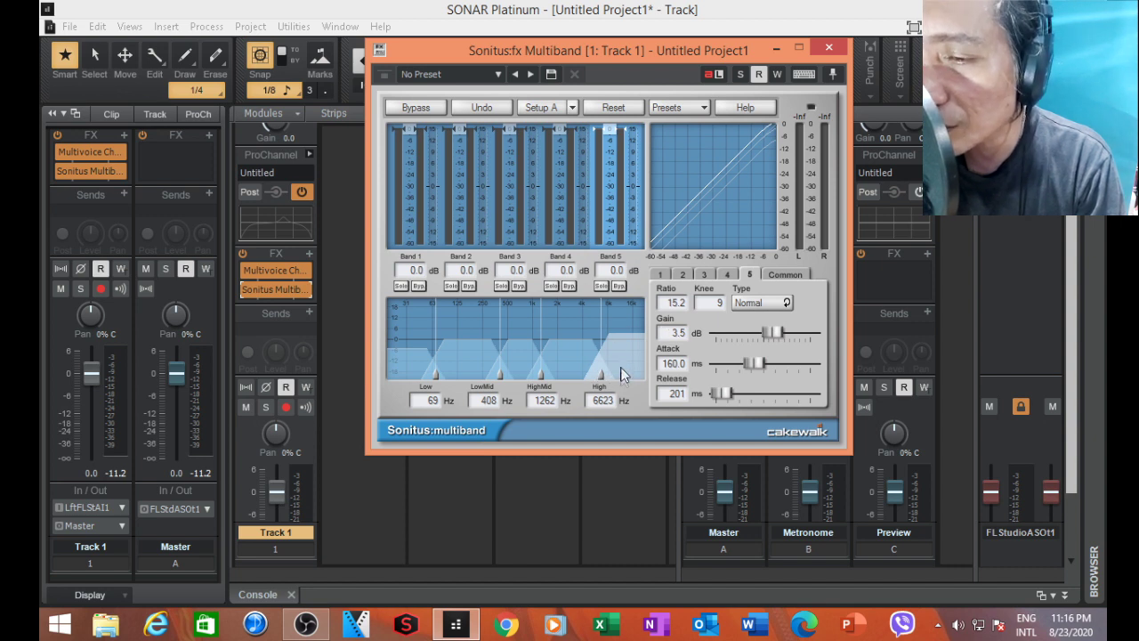
Select band 4 and reposition the Sonitus Multiband window so it no longer covers the transport controls.
left_click(561, 368)
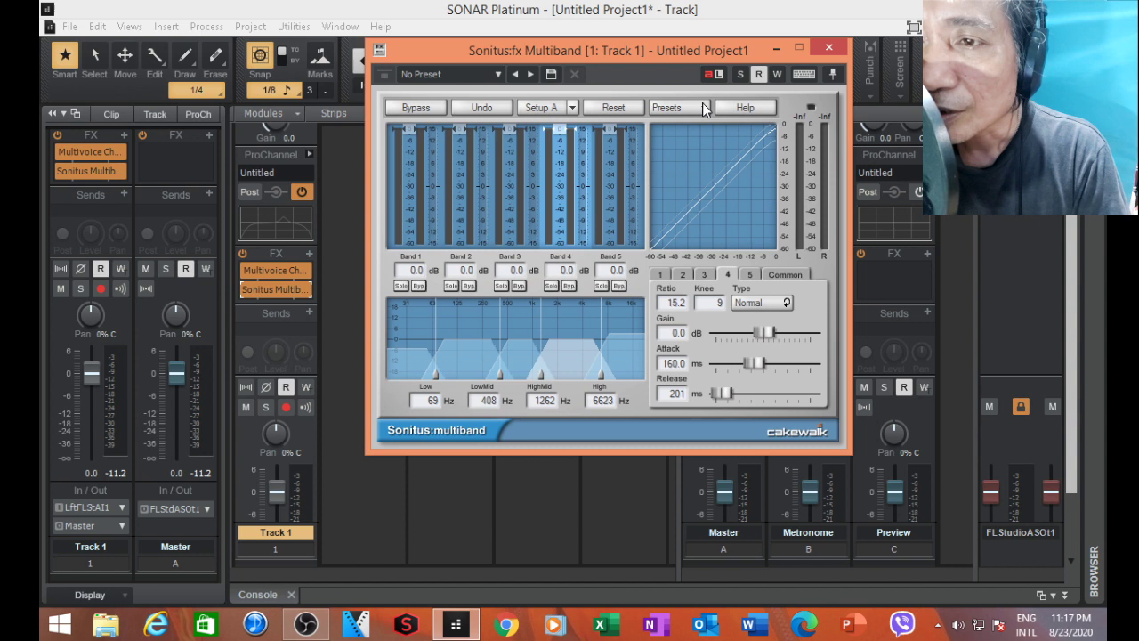
left_click_drag(686, 51, 674, 59)
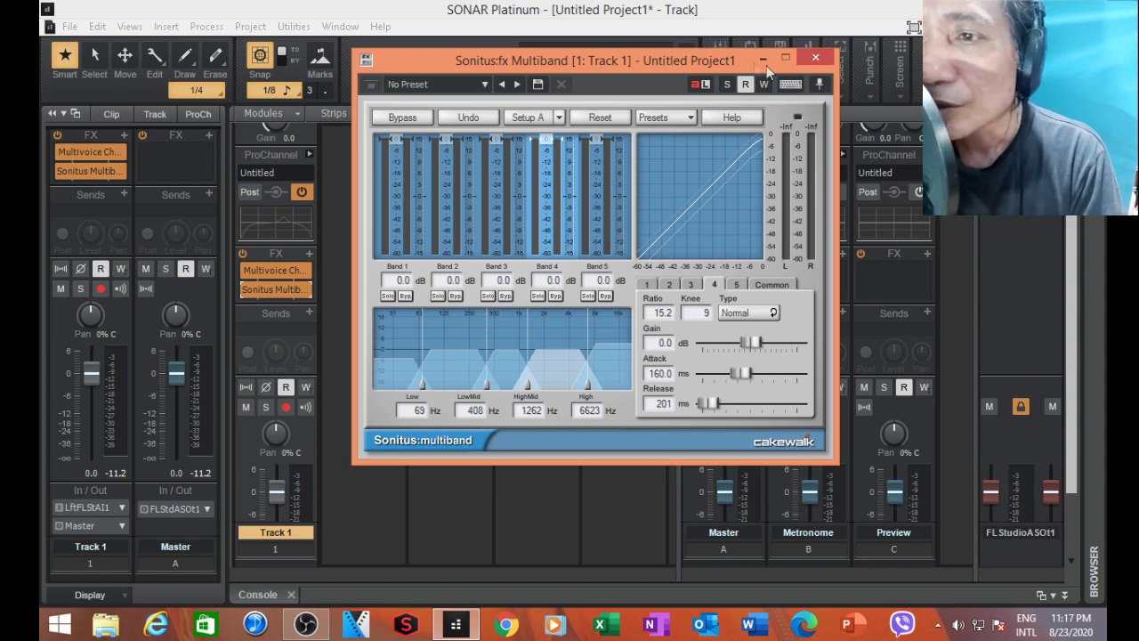
left_click_drag(618, 60, 580, 103)
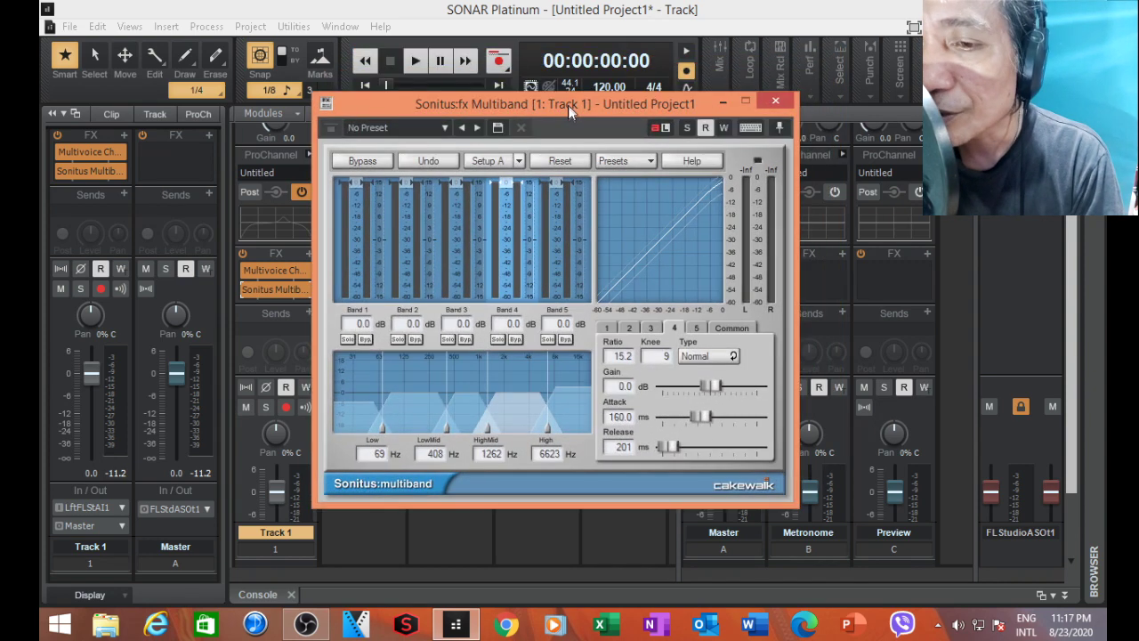
left_click(705, 126)
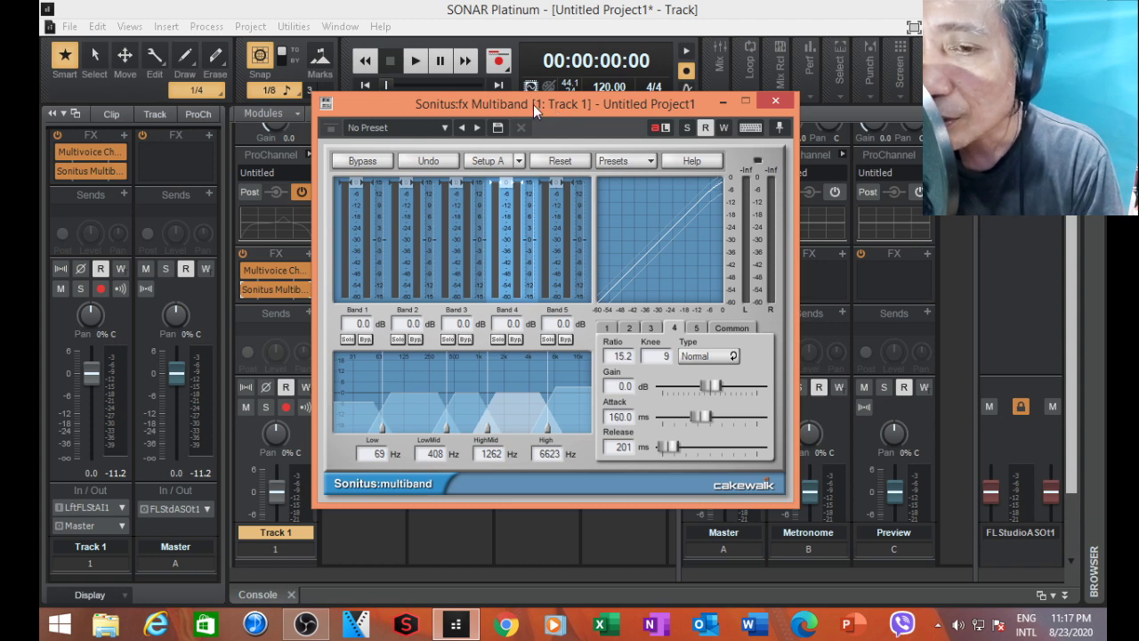
left_click_drag(533, 104, 539, 109)
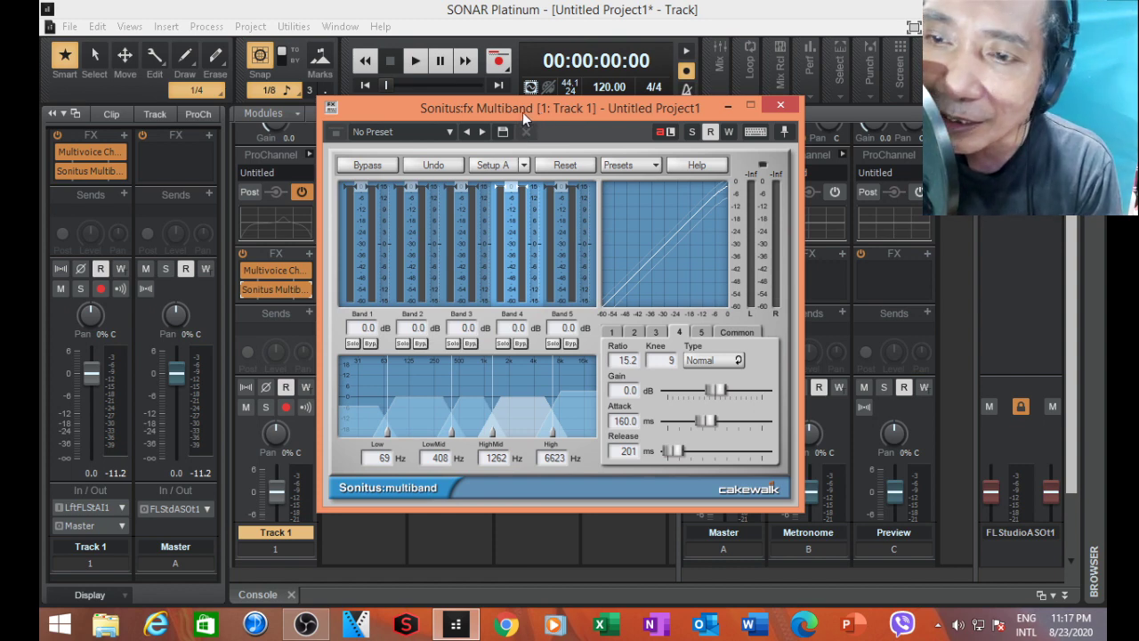
left_click_drag(528, 110, 538, 116)
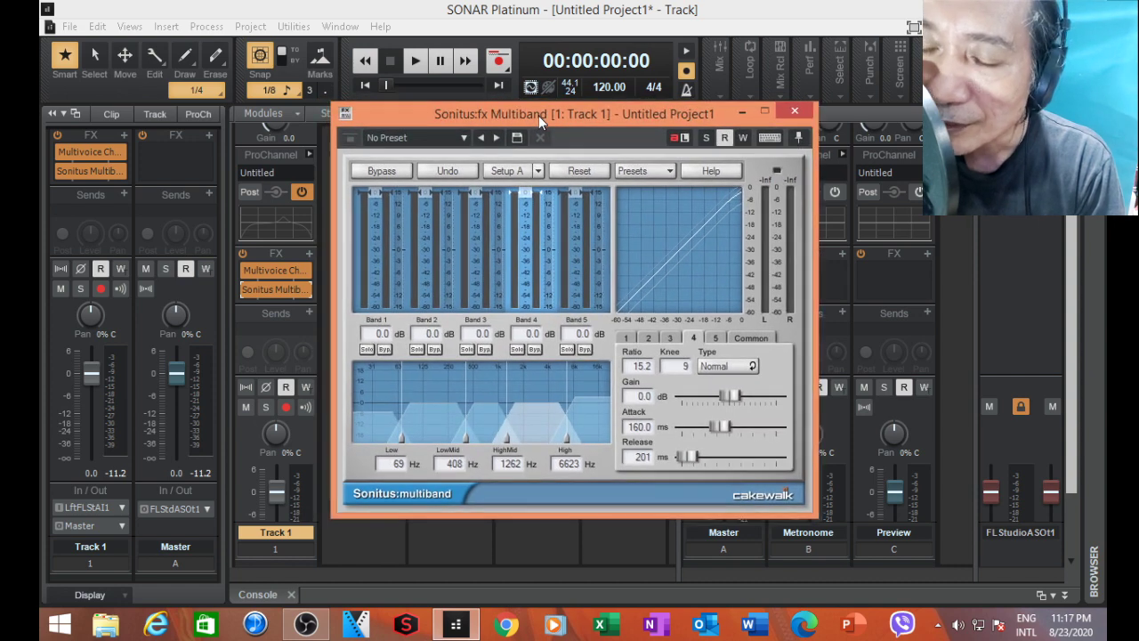